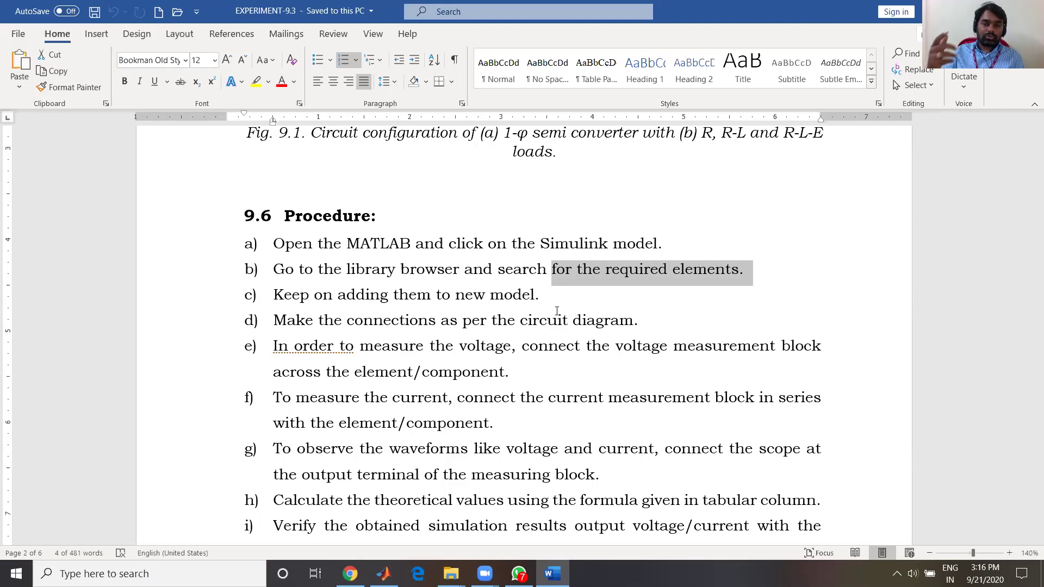
click(384, 573)
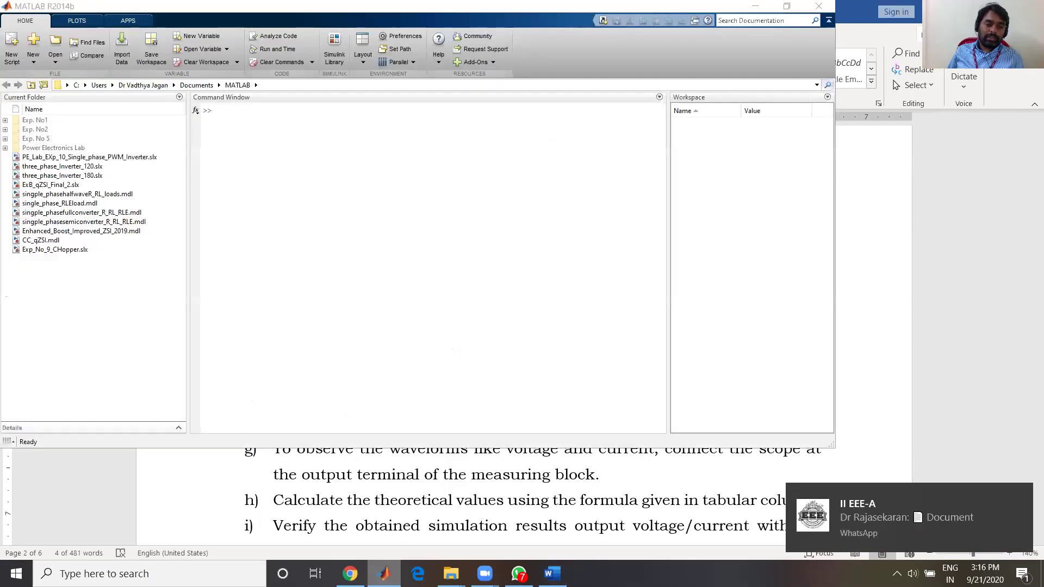
click(518, 574)
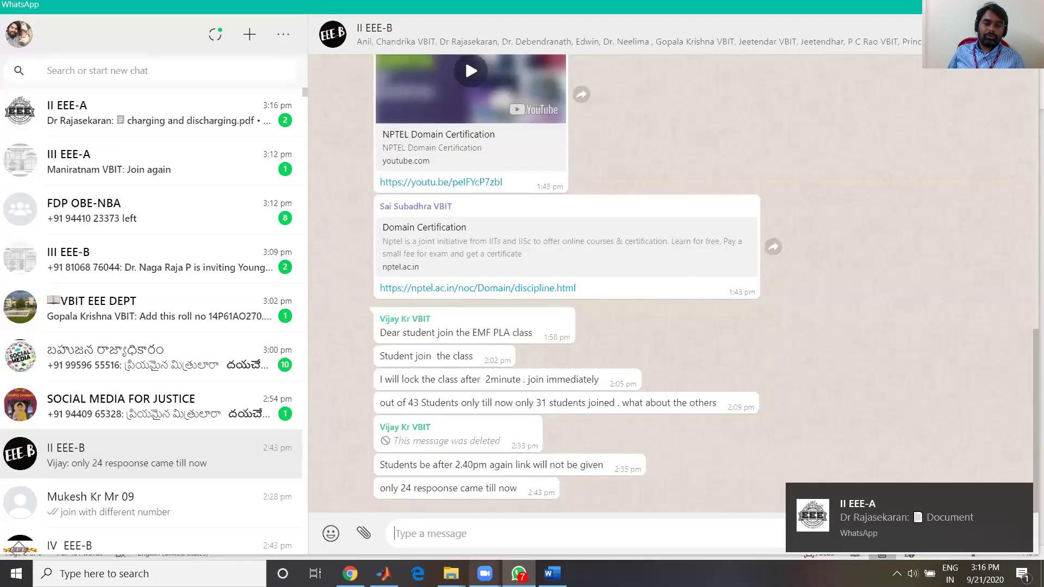
mouse_move(485, 574)
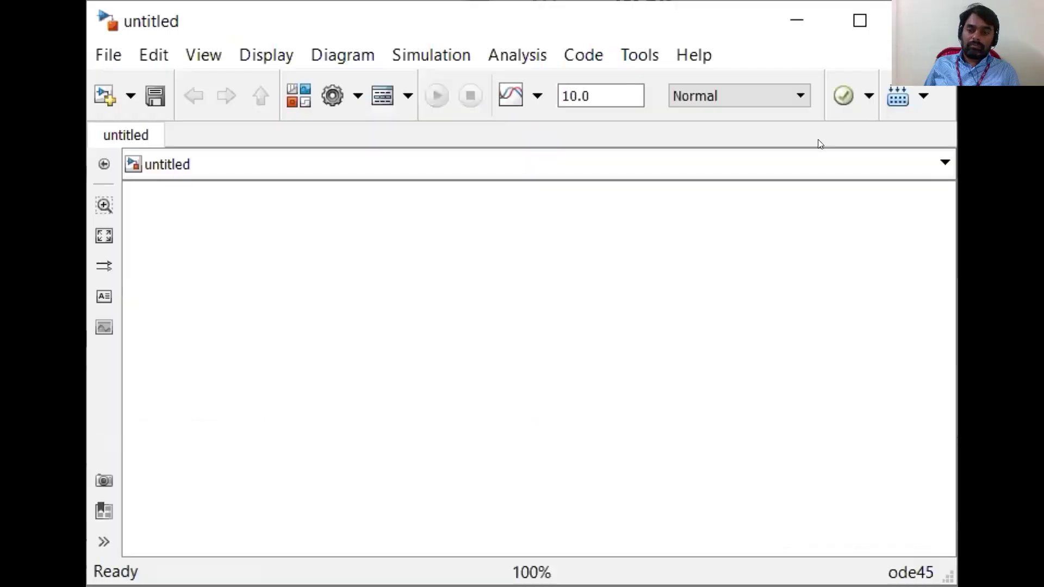
Open the Simulink Library Browser from the maximized blank model and search it for "voltage source"
click(859, 20)
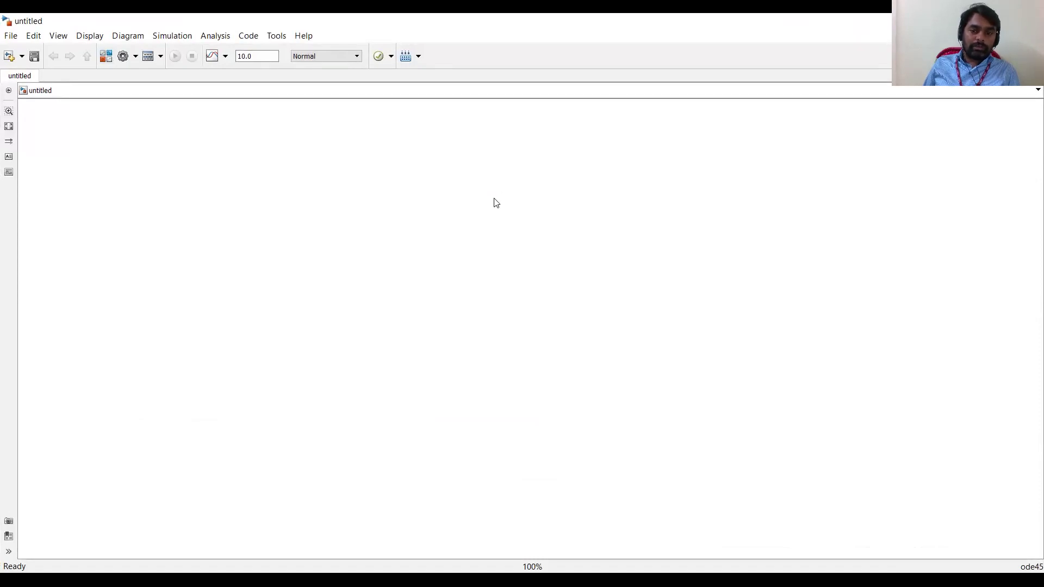
click(107, 57)
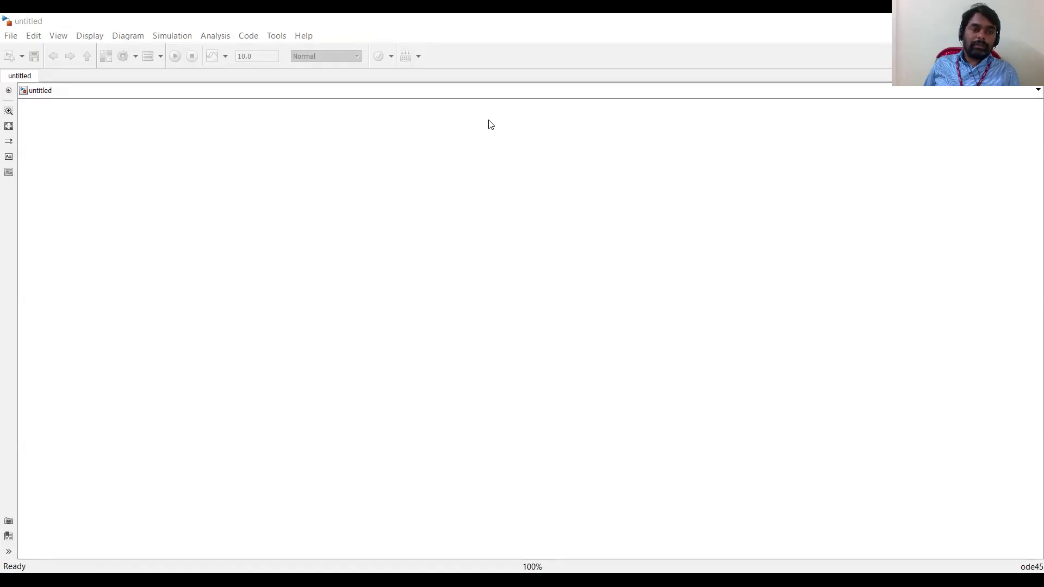
click(58, 37)
text(voltage)
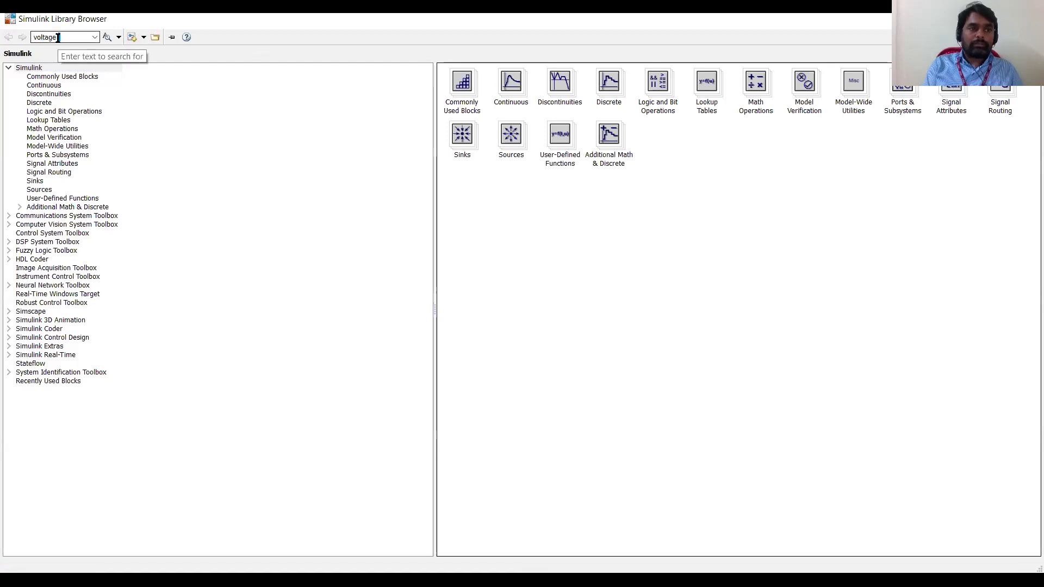
text( source)
key(Return)
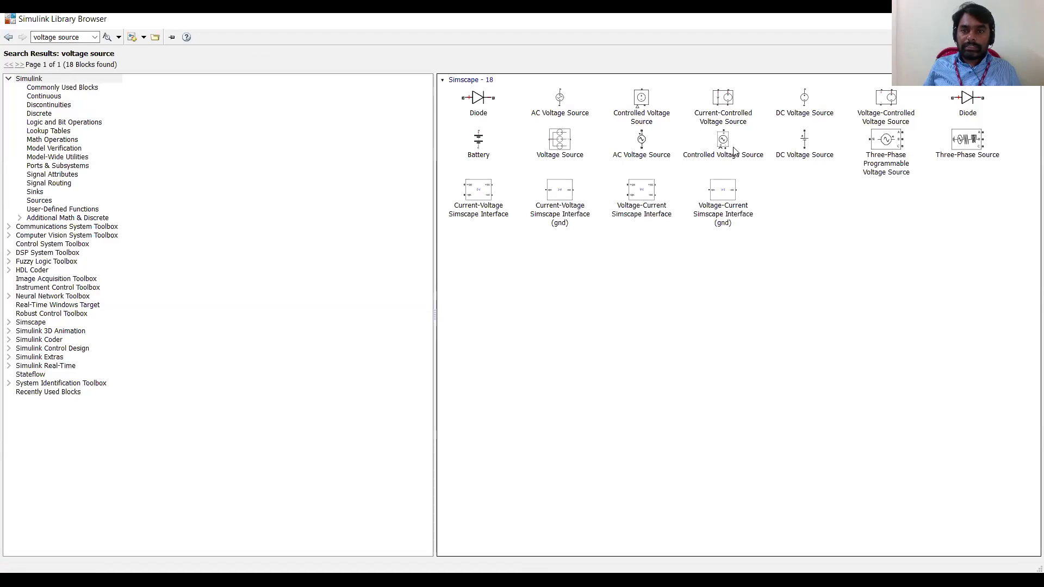
Add the powerlib AC Voltage Source and DC Voltage Source blocks to the untitled model
click(647, 156)
right_click(647, 156)
click(660, 156)
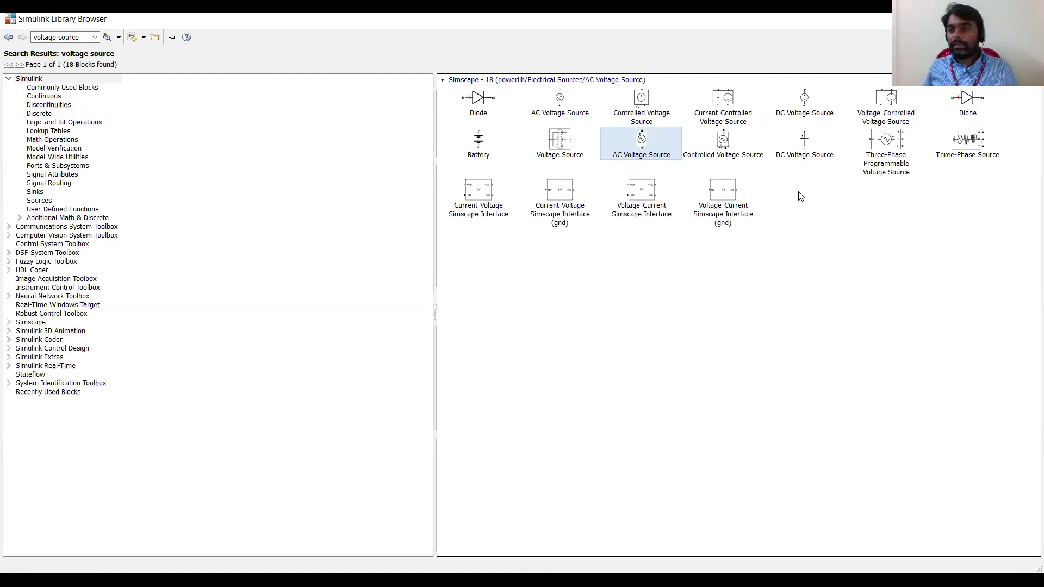
click(556, 146)
click(802, 151)
right_click(812, 142)
click(379, 124)
Search the library for "pulse gen" and add the Simulink Sources Pulse Generator block to the untitled model
triple_click(77, 40)
text(pulse gen)
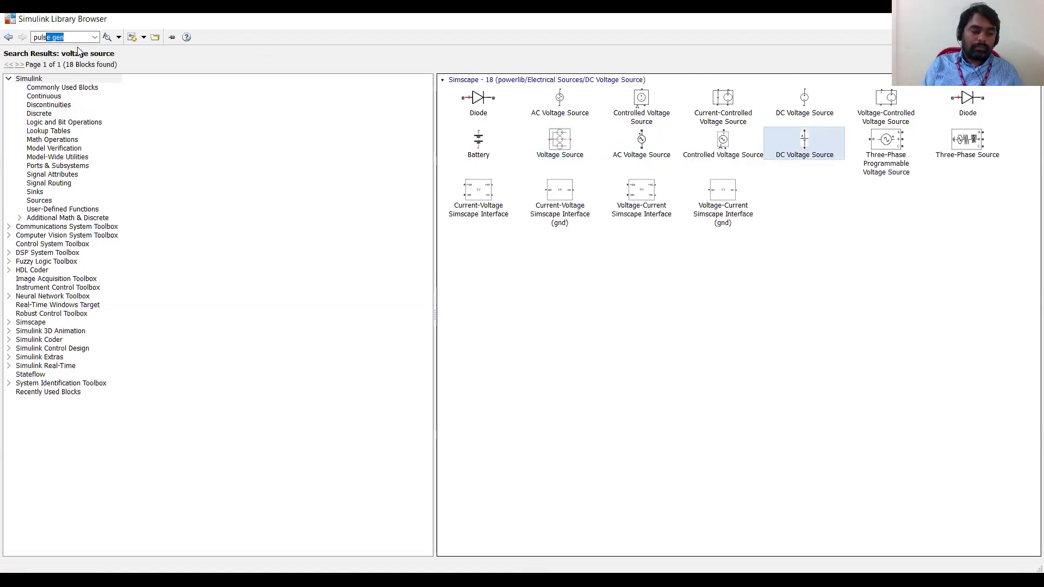
key(Return)
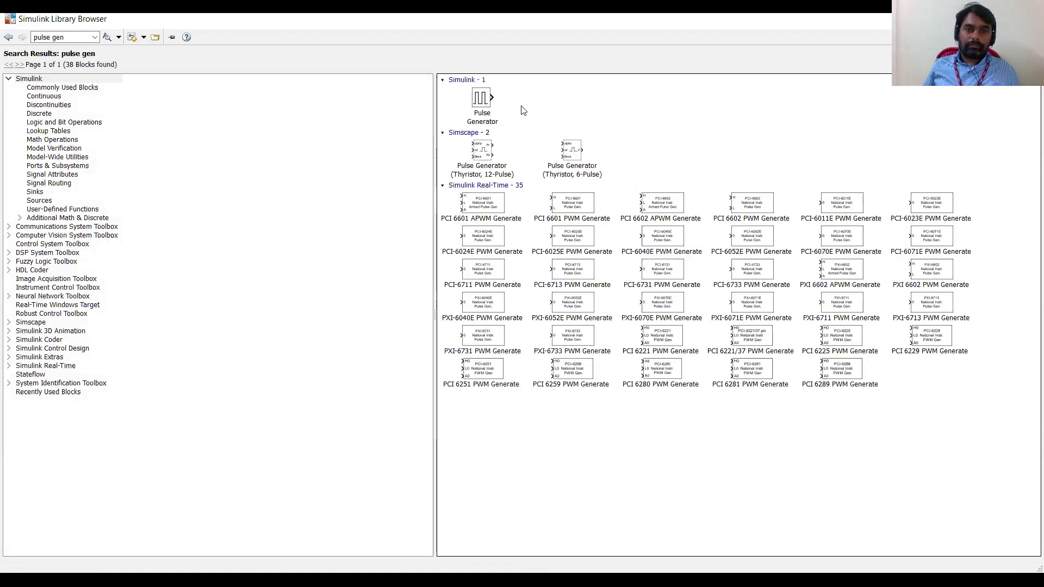
right_click(476, 98)
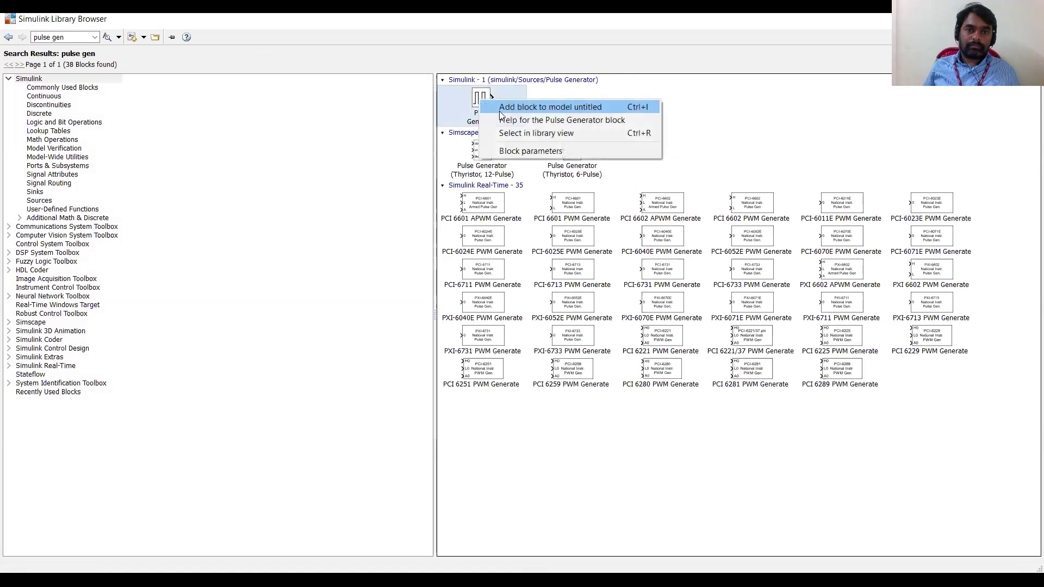
click(536, 105)
Search the library for "thyristor" and add the powerlib Detailed Thyristor block to the model
click(85, 37)
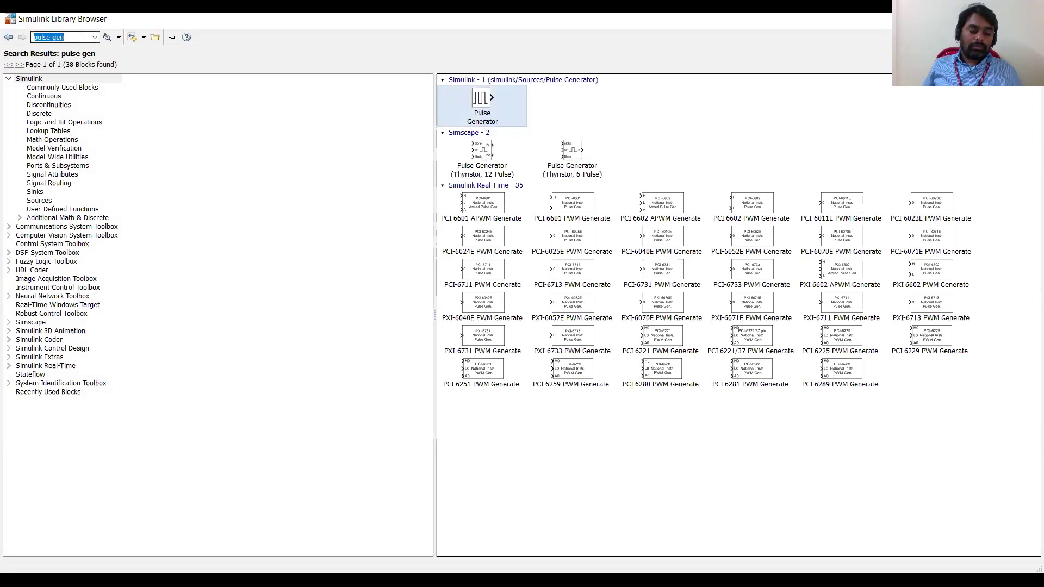
text(thyr)
key(Return)
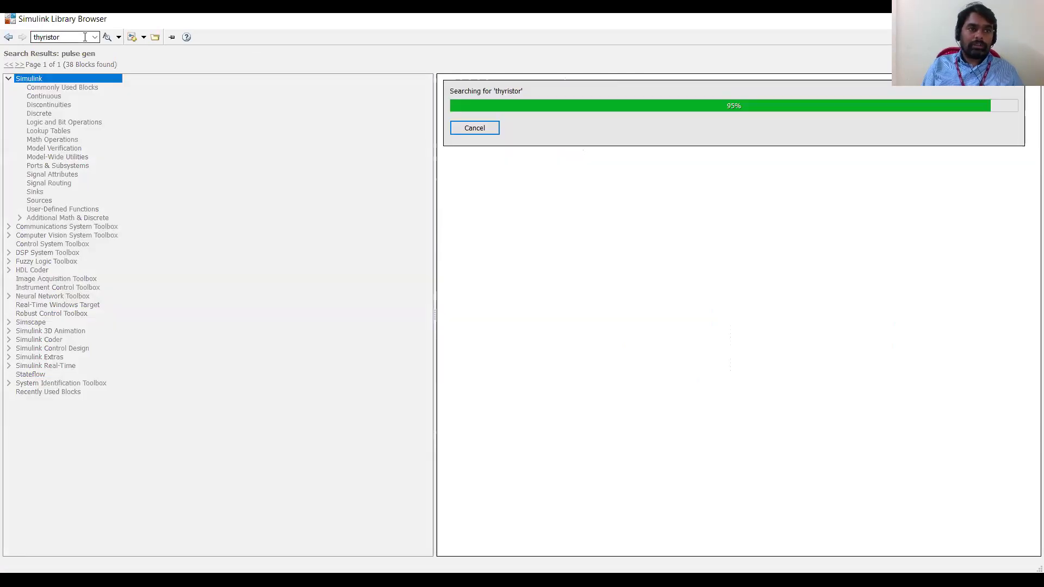
click(788, 104)
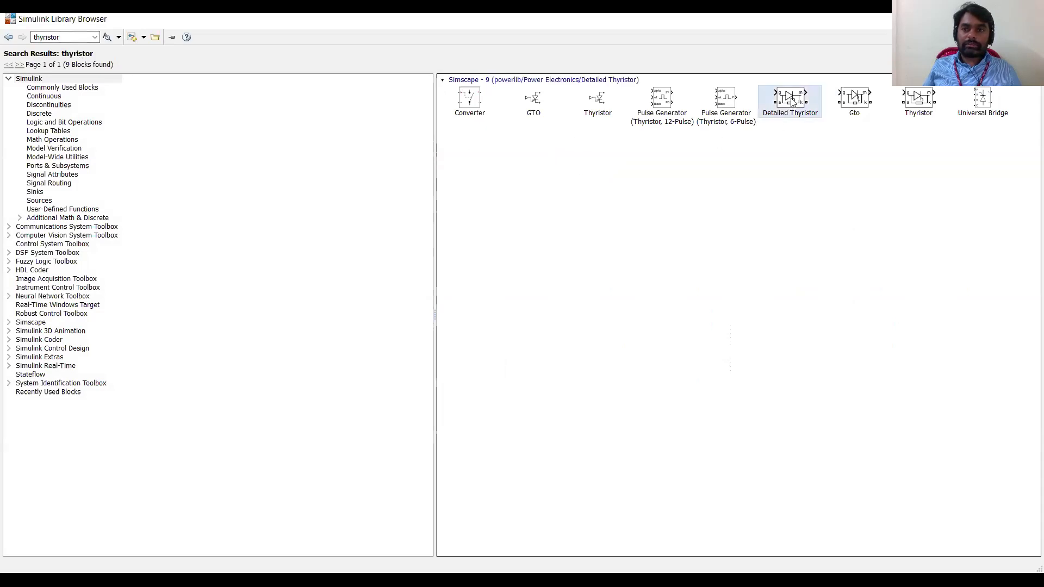
Search the library for "diode" and add the powerlib Power Electronics Diode block to the model
double_click(63, 37)
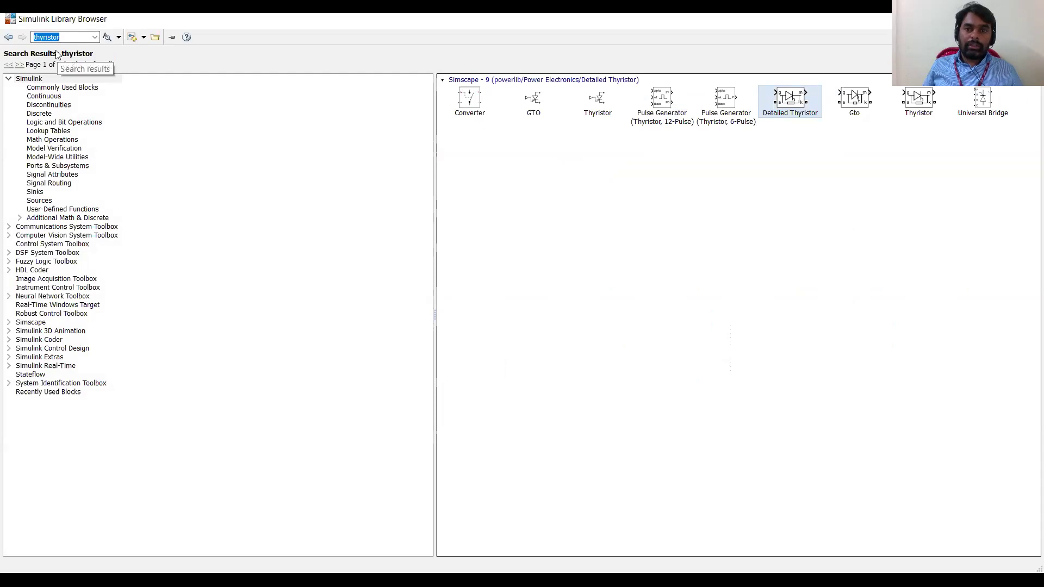
text(diode)
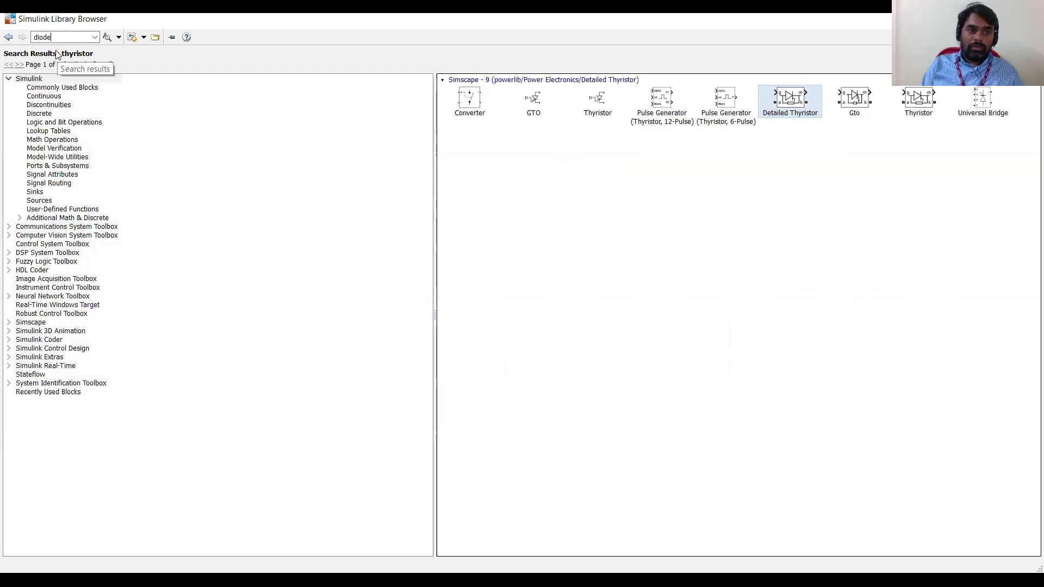
key(Return)
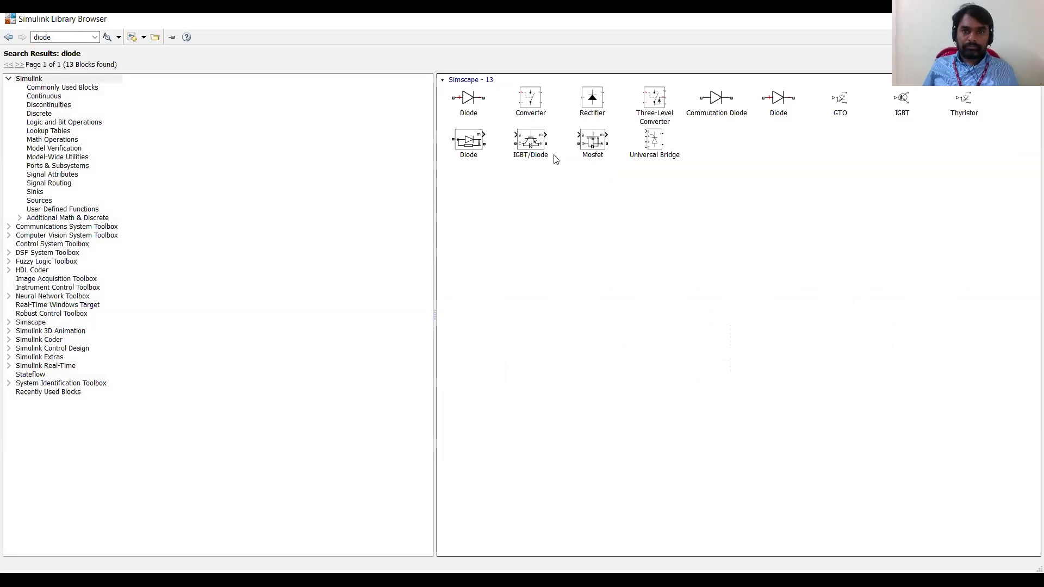
click(482, 157)
right_click(488, 156)
key(Escape)
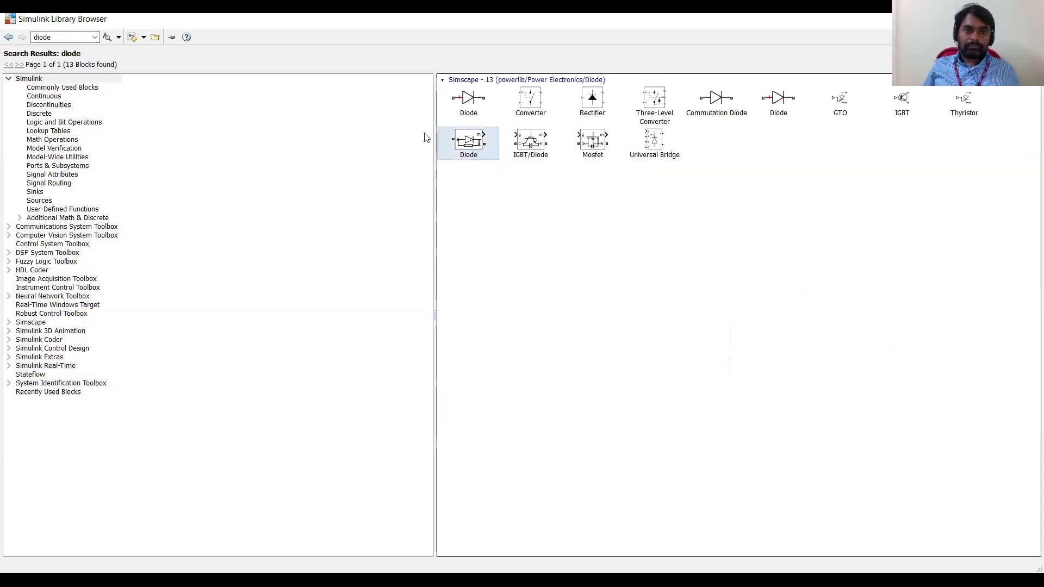
Search the library for "voltage meas" and add the Voltage Measurement block to the model
double_click(76, 38)
text(voltage meas)
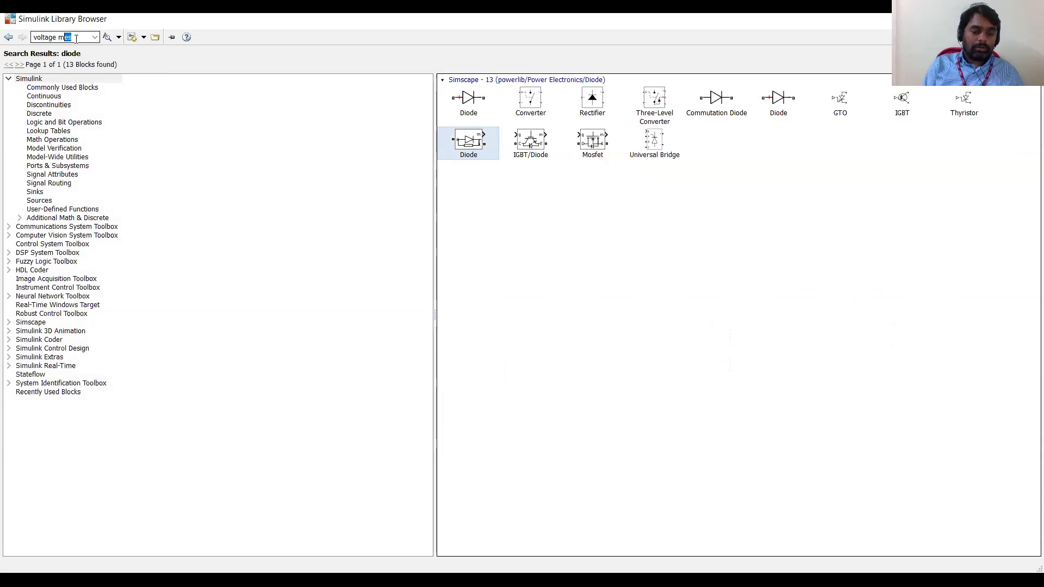
key(Return)
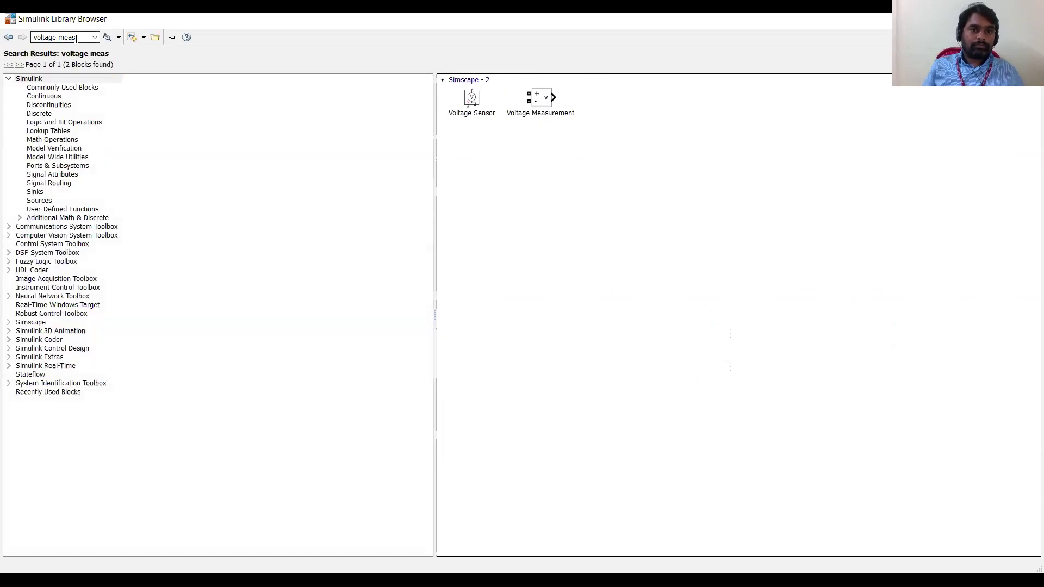
click(540, 110)
right_click(545, 110)
Search the library for "current meas" and add the powerlib Current Measurement block to the model
double_click(58, 37)
text(current)
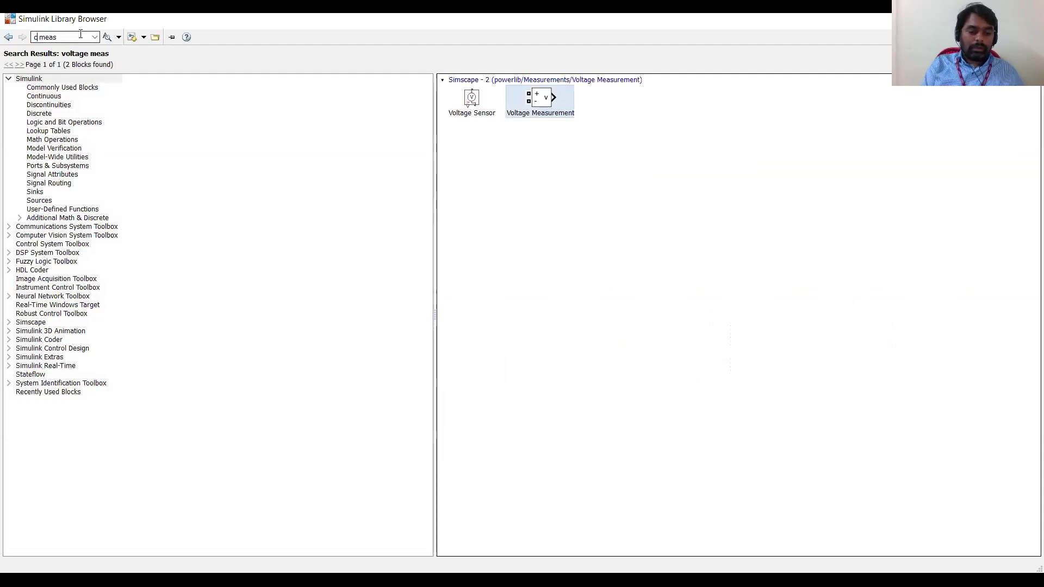
double_click(80, 34)
key(Return)
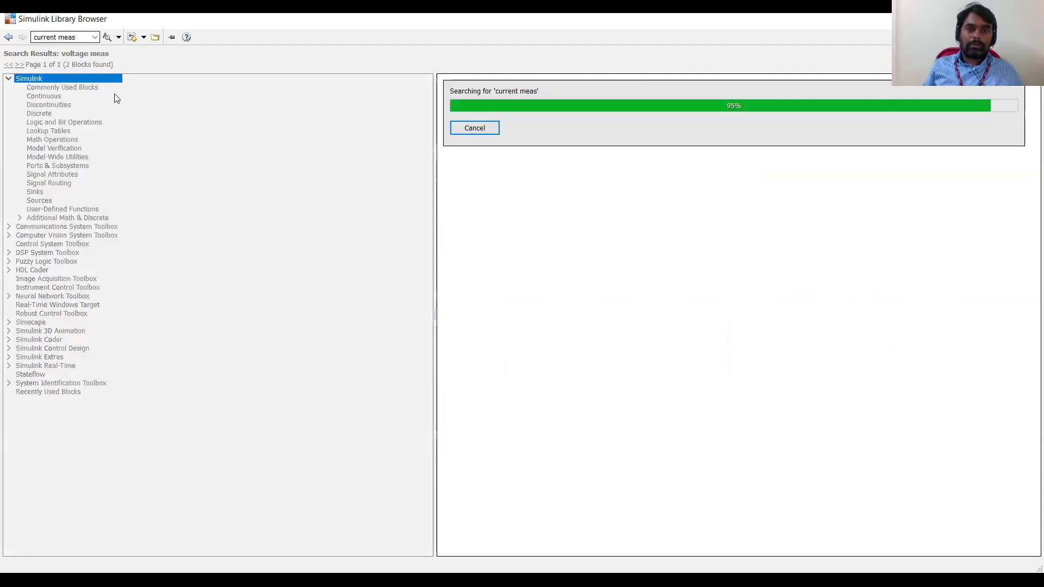
right_click(546, 144)
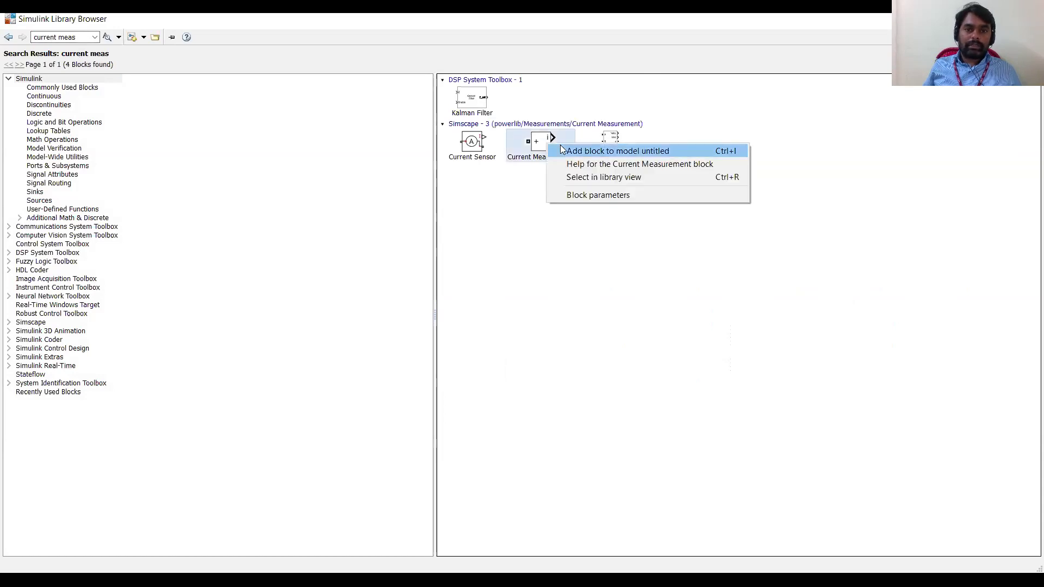
key(Escape)
Search the library for "scope" and add the Simulink Sinks Scope block to the model
triple_click(81, 37)
text(scope)
key(Return)
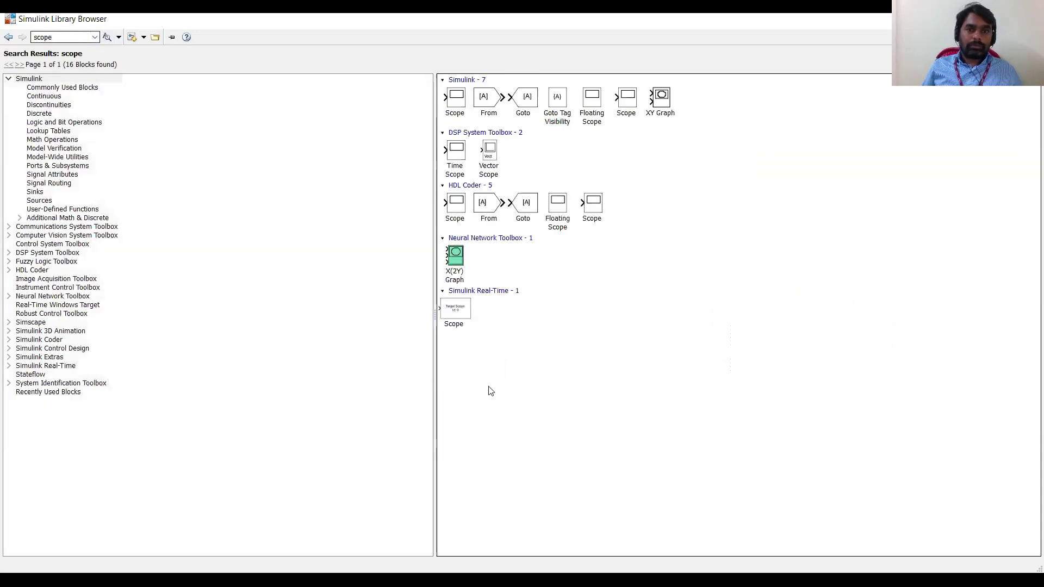
click(624, 105)
right_click(631, 103)
key(Escape)
Search the library for "series" and add the powerlib Series RLC Branch block to the model
click(57, 38)
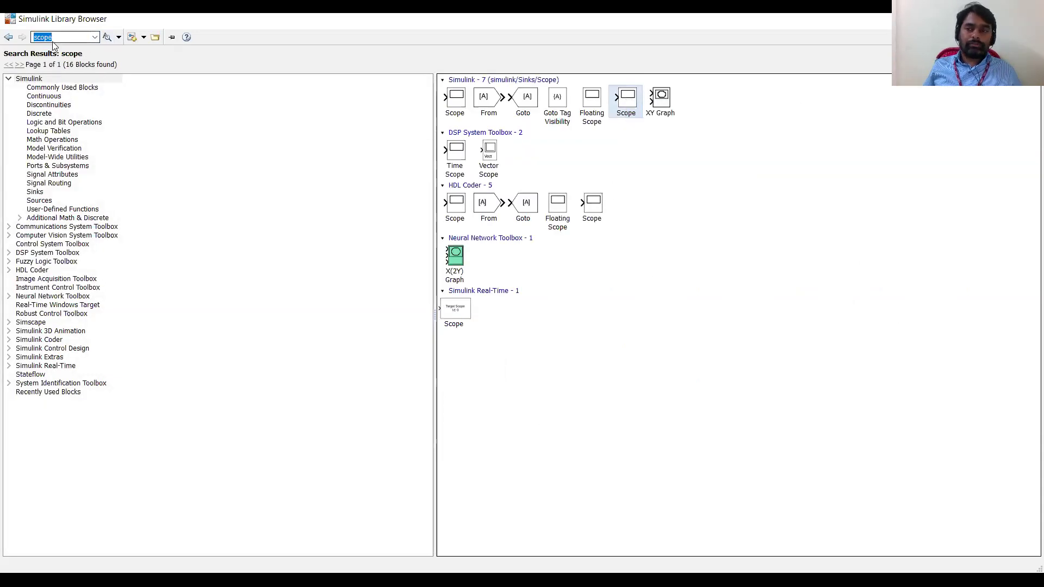
text(series)
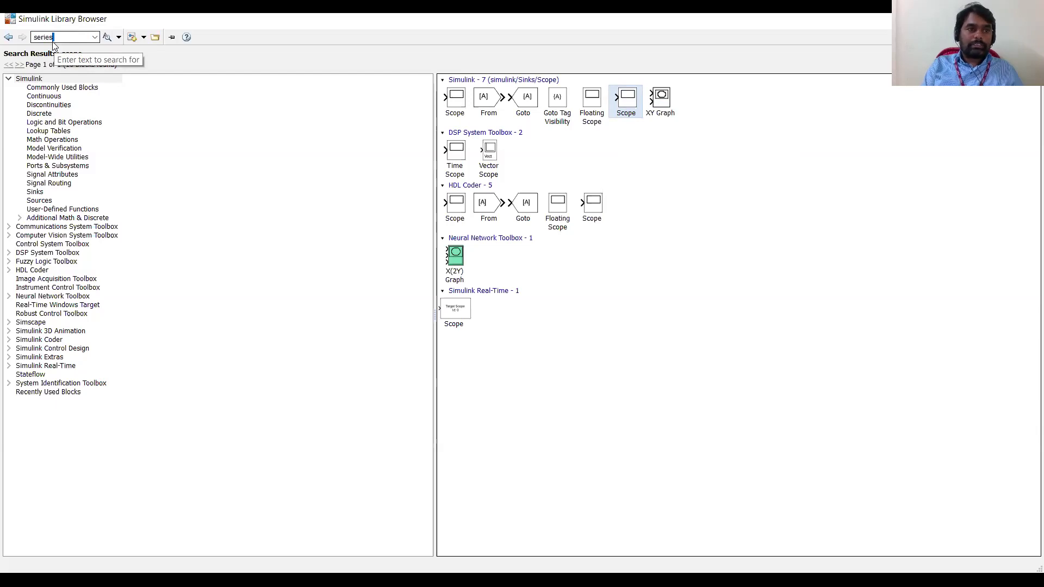
key(Return)
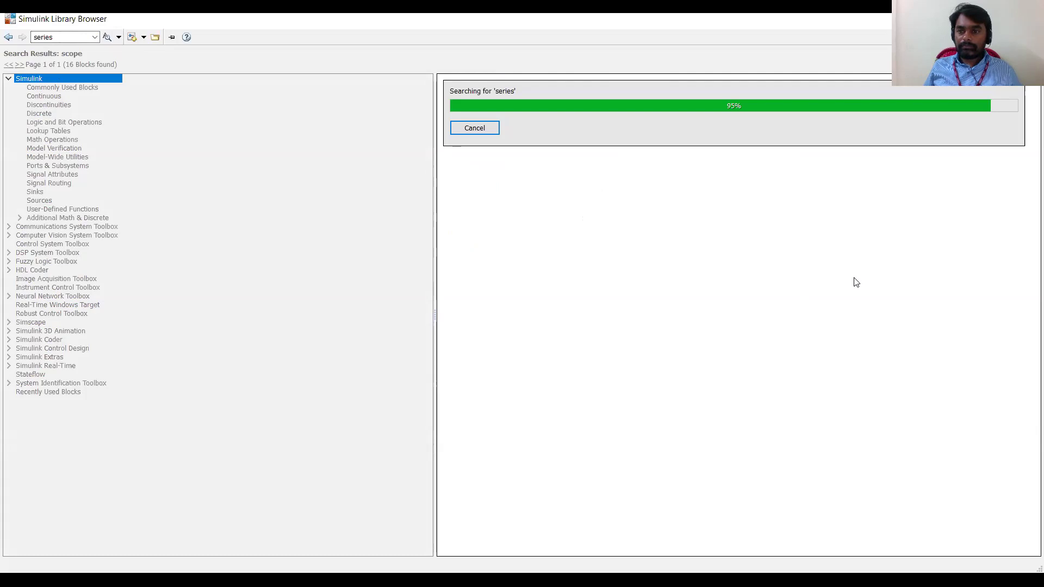
right_click(955, 330)
click(810, 337)
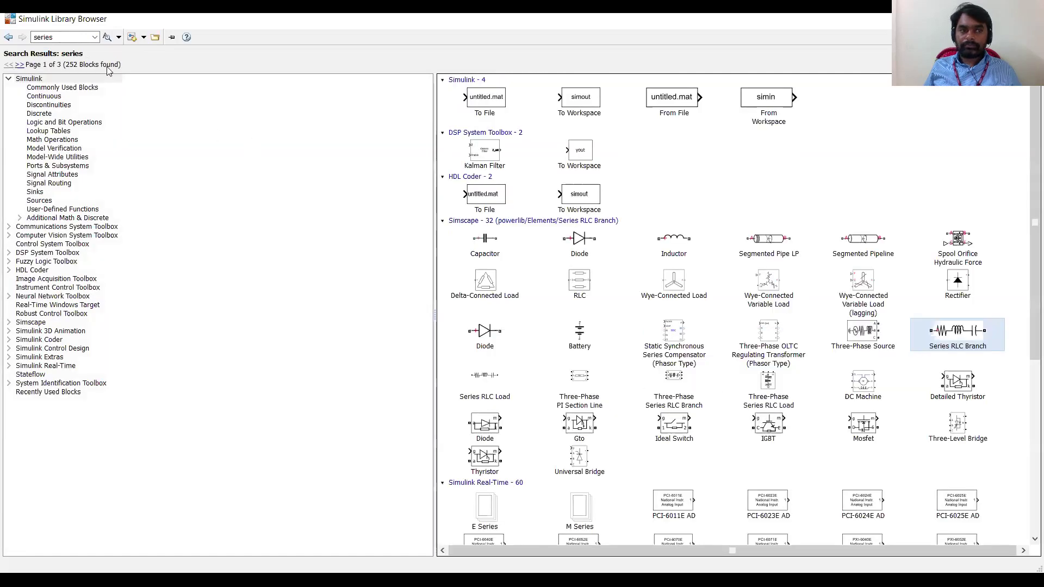
Search the library for "powergui" and add the powergui block to the untitled model
double_click(66, 36)
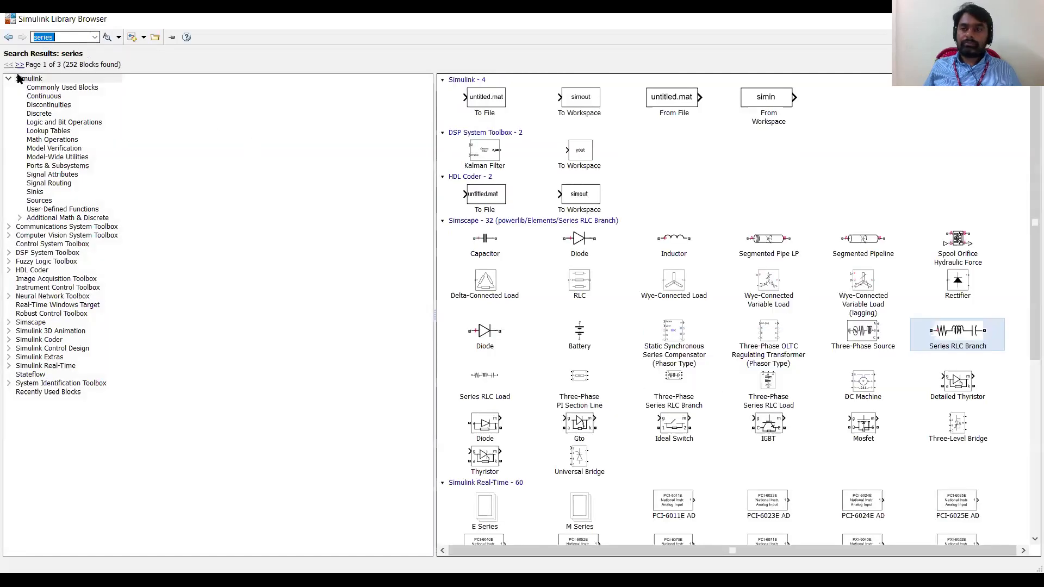
key(BackSpace)
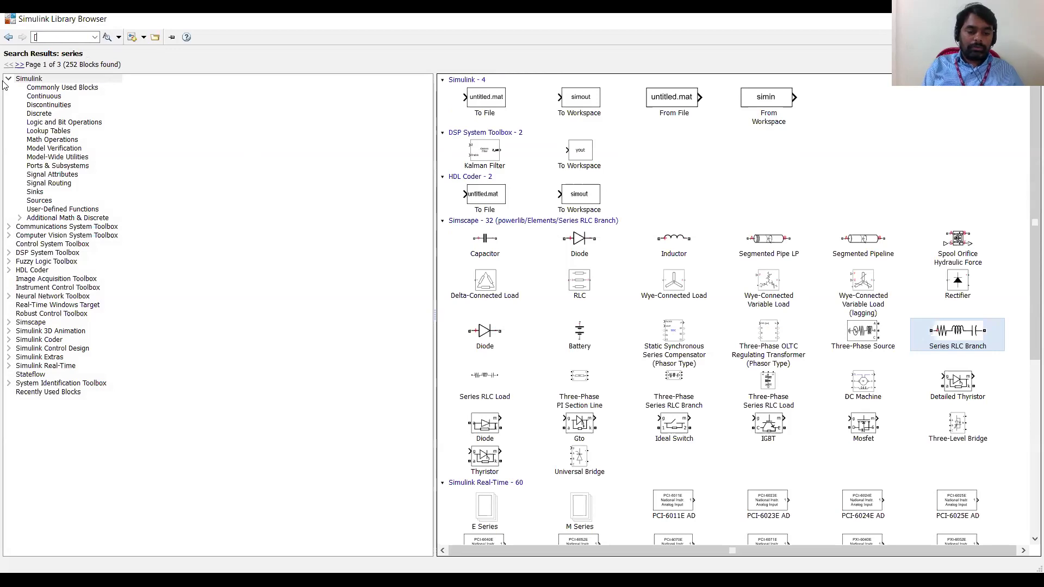
text(po)
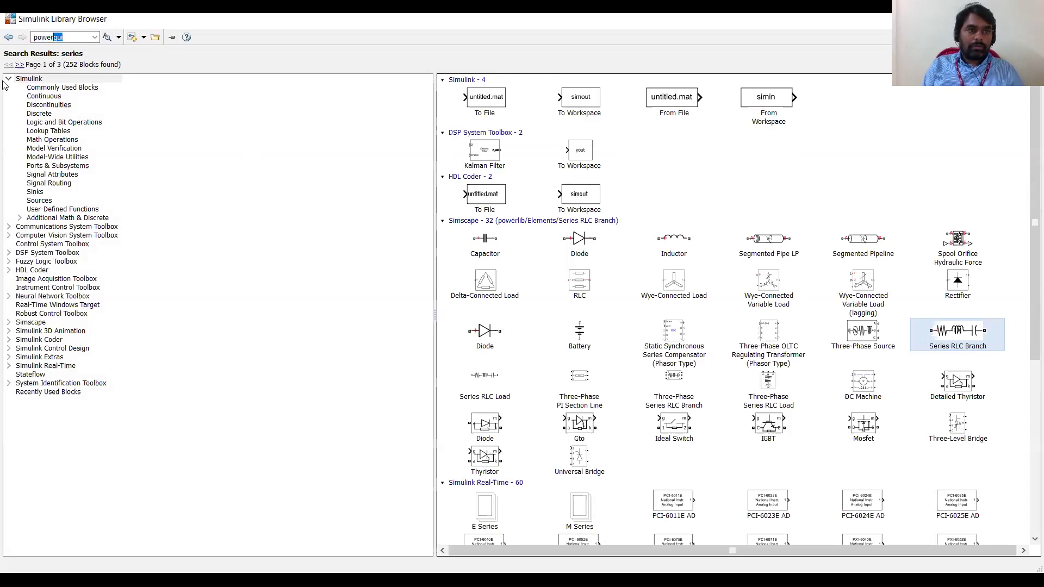
text(wer)
key(Return)
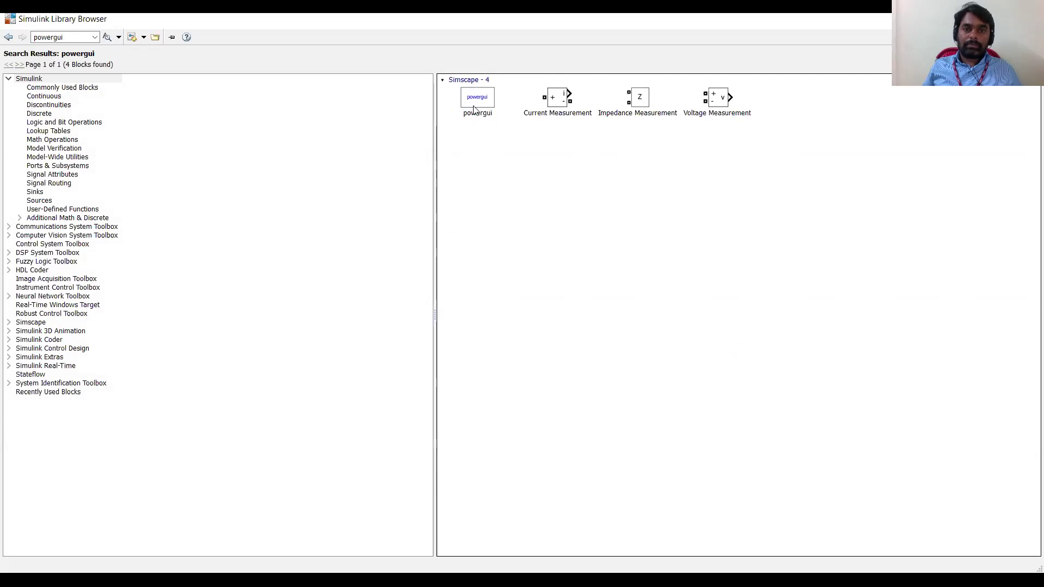
right_click(478, 112)
click(521, 117)
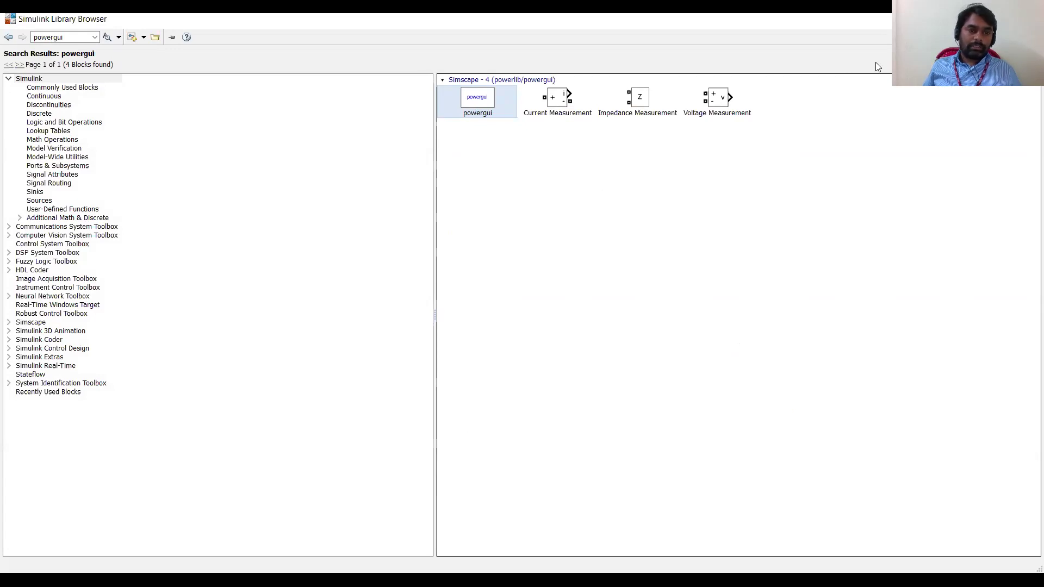
In the model, move powergui to the upper left of the stacked blocks, and the Series RLC Branch and Scope to their right
key(alt+Tab)
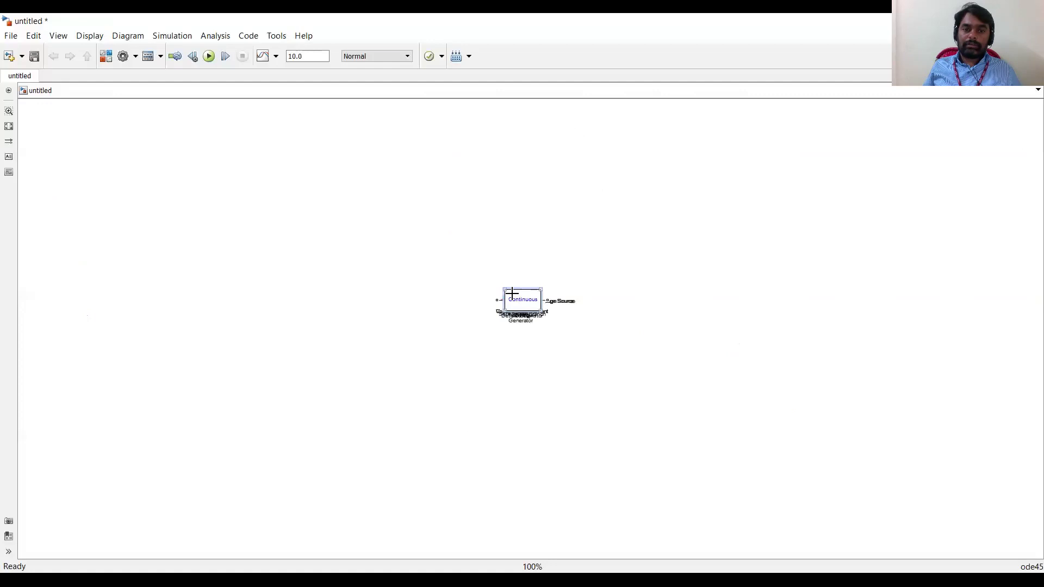
mouse_move(519, 306)
mouse_down()
mouse_move(359, 182)
mouse_move(310, 182)
mouse_up()
mouse_move(505, 296)
mouse_down()
mouse_move(547, 261)
mouse_move(564, 277)
mouse_move(658, 233)
mouse_up()
drag(514, 303, 695, 314)
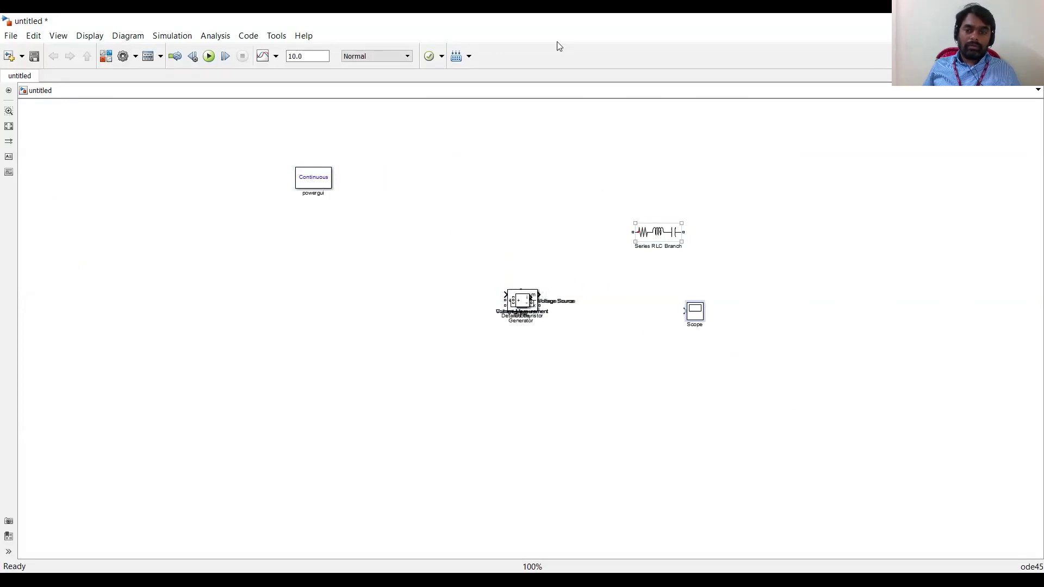
Spread out the stacked blocks so the measurement, source, Pulse Generator, Detailed Thyristor and Diode blocks each stand separately in the model
drag(509, 296, 503, 191)
drag(522, 302, 562, 214)
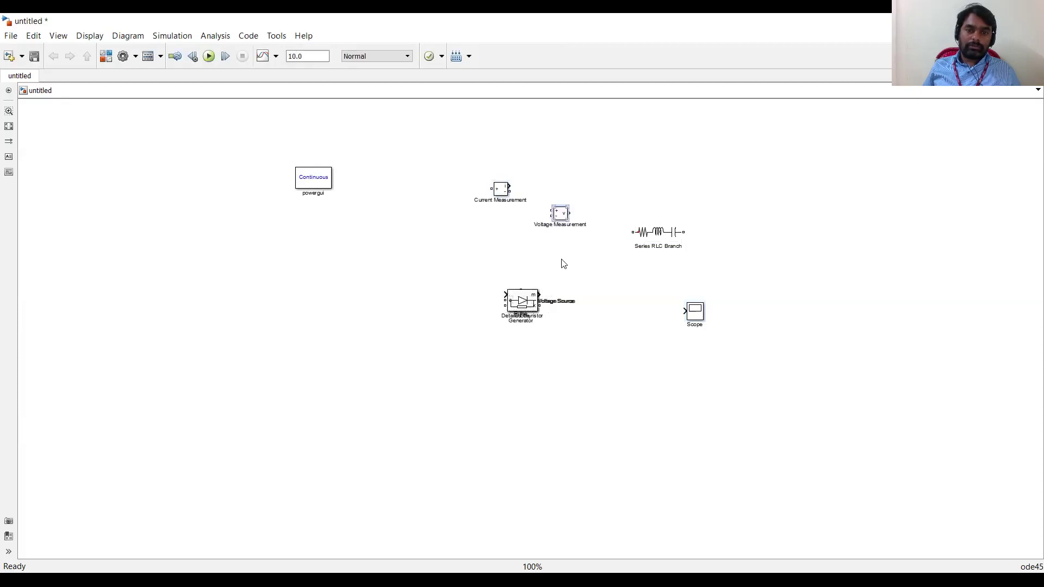
drag(517, 300, 402, 288)
click(519, 312)
drag(520, 301, 636, 407)
drag(520, 300, 303, 328)
click(420, 299)
drag(420, 300, 474, 304)
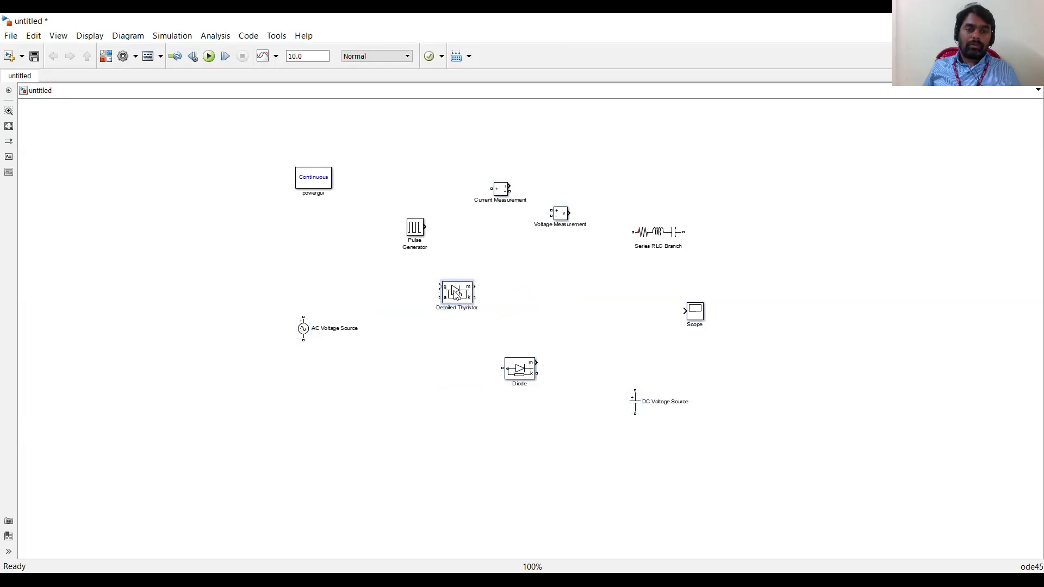
Rename the Detailed Thyristor block as T1 and the Diode block as D1
click(455, 308)
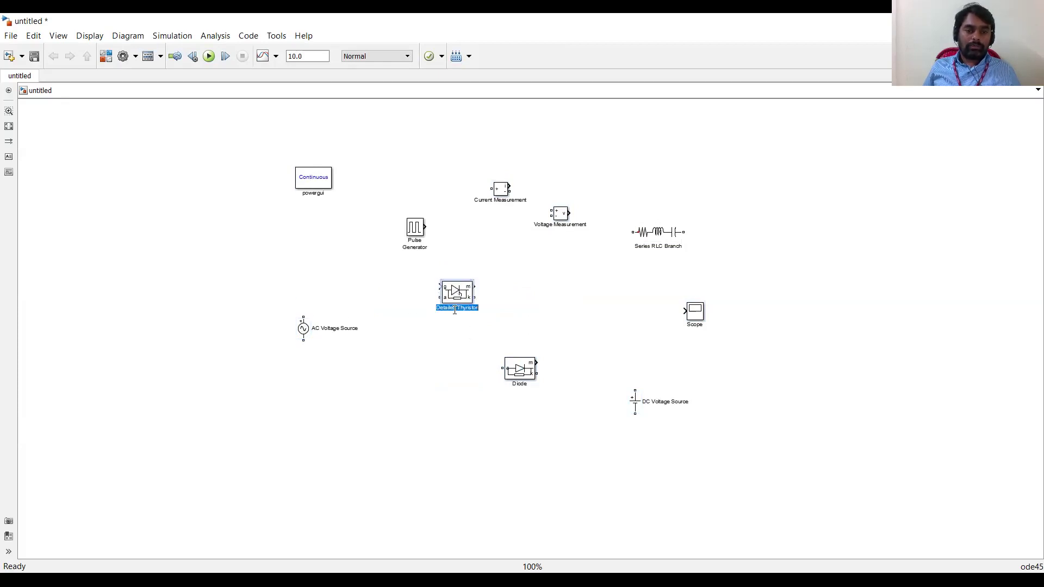
text(T1)
click(525, 306)
click(521, 384)
text(D1)
Orient T1 and D1 vertically pointing upward, and duplicate them as T2 and D2 to form a two-by-two bridge layout
click(457, 294)
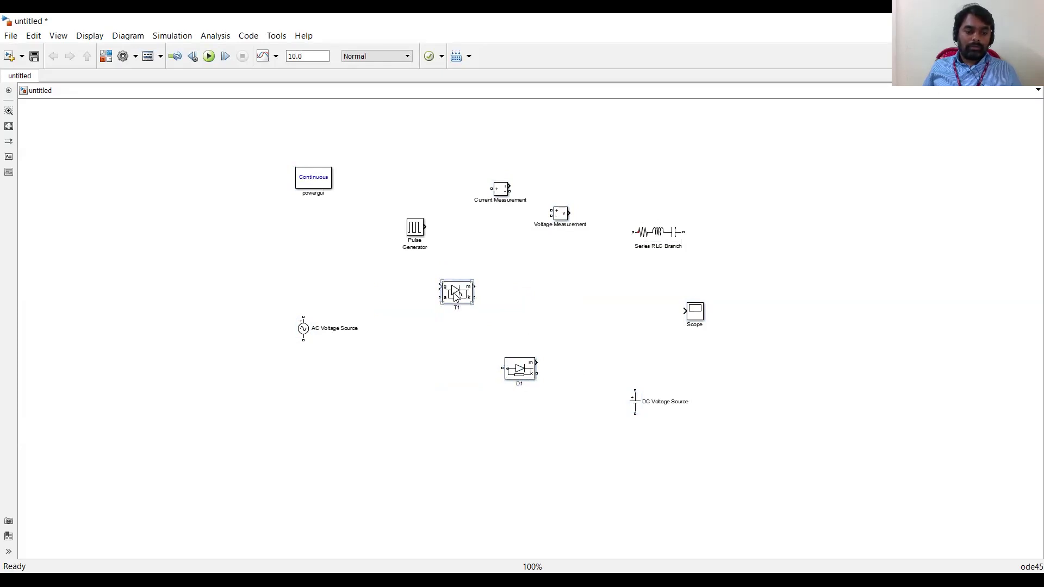
key(ctrl+r)
key(ctrl+i)
drag(457, 298, 526, 296)
mouse_move(527, 367)
mouse_down()
mouse_move(420, 381)
mouse_move(524, 370)
mouse_move(525, 379)
mouse_up()
key(ctrl+r)
key(ctrl+r)
key(ctrl+r)
click(419, 381)
mouse_move(421, 377)
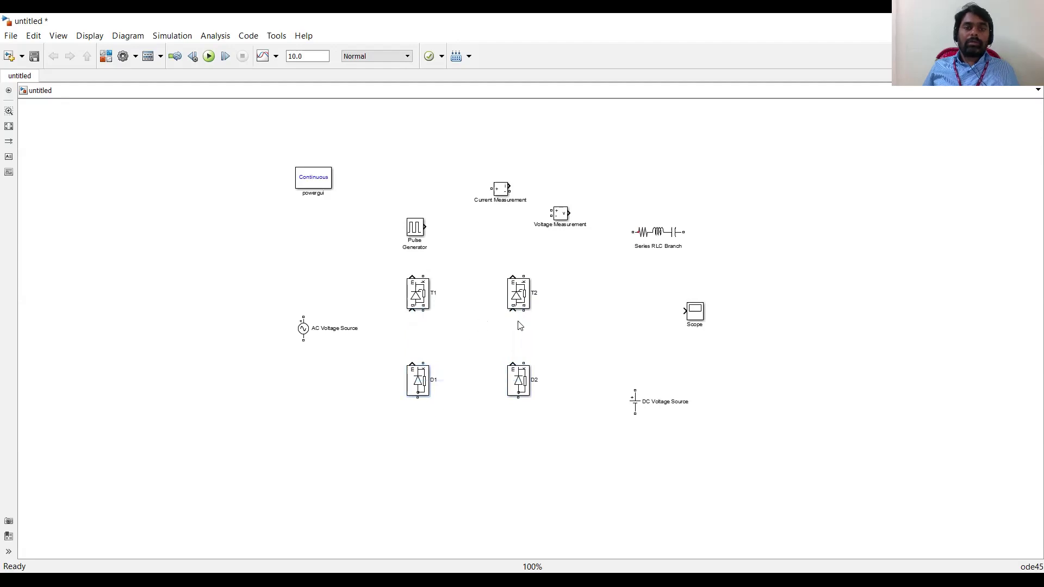
Wire T1 to D1 and T2 to D2, join the legs' upper and lower ends, and move the Pulse Generator clear of the bridge
drag(524, 311, 524, 364)
drag(423, 310, 423, 364)
drag(418, 399, 458, 450)
drag(423, 275, 362, 234)
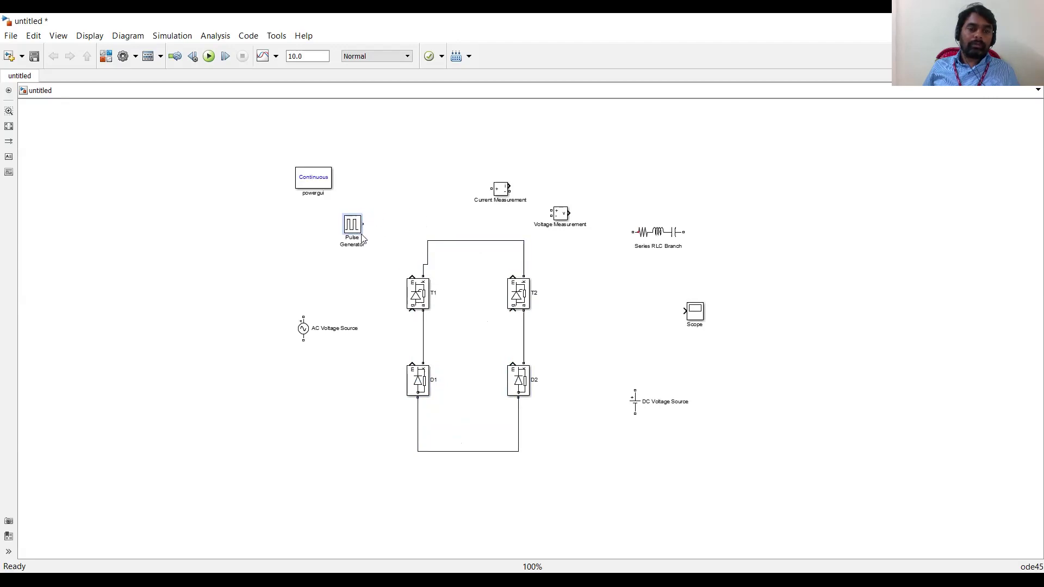
drag(428, 254, 423, 253)
Set the AC Voltage Source to 230 V peak amplitude and 50 Hz, and connect it between the midpoints of the T1-D1 and T2-D2 legs
drag(304, 335, 304, 346)
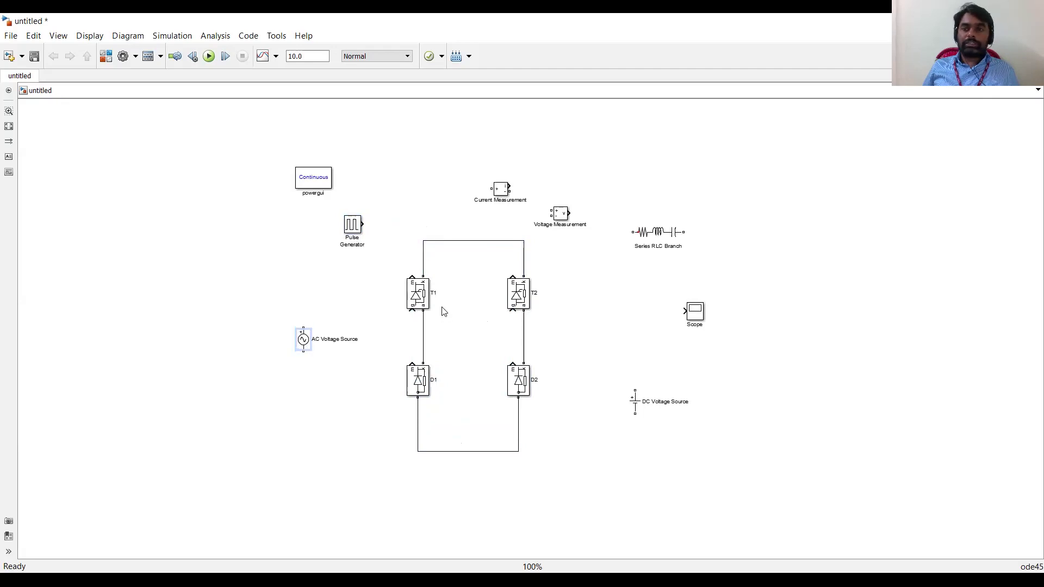
double_click(305, 340)
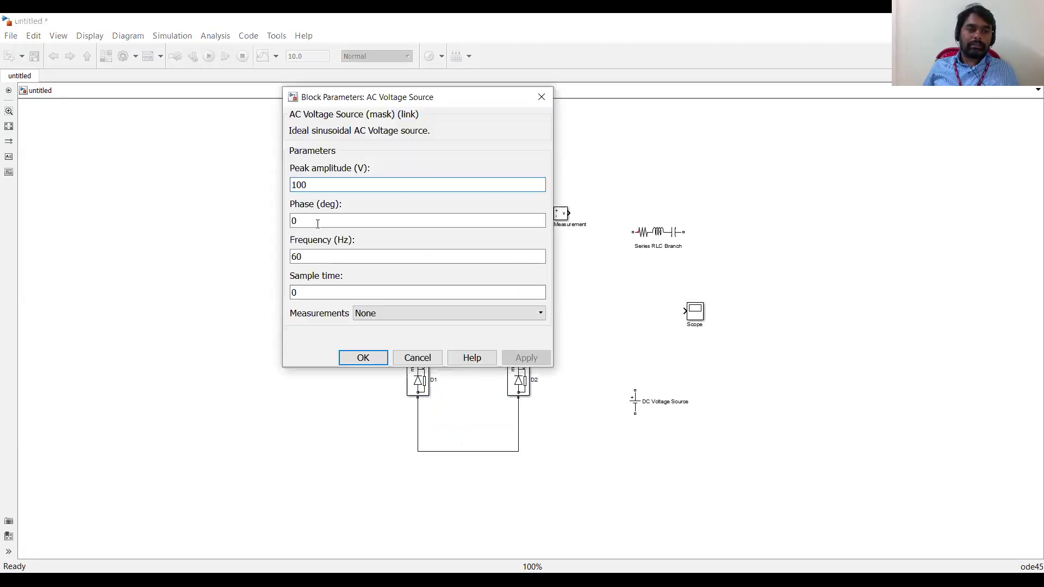
text(230)
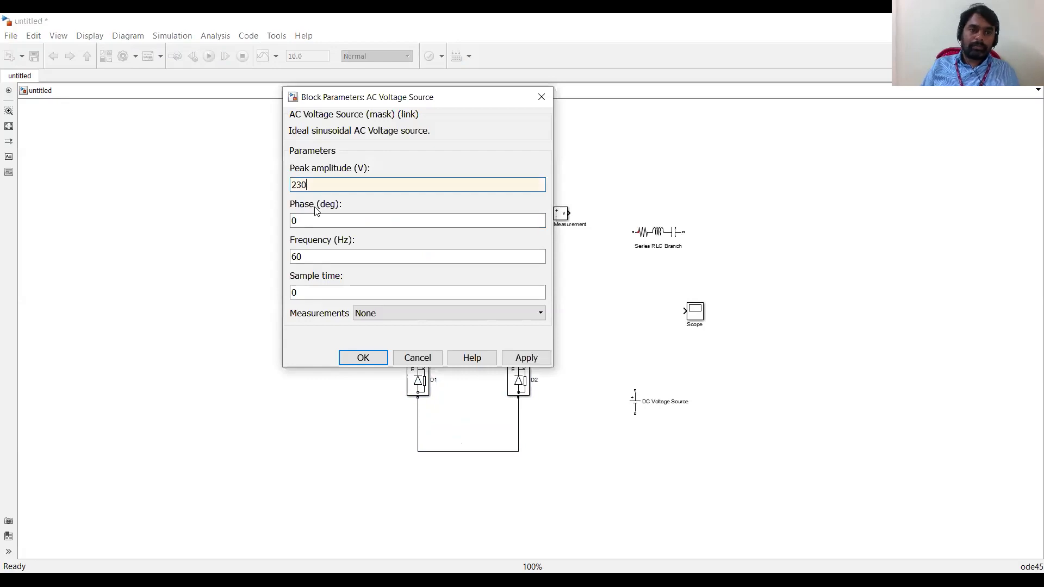
double_click(316, 255)
text(50)
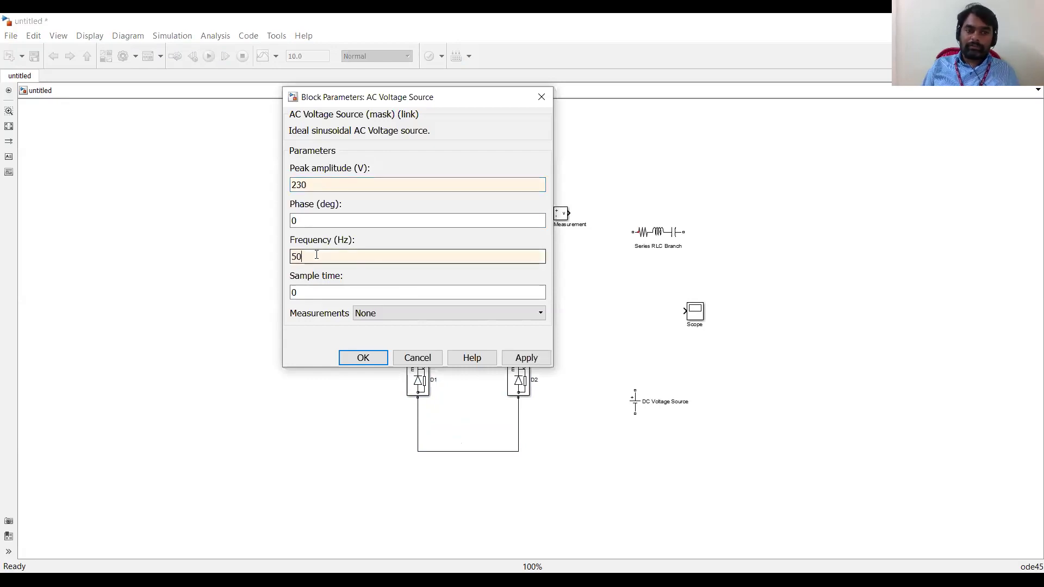
key(alt+a)
key(Return)
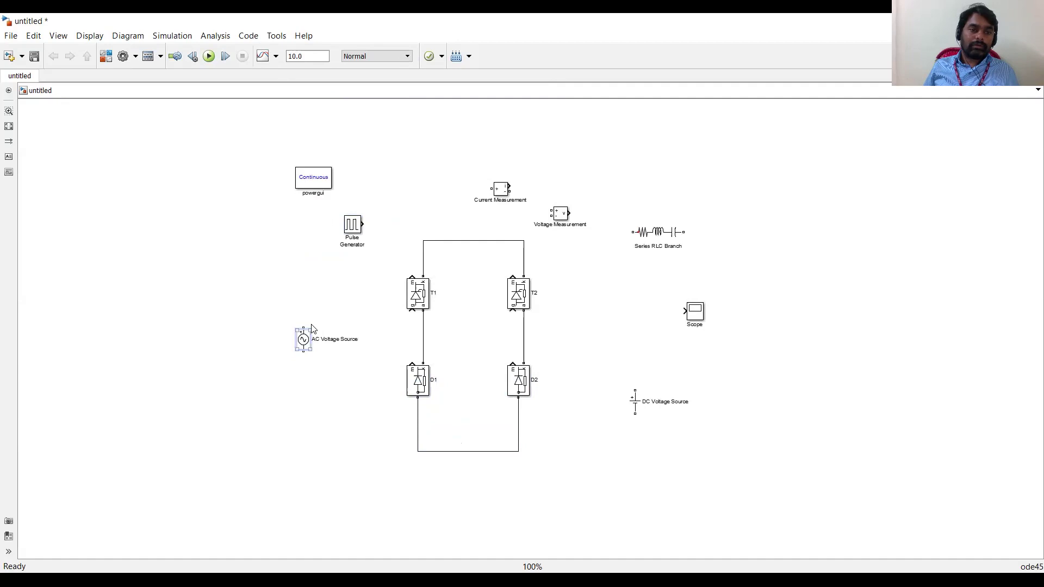
drag(304, 328, 424, 322)
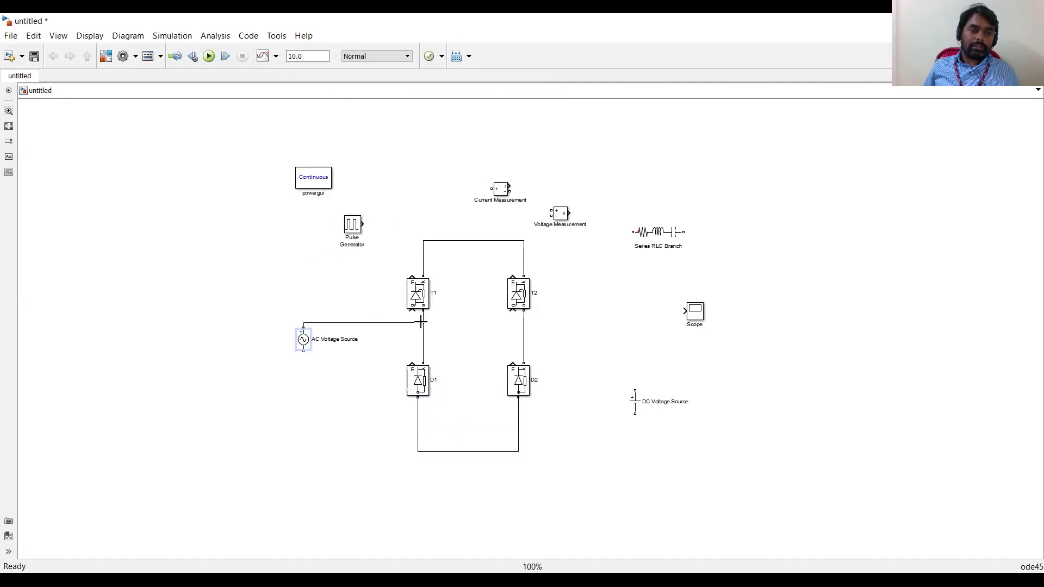
mouse_move(304, 353)
mouse_down()
mouse_move(317, 361)
mouse_move(524, 336)
mouse_up()
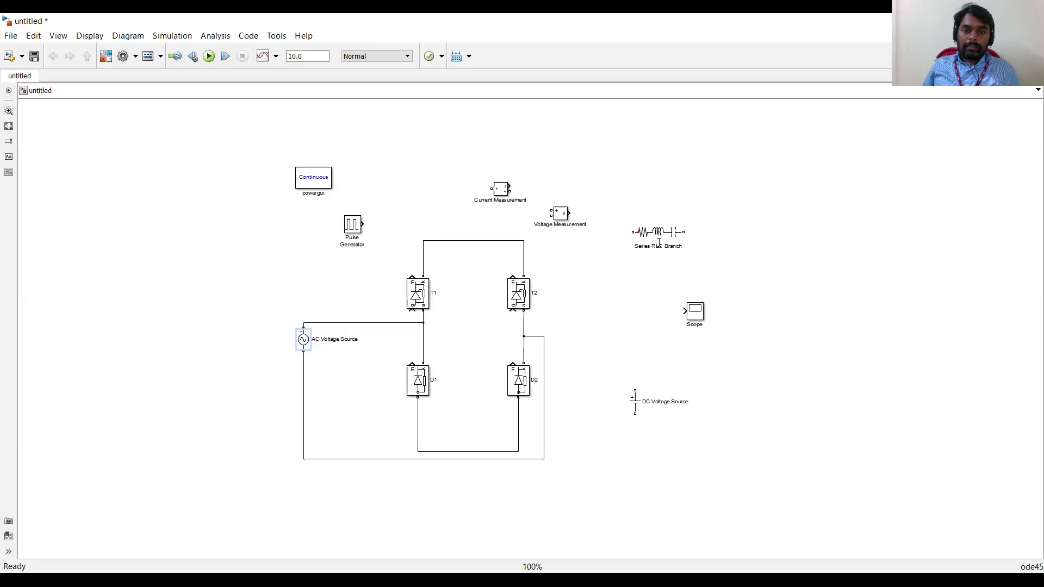
Move the DC Voltage Source to the far right of the model, and place the Series RLC Branch vertically beside the bridge
drag(636, 403, 785, 259)
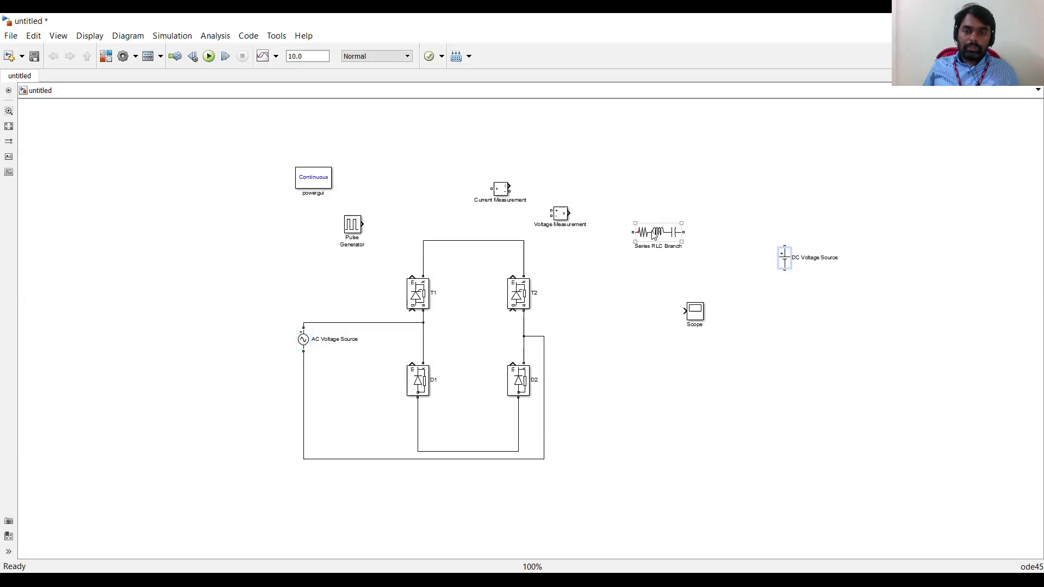
drag(655, 234, 617, 354)
key(space)
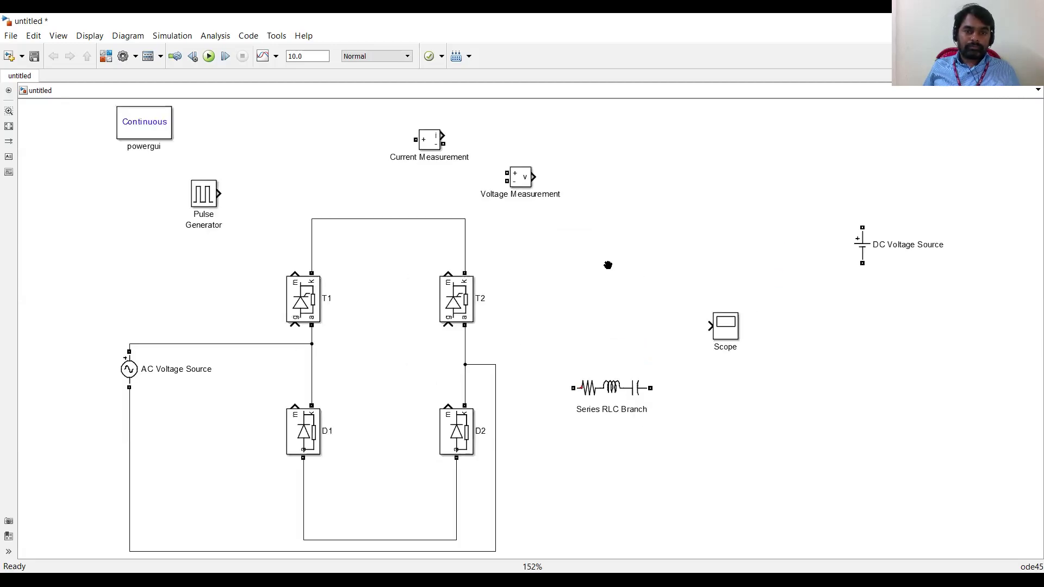
drag(586, 400, 592, 382)
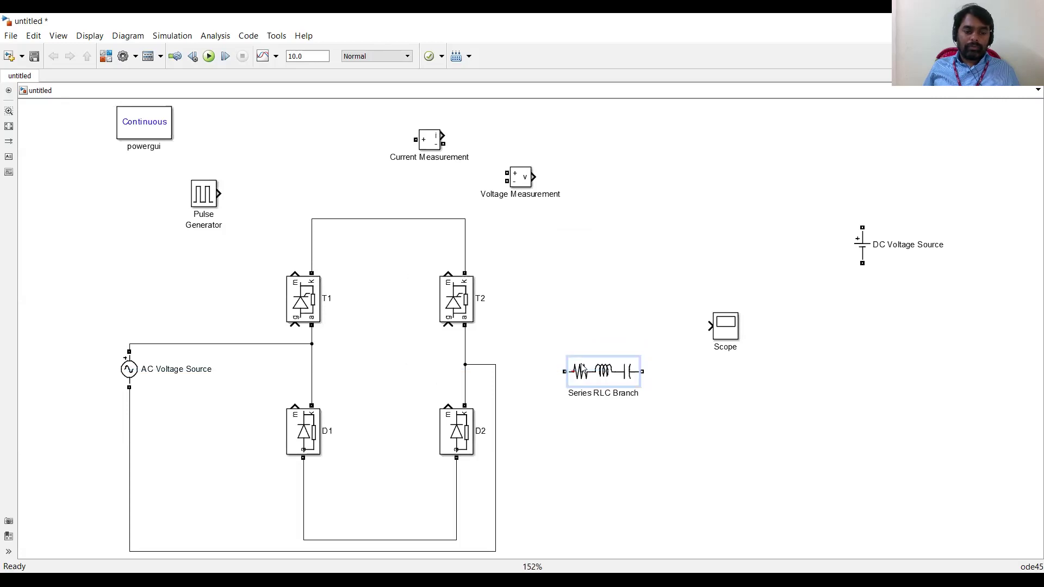
key(ctrl+r)
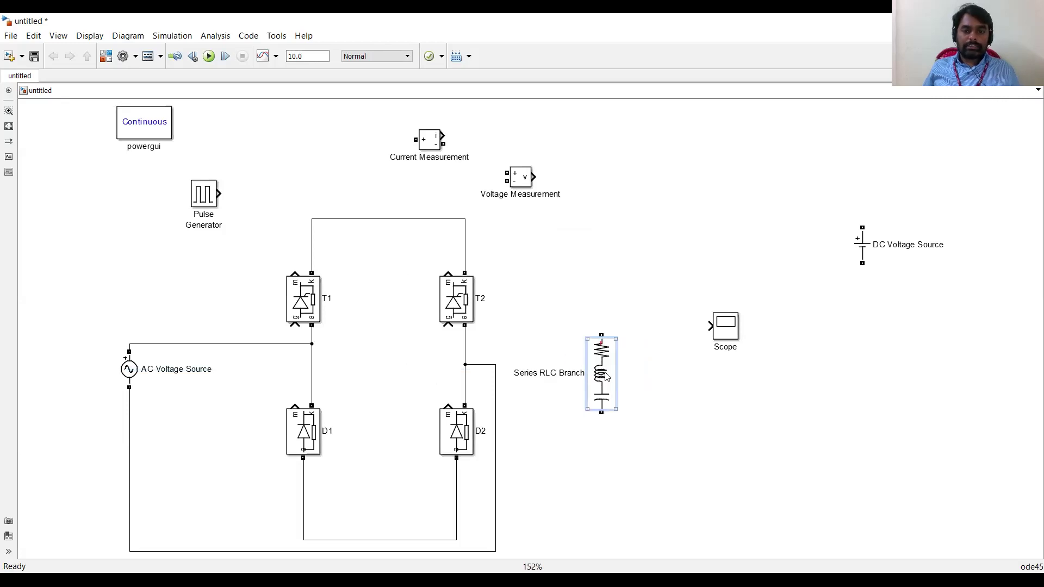
Set the Series RLC Branch to type R with a resistance of 2 ohms, and shift it slightly up and right
double_click(607, 376)
click(454, 179)
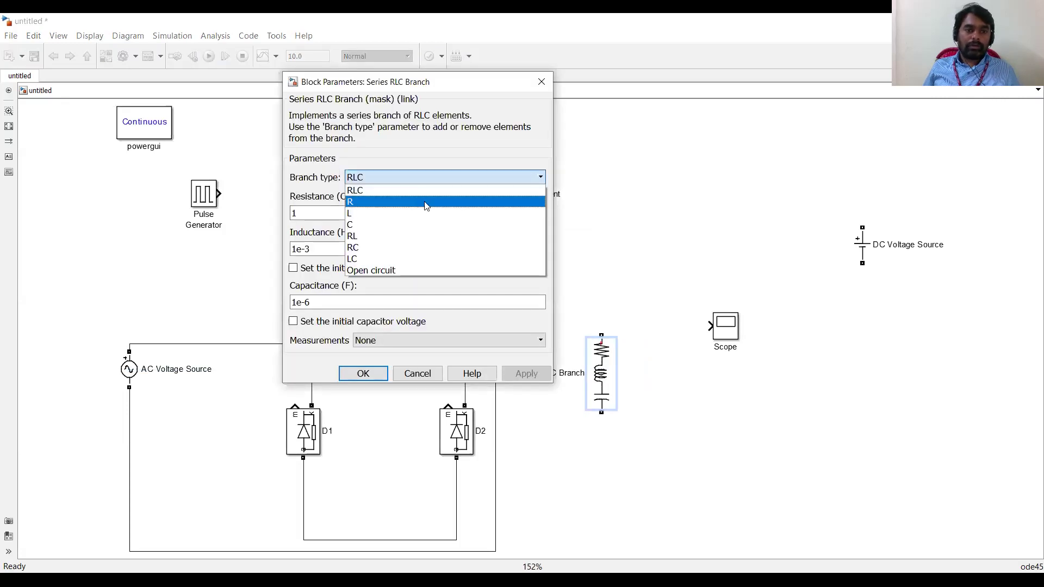
click(427, 202)
click(363, 267)
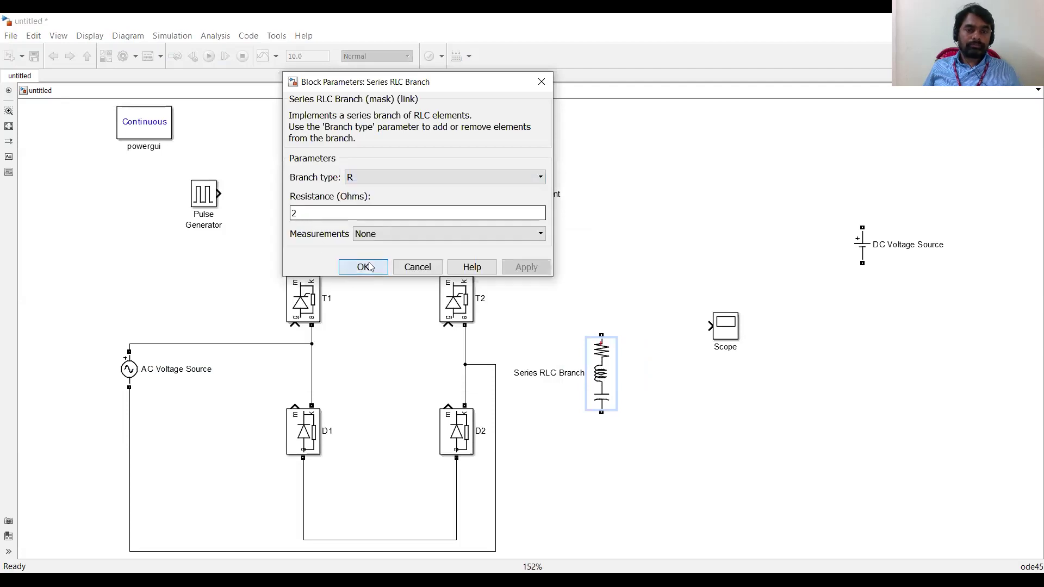
drag(610, 338, 623, 312)
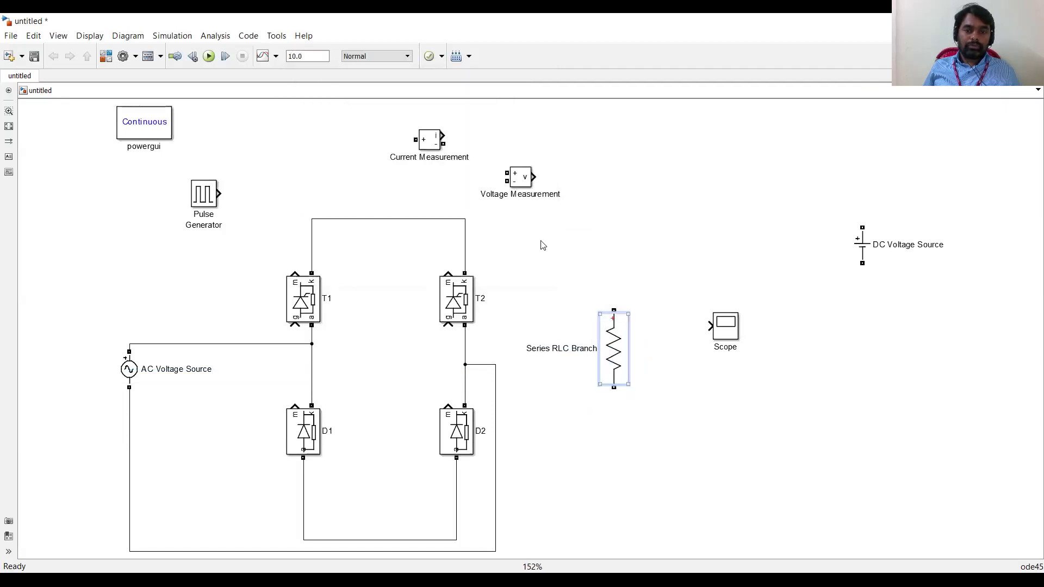
Connect the Current Measurement block from the bridge's upper rail to the resistor, and wire the resistor's other end to the lower rail
drag(435, 142, 465, 222)
mouse_move(564, 227)
mouse_down()
mouse_move(608, 283)
mouse_move(614, 310)
mouse_up()
drag(614, 387, 443, 540)
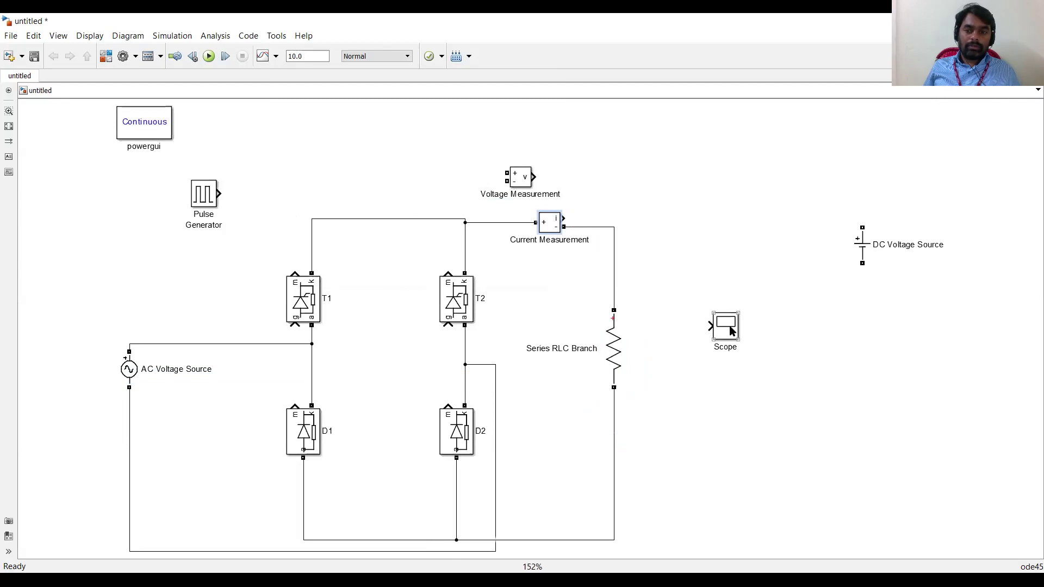
Connect the Voltage Measurement block across the resistor, and place the Scope to its right, aligned with its output
drag(731, 329, 814, 329)
drag(517, 179, 615, 271)
mouse_move(681, 350)
mouse_down()
mouse_move(668, 428)
mouse_move(614, 481)
mouse_up()
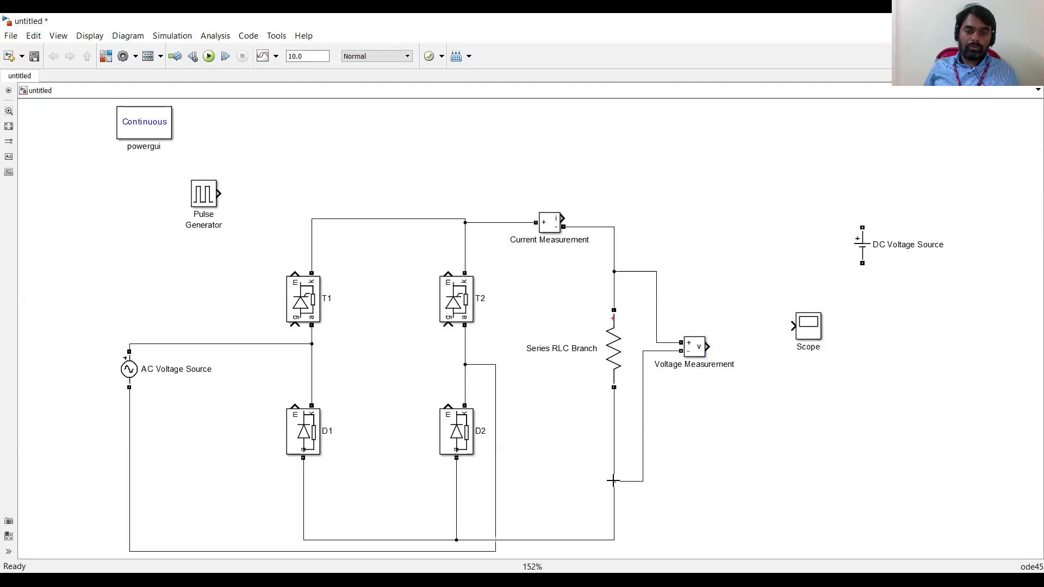
drag(807, 330, 815, 350)
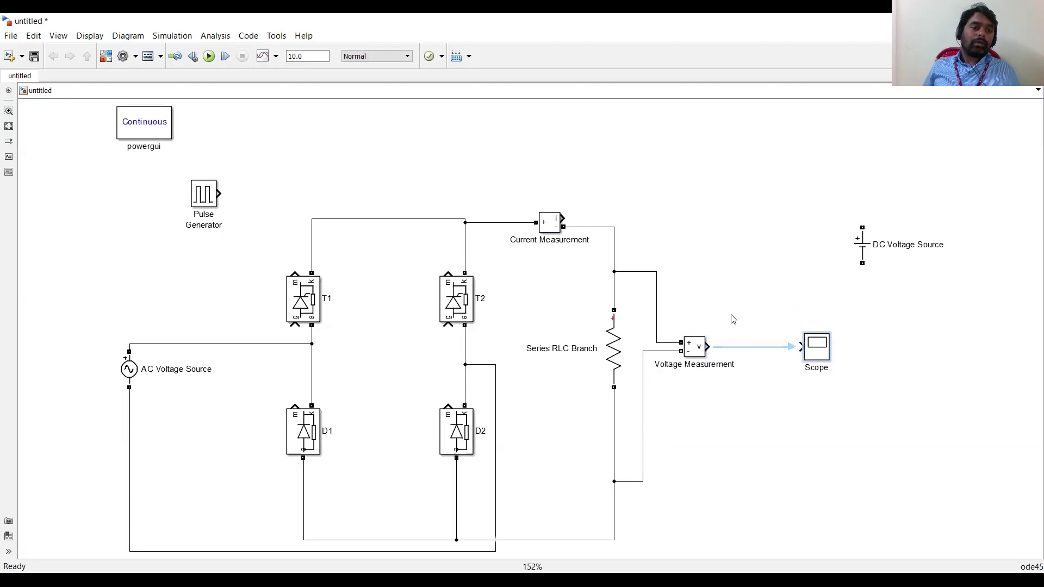
Move the Pulse Generator down near T1, and handwrite the 30° delay calculation (0.02 × 30)/360 above the circuit
drag(209, 195, 209, 258)
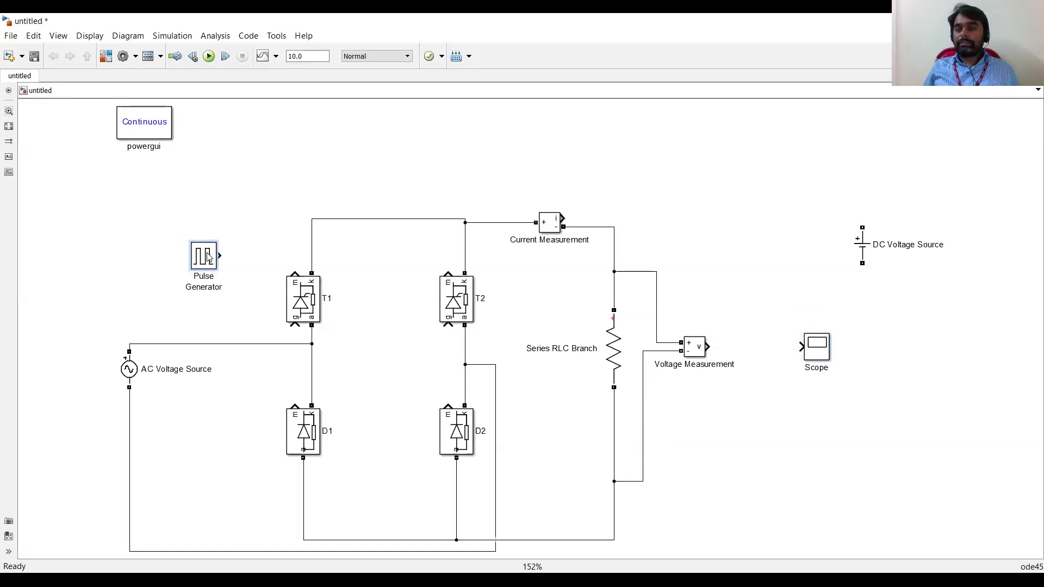
click(407, 91)
mouse_move(591, 150)
mouse_down()
mouse_move(614, 160)
mouse_move(703, 142)
mouse_up()
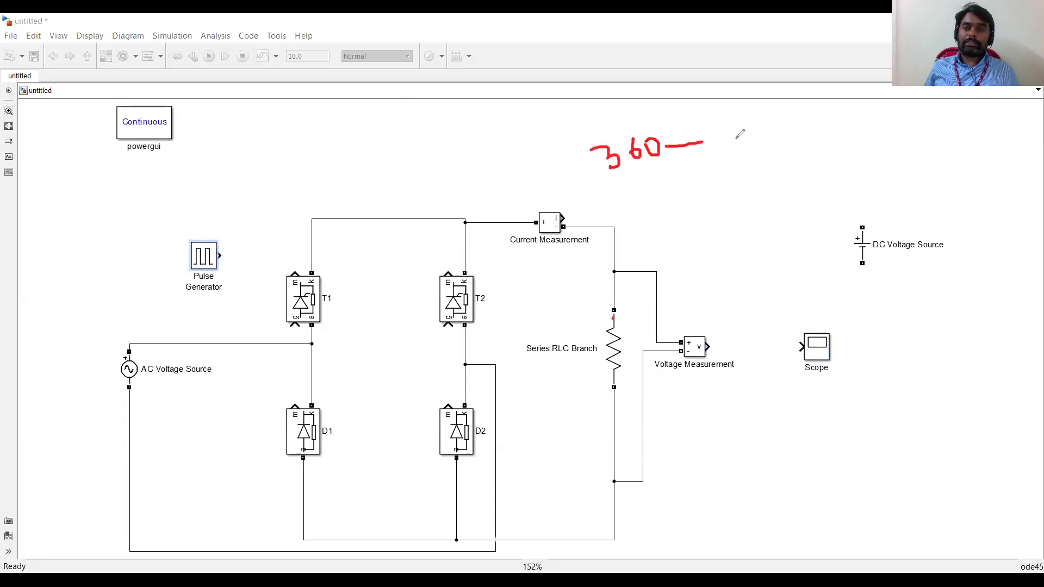
mouse_move(751, 116)
mouse_down()
mouse_move(807, 113)
mouse_move(791, 116)
mouse_move(824, 127)
mouse_move(846, 116)
mouse_up()
mouse_move(659, 203)
mouse_down()
mouse_move(683, 195)
mouse_move(674, 211)
mouse_move(691, 202)
mouse_move(690, 178)
mouse_up()
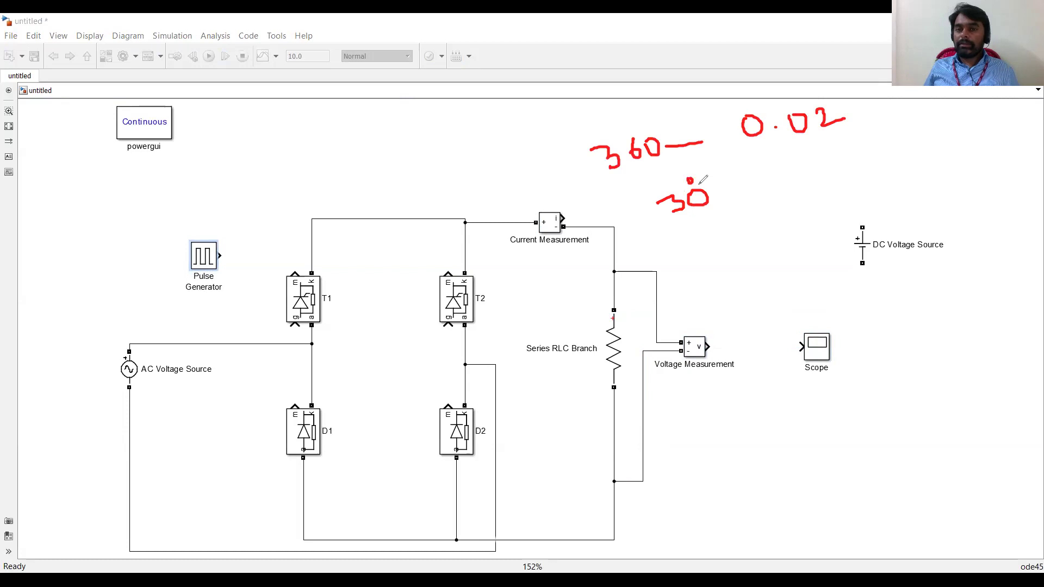
drag(736, 197, 864, 159)
click(821, 192)
mouse_move(820, 192)
mouse_down()
mouse_move(870, 170)
mouse_move(838, 209)
mouse_move(869, 199)
mouse_move(893, 155)
mouse_move(883, 164)
mouse_move(924, 145)
mouse_up()
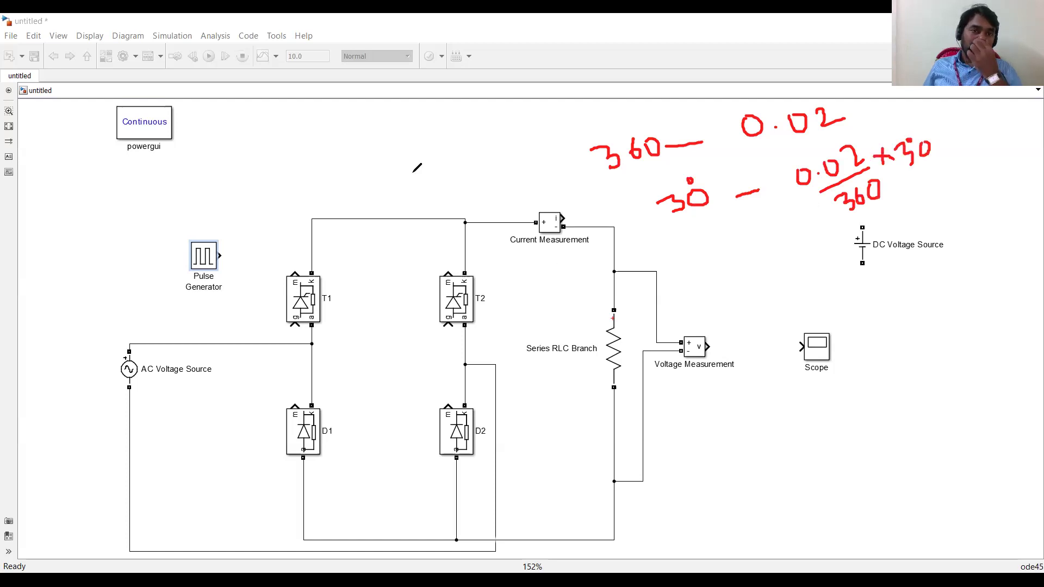
Set the Pulse Generator's period to 0.02 s, keeping its amplitude at 1
click(200, 265)
double_click(200, 264)
scroll(299, 348, down, 3)
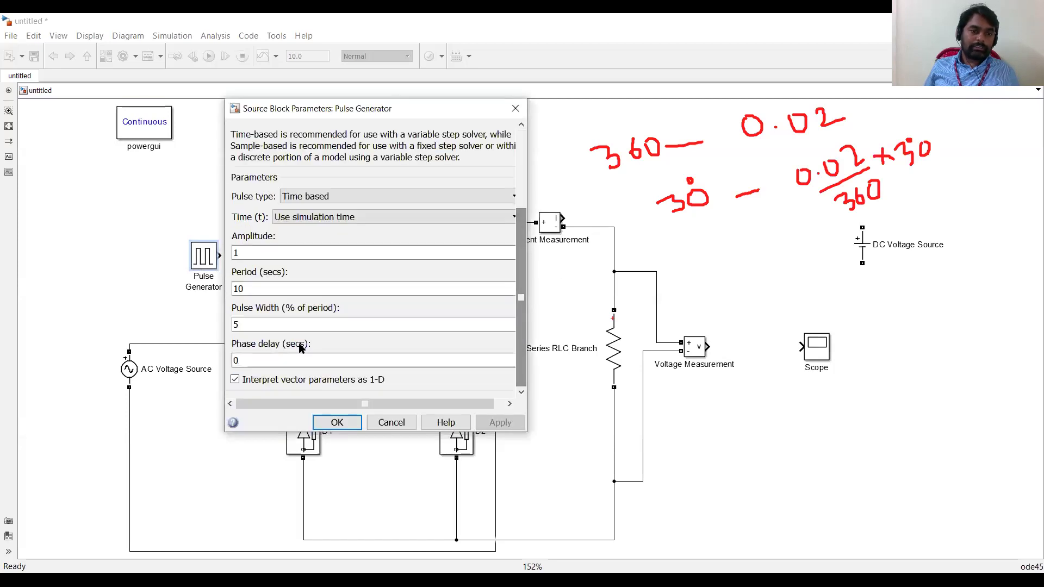
double_click(254, 254)
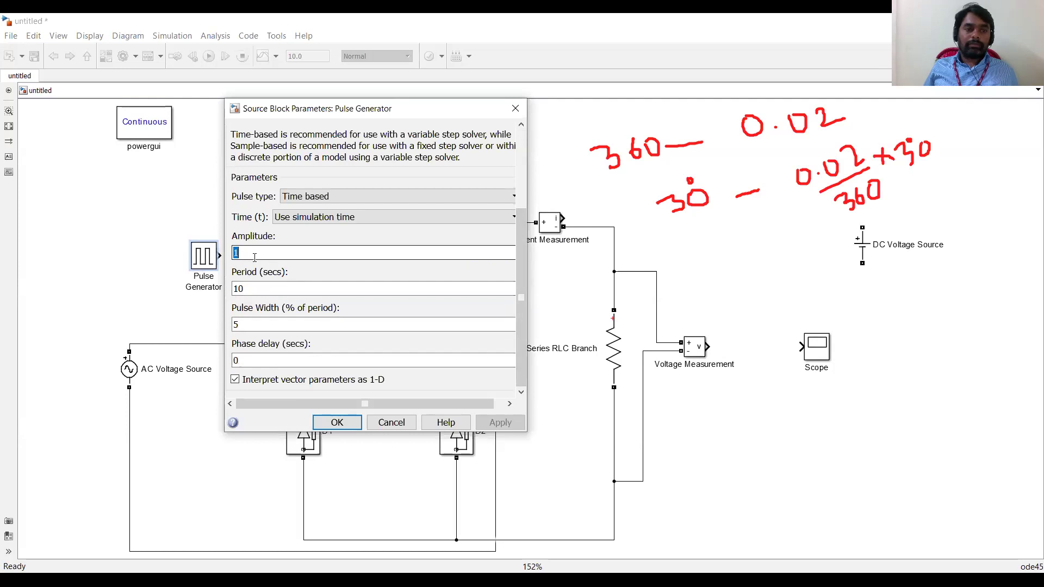
double_click(260, 288)
text(02)
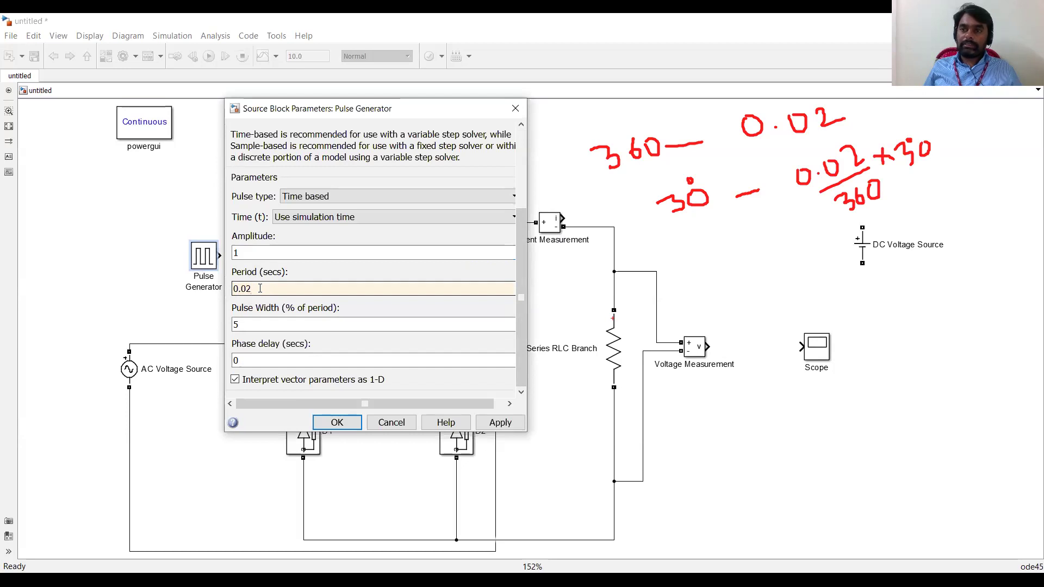
Set the Pulse Generator's phase delay to (0.02*30)/360 with a 5% pulse width, and connect its output to T1's gate
double_click(247, 324)
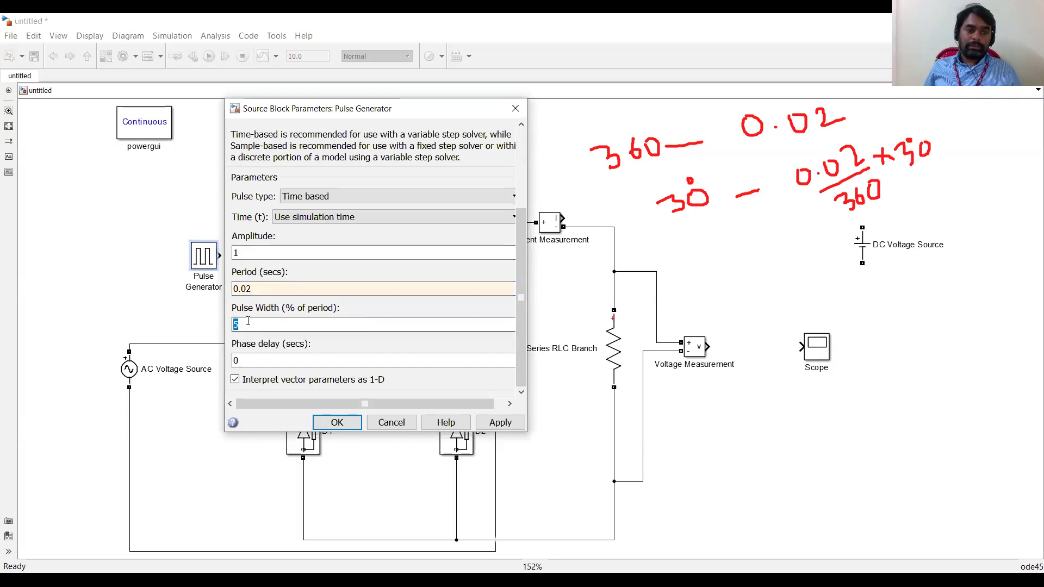
double_click(253, 359)
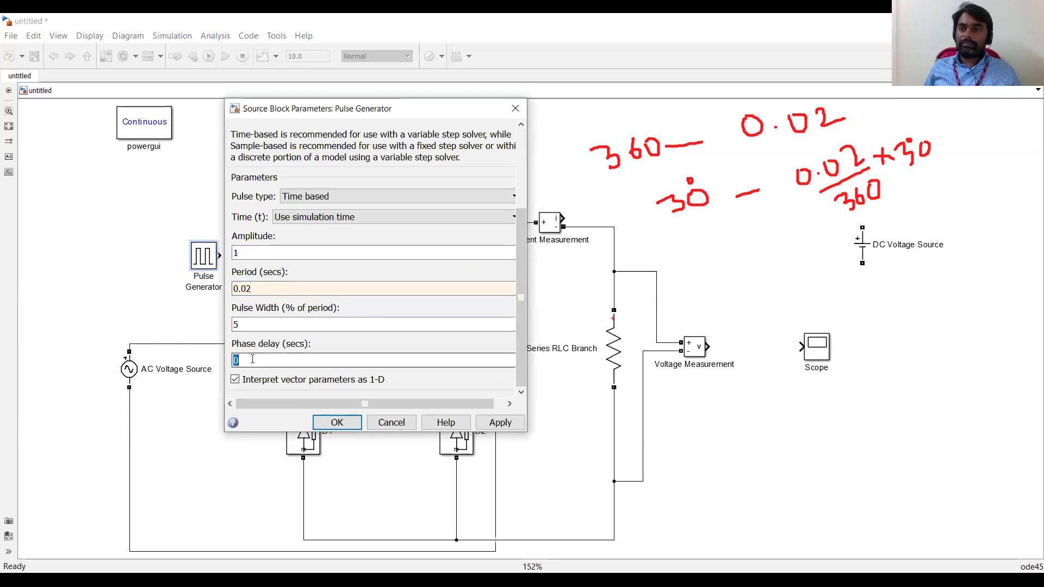
text(()
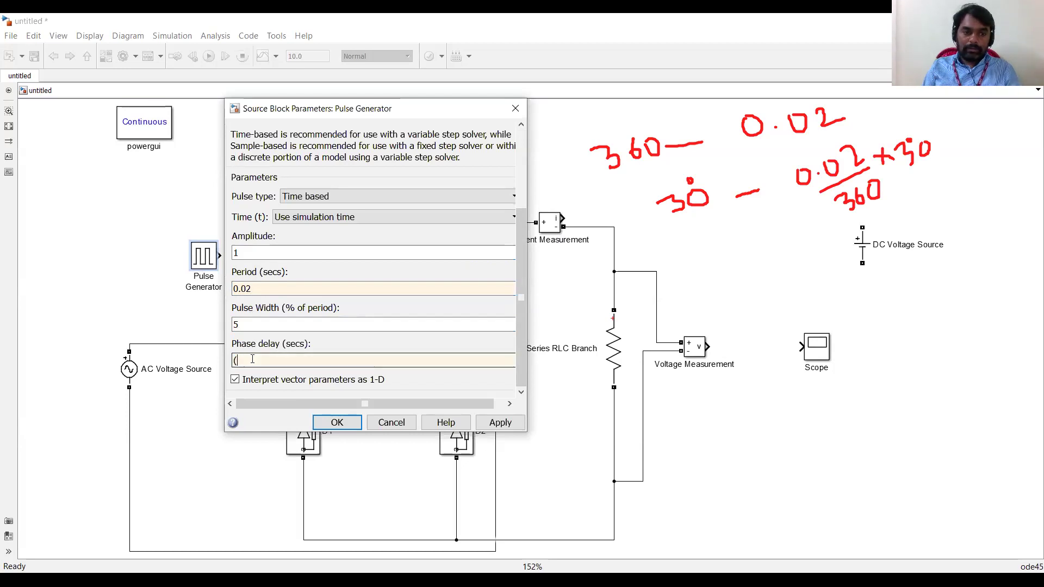
text(0.02)
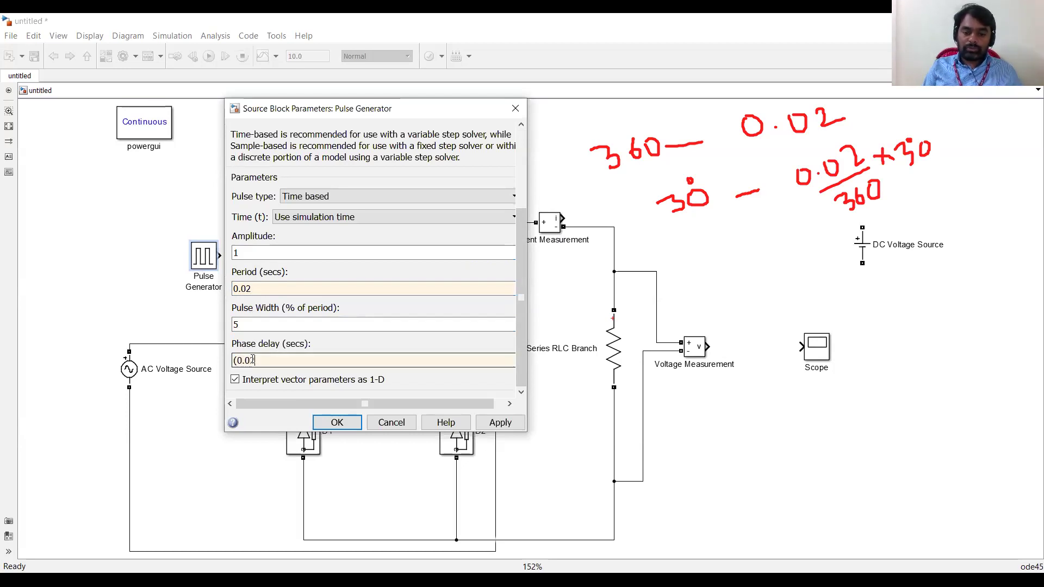
text(*)
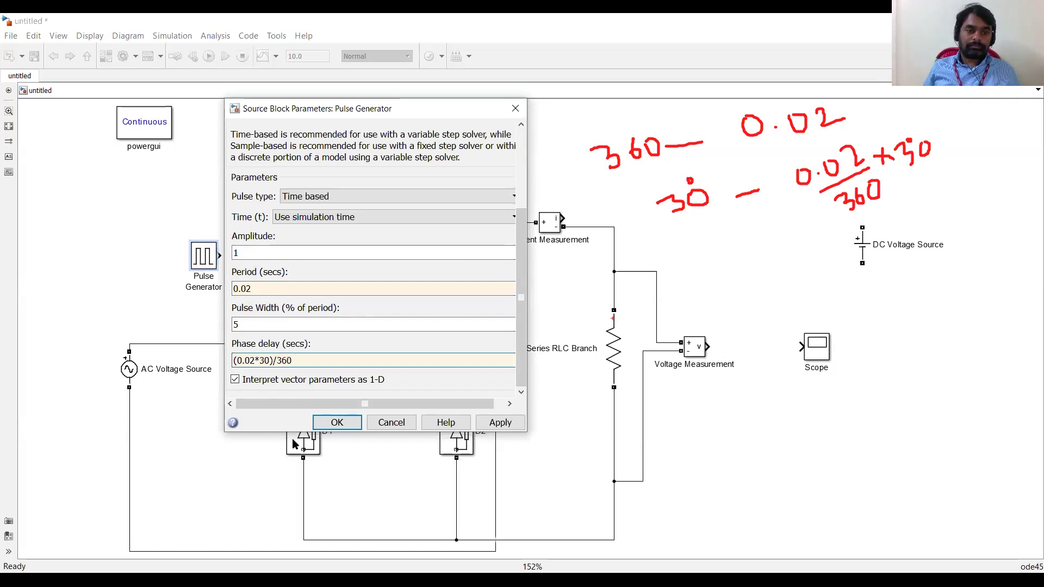
click(338, 423)
drag(220, 257, 295, 327)
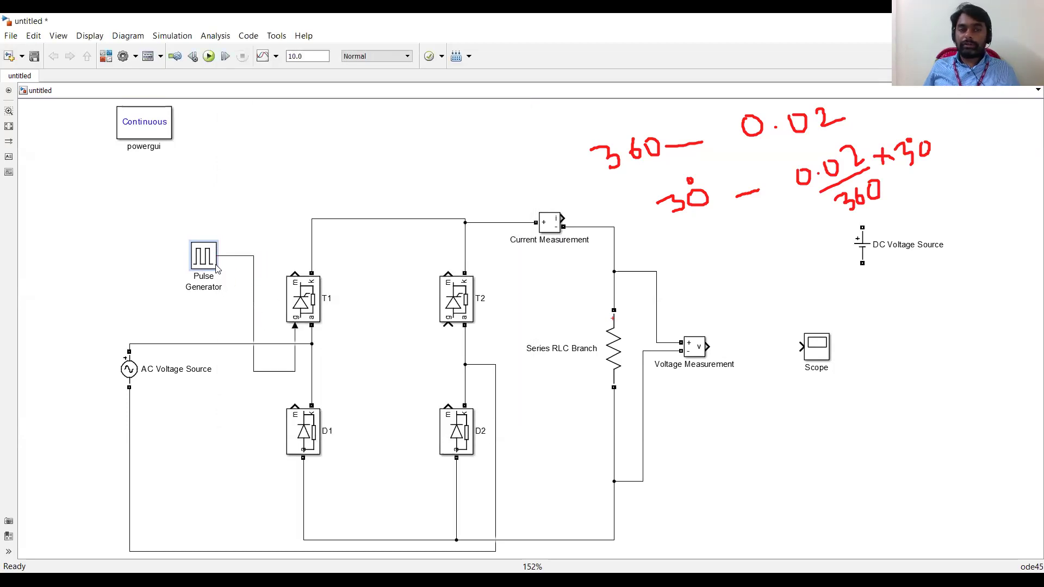
Place a copy of the Pulse Generator between T1 and T2 with phase delay (0.02*(30+180))/360, and connect it to T2's gate
drag(205, 263, 384, 346)
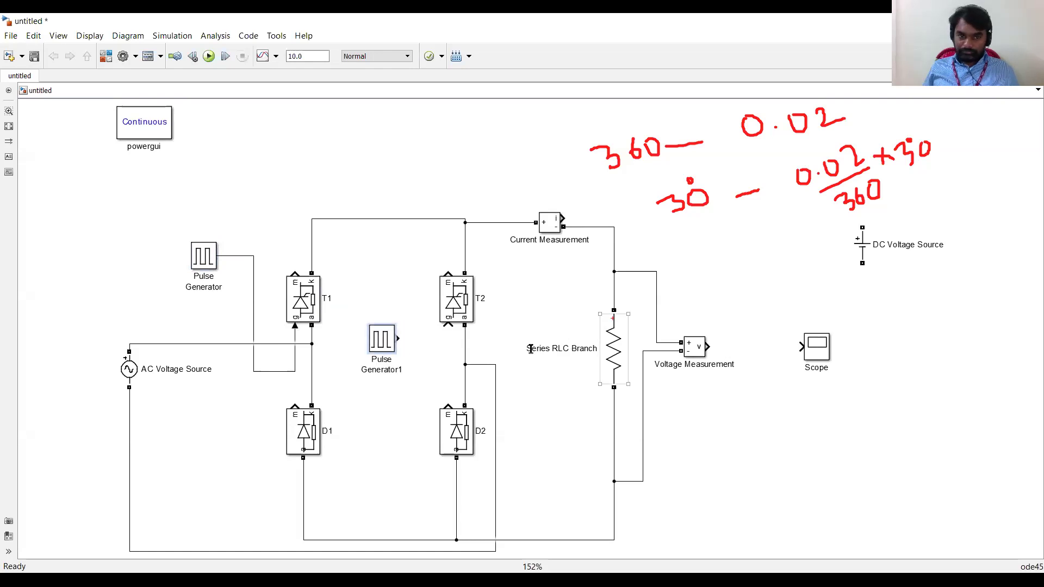
double_click(379, 341)
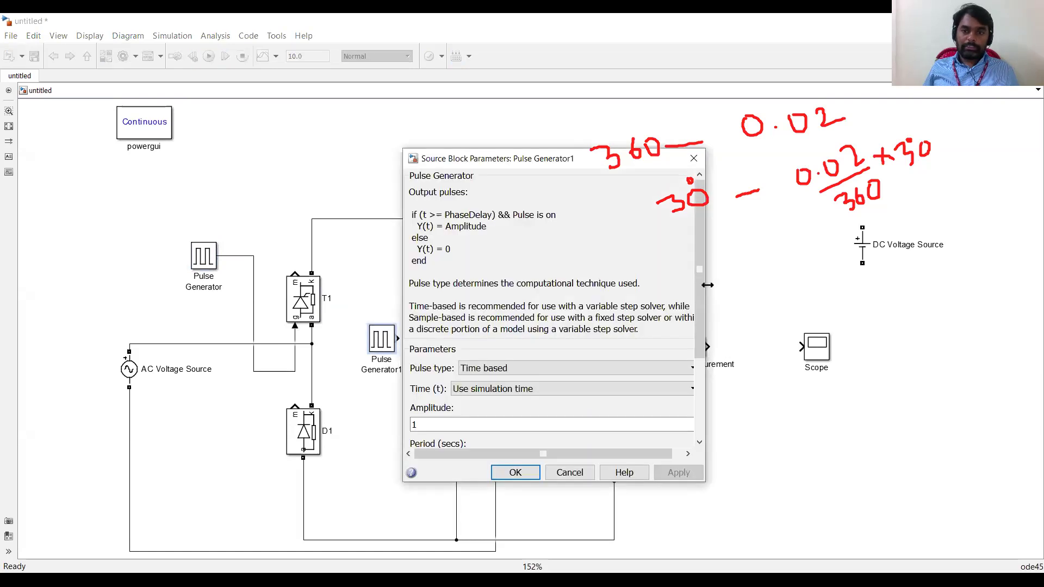
scroll(509, 427, down, 3)
click(448, 411)
double_click(444, 410)
click(442, 410)
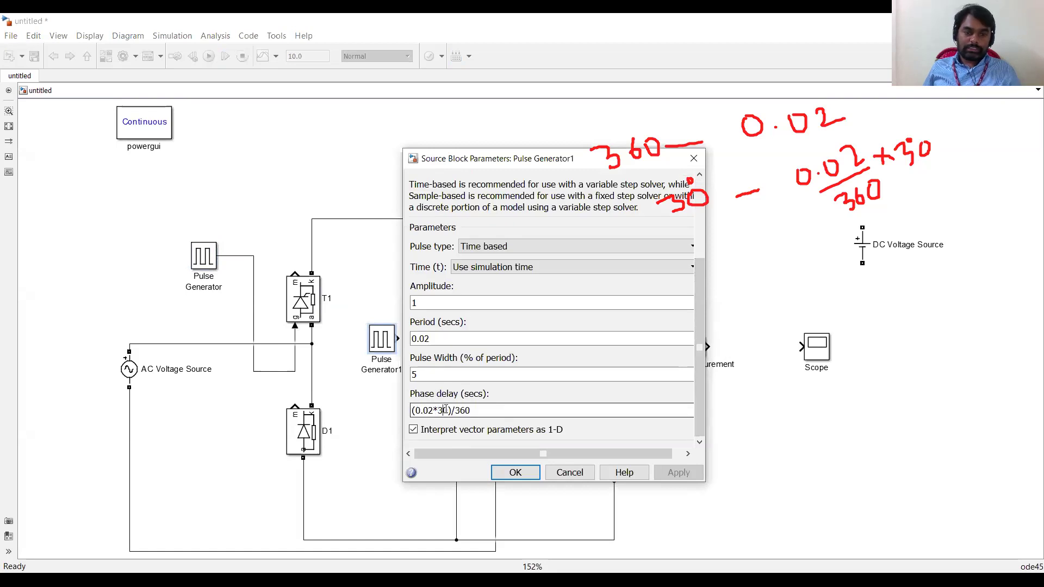
text((30)
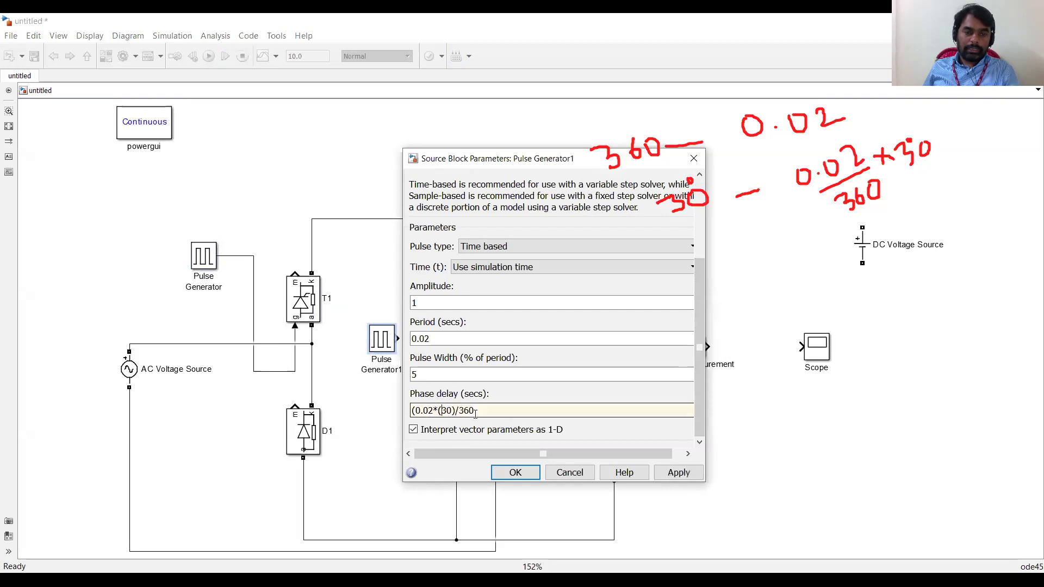
text(+)
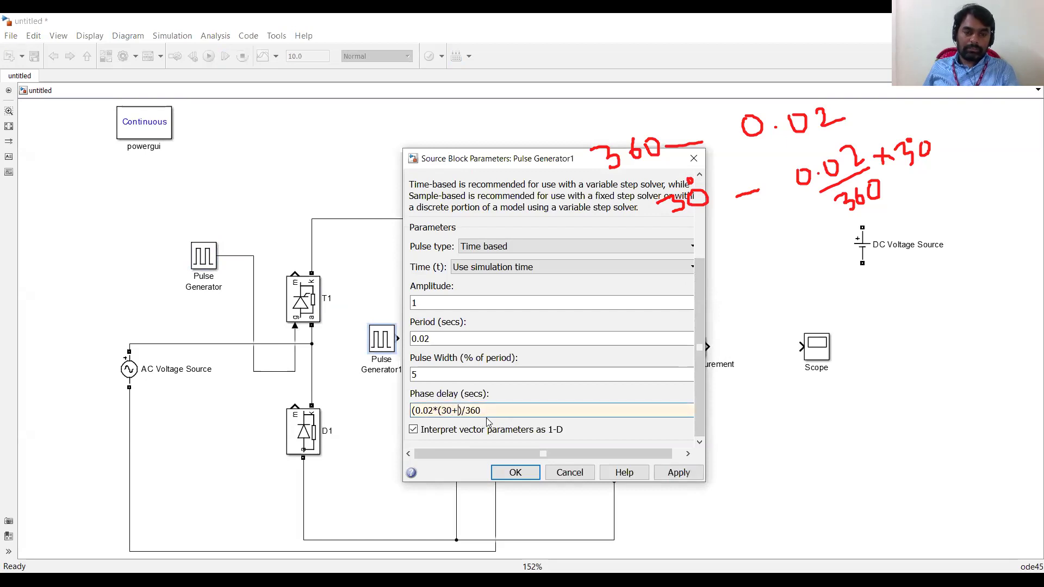
text(180))
click(514, 473)
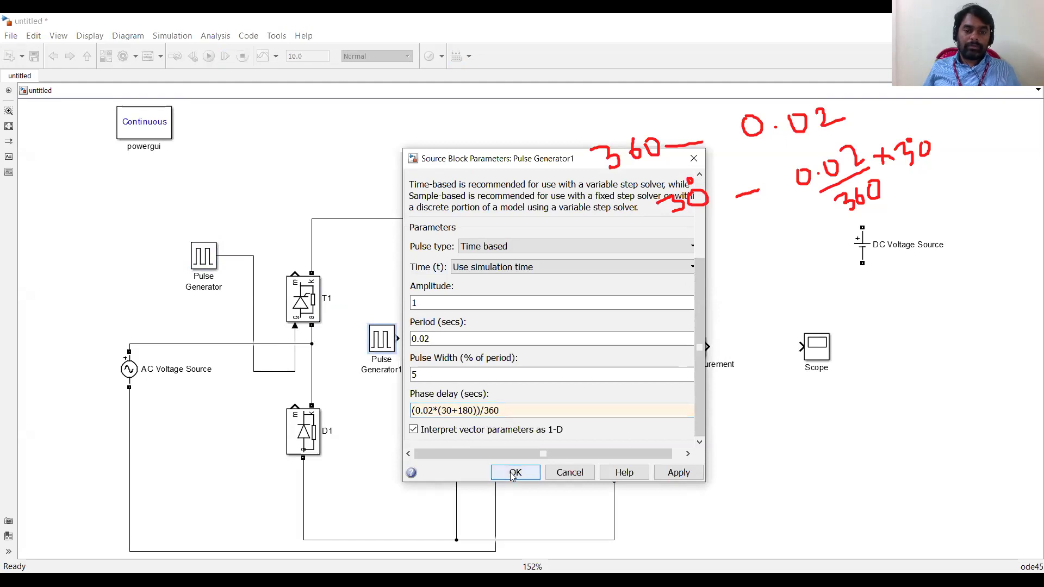
drag(407, 340, 448, 326)
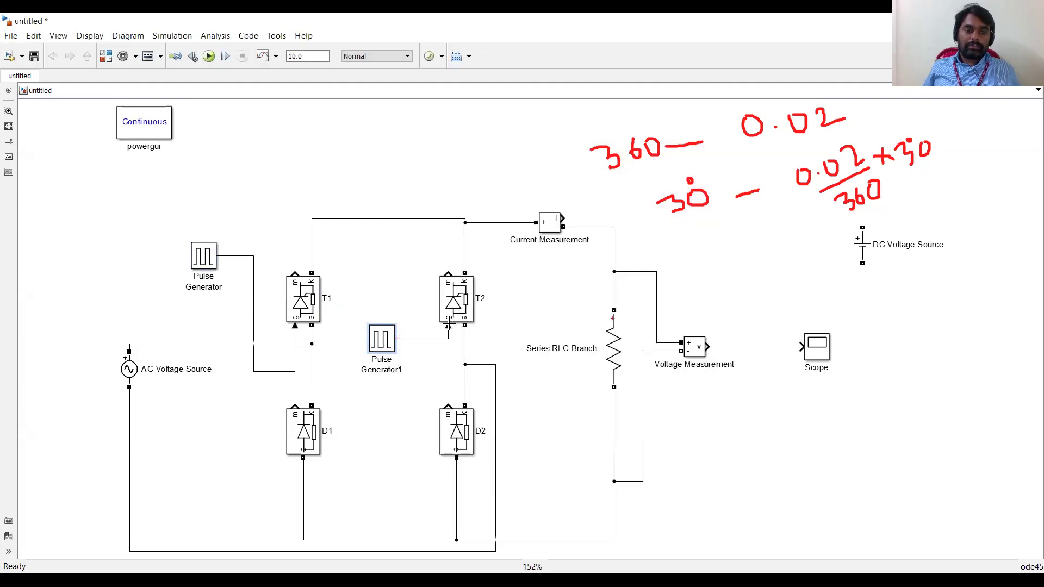
Connect a copy of the Voltage Measurement block across the AC Voltage Source, and shift the Scope slightly right, level with the load's Voltage Measurement
drag(826, 341, 826, 328)
drag(698, 349, 228, 429)
drag(217, 427, 215, 344)
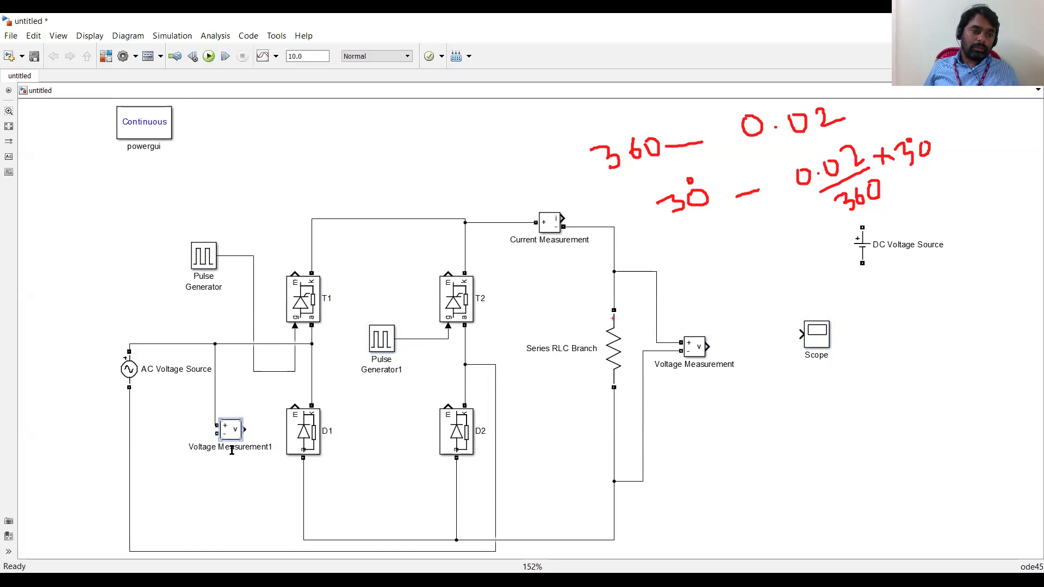
drag(217, 434, 130, 437)
drag(816, 333, 836, 345)
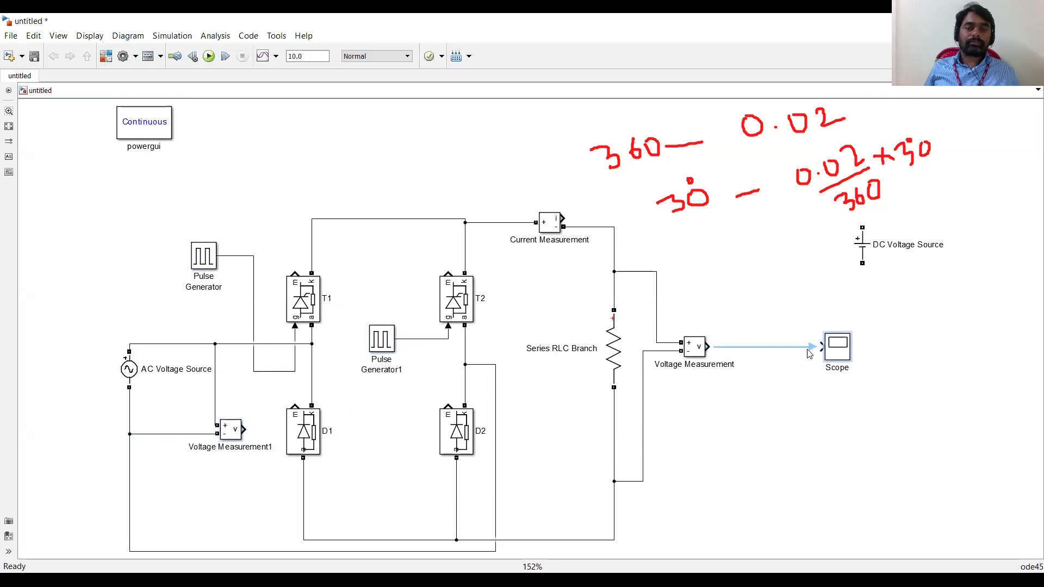
Switch to the Word document EXPERIMENT-9.3 and examine the expected waveforms in figure (a), temporarily ticking source voltage, gate pulses, output and thyristor voltage
click(789, 264)
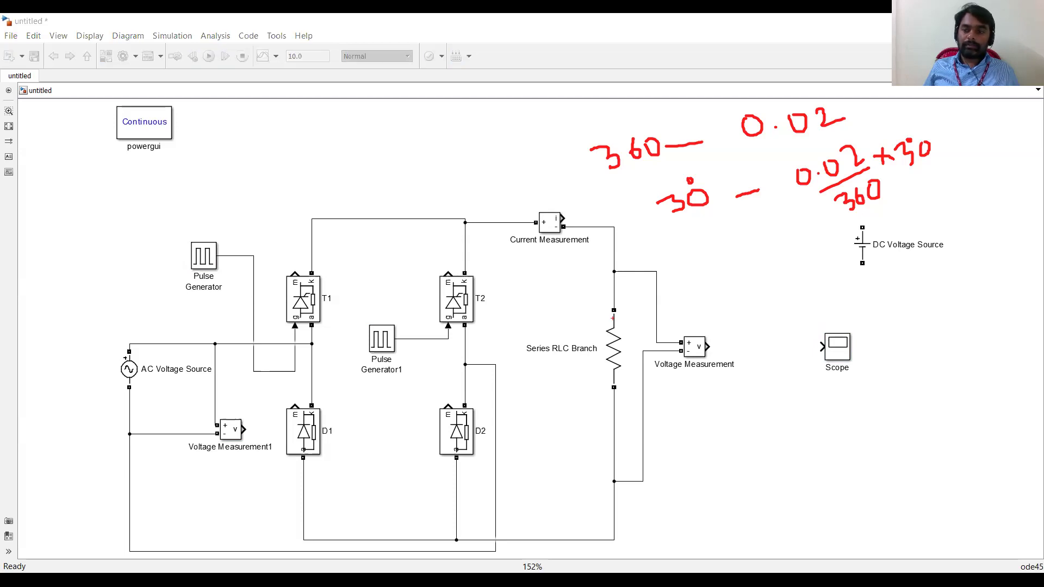
scroll(520, 393, down, 18)
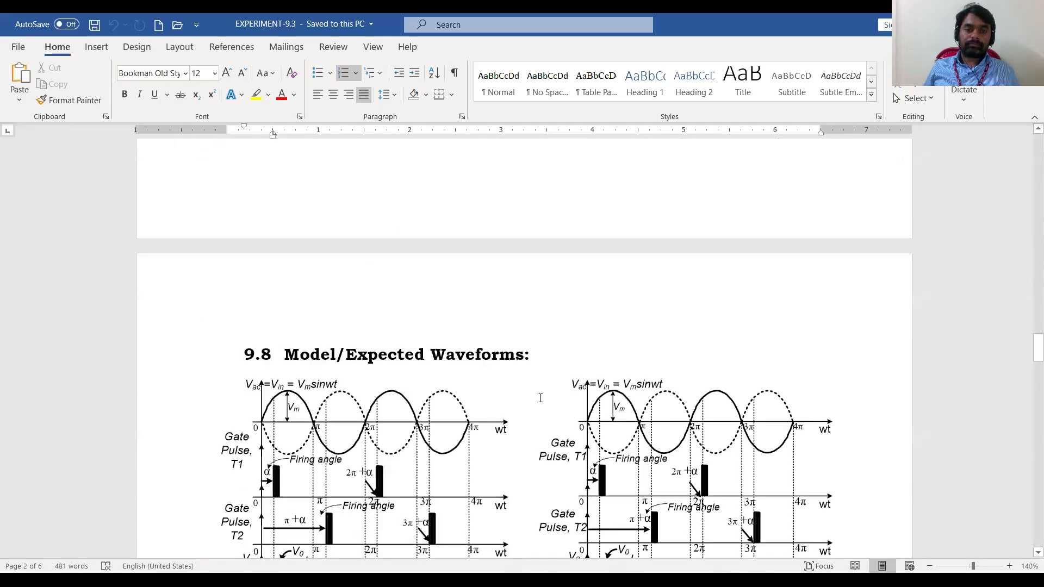
scroll(541, 397, down, 10)
scroll(542, 395, up, 6)
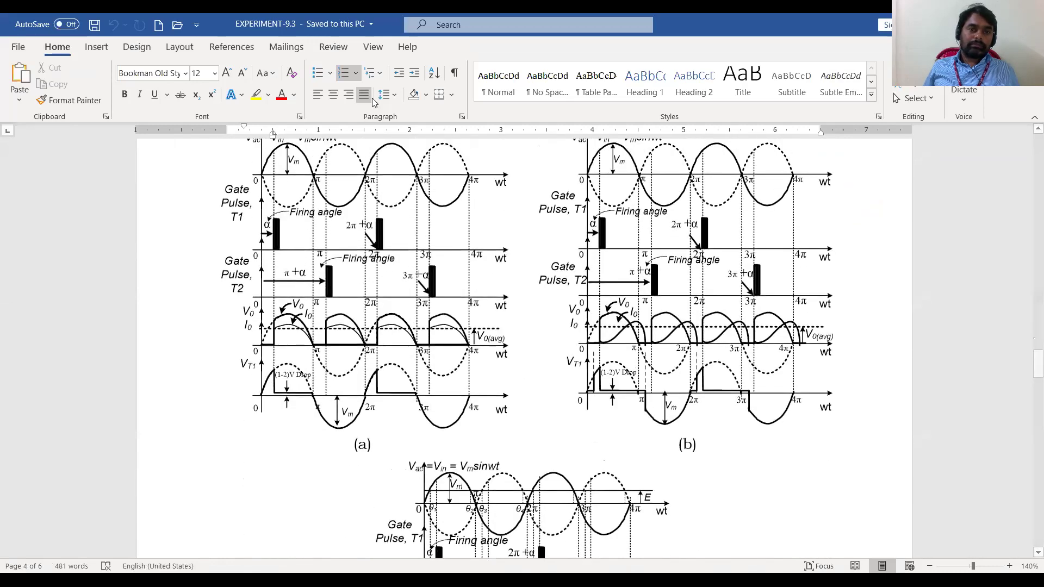
drag(215, 168, 233, 168)
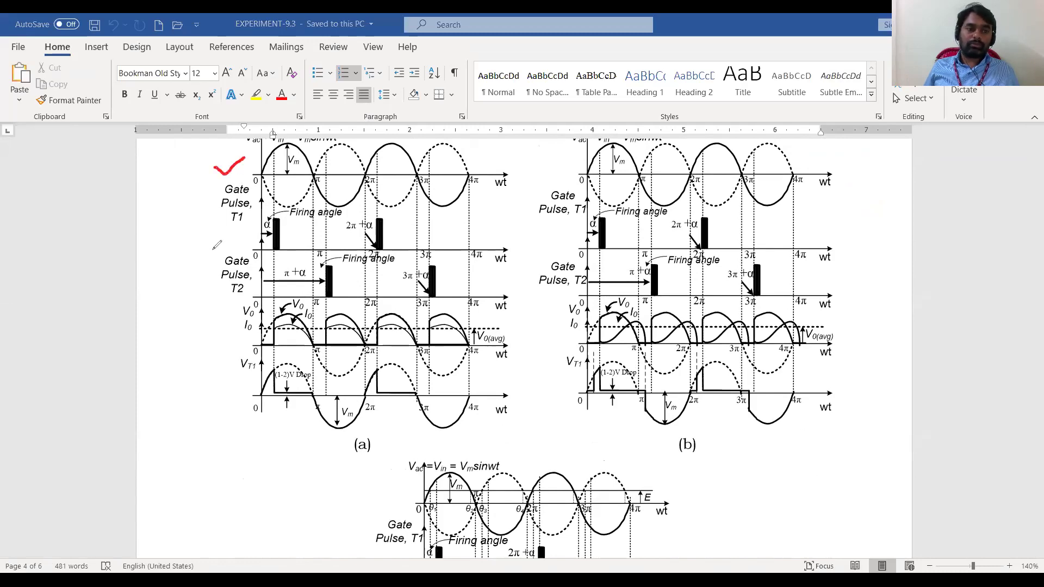
drag(207, 222, 239, 202)
drag(207, 268, 223, 252)
drag(227, 325, 243, 308)
mouse_move(229, 365)
mouse_down()
mouse_move(227, 381)
mouse_move(252, 357)
mouse_up()
key(ctrl+z)
key(ctrl+z)
key(ctrl+z)
key(ctrl+z)
key(ctrl+z)
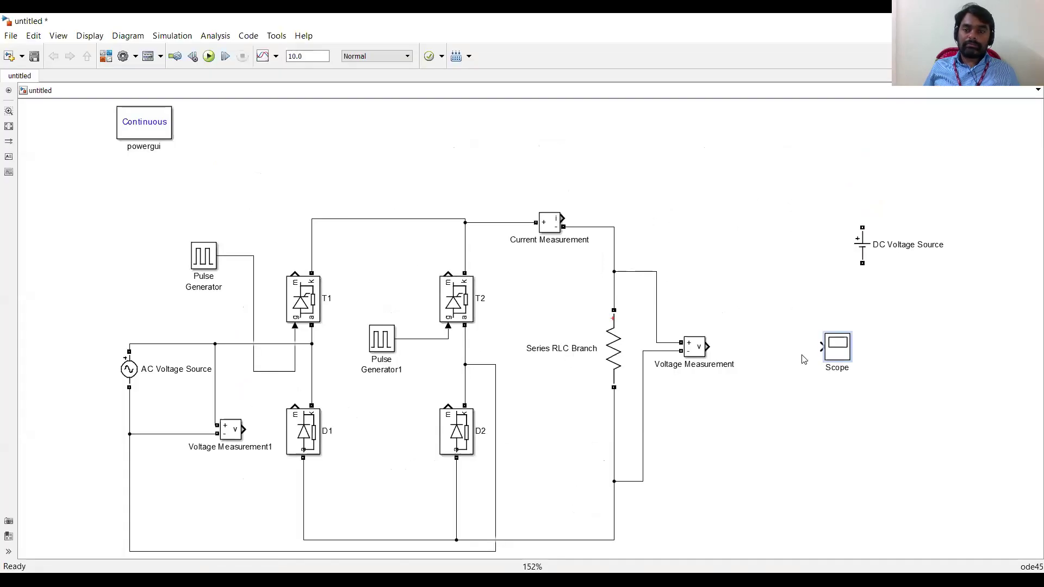
Enlarge the Scope with five inputs, and connect Voltage Measurement1, Pulse Generator and Pulse Generator1 to its first three inputs in that order
click(837, 345)
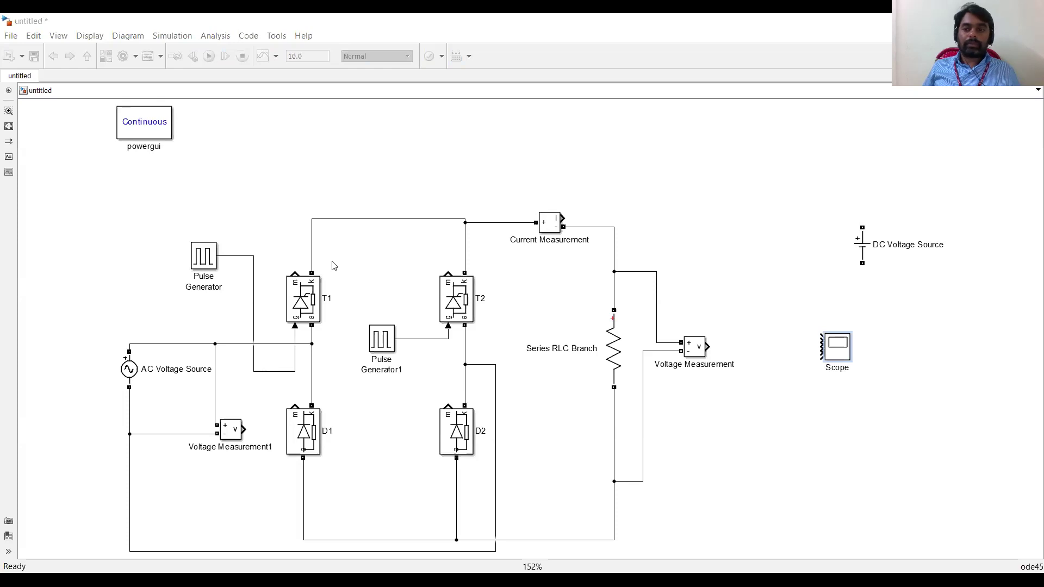
drag(849, 397, 855, 468)
drag(820, 351, 245, 429)
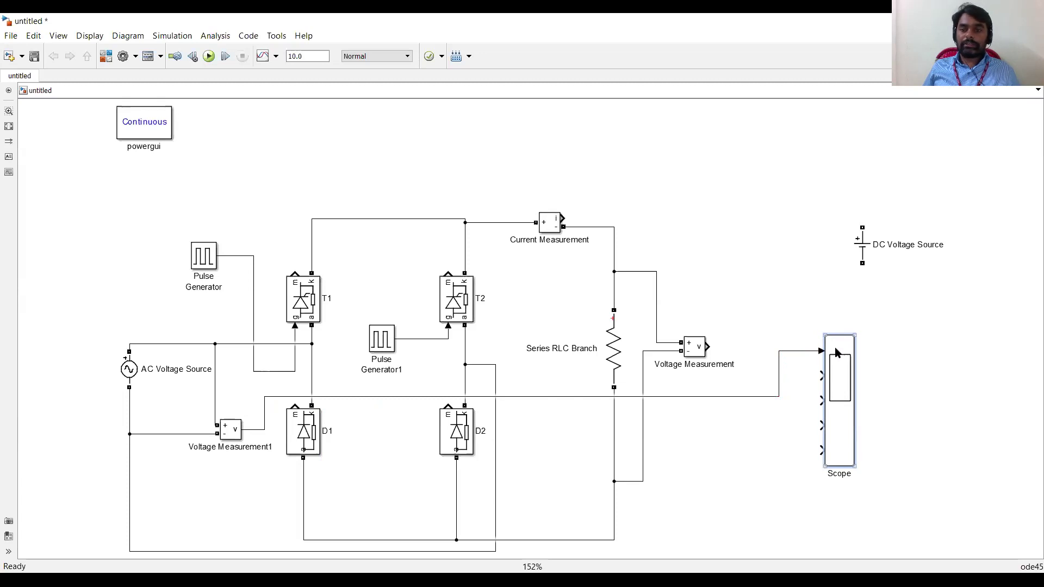
drag(838, 354, 854, 349)
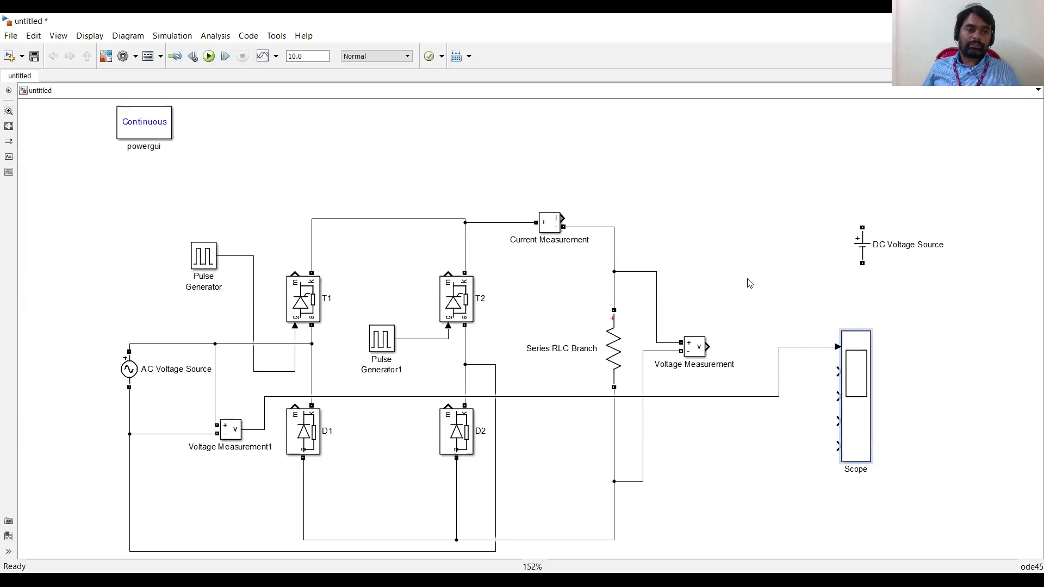
drag(838, 373, 252, 264)
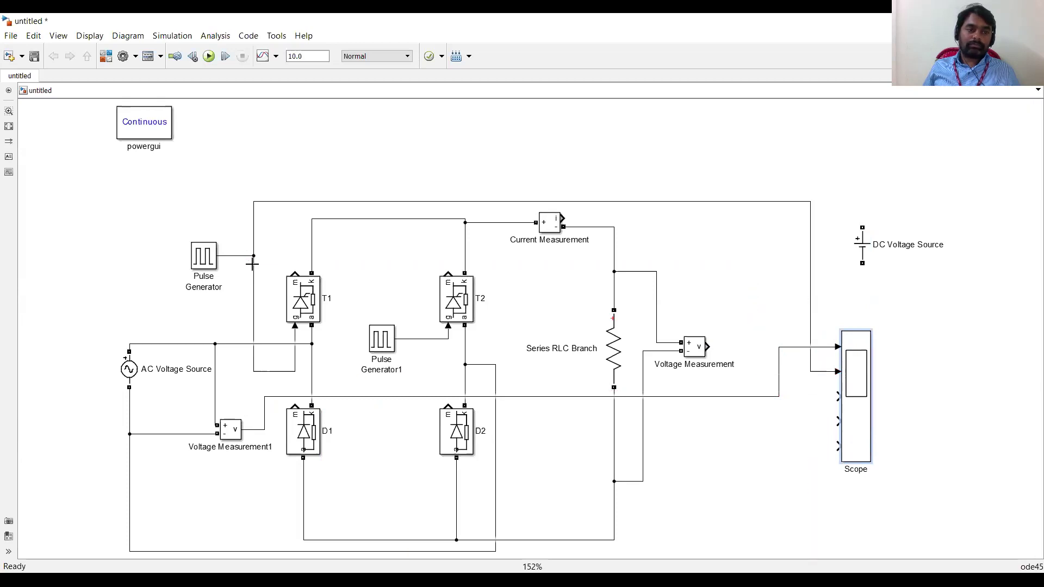
drag(838, 396, 442, 339)
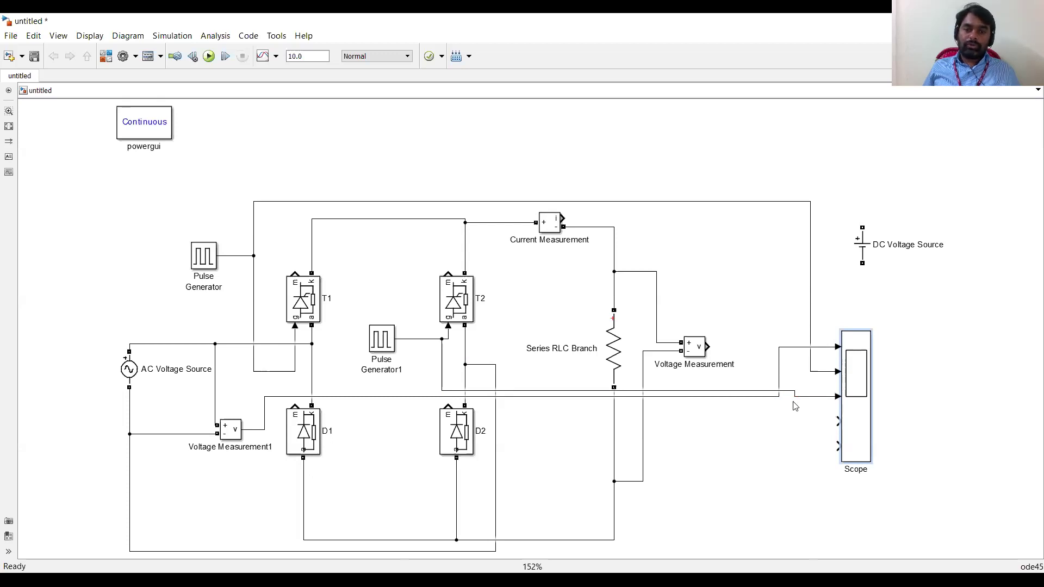
Add a two-input Mux combining the Current Measurement and load Voltage Measurement outputs, and connect it to the Scope's fourth input
click(107, 57)
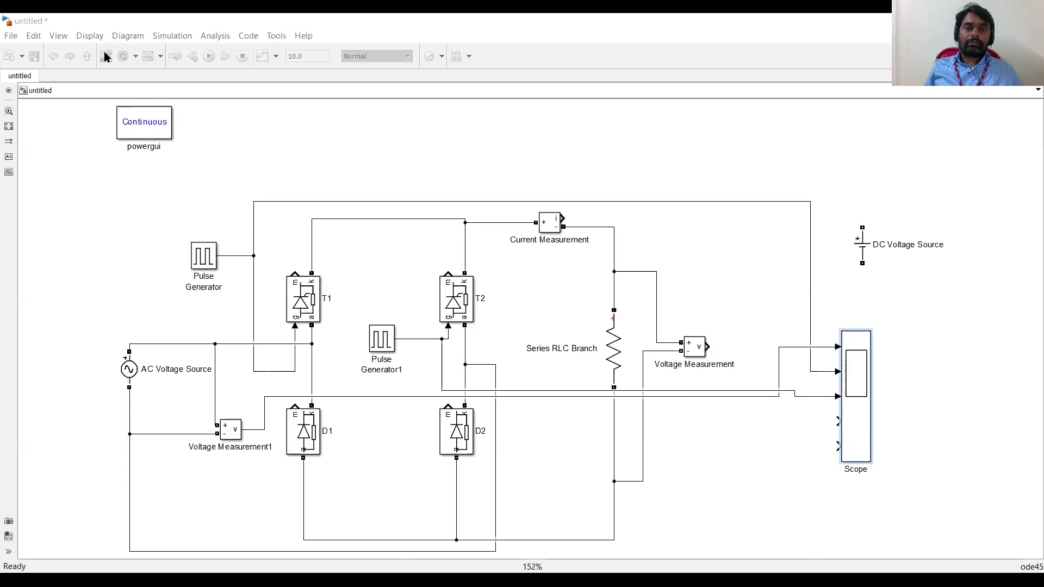
right_click(539, 143)
click(565, 150)
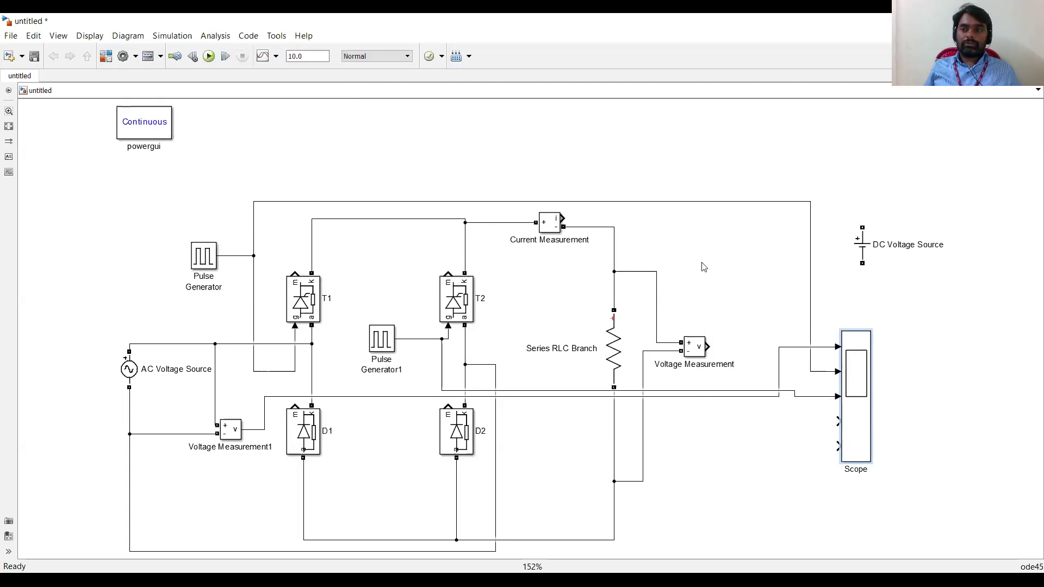
key(ctrl+v)
mouse_move(947, 460)
mouse_down()
mouse_move(741, 444)
mouse_move(734, 314)
mouse_move(596, 224)
mouse_move(554, 223)
mouse_up()
drag(728, 319, 695, 350)
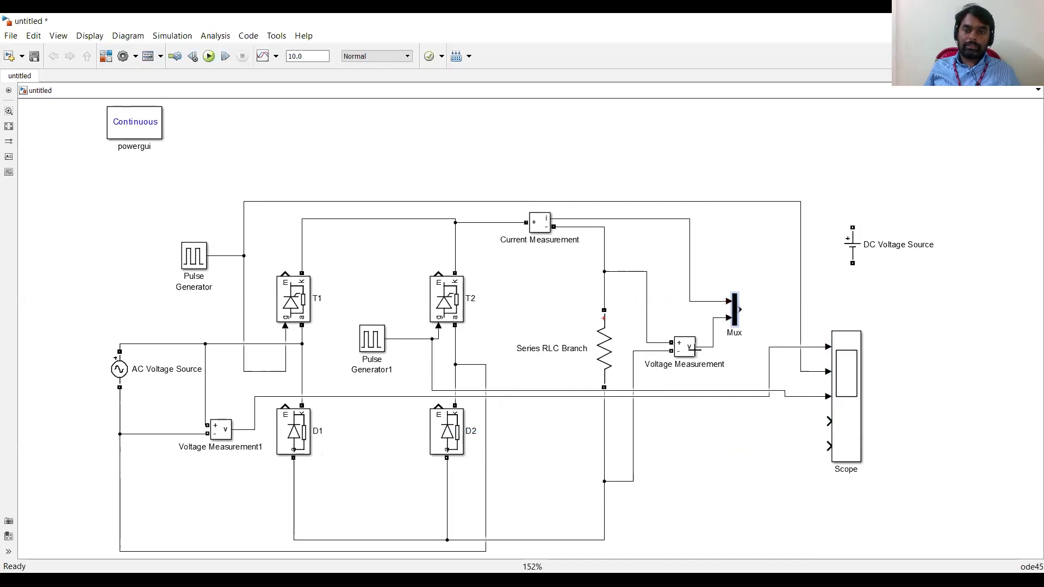
mouse_move(742, 310)
mouse_down()
mouse_move(783, 379)
mouse_move(828, 422)
mouse_up()
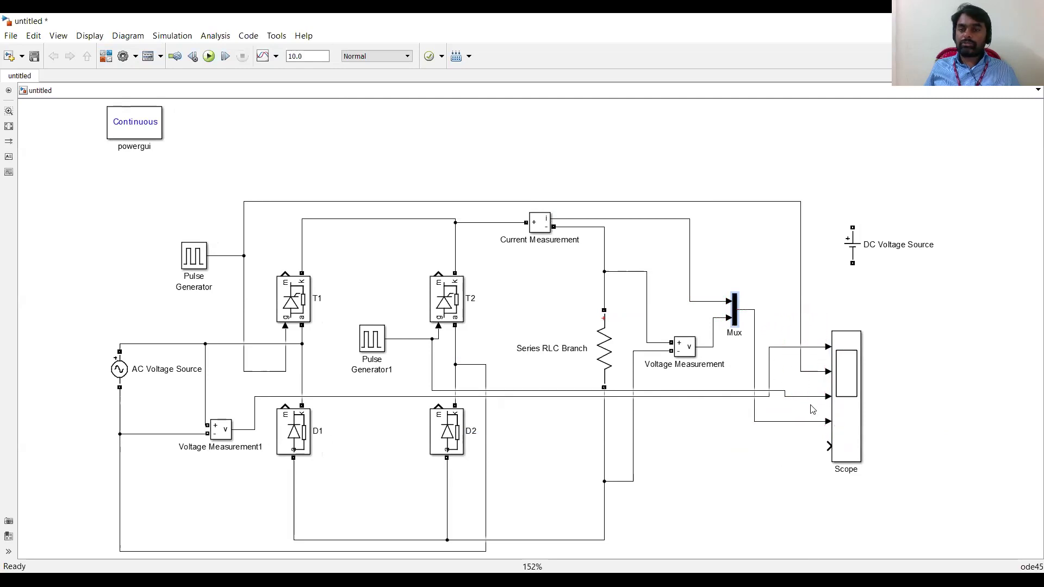
Connect another copy of the Voltage Measurement block across thyristor T1, and wire its output to the Scope's fifth input
mouse_move(680, 348)
mouse_down()
mouse_move(375, 266)
mouse_move(302, 342)
mouse_up()
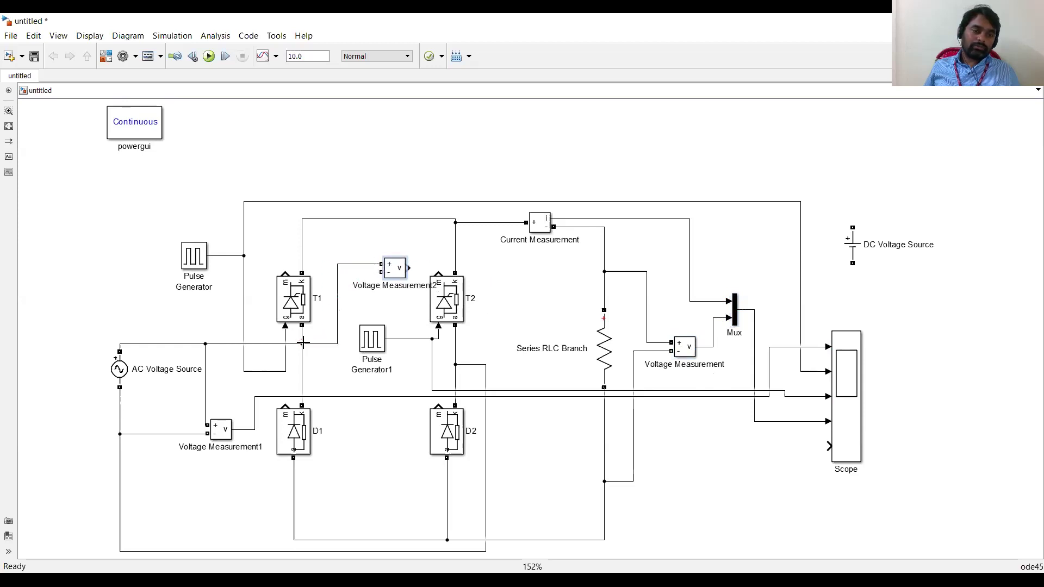
drag(381, 272, 345, 219)
drag(409, 268, 829, 446)
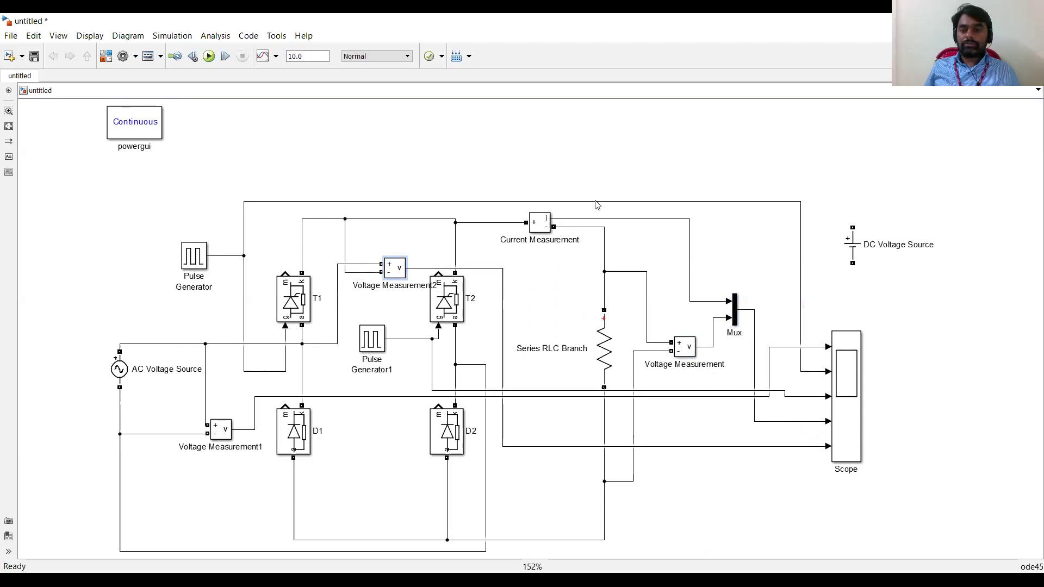
Set the powergui simulation type to Discrete with a sample time of 5e-05 s
click(133, 129)
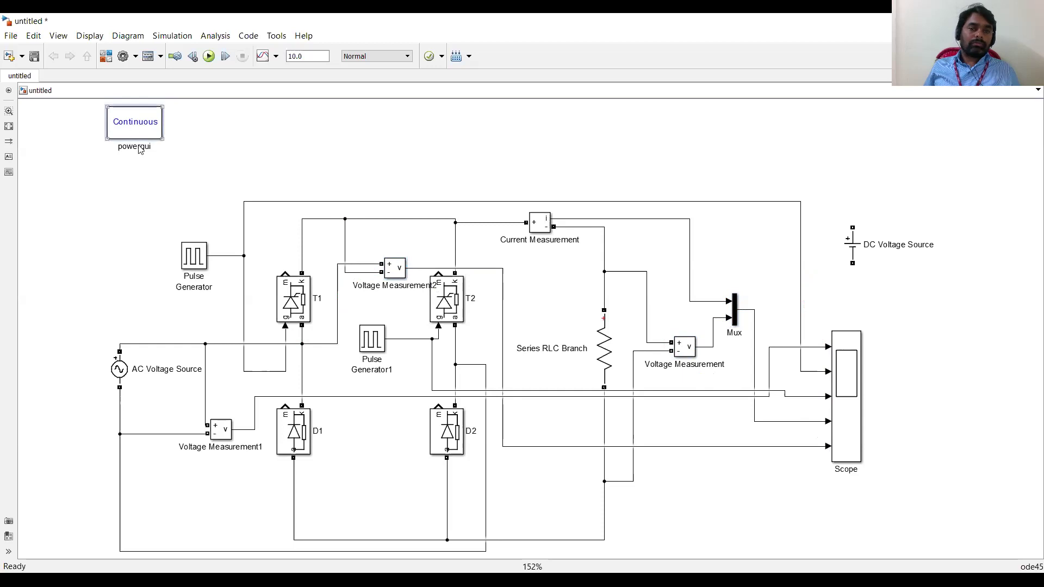
key(ctrl+t)
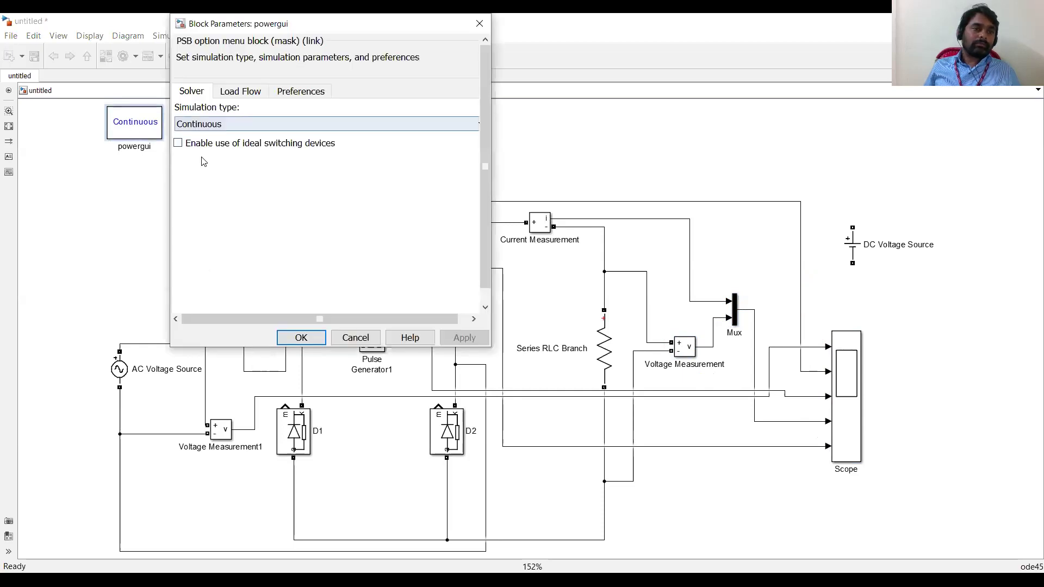
click(326, 124)
click(206, 150)
click(298, 339)
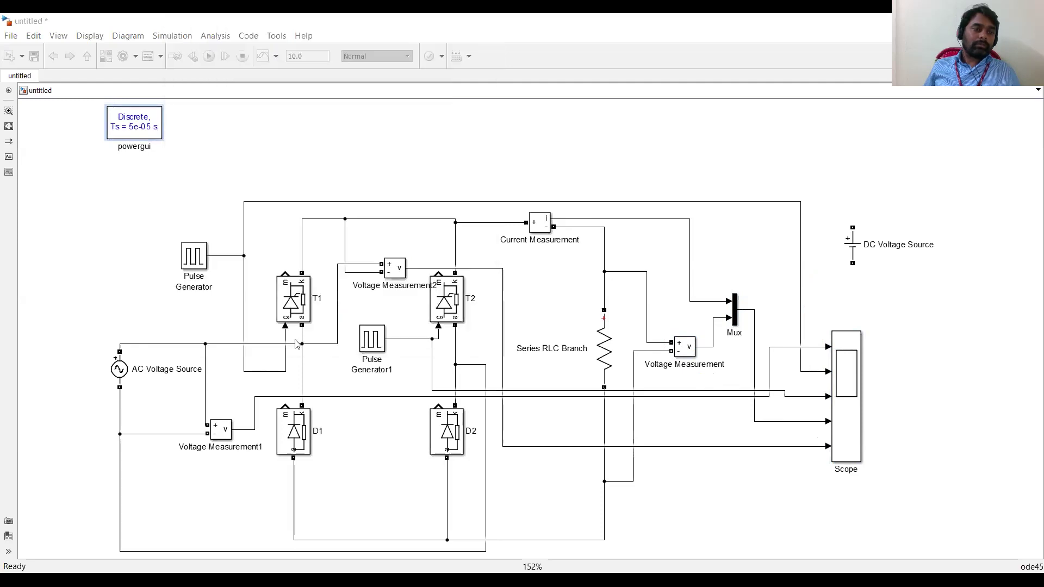
Move the powergui block down beside Pulse Generator and the DC Voltage Source to just right of the Current Measurement block
drag(134, 126, 134, 276)
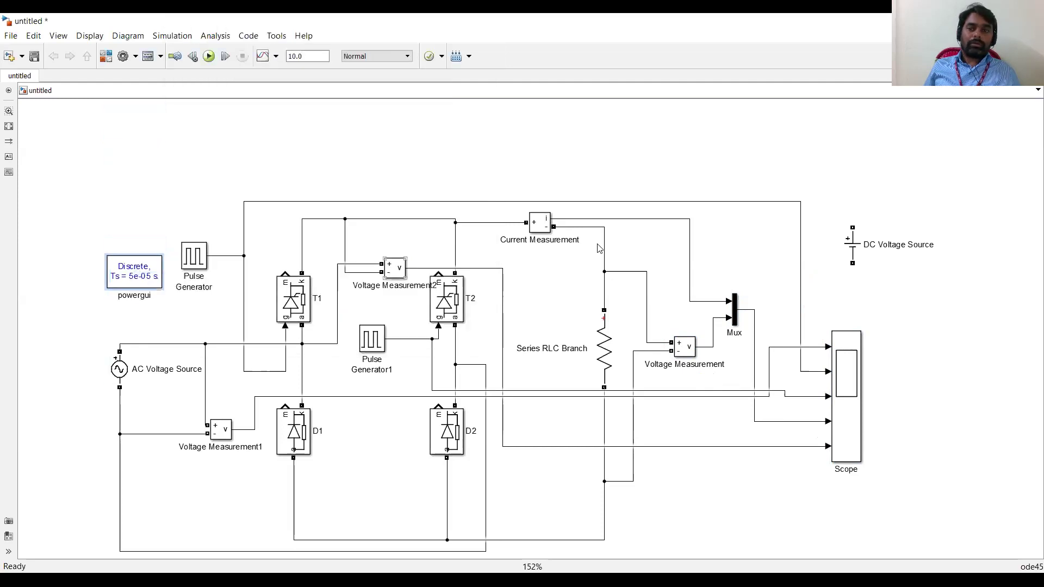
key(space)
click(932, 175)
drag(931, 176, 692, 181)
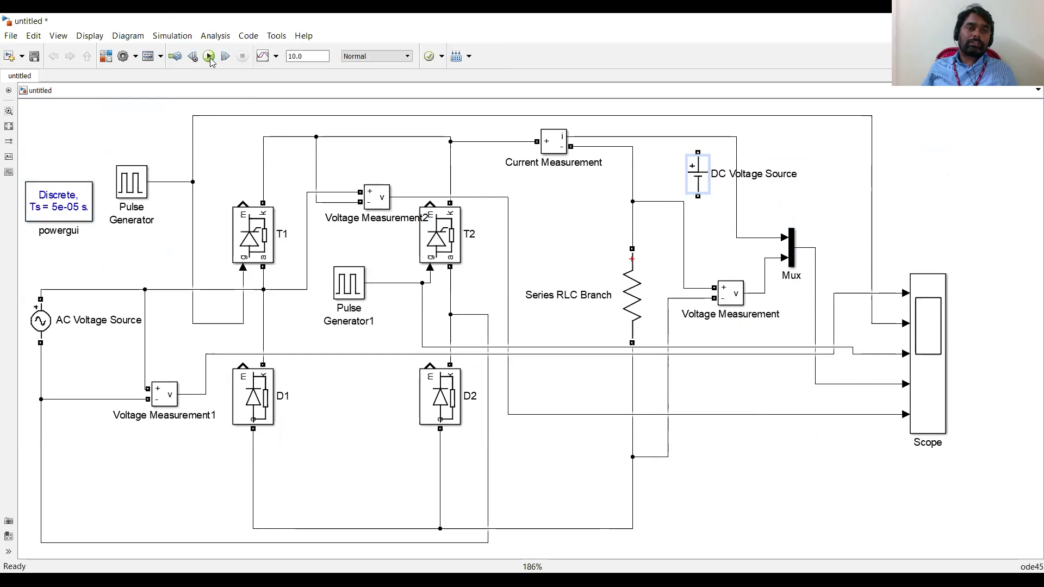
Set the simulation stop time to 0.06, run the model and open the Scope
click(303, 61)
text(0.0)
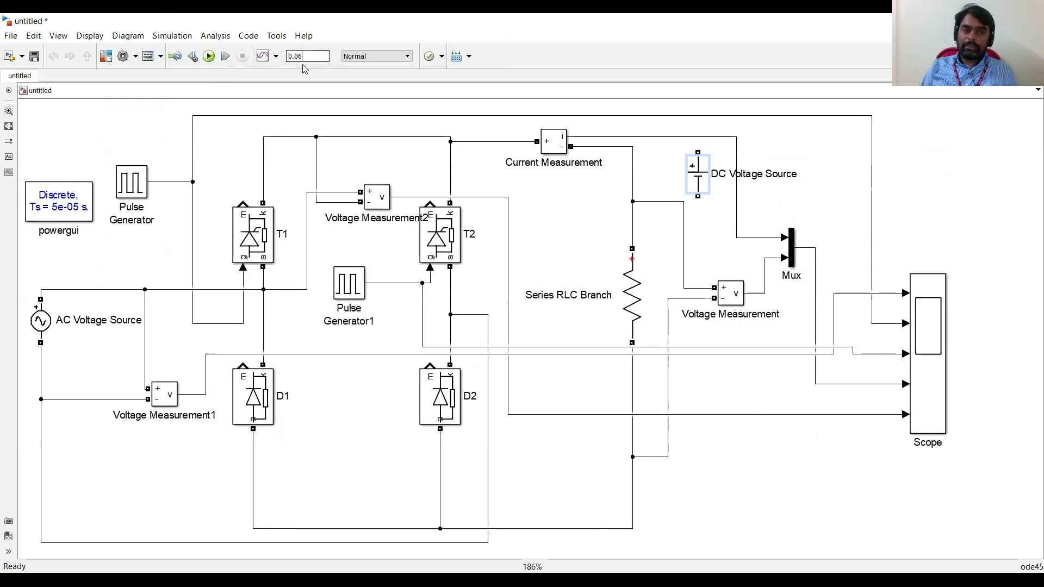
click(217, 114)
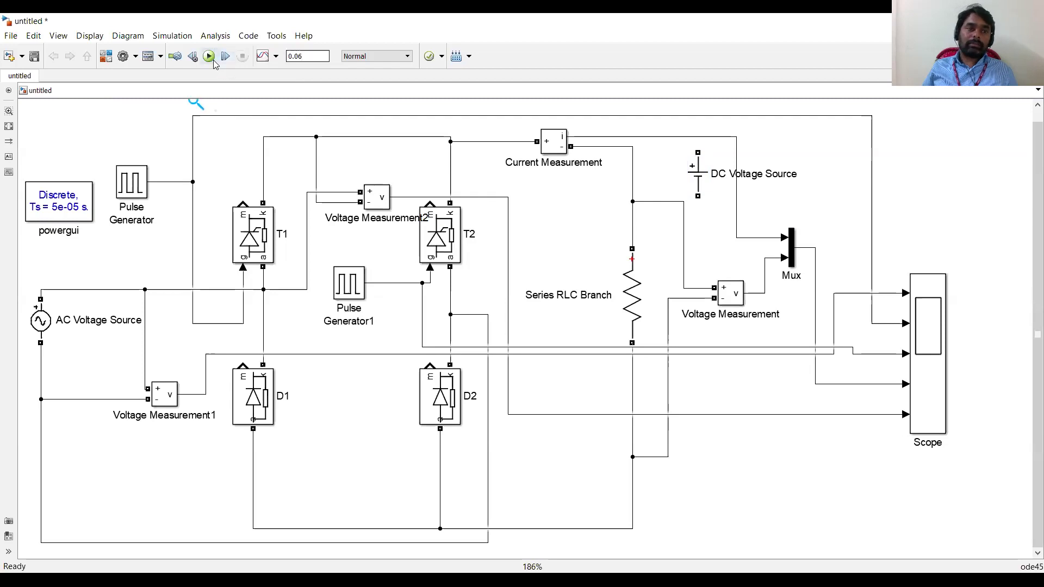
click(931, 306)
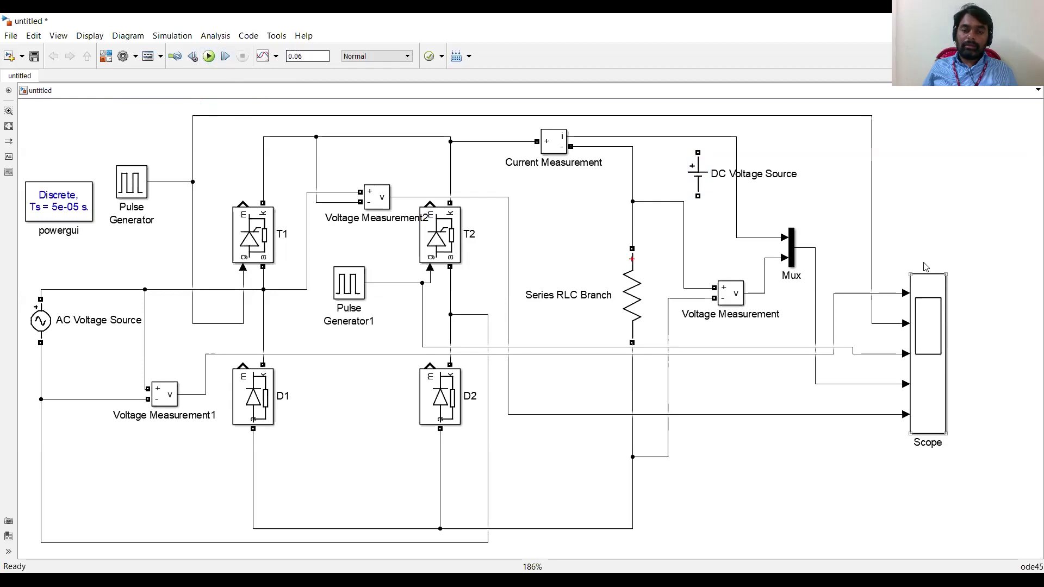
key(ctrl+t)
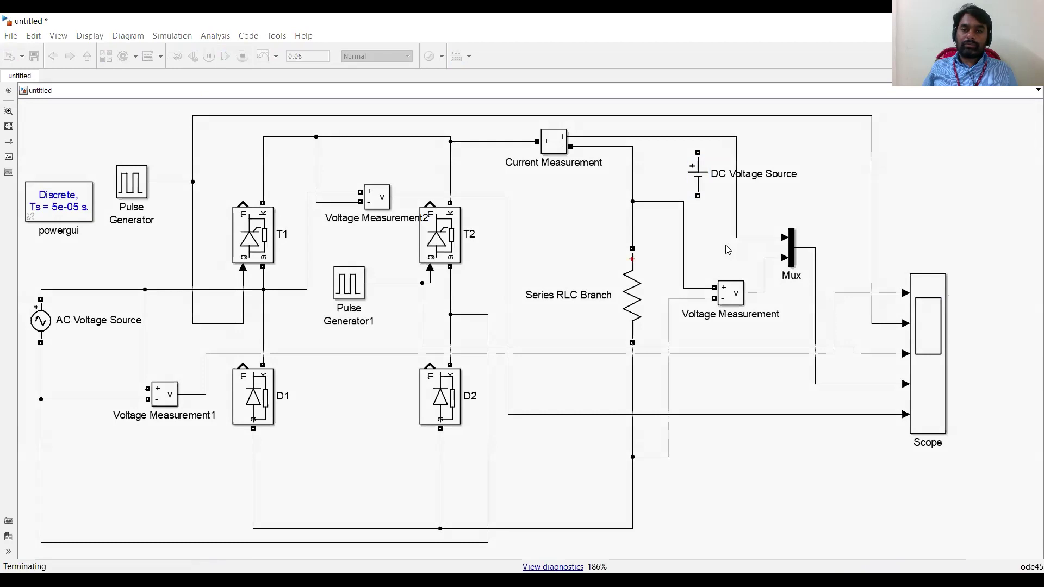
click(935, 292)
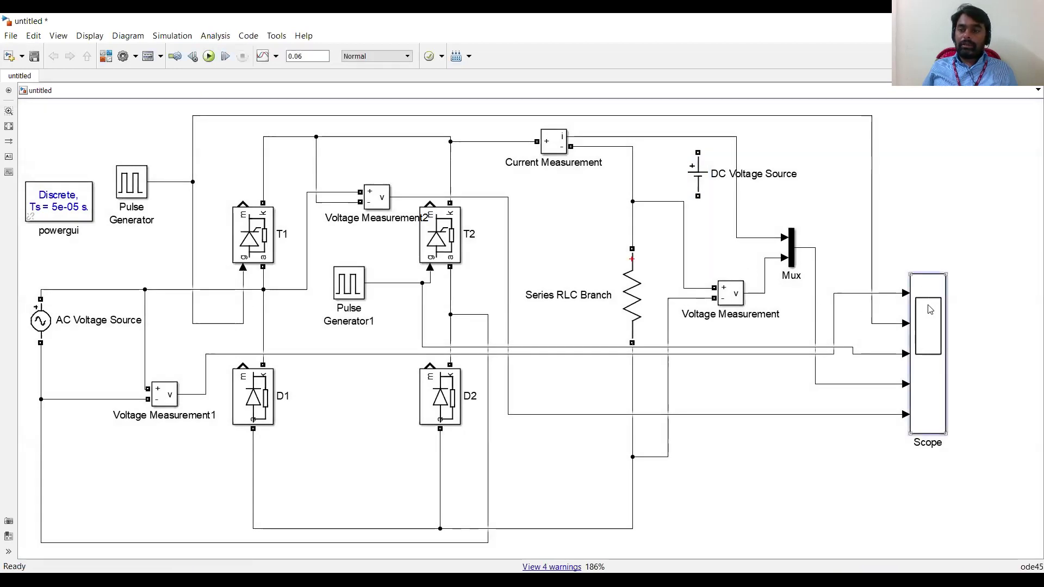
key(ctrl+t)
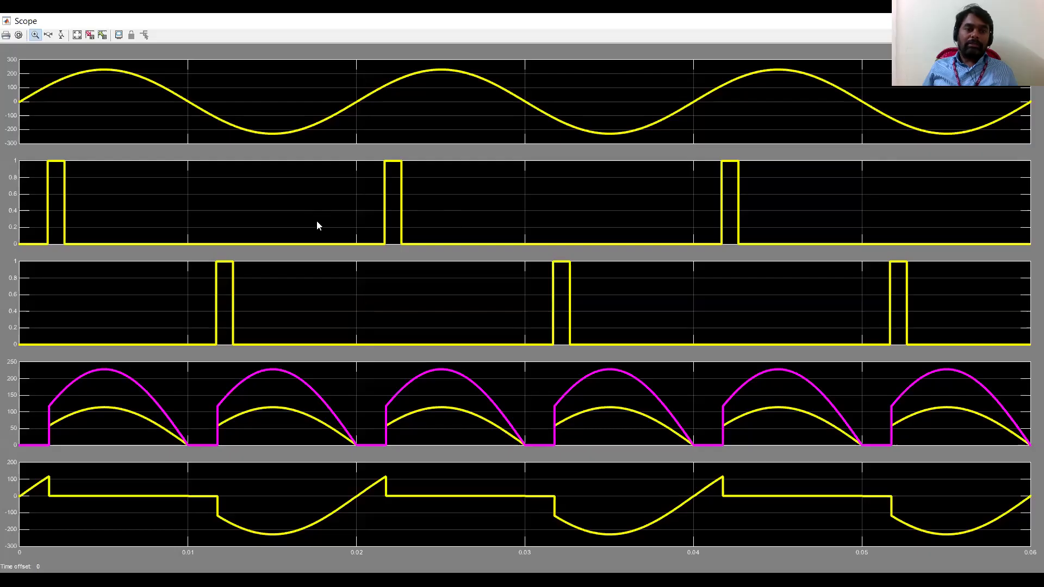
Set the Y-axis limits of the Scope's second plot to -1 and 2
right_click(317, 222)
click(328, 256)
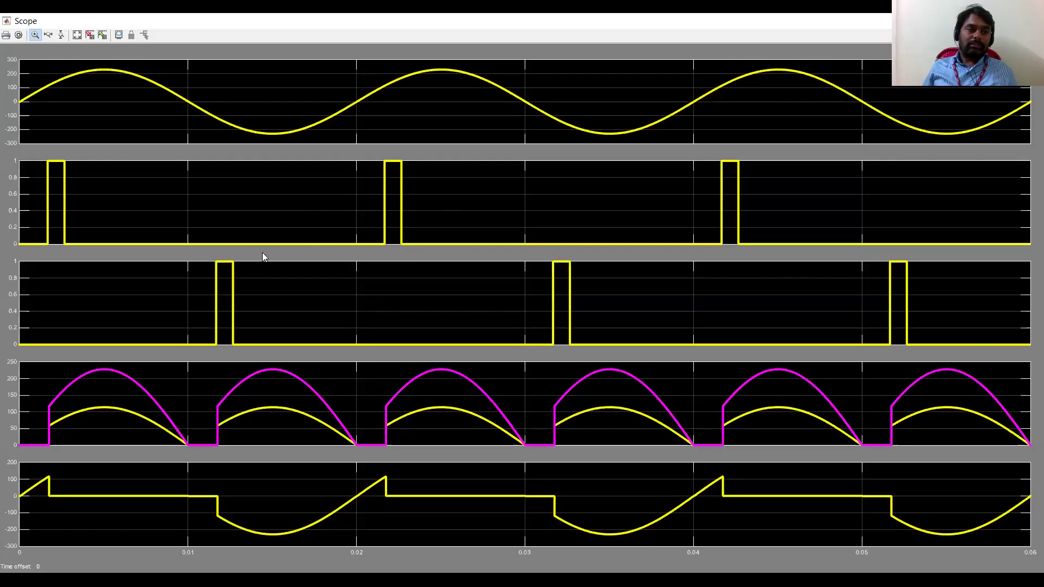
click(41, 222)
key(BackSpace)
text(1)
click(123, 224)
key(BackSpace)
text(2)
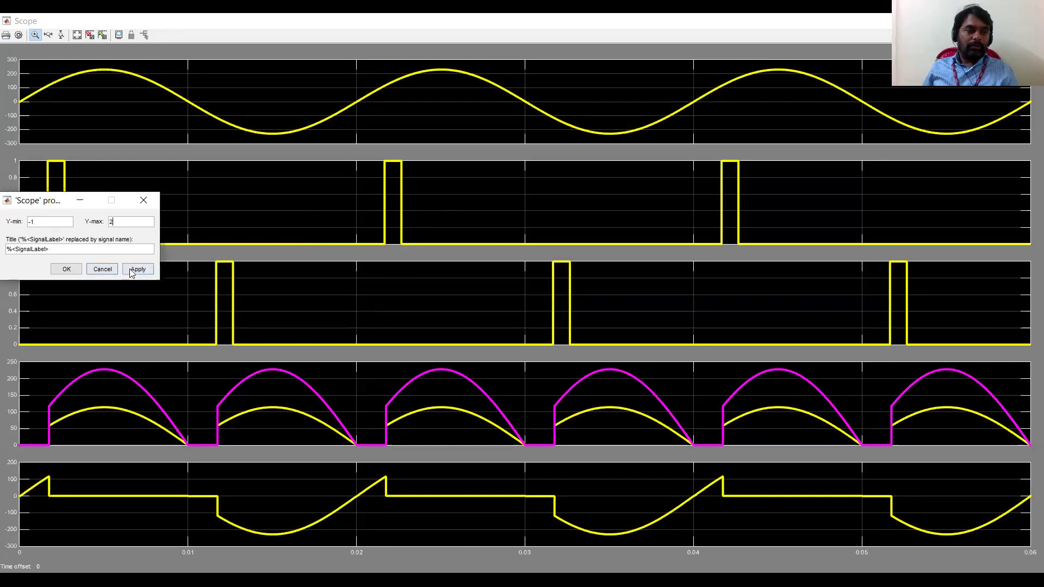
click(67, 270)
Set the Y-axis limits of the Scope's third plot to -1 and 2
right_click(301, 291)
click(338, 346)
click(40, 322)
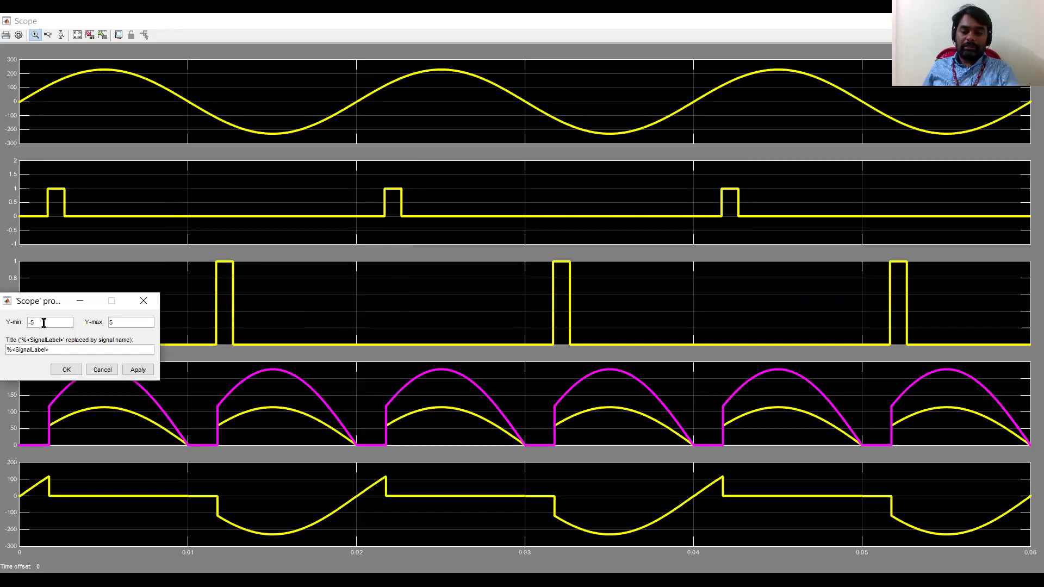
text(2)
click(81, 370)
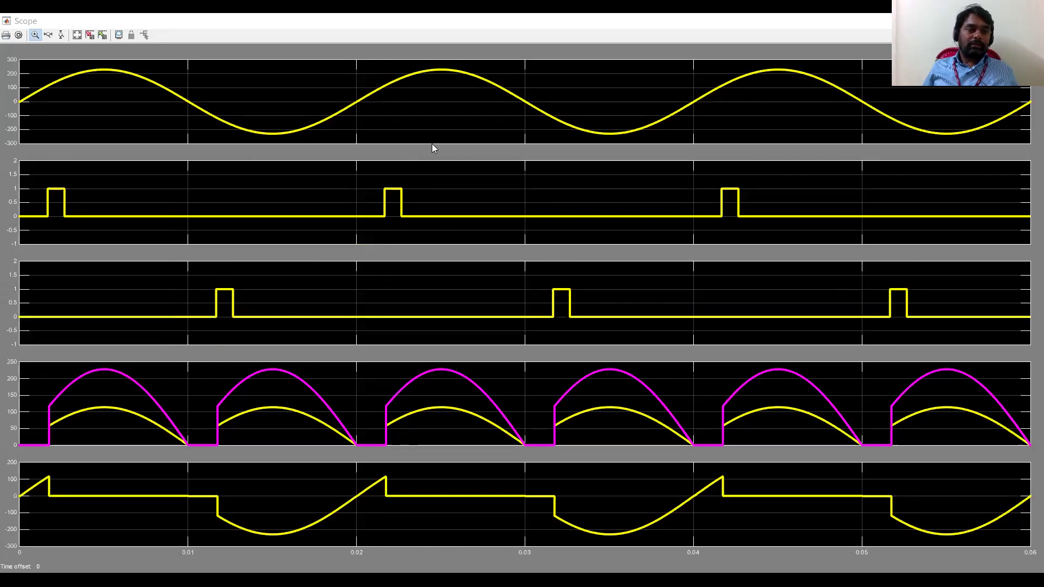
Examine the output voltage, load current and T1 voltage waveforms in the Scope, then return to the model
mouse_move(55, 379)
mouse_down()
mouse_move(74, 375)
mouse_move(111, 392)
mouse_up()
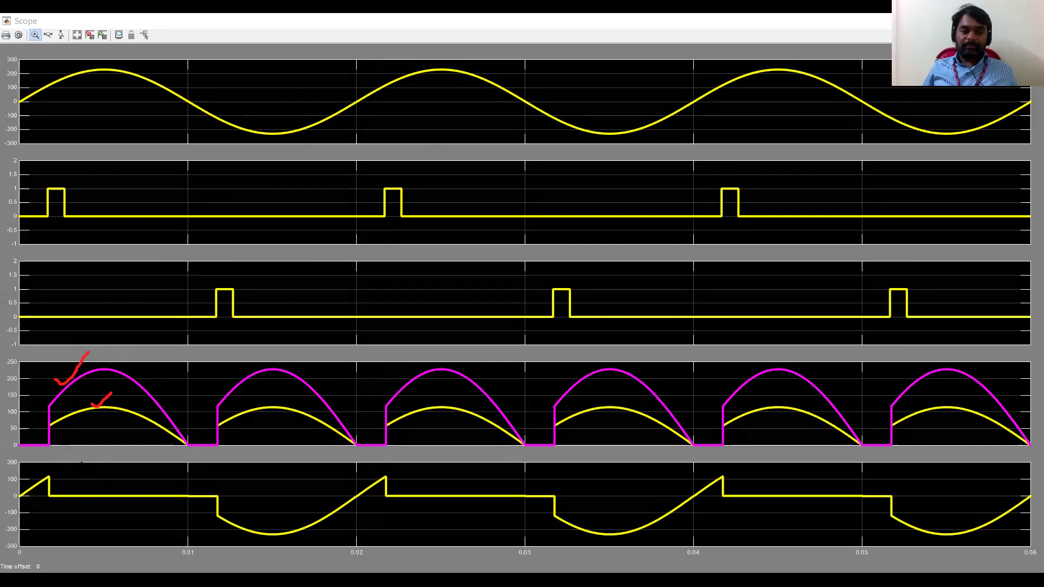
drag(48, 496, 187, 497)
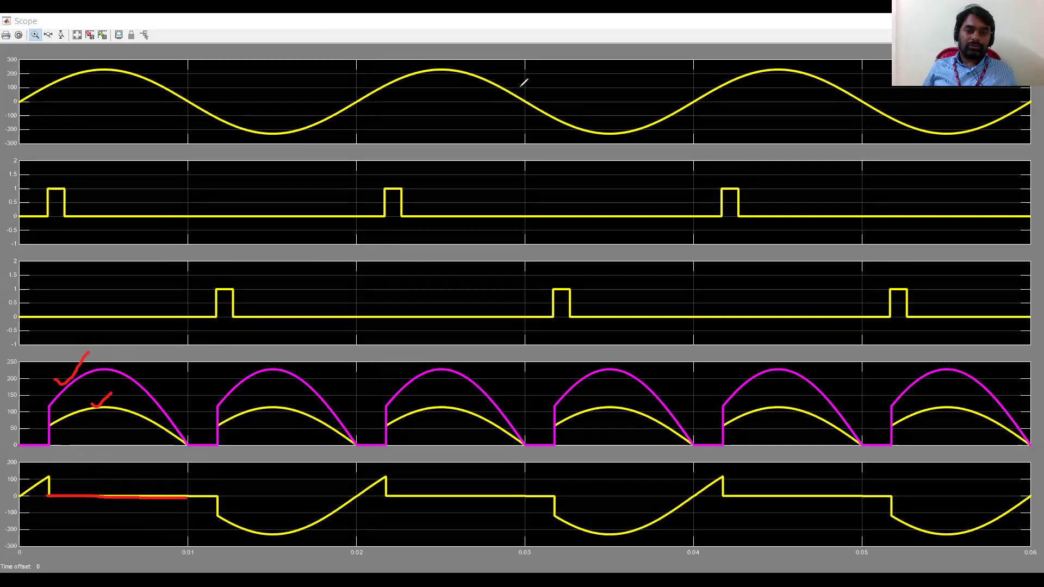
key(alt+Tab)
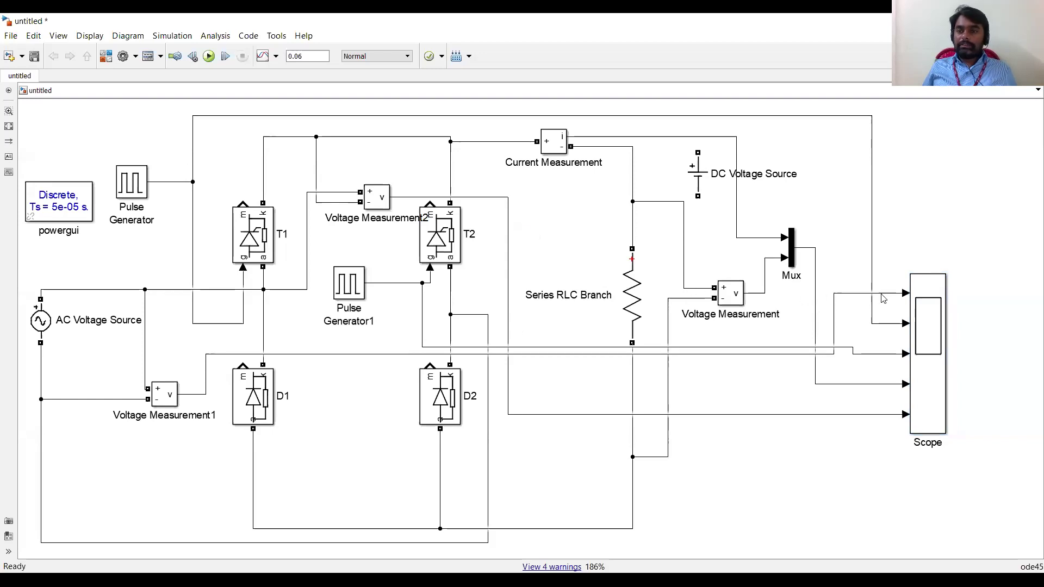
Reopen the Scope and compare the T1 and T2 gate pulse instants with the output voltage and current, marking them temporarily
click(935, 289)
double_click(936, 289)
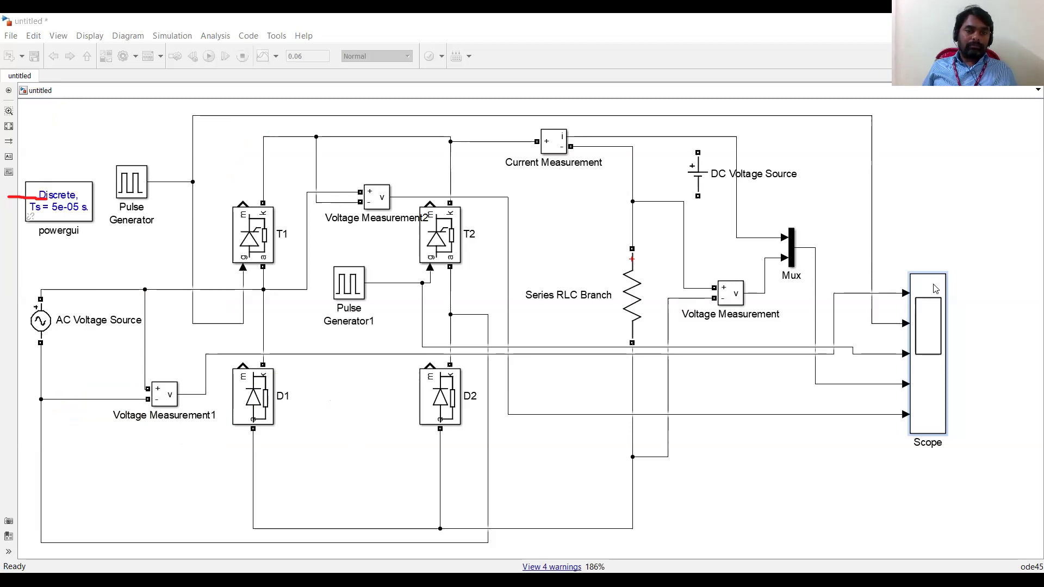
double_click(936, 289)
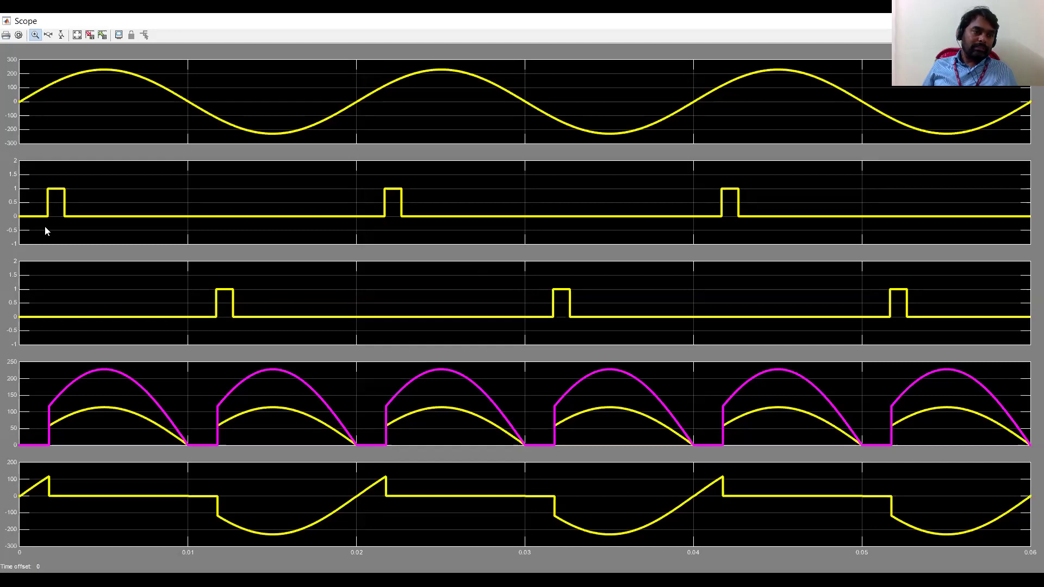
drag(16, 203, 47, 203)
mouse_move(18, 300)
mouse_down()
mouse_move(216, 306)
mouse_move(191, 320)
mouse_up()
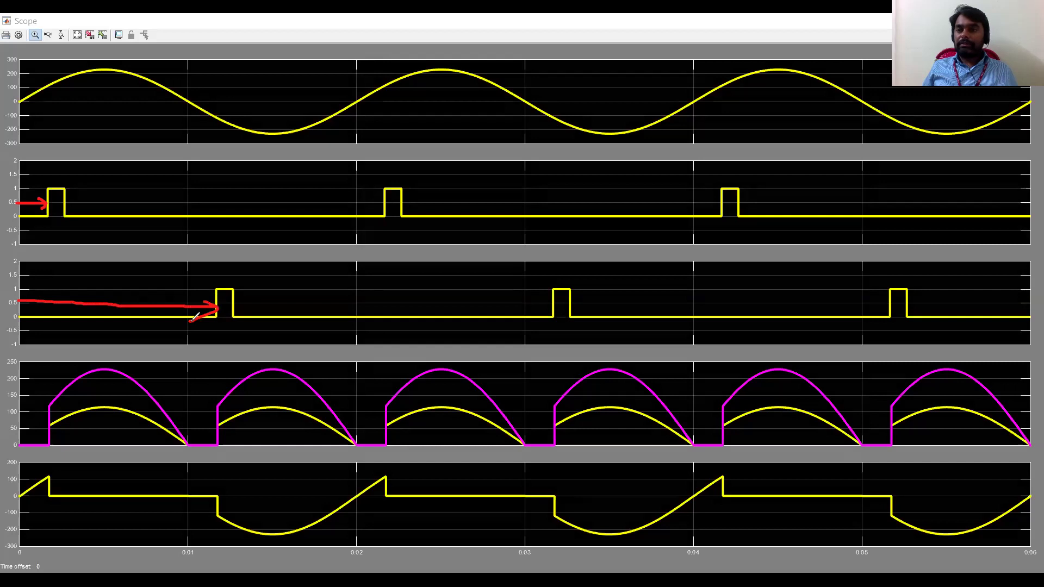
drag(273, 296, 295, 278)
mouse_move(291, 283)
mouse_down()
mouse_move(292, 313)
mouse_move(310, 310)
mouse_move(327, 280)
mouse_up()
mouse_move(82, 184)
mouse_down()
mouse_move(94, 204)
mouse_move(98, 171)
mouse_move(110, 216)
mouse_up()
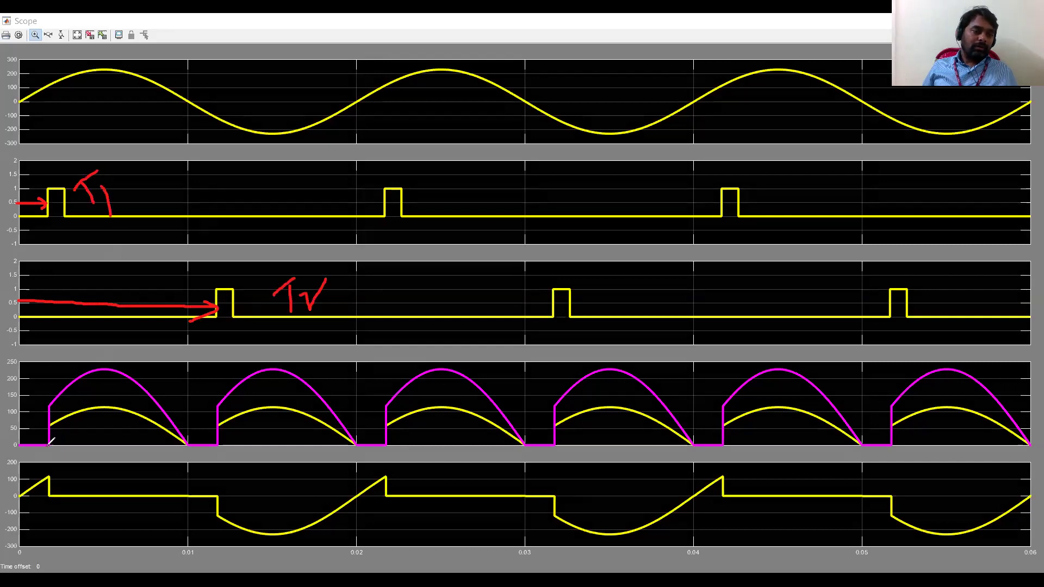
drag(48, 409, 48, 445)
mouse_move(81, 375)
mouse_down()
mouse_move(114, 366)
mouse_move(193, 442)
mouse_up()
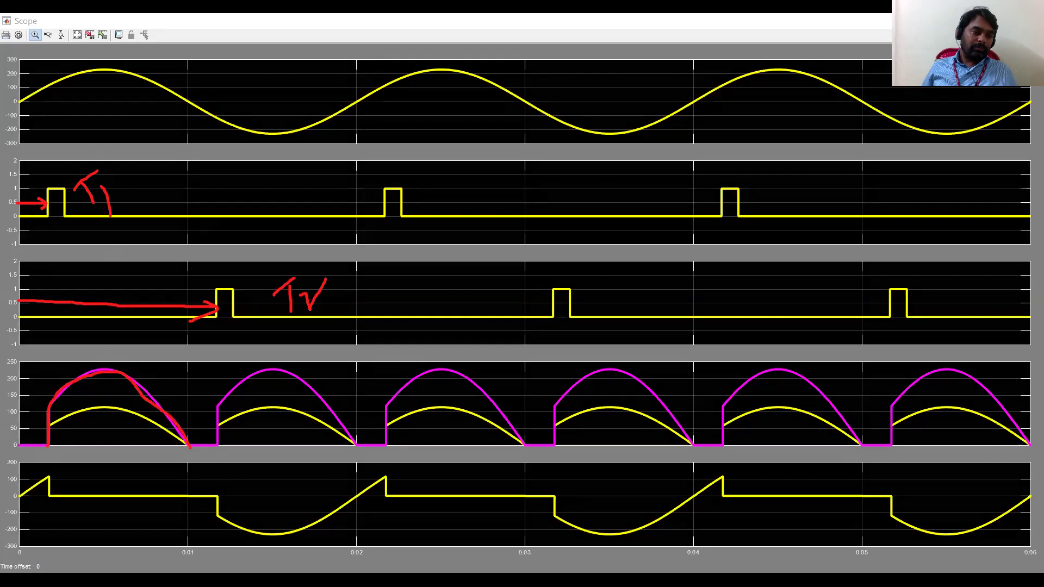
mouse_move(55, 429)
mouse_down()
mouse_move(71, 414)
mouse_move(116, 406)
mouse_move(185, 441)
mouse_up()
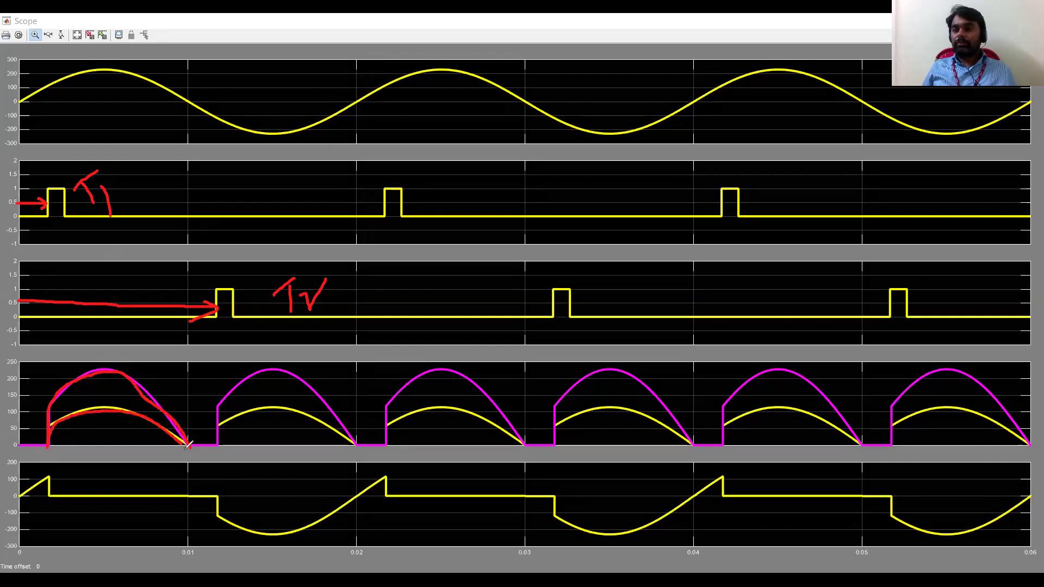
drag(189, 447, 219, 447)
drag(217, 356, 219, 327)
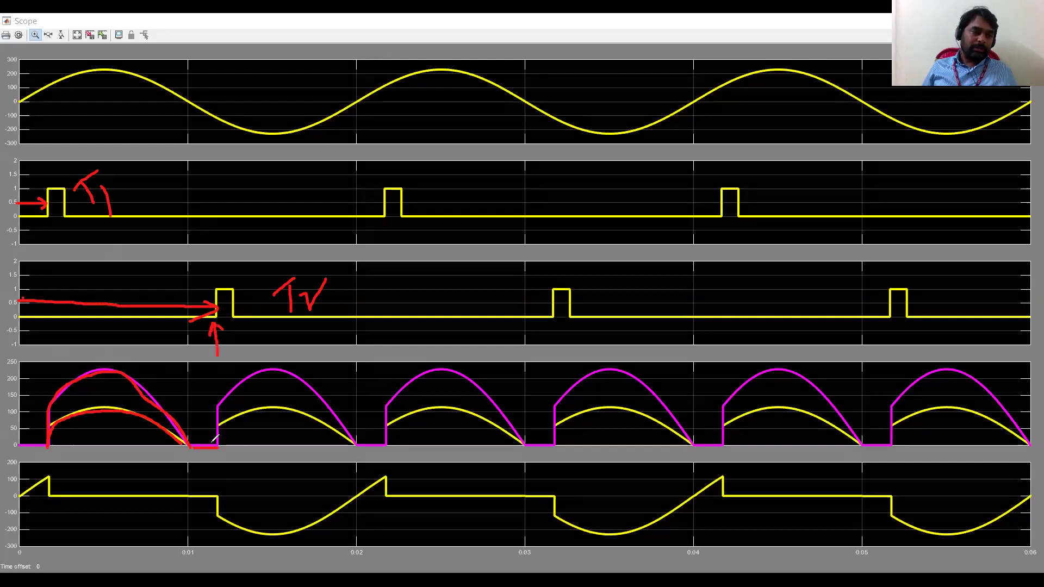
mouse_move(220, 437)
mouse_down()
mouse_move(218, 403)
mouse_move(270, 368)
mouse_move(333, 413)
mouse_move(354, 445)
mouse_up()
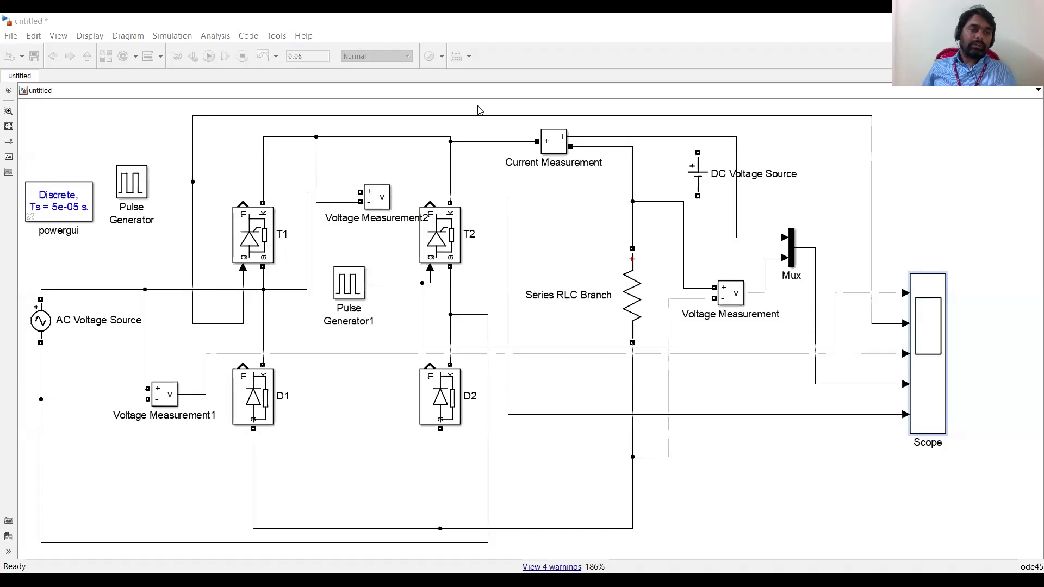
Set the Pulse Generator's phase delay to (0.02*60)/360
double_click(131, 181)
triple_click(193, 287)
click(195, 286)
drag(190, 286, 196, 286)
text(6)
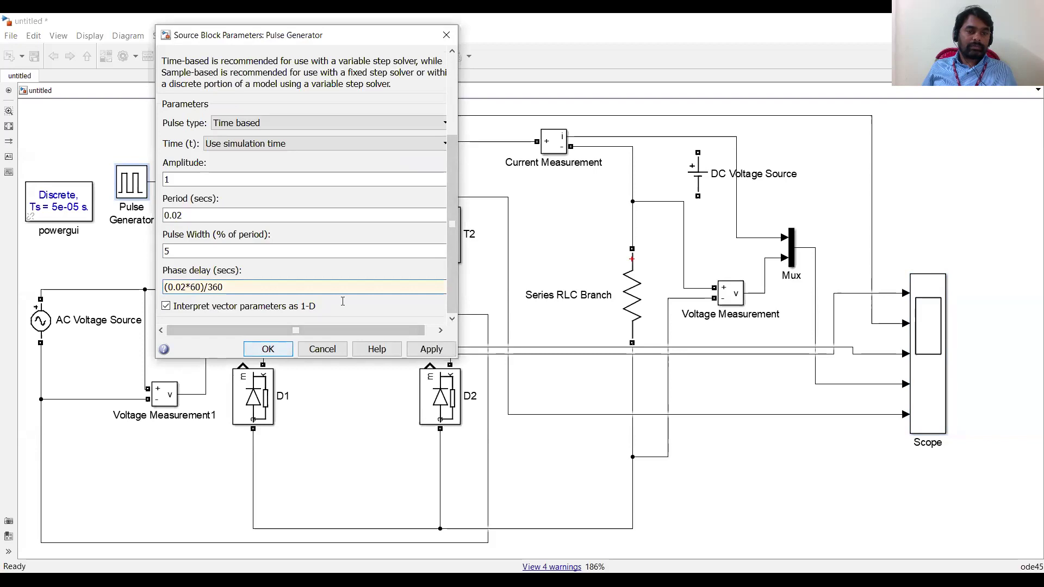
click(268, 349)
Set Pulse Generator1's phase delay to (0.02*(60+180))/360
click(380, 196)
click(356, 283)
double_click(357, 282)
drag(667, 264, 668, 344)
click(435, 388)
click(418, 388)
key(BackSpace)
text(60+180))/360)
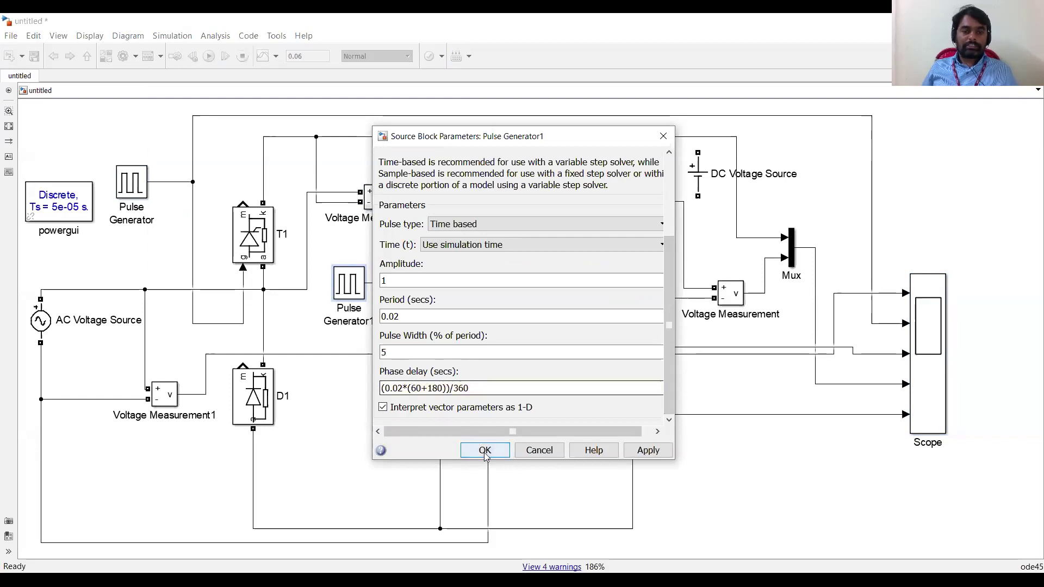
click(485, 450)
Rerun the simulation with the new firing delays and open the Scope
key(ctrl+t)
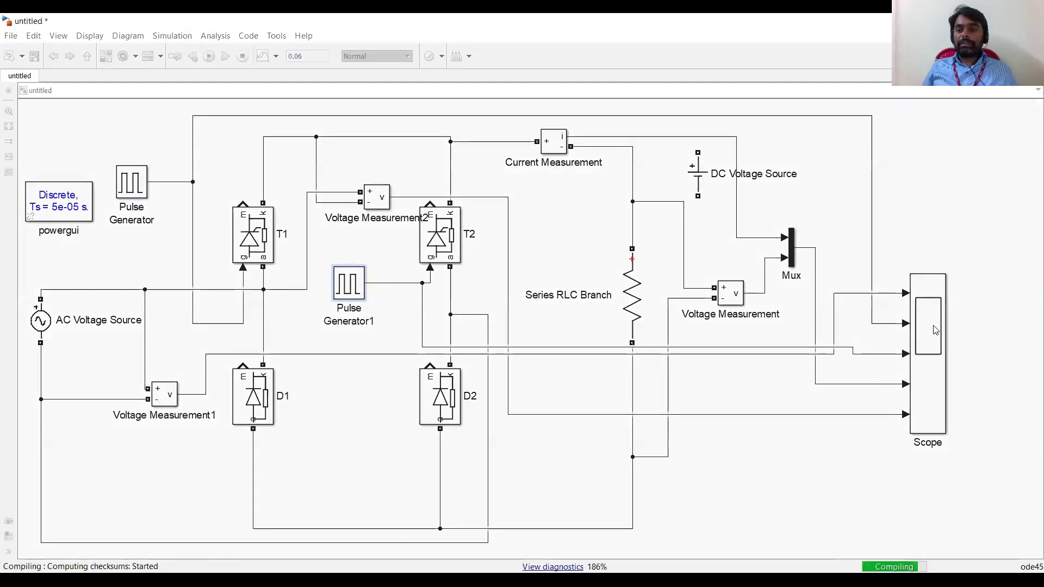
click(943, 296)
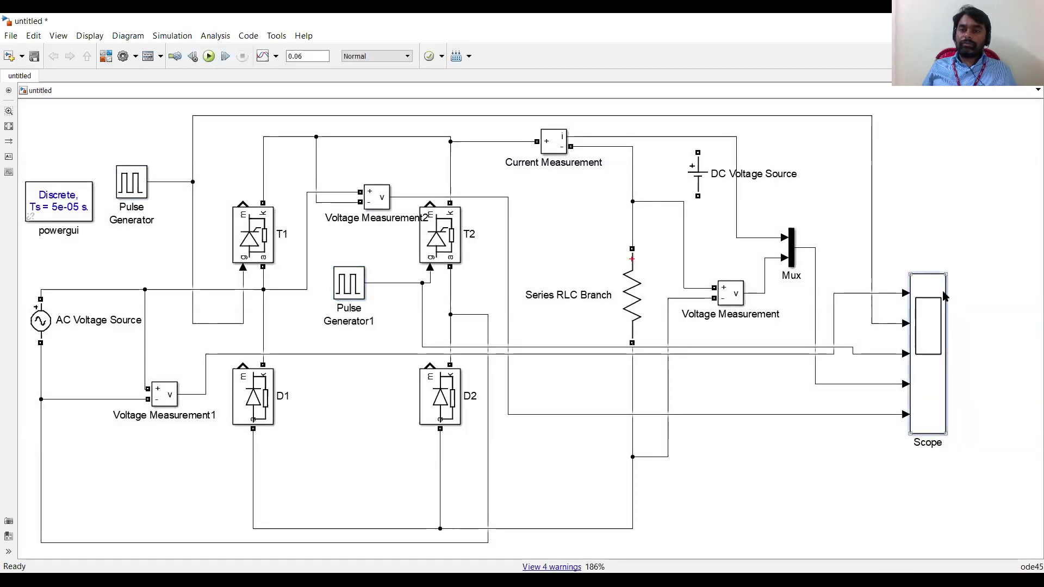
double_click(944, 296)
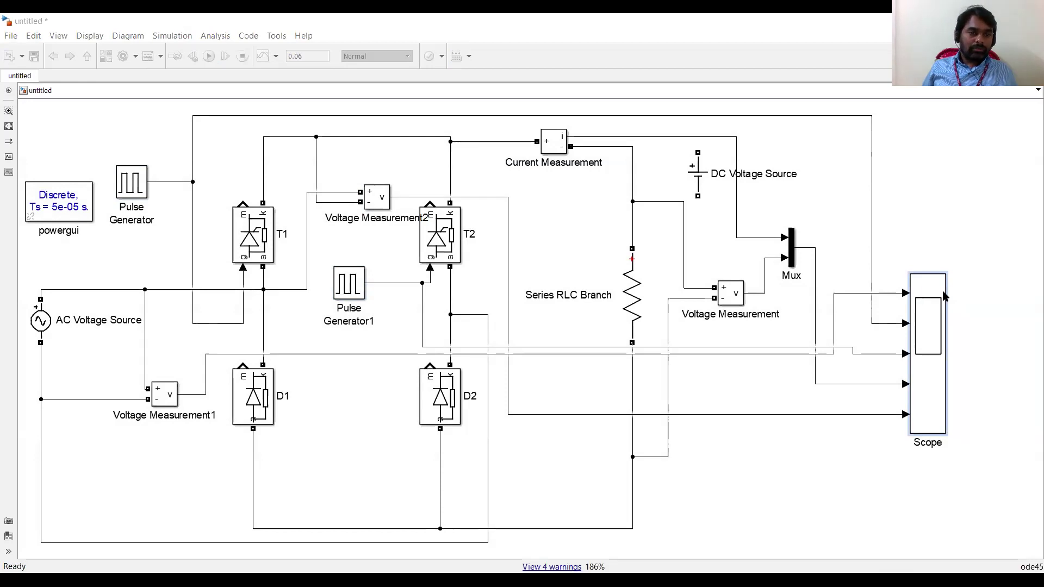
double_click(944, 297)
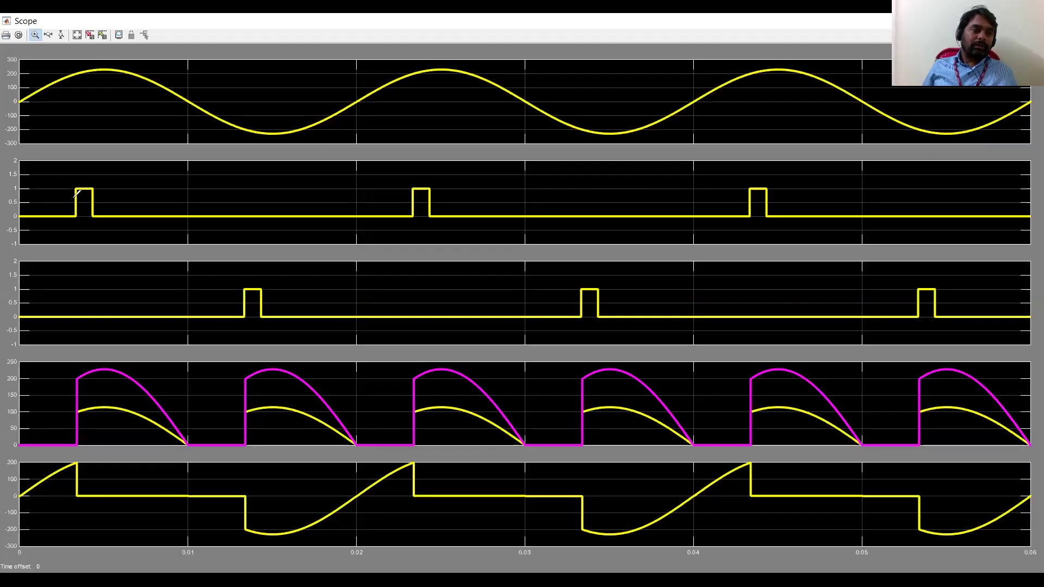
Mark the T1 and T2 gate pulse delays and the two supply half-cycles on the Scope waveforms
mouse_move(62, 162)
mouse_down()
mouse_move(50, 184)
mouse_move(119, 195)
mouse_move(120, 174)
mouse_move(129, 199)
mouse_up()
drag(17, 299, 143, 294)
mouse_move(215, 293)
mouse_down()
mouse_move(245, 294)
mouse_move(237, 302)
mouse_up()
drag(294, 281, 296, 284)
mouse_move(298, 288)
mouse_down()
mouse_move(301, 296)
mouse_move(307, 267)
mouse_up()
drag(317, 280, 322, 296)
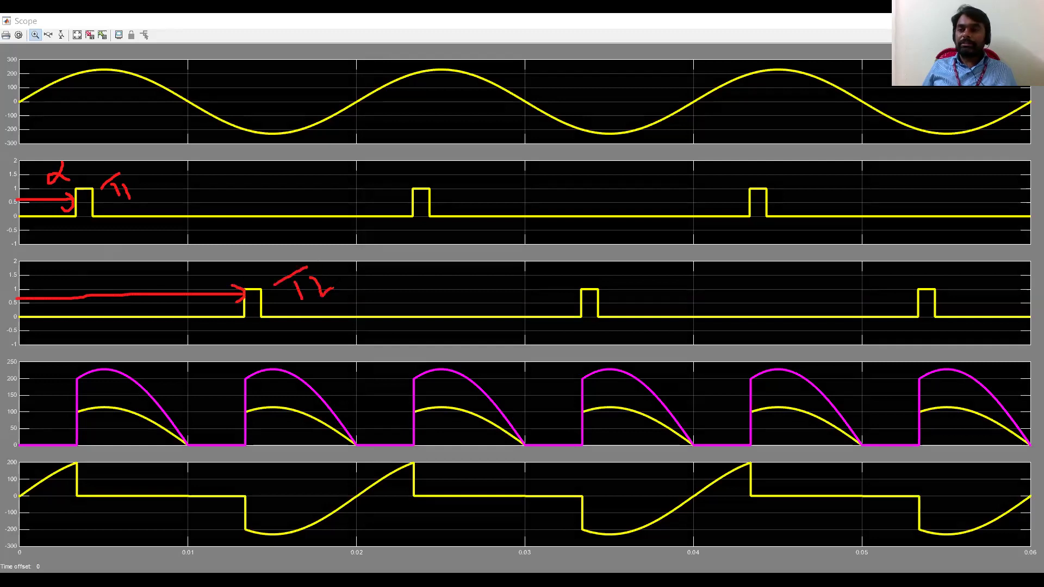
mouse_move(187, 148)
mouse_down()
mouse_move(281, 159)
mouse_move(354, 142)
mouse_up()
mouse_move(21, 117)
mouse_down()
mouse_move(81, 132)
mouse_move(186, 104)
mouse_up()
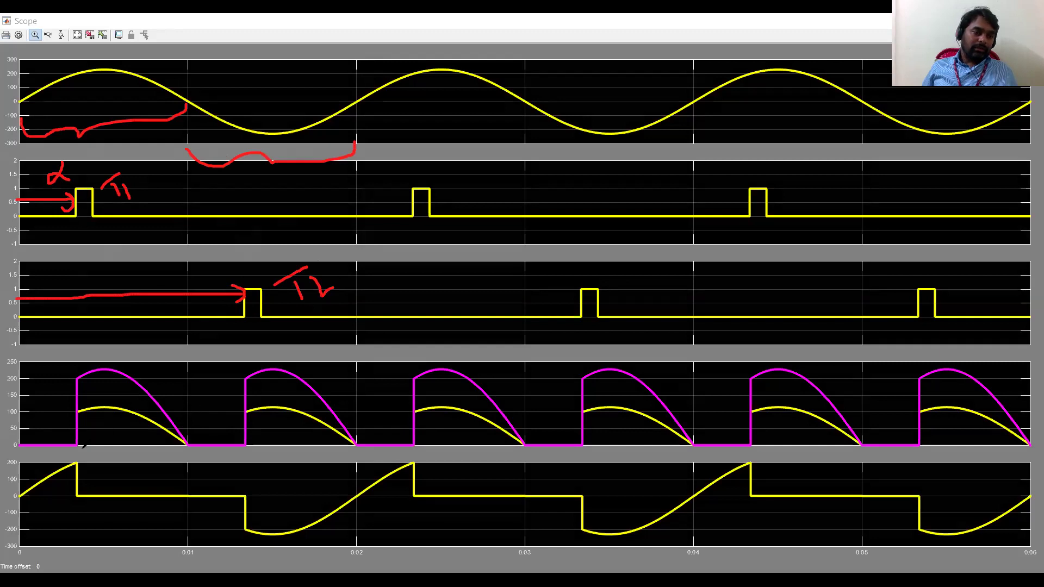
Trace the output voltage and current over the first two conduction intervals on the Scope, and erase the markings
mouse_move(76, 446)
mouse_down()
mouse_move(94, 368)
mouse_move(144, 374)
mouse_move(187, 445)
mouse_up()
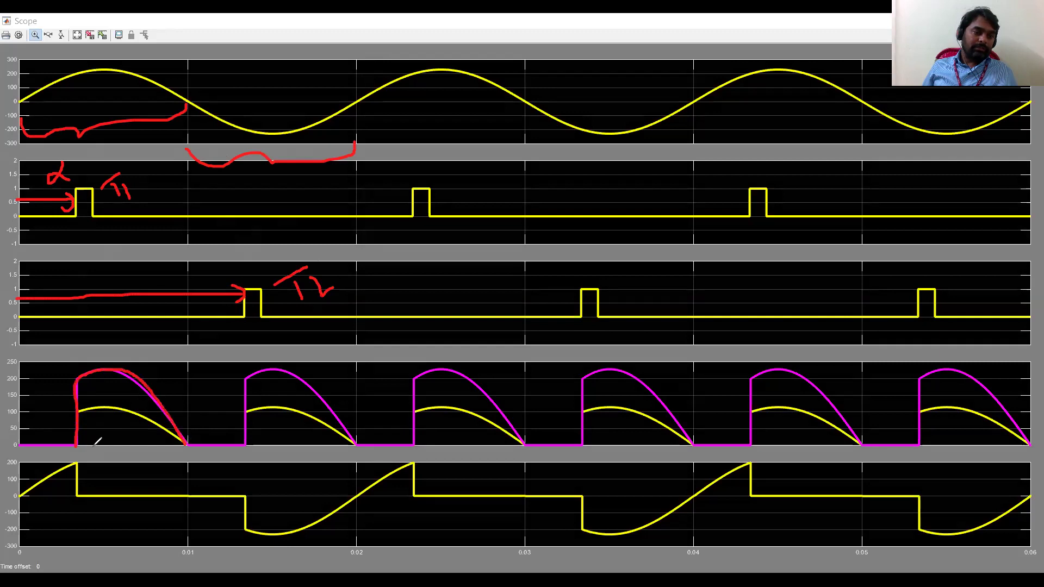
mouse_move(77, 438)
mouse_down()
mouse_move(94, 405)
mouse_move(142, 413)
mouse_move(187, 442)
mouse_up()
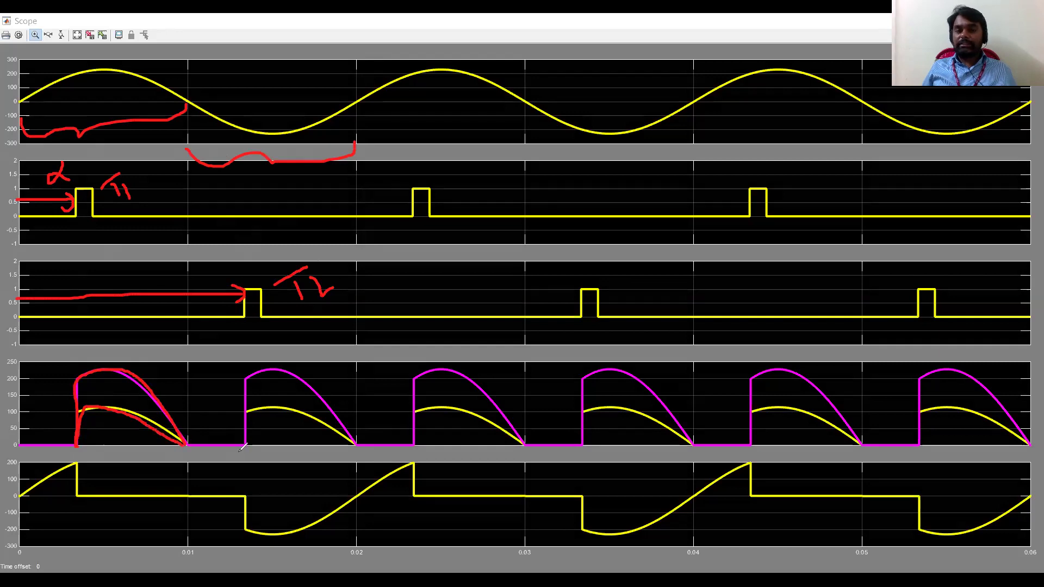
drag(244, 443, 245, 433)
drag(243, 325, 245, 353)
drag(245, 367, 245, 377)
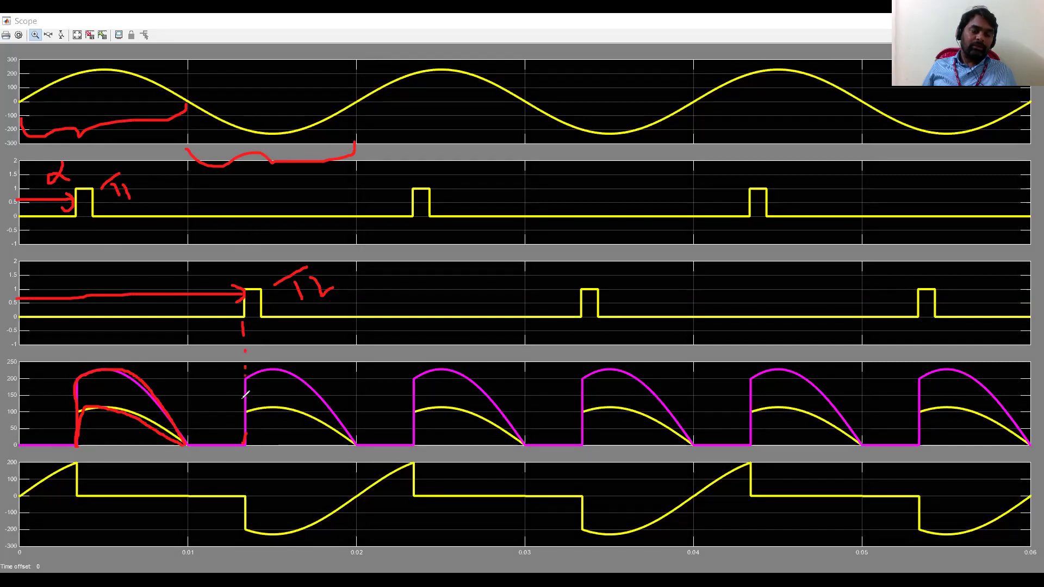
mouse_move(247, 443)
mouse_down()
mouse_move(256, 374)
mouse_move(284, 368)
mouse_move(332, 408)
mouse_move(348, 438)
mouse_up()
mouse_move(249, 409)
mouse_down()
mouse_move(333, 420)
mouse_move(351, 438)
mouse_up()
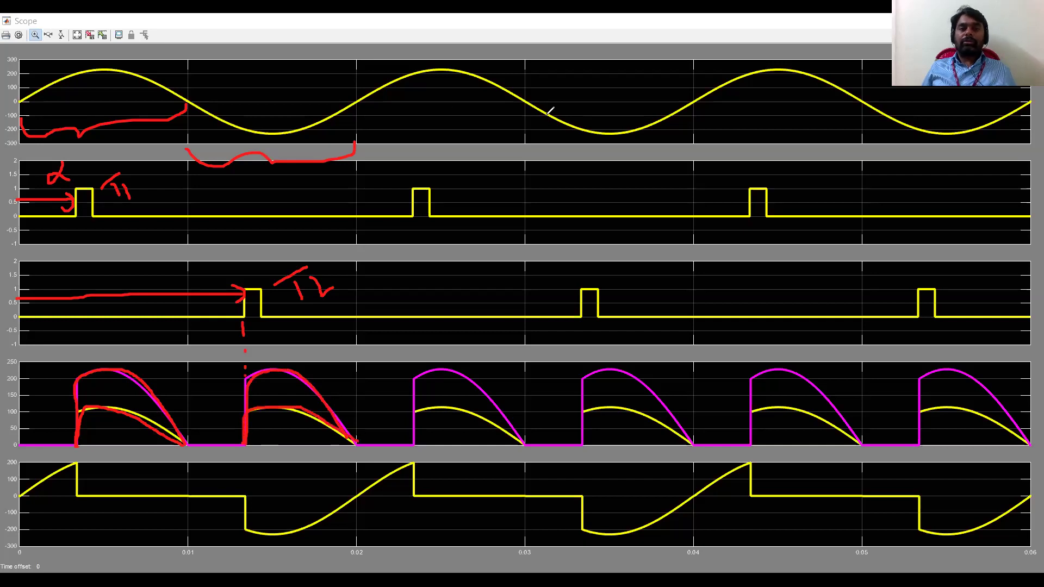
drag(257, 409, 312, 435)
mouse_move(354, 150)
mouse_down()
mouse_move(132, 148)
mouse_move(78, 188)
mouse_up()
drag(137, 416, 194, 383)
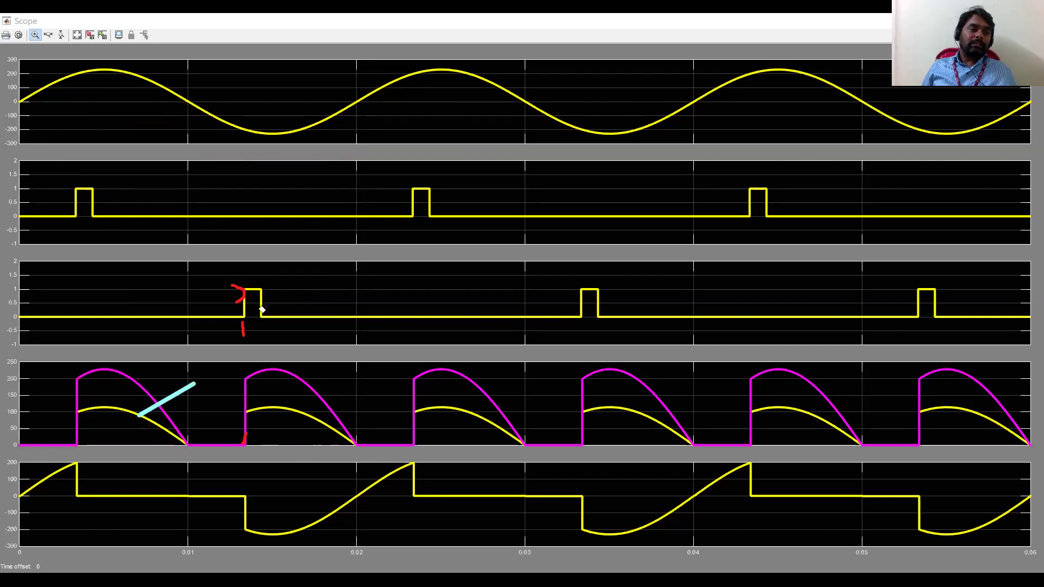
drag(225, 317, 242, 289)
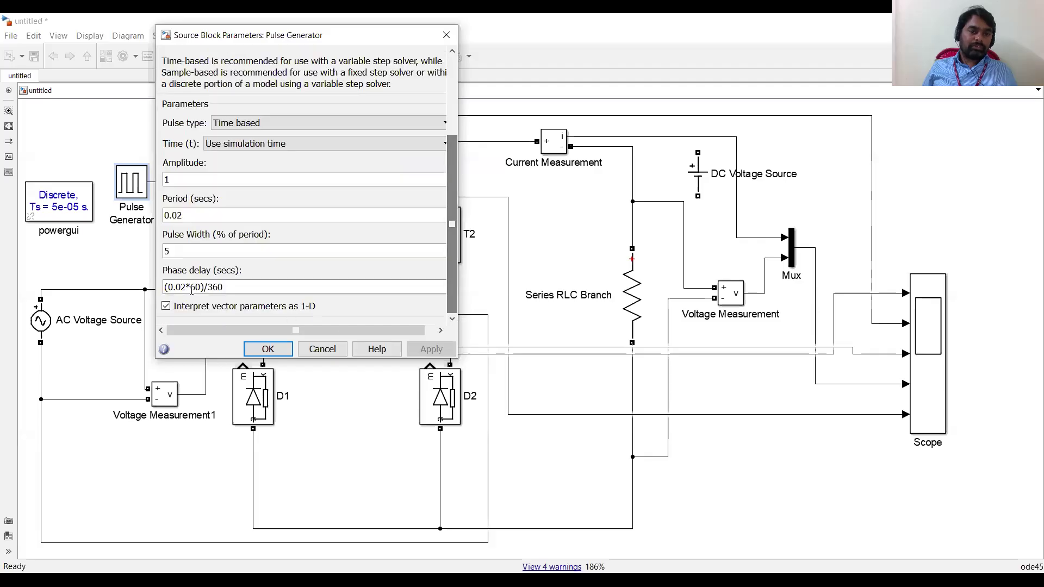
Set the Pulse Generator's phase delay to (0.02*120)/360
drag(189, 287, 195, 292)
text(12)
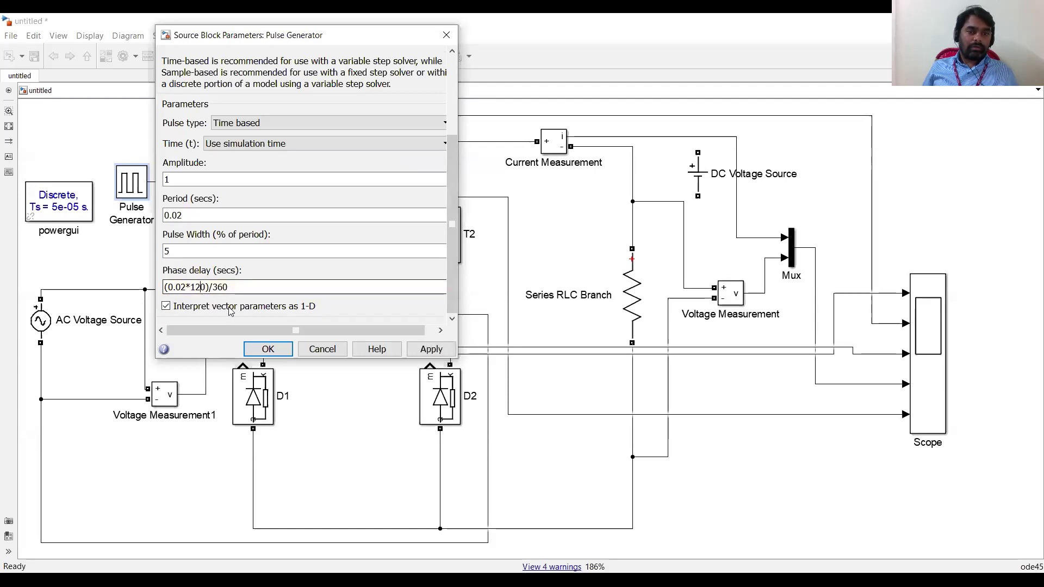
click(266, 348)
Set Pulse Generator1's phase delay to (0.02*(120+180))/360
double_click(353, 290)
drag(669, 261, 668, 356)
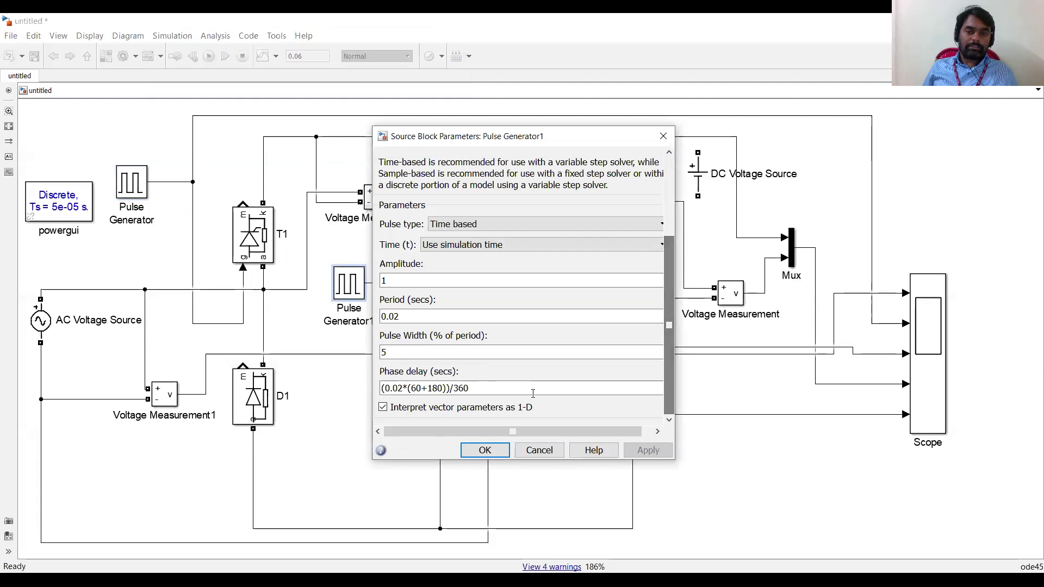
double_click(416, 388)
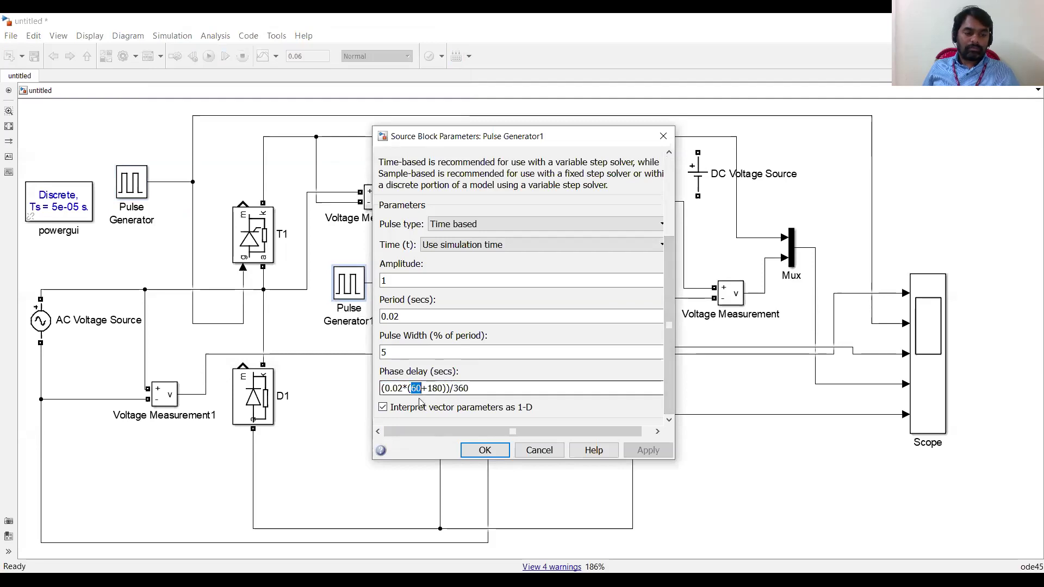
text(120)
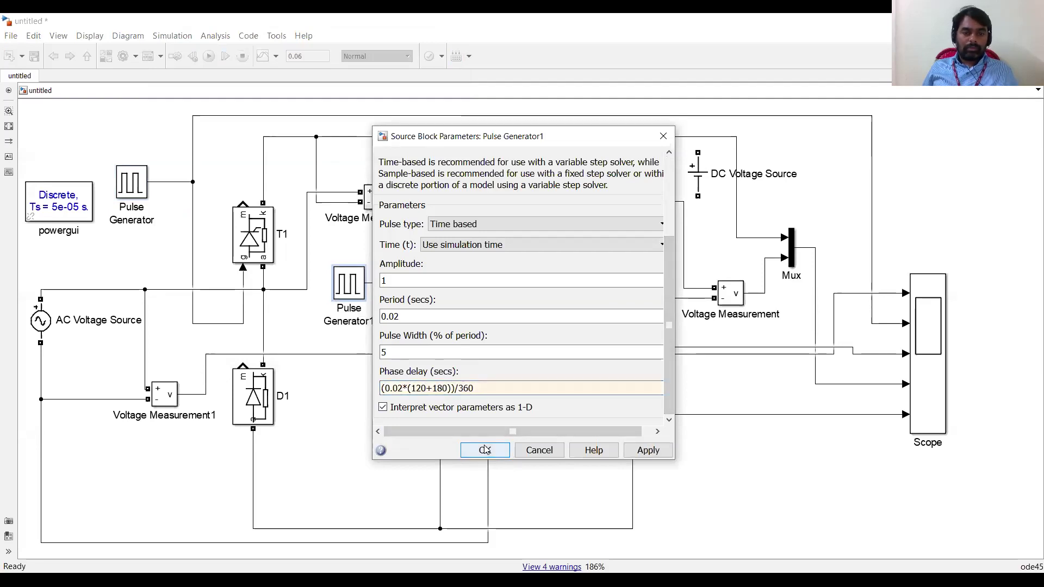
click(486, 450)
Rerun the simulation with the 120-degree firing angle and open the Scope
click(209, 56)
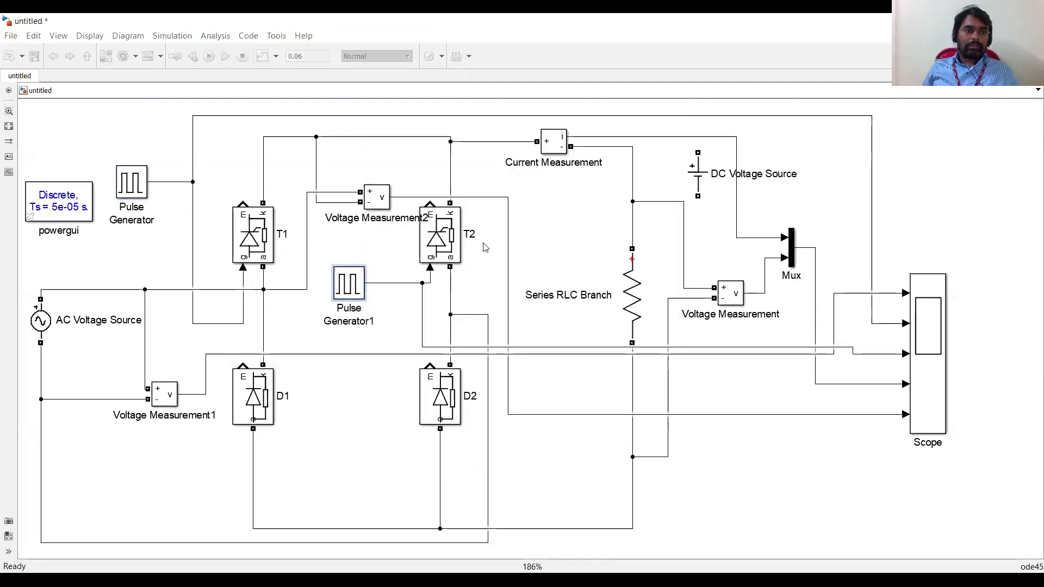
click(936, 293)
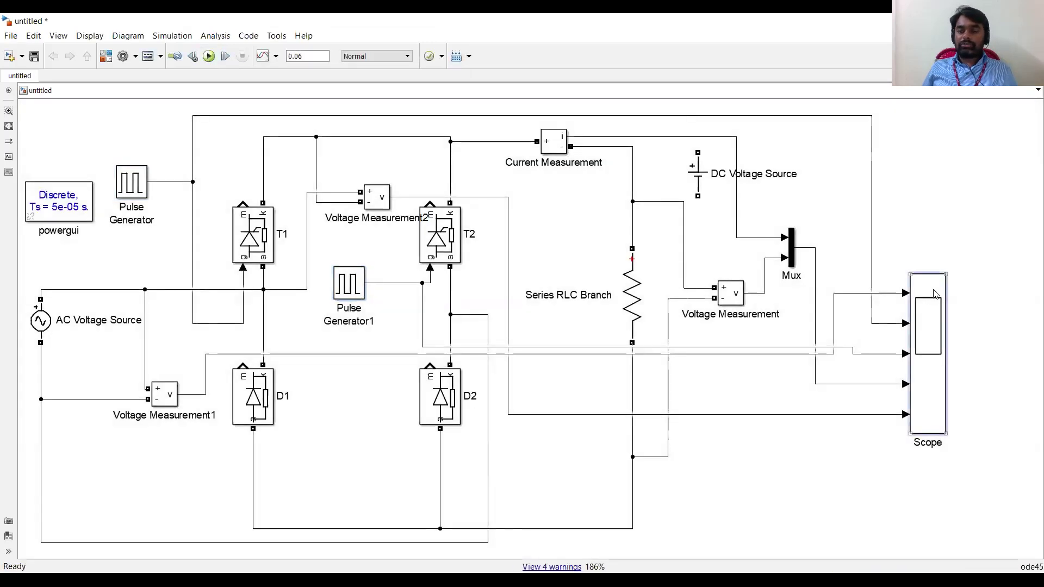
double_click(935, 294)
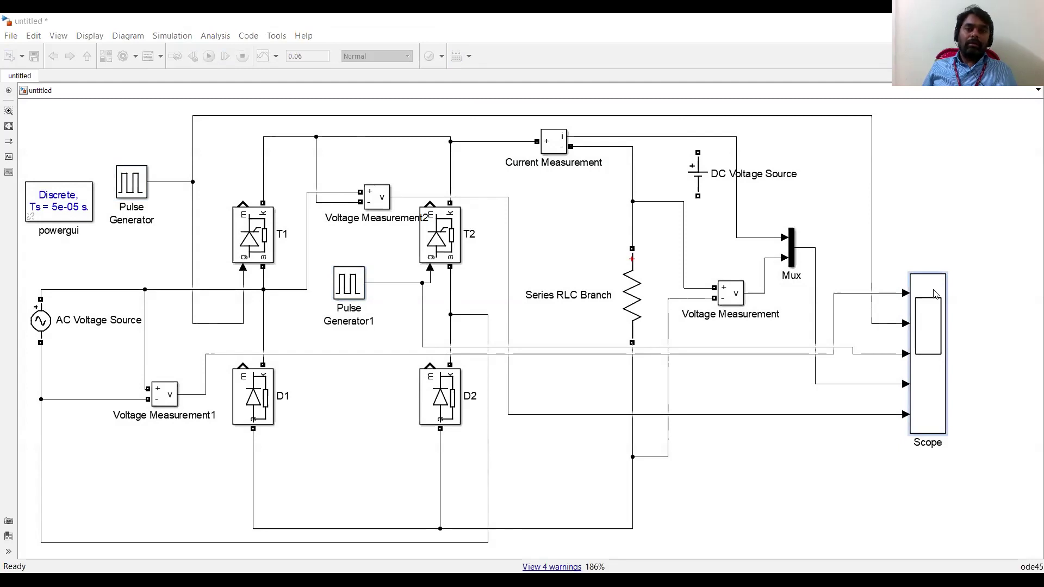
double_click(935, 294)
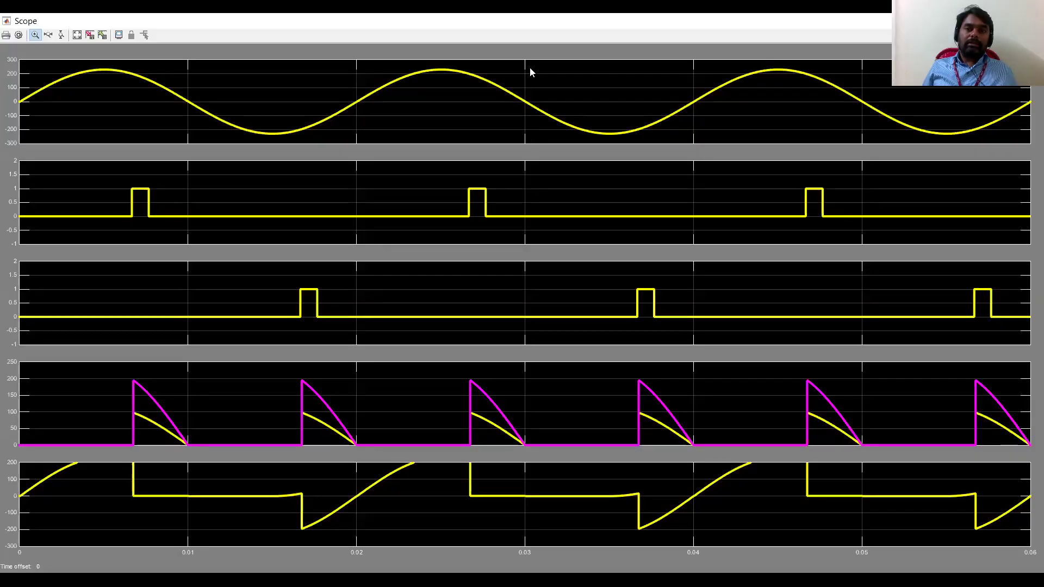
Mark and label the T1 and T2 gate pulse delays for the 120-degree firing angle on the Scope
mouse_move(12, 201)
mouse_down()
mouse_move(131, 201)
mouse_move(117, 210)
mouse_up()
mouse_move(170, 184)
mouse_down()
mouse_move(178, 201)
mouse_move(175, 170)
mouse_up()
drag(187, 182, 198, 203)
mouse_move(13, 301)
mouse_down()
mouse_move(299, 301)
mouse_move(292, 308)
mouse_up()
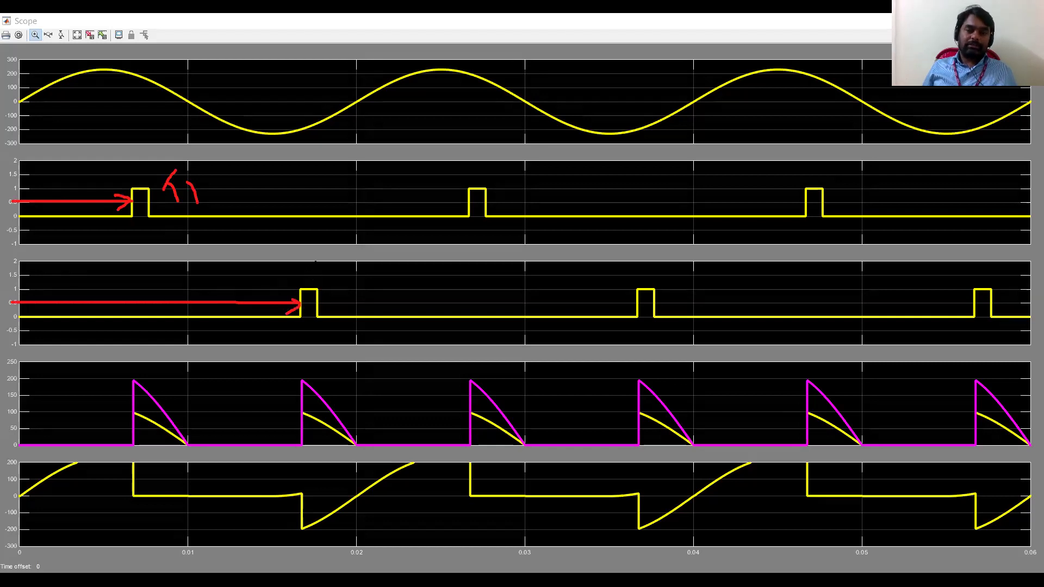
mouse_move(330, 278)
mouse_down()
mouse_move(346, 267)
mouse_move(349, 300)
mouse_move(389, 290)
mouse_up()
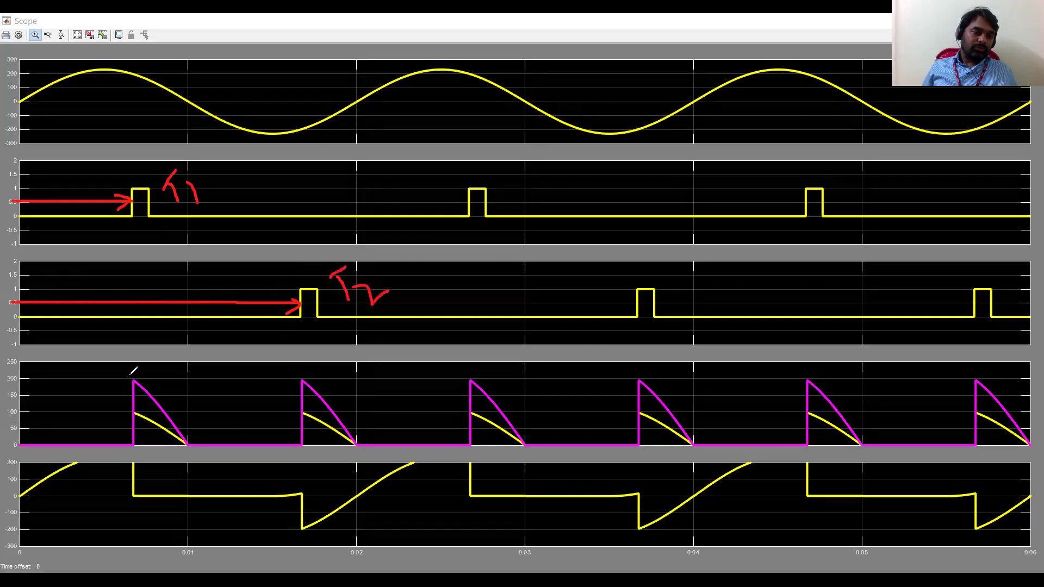
Trace the first two output voltage and current pulses on the Scope to compare them with the T1 and T2 firing instants
drag(130, 381, 130, 443)
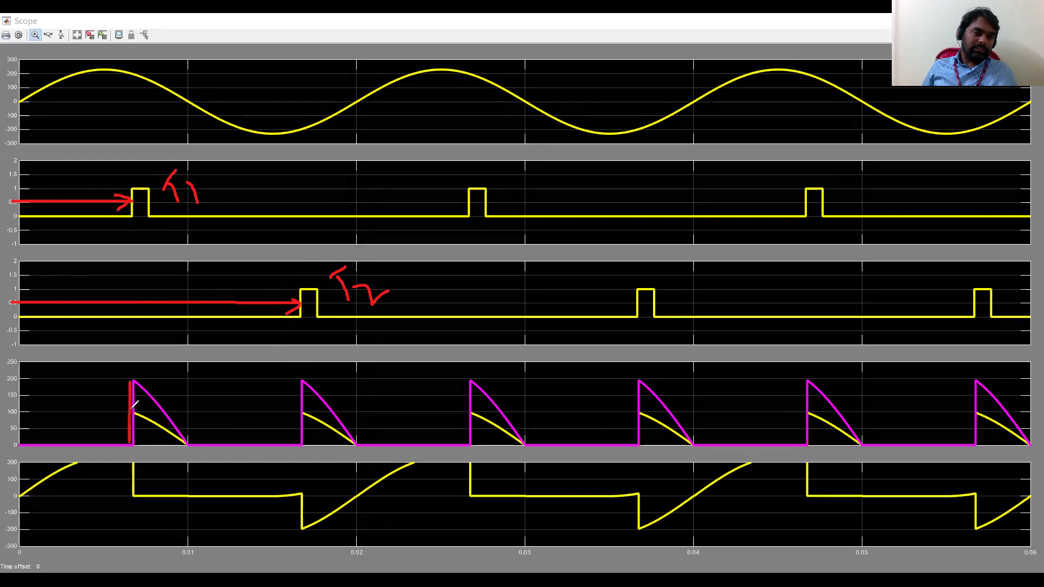
mouse_move(131, 380)
mouse_down()
mouse_move(160, 392)
mouse_move(188, 446)
mouse_up()
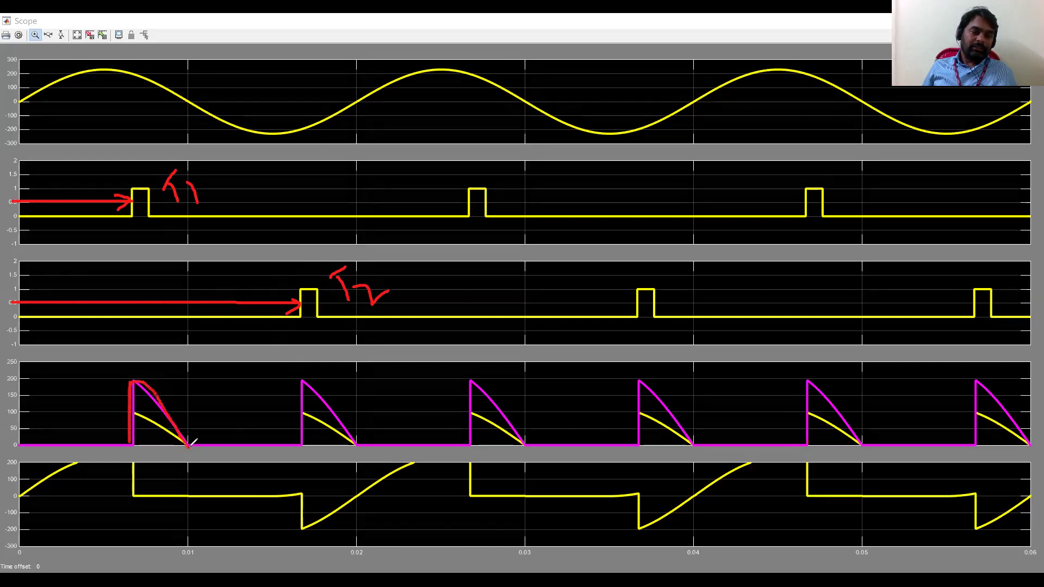
drag(133, 420, 187, 444)
mouse_move(302, 444)
mouse_down()
mouse_move(303, 383)
mouse_move(316, 384)
mouse_move(355, 439)
mouse_up()
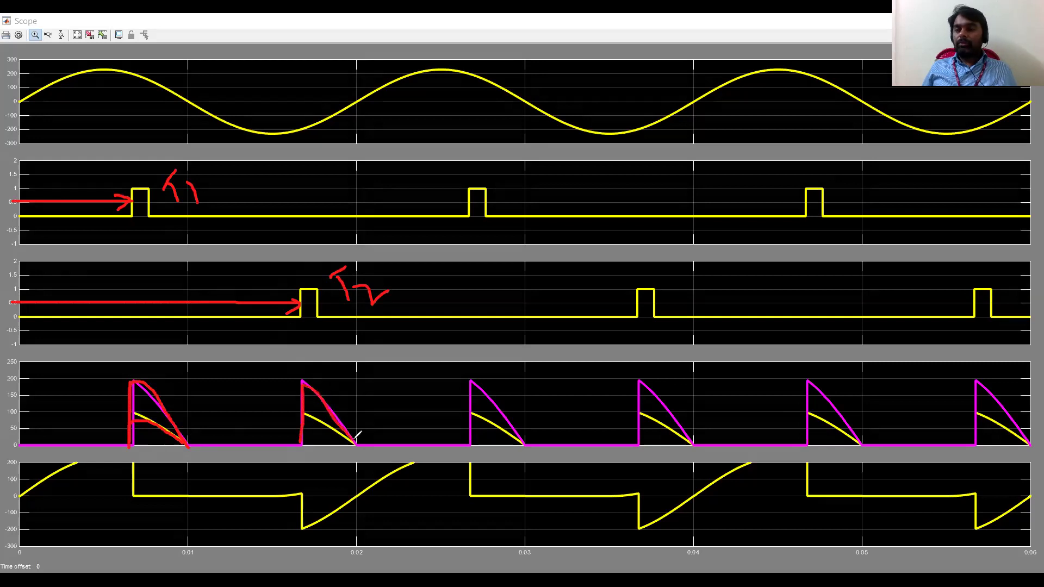
drag(303, 418, 333, 435)
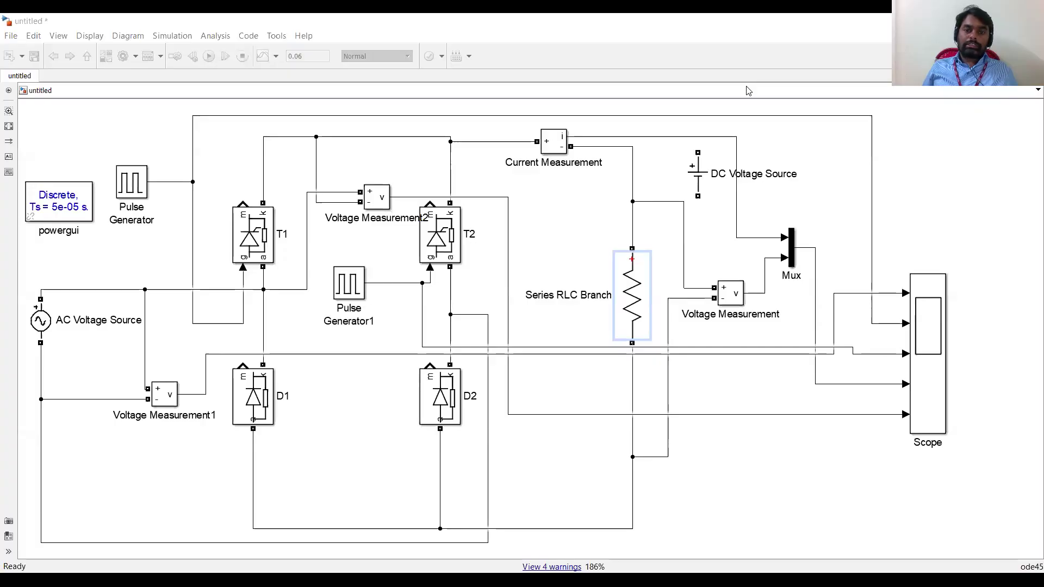
Change the Series RLC Branch load to type RL with an inductance of 2e-3 H
key(Return)
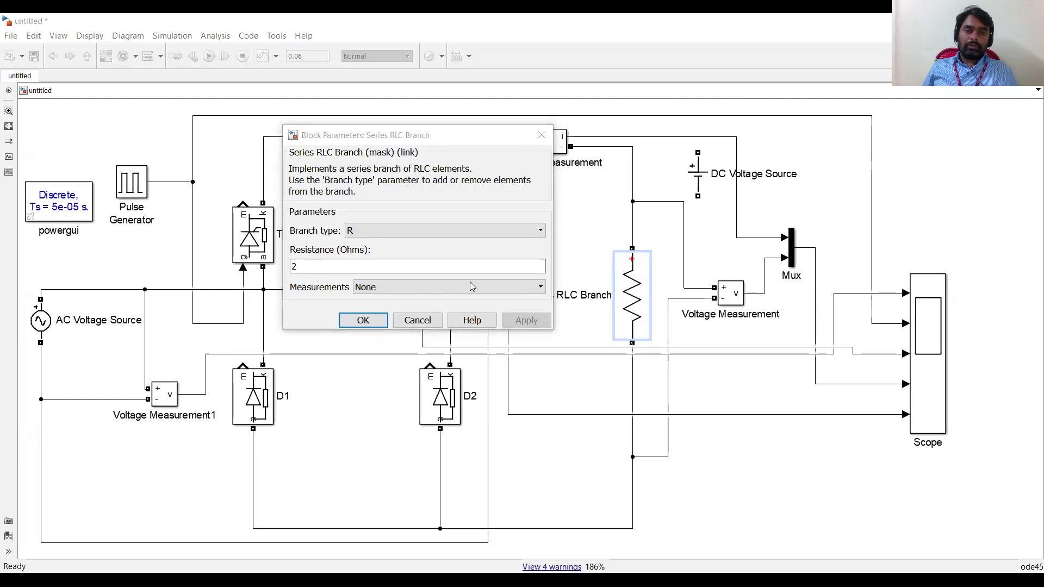
click(396, 232)
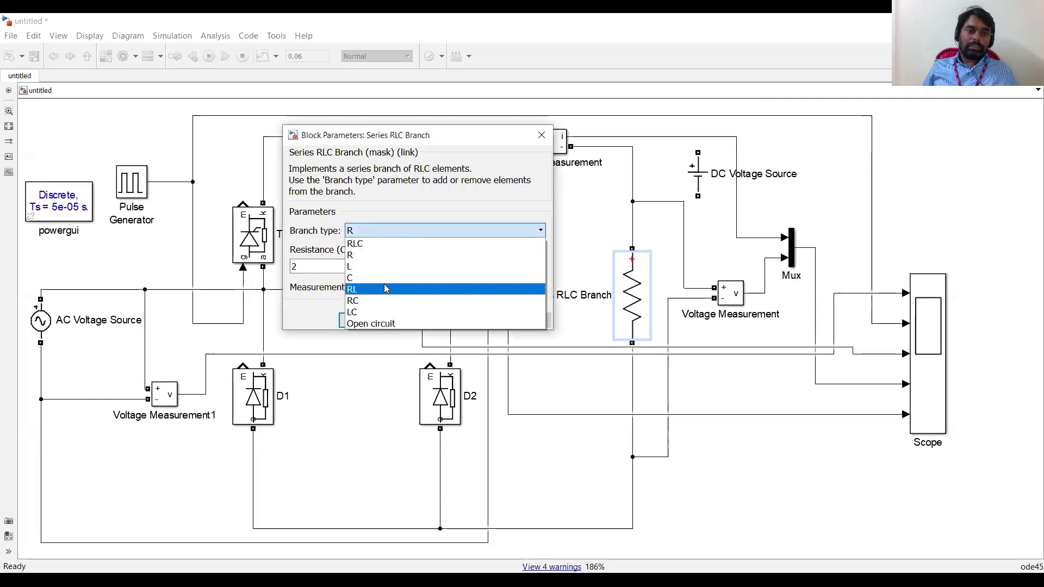
click(384, 290)
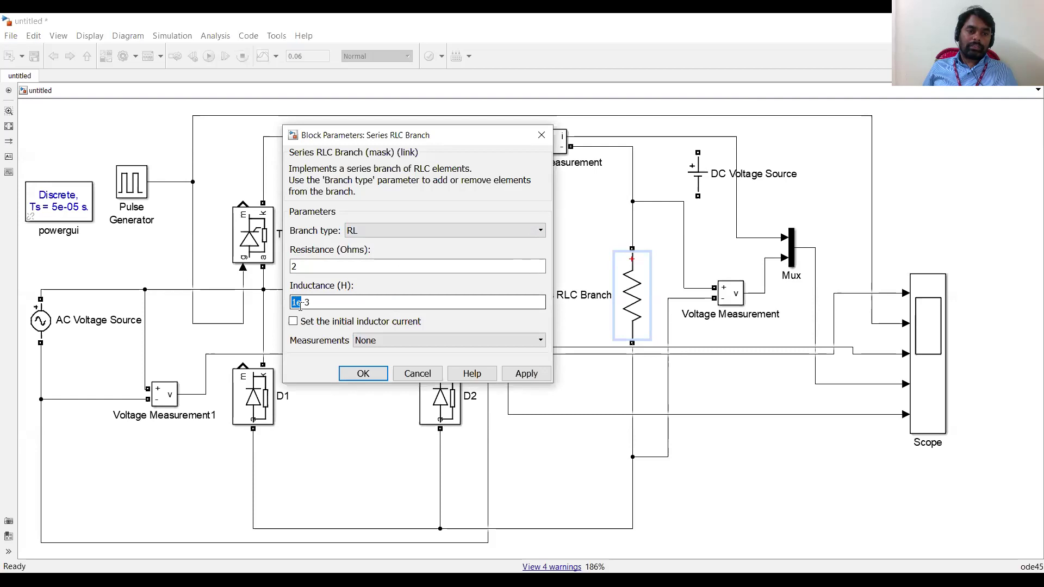
click(297, 302)
key(BackSpace)
text(5)
key(BackSpace)
text(2)
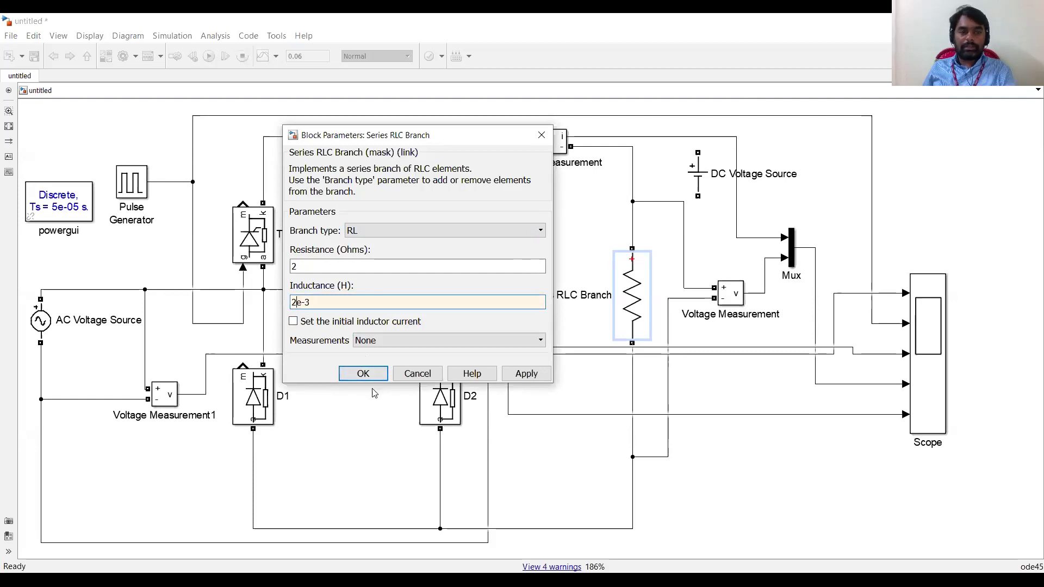
click(364, 374)
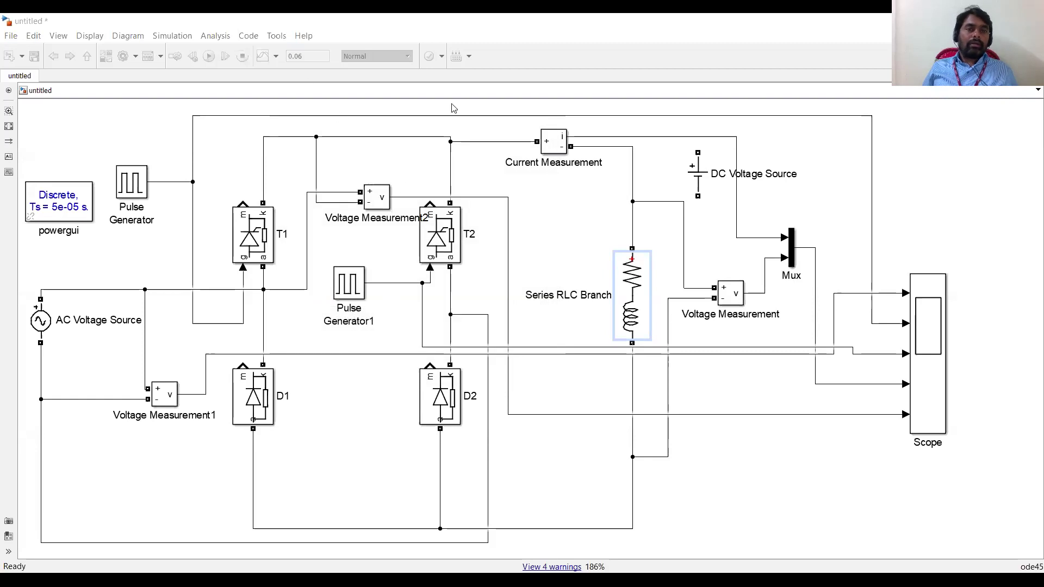
Set the Pulse Generator's phase delay to (0.02*30)/360
double_click(131, 182)
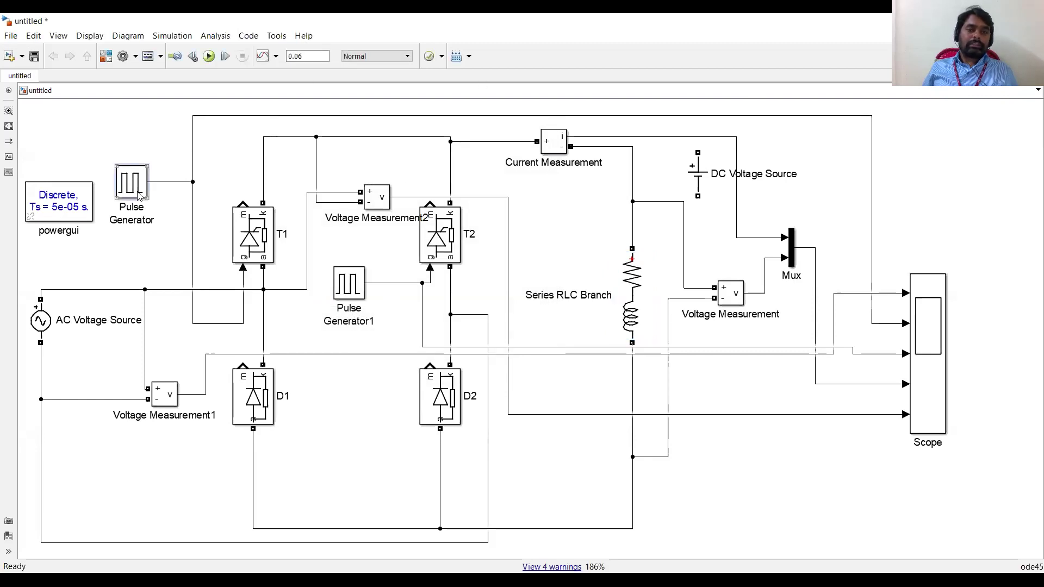
drag(452, 214, 452, 292)
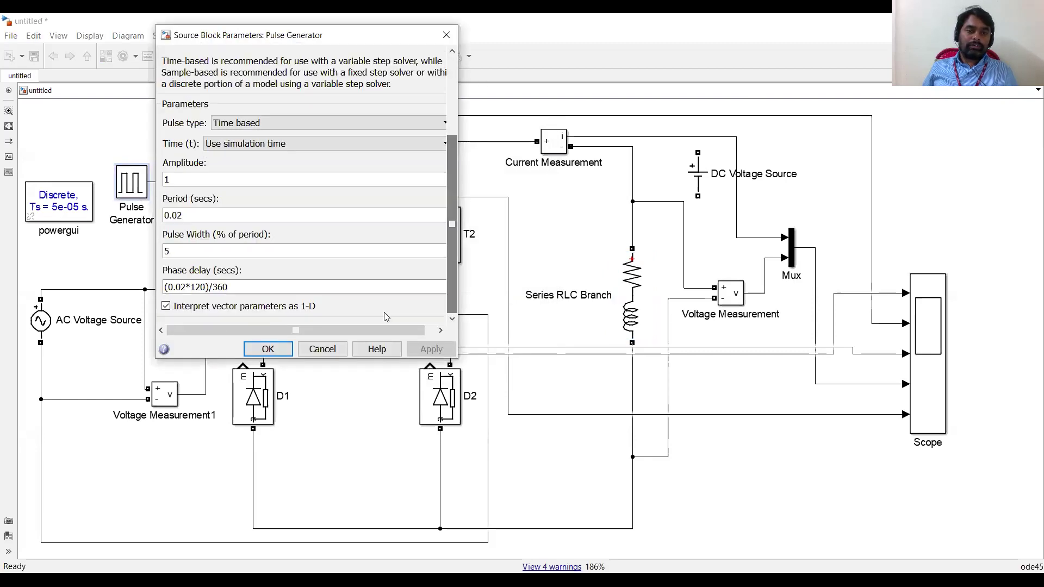
click(240, 283)
double_click(198, 287)
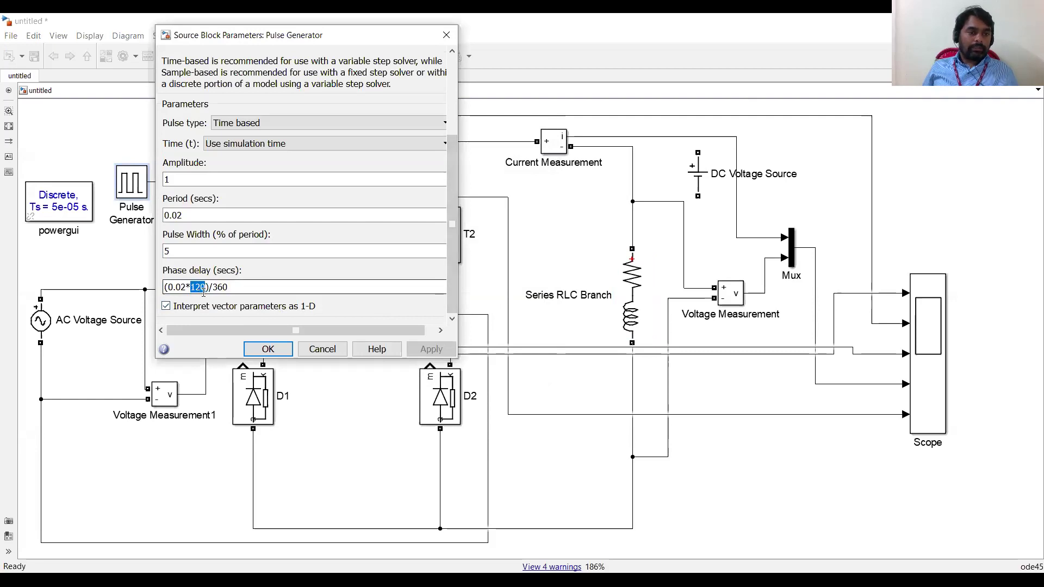
text(30)
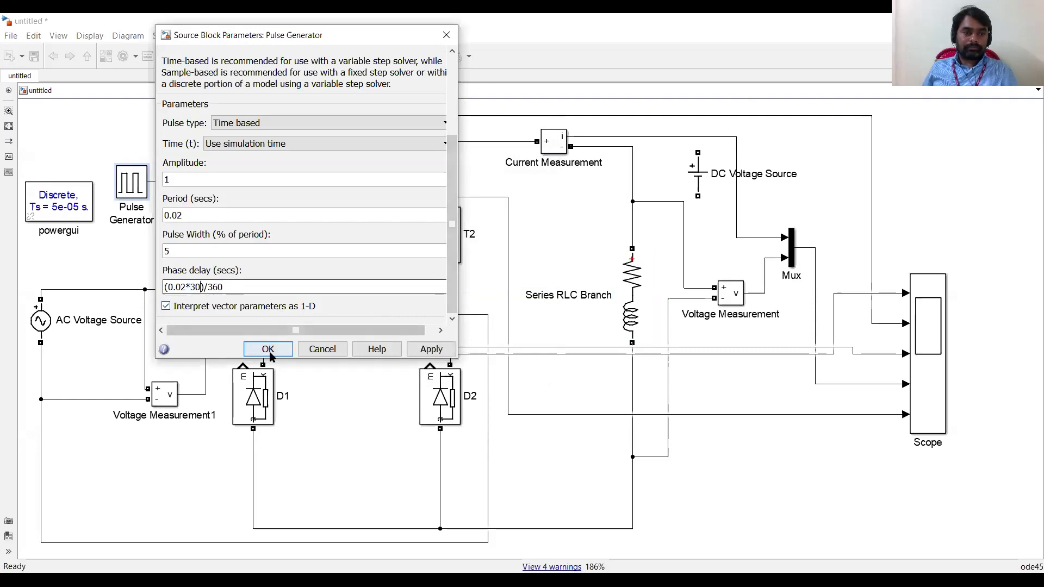
click(269, 353)
Set Pulse Generator1's phase delay to (0.02*(30+180))/360
click(348, 290)
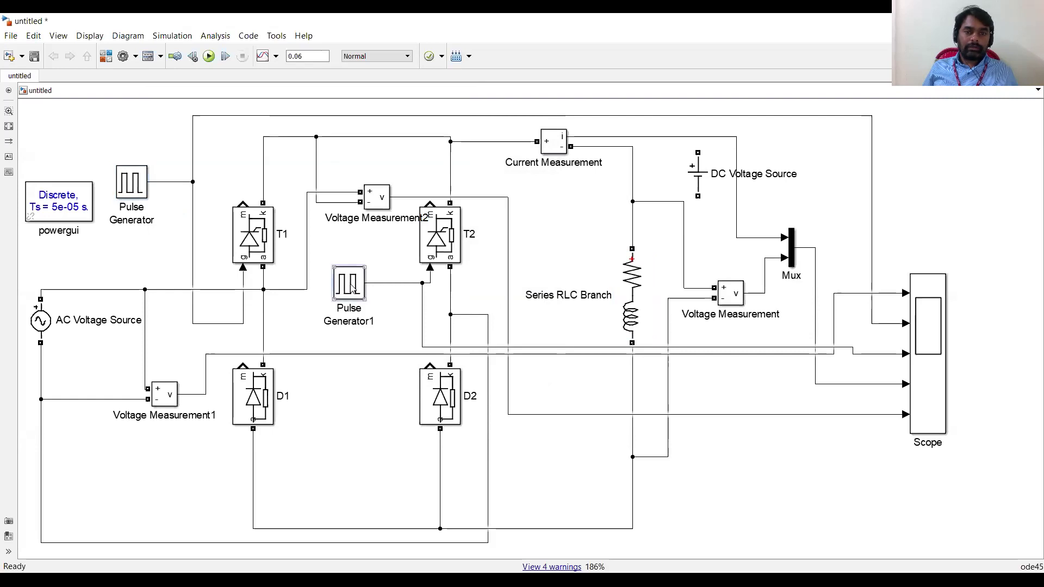
double_click(351, 288)
scroll(522, 299, down, 3)
click(422, 388)
double_click(422, 389)
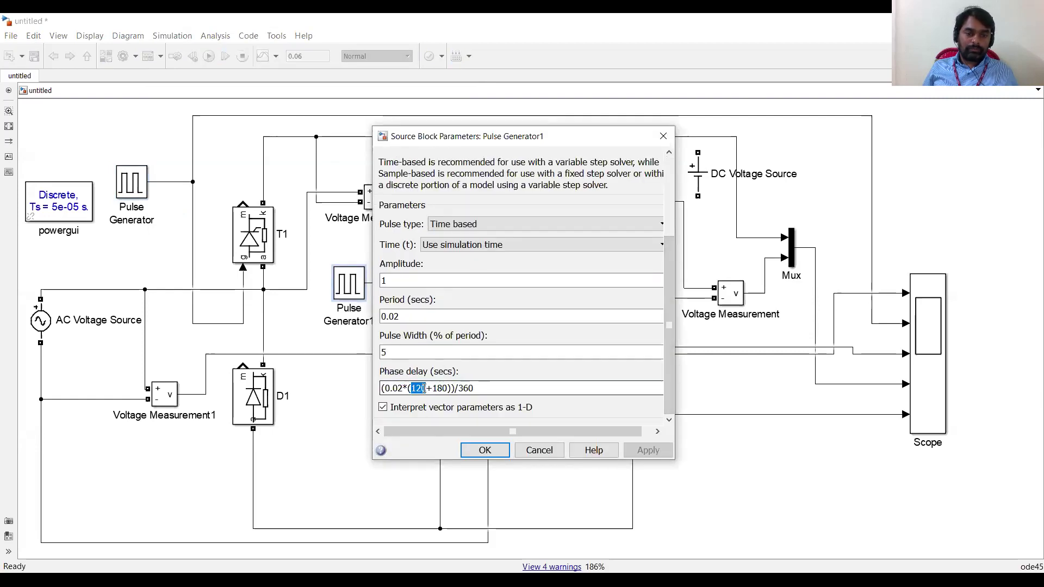
click(485, 450)
Run the simulation with the R-L load at the 30-degree firing angle and open the Scope
click(208, 56)
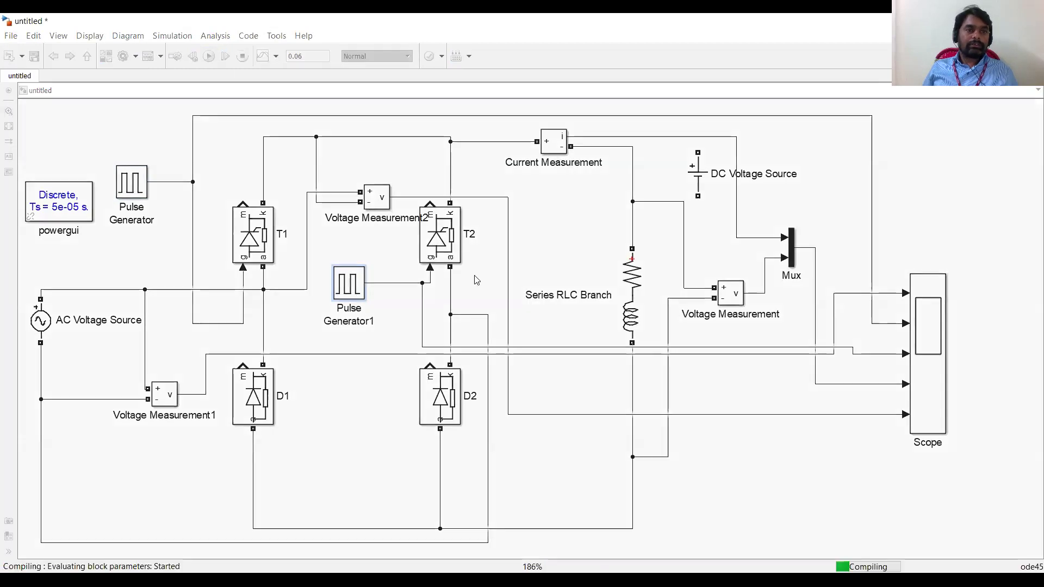
click(943, 306)
double_click(943, 306)
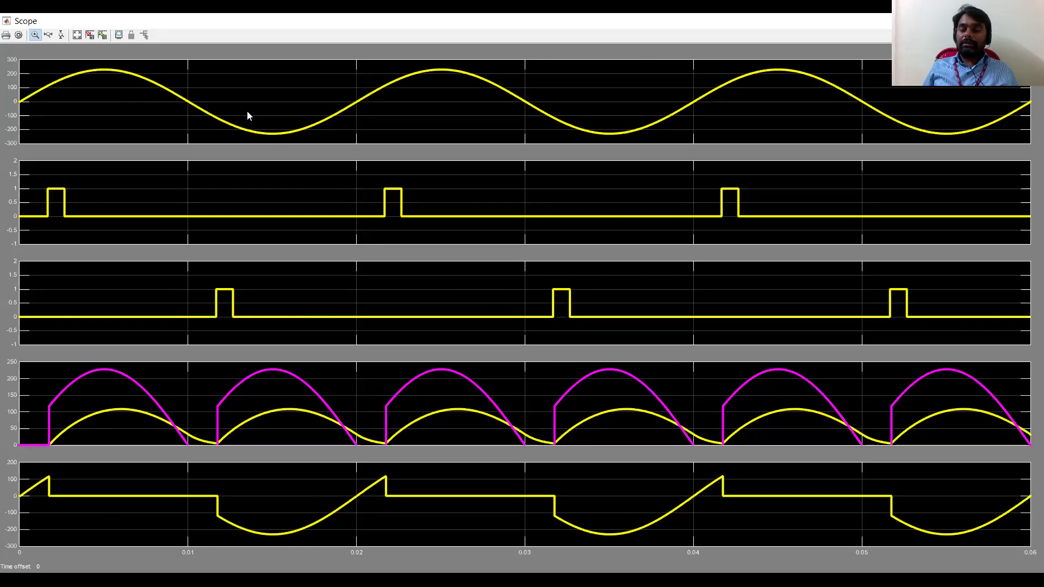
Autoscale the Scope axes so all five plots fit their waveforms
click(77, 36)
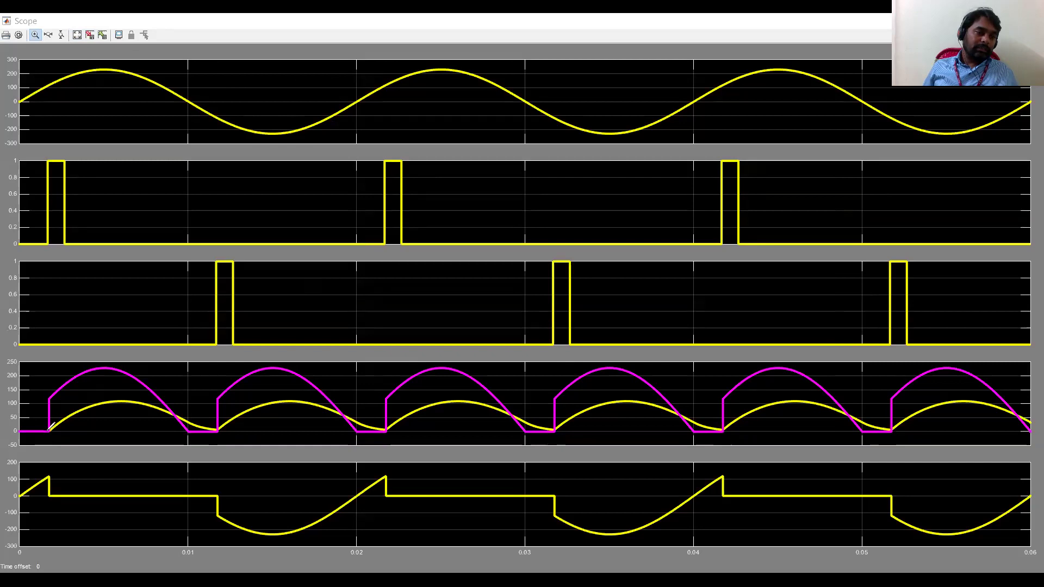
Annotate the first half cycle with the 30-degree firing delay, the T1 pulse, the conducting pair T1 D2 and the traced output voltage
mouse_move(17, 216)
mouse_down()
mouse_move(45, 222)
mouse_move(23, 209)
mouse_move(47, 189)
mouse_move(34, 189)
mouse_up()
mouse_move(114, 195)
mouse_down()
mouse_move(119, 208)
mouse_move(128, 175)
mouse_move(148, 222)
mouse_up()
mouse_move(67, 275)
mouse_down()
mouse_move(71, 284)
mouse_move(85, 255)
mouse_move(94, 287)
mouse_up()
drag(109, 264, 118, 277)
mouse_move(110, 264)
mouse_down()
mouse_move(150, 284)
mouse_move(168, 268)
mouse_up()
mouse_move(49, 433)
mouse_down()
mouse_move(54, 390)
mouse_move(105, 373)
mouse_move(147, 376)
mouse_move(205, 433)
mouse_up()
click(159, 199)
drag(159, 199, 187, 194)
mouse_move(199, 175)
mouse_down()
mouse_move(211, 199)
mouse_move(211, 189)
mouse_move(235, 201)
mouse_up()
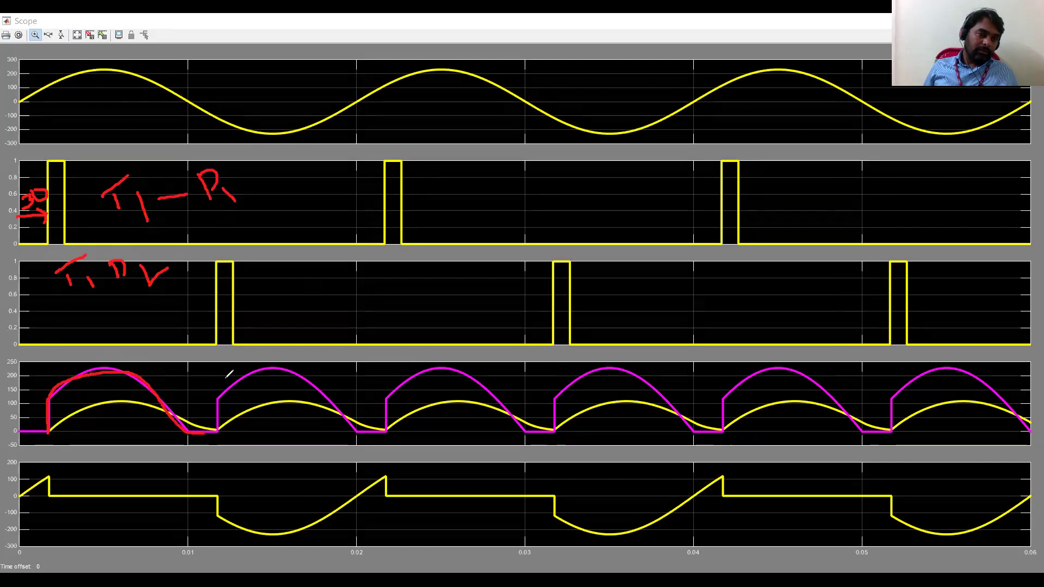
Mark T1's conduction interval on the thyristor voltage plot, circle the T1 D2 label and highlight the first load current tail
drag(183, 502, 220, 502)
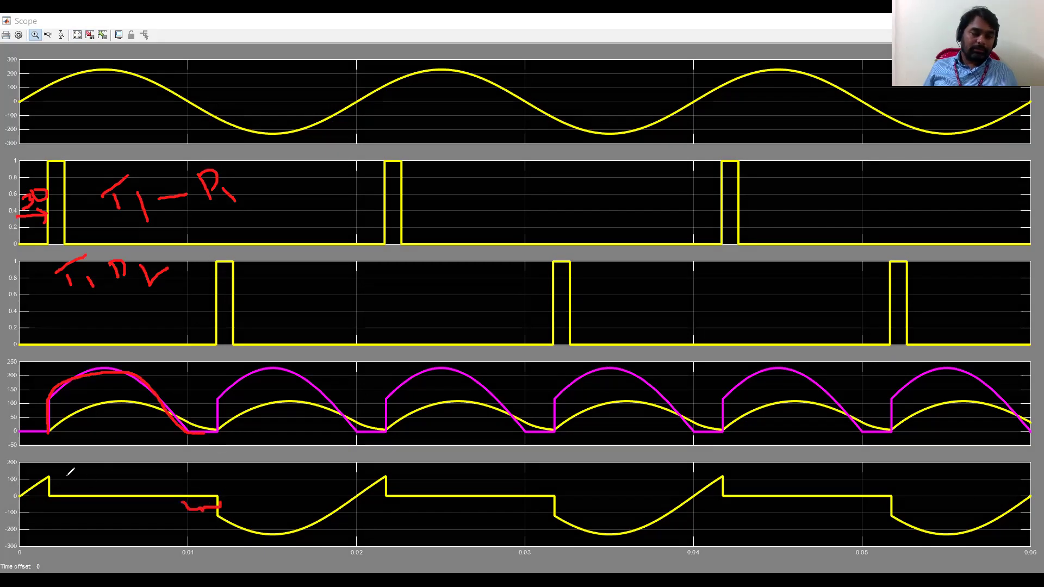
drag(49, 496, 193, 497)
mouse_move(50, 496)
mouse_down()
mouse_move(49, 522)
mouse_move(43, 497)
mouse_move(219, 495)
mouse_up()
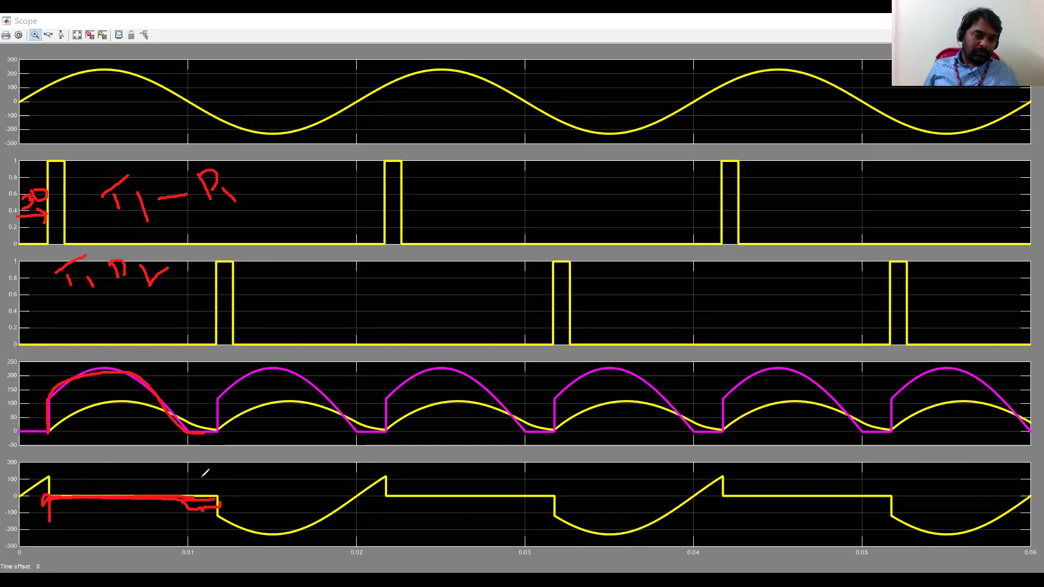
mouse_move(140, 252)
mouse_down()
mouse_move(43, 261)
mouse_move(180, 272)
mouse_move(131, 256)
mouse_move(212, 230)
mouse_up()
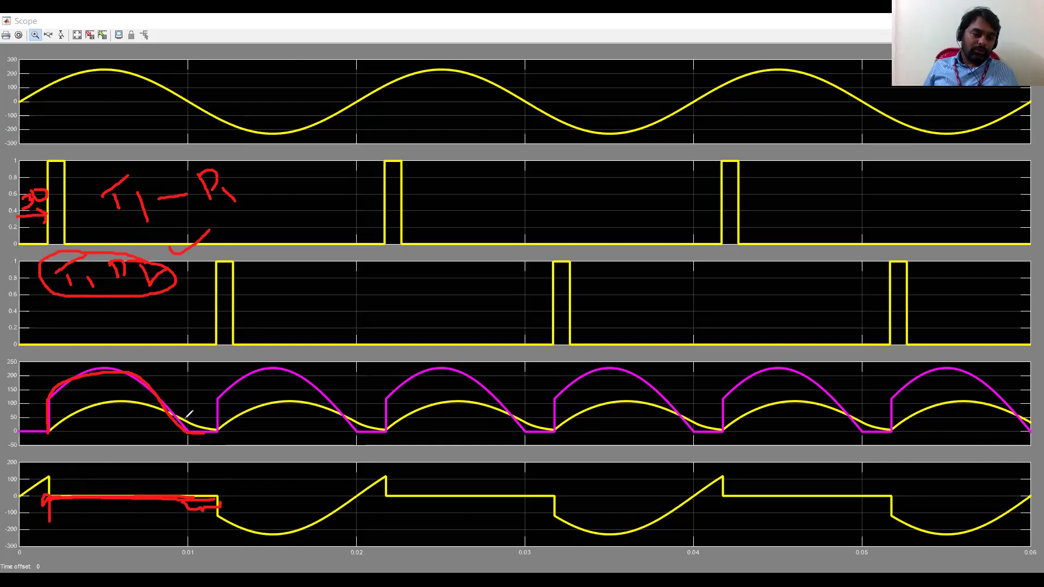
drag(179, 413, 217, 429)
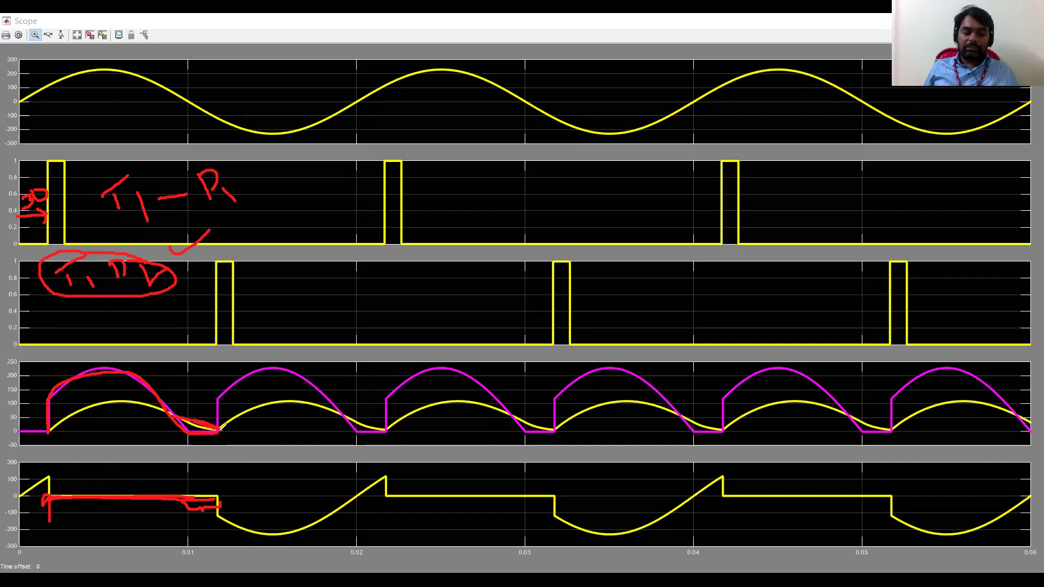
Undo the annotation strokes on the load and thyristor voltage plots and around the labels
key(ctrl+z)
key(ctrl+z)
key(ctrl+z)
key(ctrl+z)
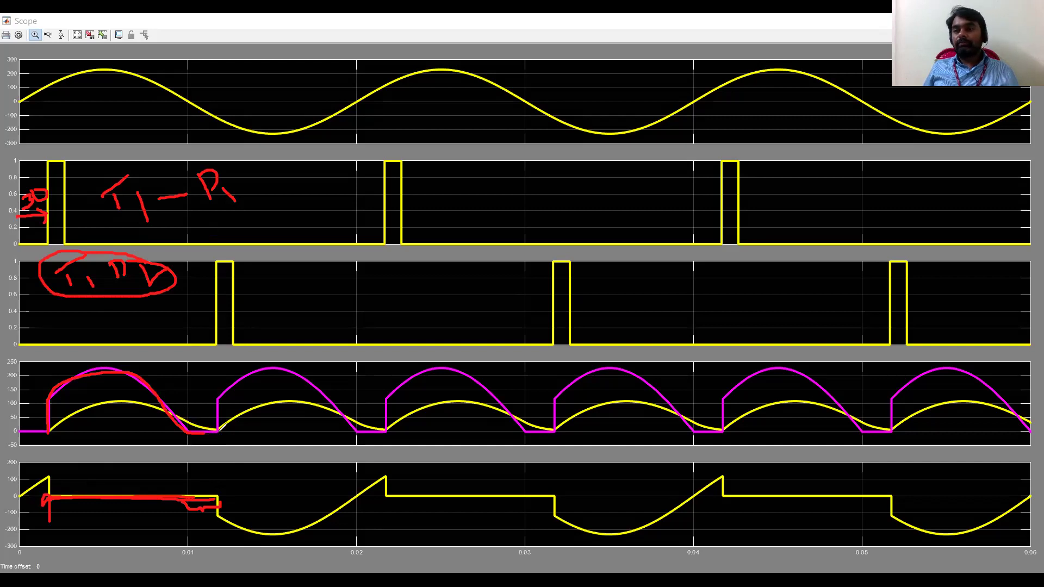
key(ctrl+z)
key(ctrl+z)
key(ctrl+z)
key(ctrl+z)
key(ctrl+z)
key(ctrl+z)
key(ctrl+z)
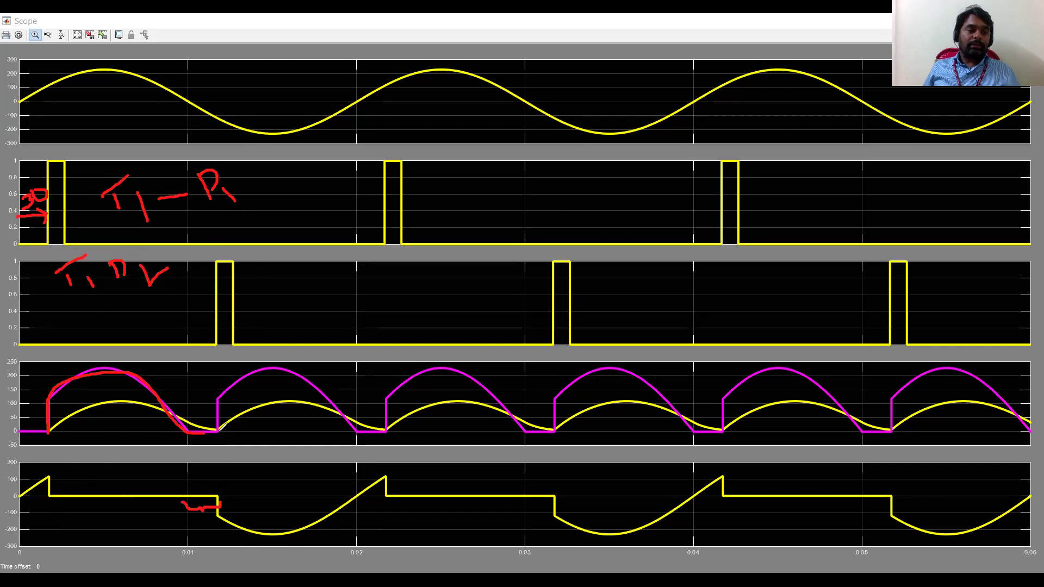
key(ctrl+z)
key(ctrl+z)
key(ctrl+z)
key(ctrl+z)
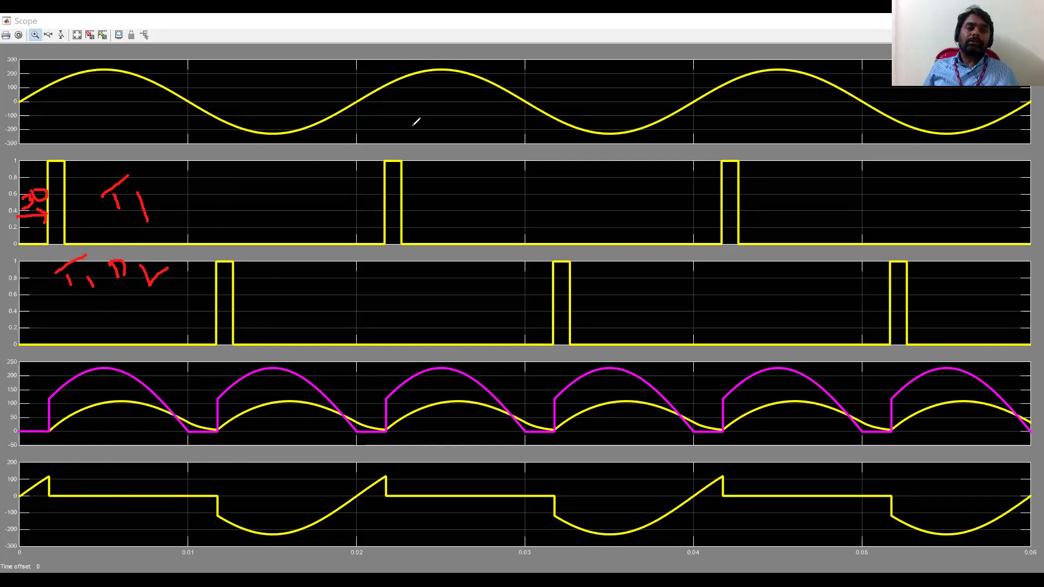
Annotate the second half cycle in blue by shading T2's gate pulse, tracing output voltage and current, and labelling the pair T2 D1
drag(144, 266, 157, 280)
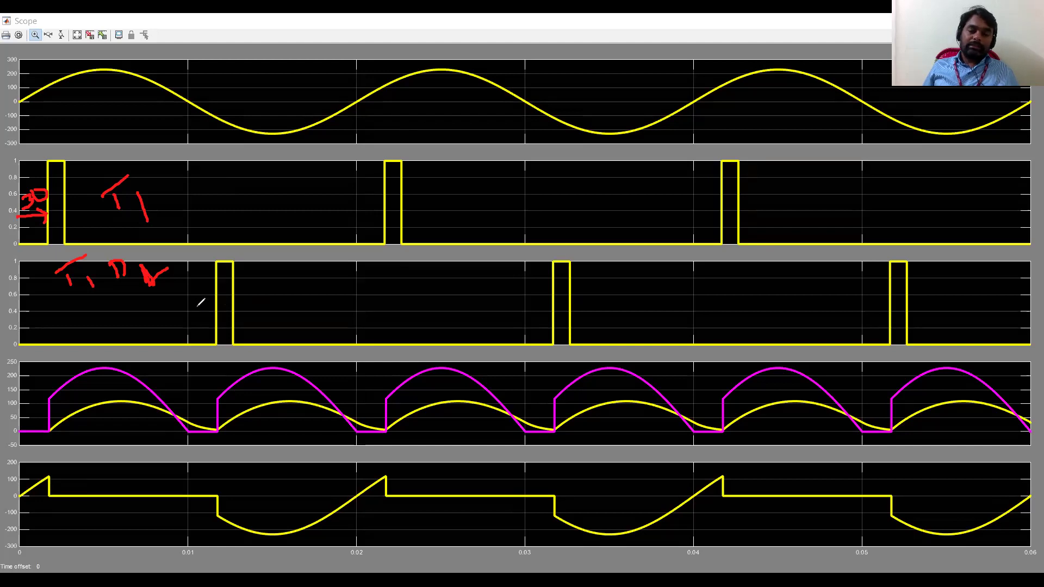
drag(224, 268, 224, 340)
mouse_move(212, 405)
mouse_down()
mouse_move(218, 435)
mouse_move(256, 375)
mouse_move(304, 381)
mouse_move(352, 439)
mouse_up()
mouse_move(263, 447)
mouse_down()
mouse_move(279, 466)
mouse_move(304, 456)
mouse_move(324, 463)
mouse_up()
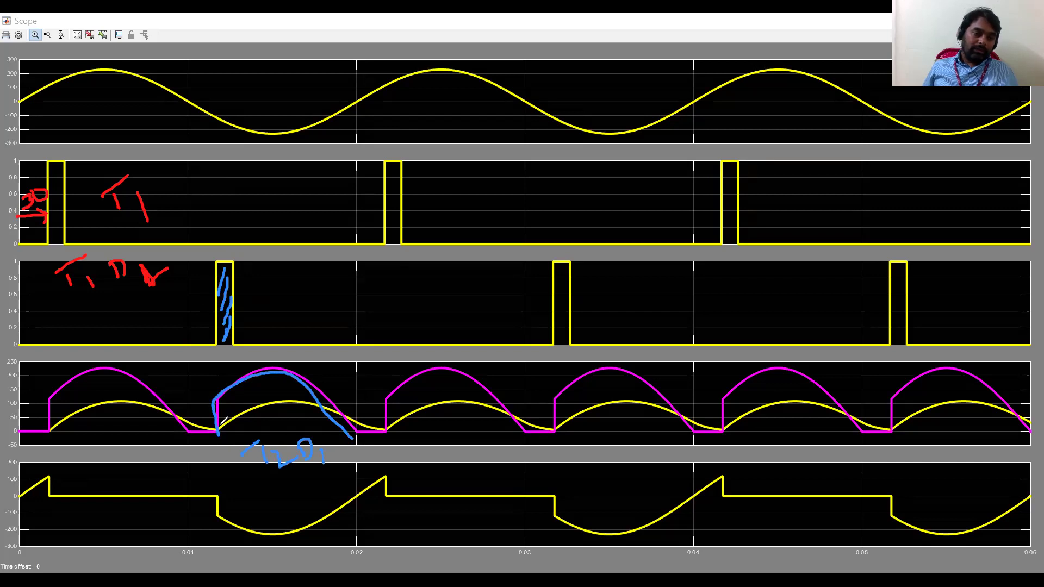
mouse_move(220, 427)
mouse_down()
mouse_move(273, 403)
mouse_move(319, 405)
mouse_move(361, 424)
mouse_up()
mouse_move(387, 429)
mouse_down()
mouse_move(389, 443)
mouse_move(367, 445)
mouse_move(390, 432)
mouse_up()
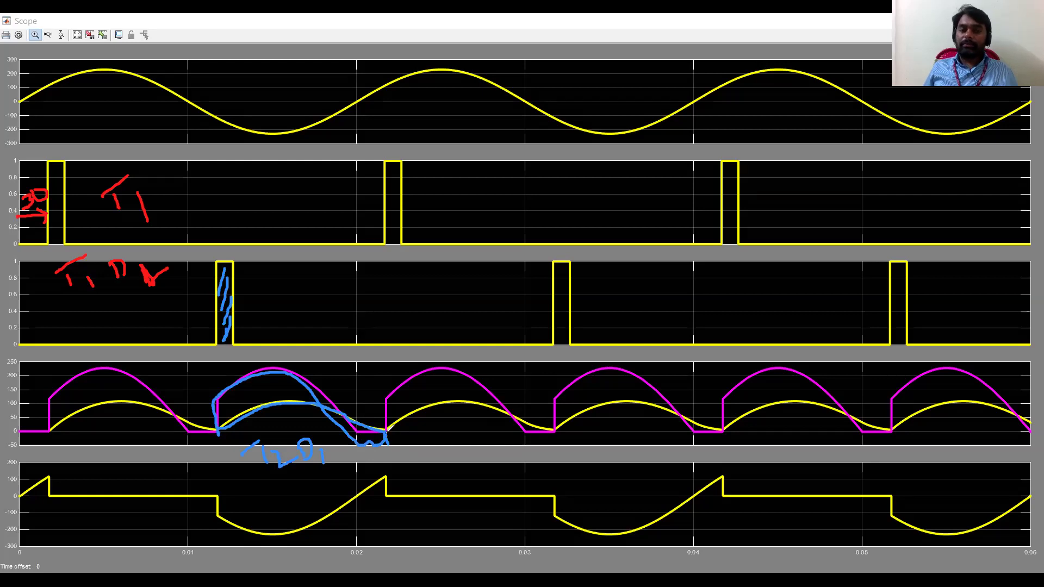
Label the freewheeling interval T2 D2 and mark the corresponding span on the thyristor voltage plot
mouse_move(366, 466)
mouse_down()
mouse_move(402, 475)
mouse_move(423, 454)
mouse_move(452, 474)
mouse_move(462, 465)
mouse_up()
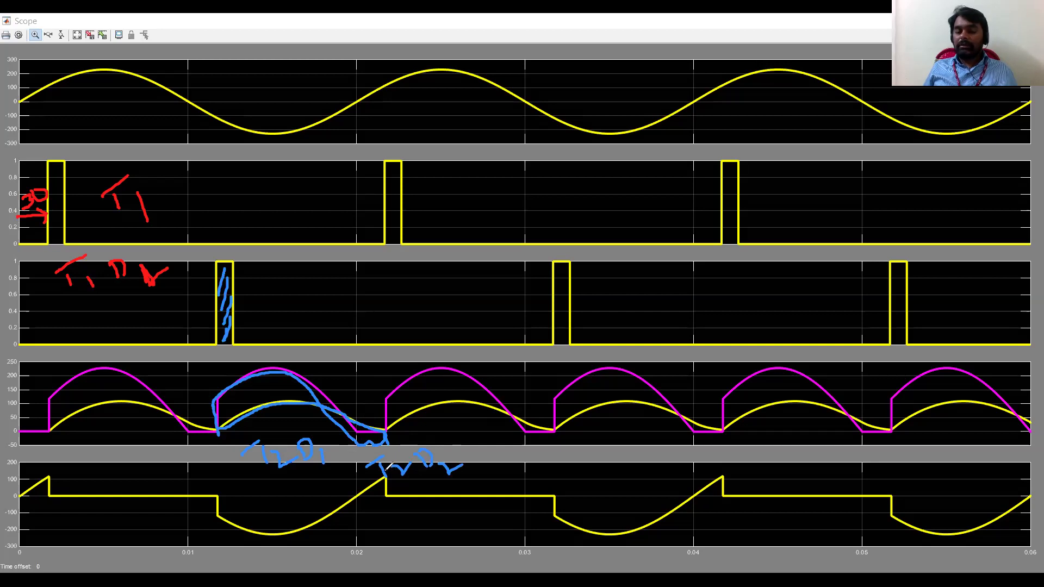
drag(369, 429, 384, 431)
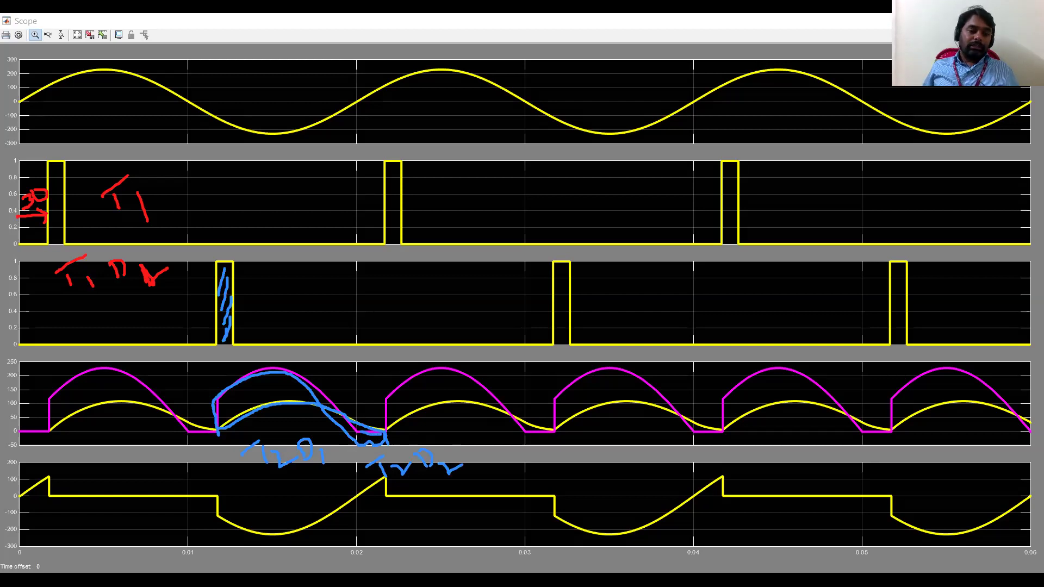
mouse_move(216, 502)
mouse_down()
mouse_move(365, 491)
mouse_move(335, 497)
mouse_up()
mouse_move(244, 485)
mouse_down()
mouse_move(228, 500)
mouse_move(262, 506)
mouse_up()
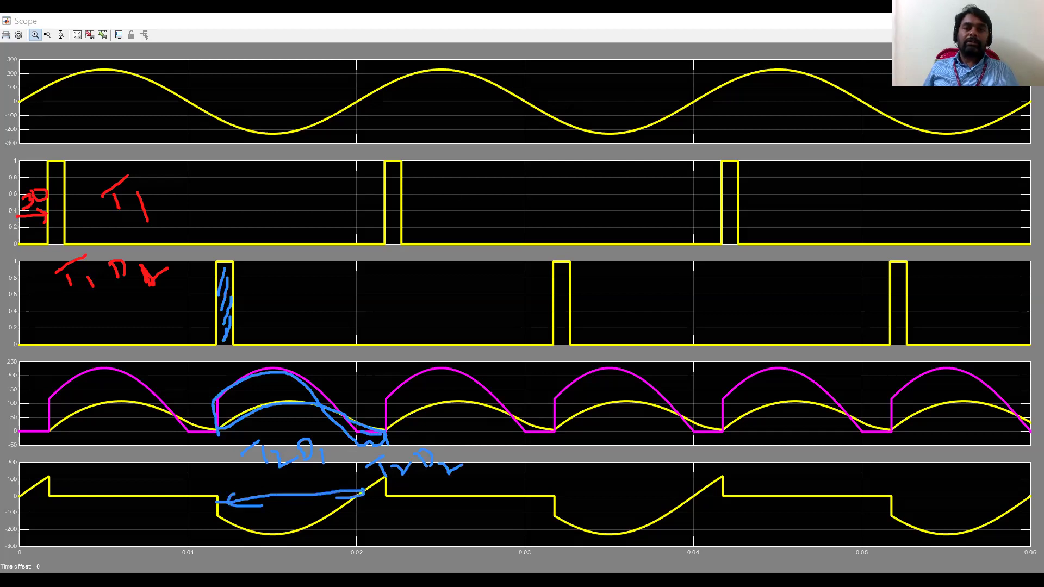
Erase all remaining annotations from the Scope waveforms
mouse_move(376, 441)
mouse_down()
mouse_move(228, 413)
mouse_move(292, 331)
mouse_move(89, 153)
mouse_move(41, 254)
mouse_move(22, 252)
mouse_up()
drag(142, 196, 146, 220)
mouse_move(82, 251)
mouse_down()
mouse_move(42, 306)
mouse_move(109, 362)
mouse_move(366, 506)
mouse_move(256, 468)
mouse_move(263, 441)
mouse_move(299, 407)
mouse_move(408, 478)
mouse_move(343, 467)
mouse_move(368, 512)
mouse_move(375, 436)
mouse_move(180, 232)
mouse_move(104, 241)
mouse_move(480, 462)
mouse_move(256, 442)
mouse_move(246, 427)
mouse_up()
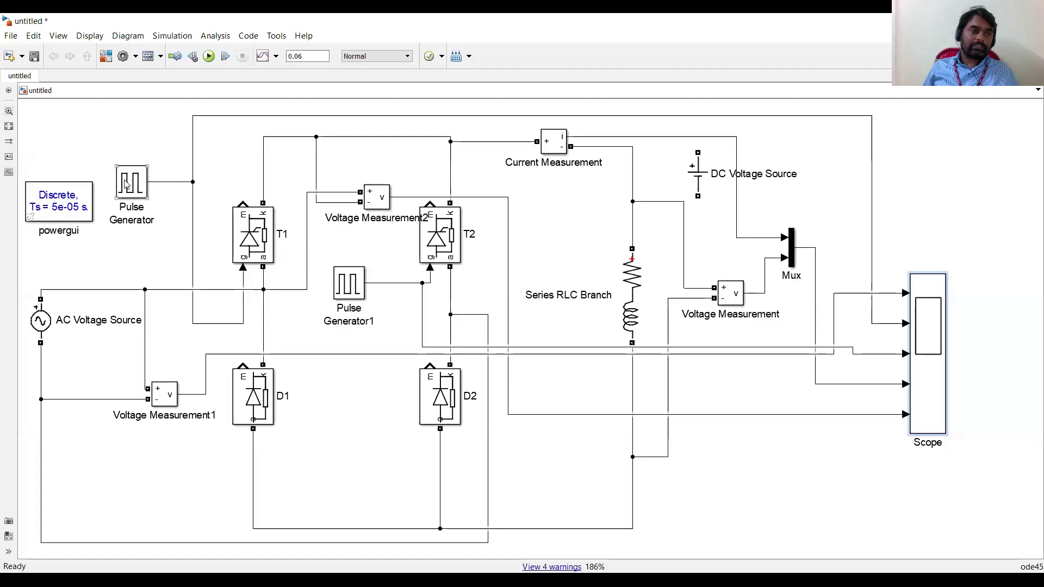
Set the Pulse Generator's phase delay to (0.02*60)/360
click(129, 184)
double_click(129, 184)
scroll(305, 218, down, 3)
triple_click(198, 289)
click(197, 289)
key(BackSpace)
text(60)/360)
click(262, 350)
Set Pulse Generator1's phase delay to (0.02*(60+180))/360
click(351, 284)
double_click(349, 283)
scroll(522, 327, down, 3)
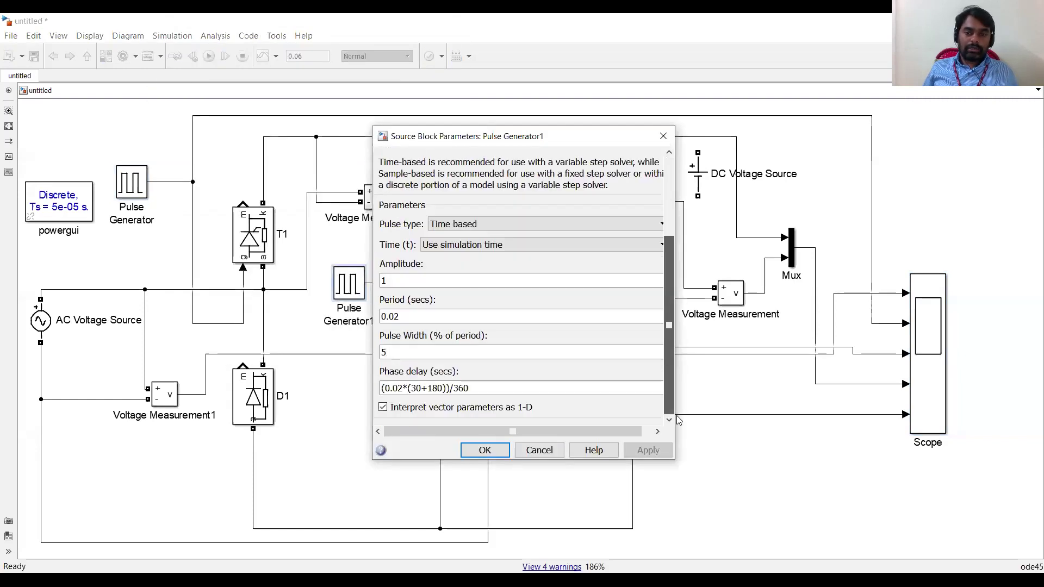
triple_click(416, 389)
click(415, 389)
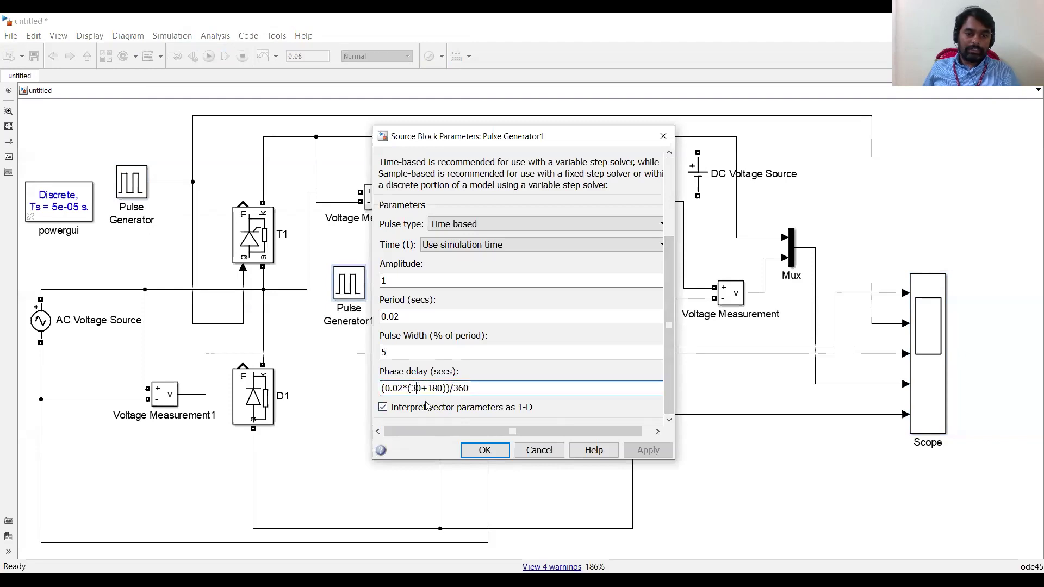
key(BackSpace)
text(6)
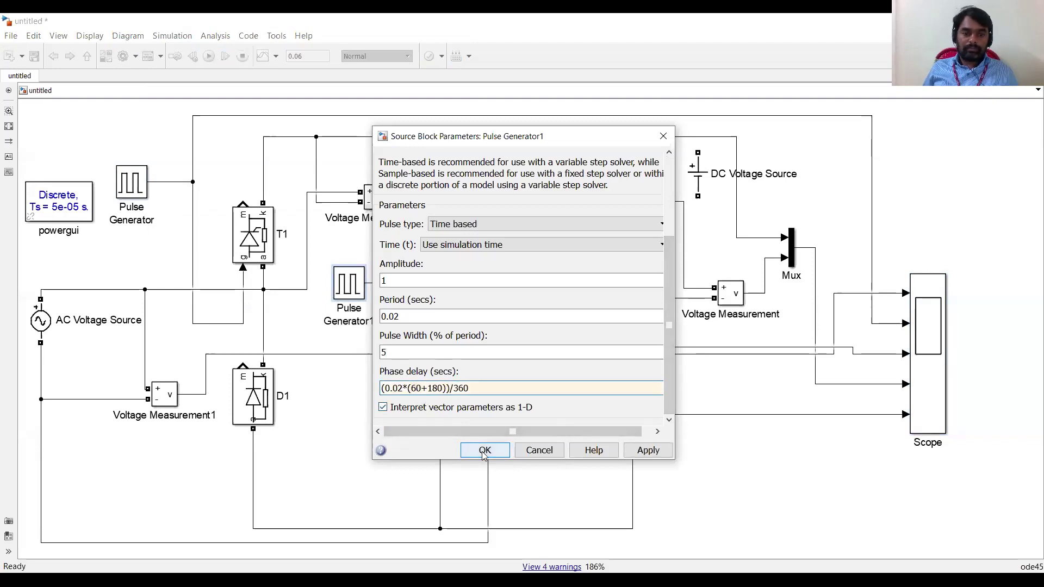
key(Return)
Run the simulation with the R-L load at the 60-degree firing angle and view the autoscaled Scope waveforms
key(ctrl+t)
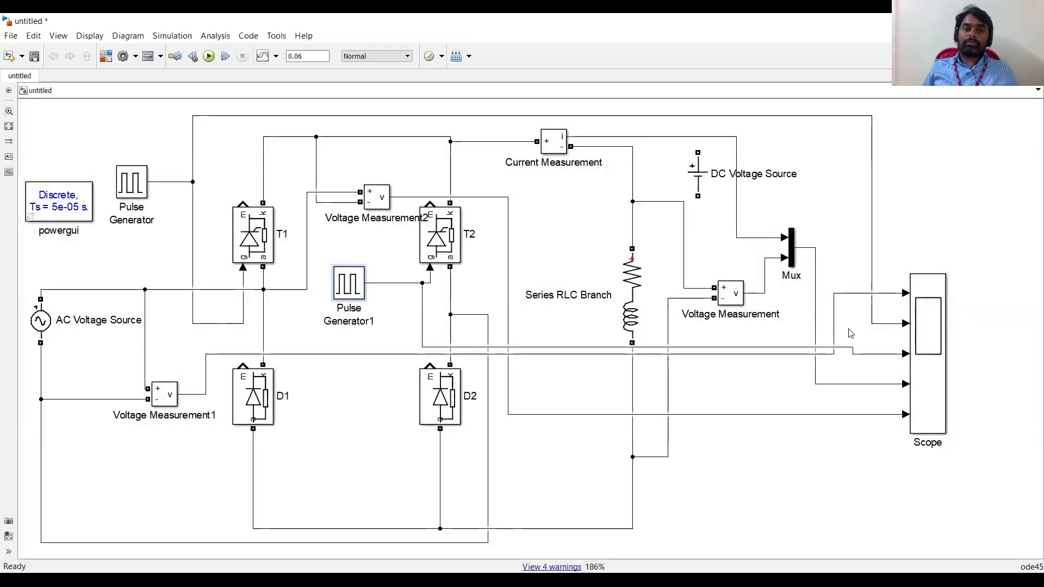
click(923, 307)
key(ctrl+t)
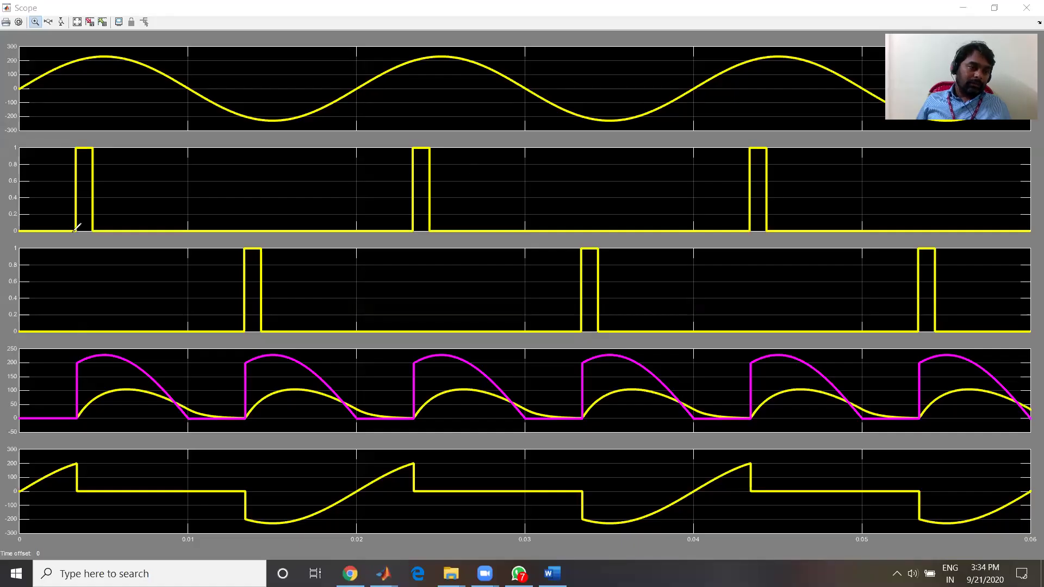
Annotate the 60-degree firing delay and T1 pulse, and bracket the first conduction interval with the label T1 D2
mouse_move(1, 197)
mouse_down()
mouse_move(76, 194)
mouse_move(69, 205)
mouse_up()
mouse_move(39, 151)
mouse_down()
mouse_move(39, 177)
mouse_move(56, 167)
mouse_move(64, 140)
mouse_up()
mouse_move(136, 173)
mouse_down()
mouse_move(137, 190)
mouse_move(155, 151)
mouse_move(170, 194)
mouse_up()
mouse_move(76, 423)
mouse_down()
mouse_move(129, 433)
mouse_move(187, 423)
mouse_up()
mouse_move(122, 487)
mouse_down()
mouse_move(98, 475)
mouse_move(134, 492)
mouse_move(141, 467)
mouse_move(151, 467)
mouse_move(147, 483)
mouse_move(175, 477)
mouse_up()
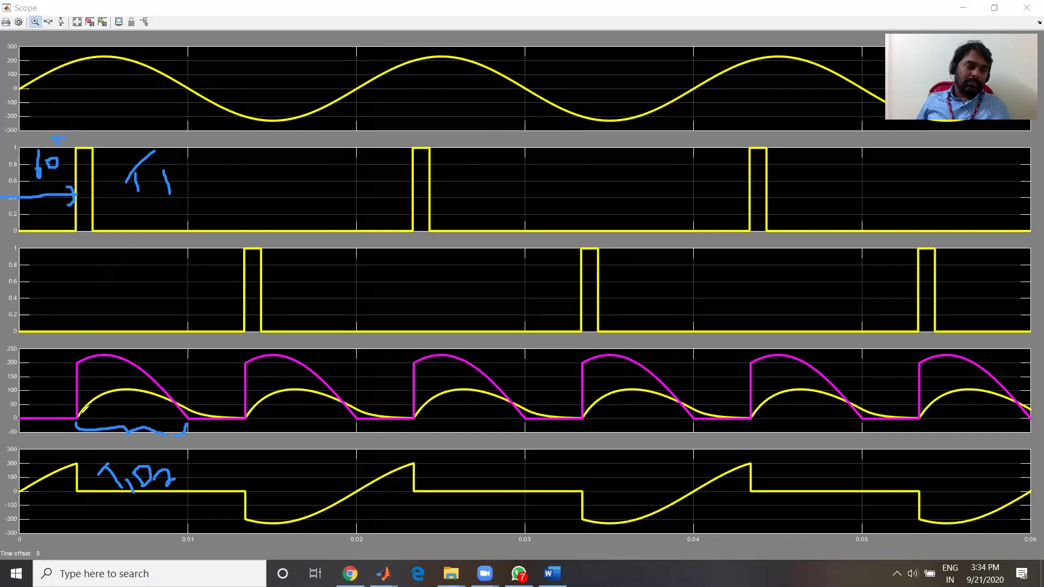
Highlight the first load current decay and underline the freewheeling interval with the label T1 D1
mouse_move(175, 403)
mouse_down()
mouse_move(217, 418)
mouse_move(219, 429)
mouse_move(220, 420)
mouse_up()
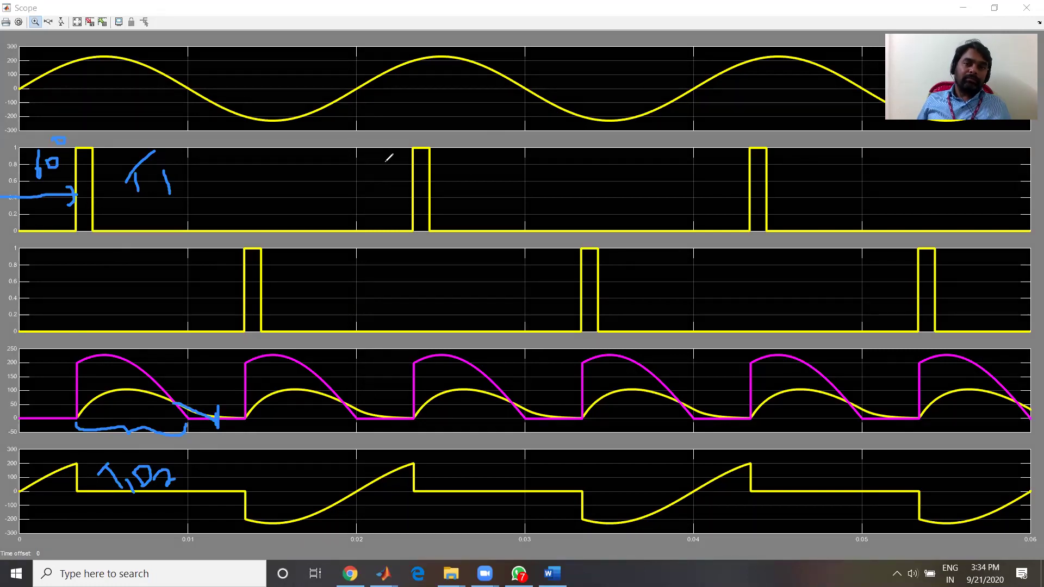
drag(189, 417, 243, 418)
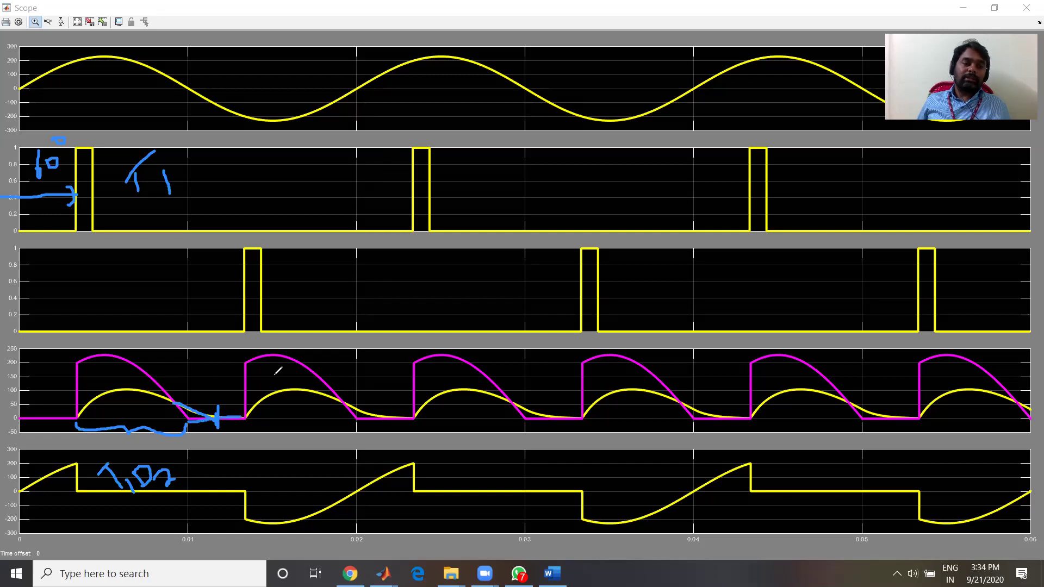
mouse_move(198, 466)
mouse_down()
mouse_move(218, 473)
mouse_move(230, 460)
mouse_move(245, 471)
mouse_up()
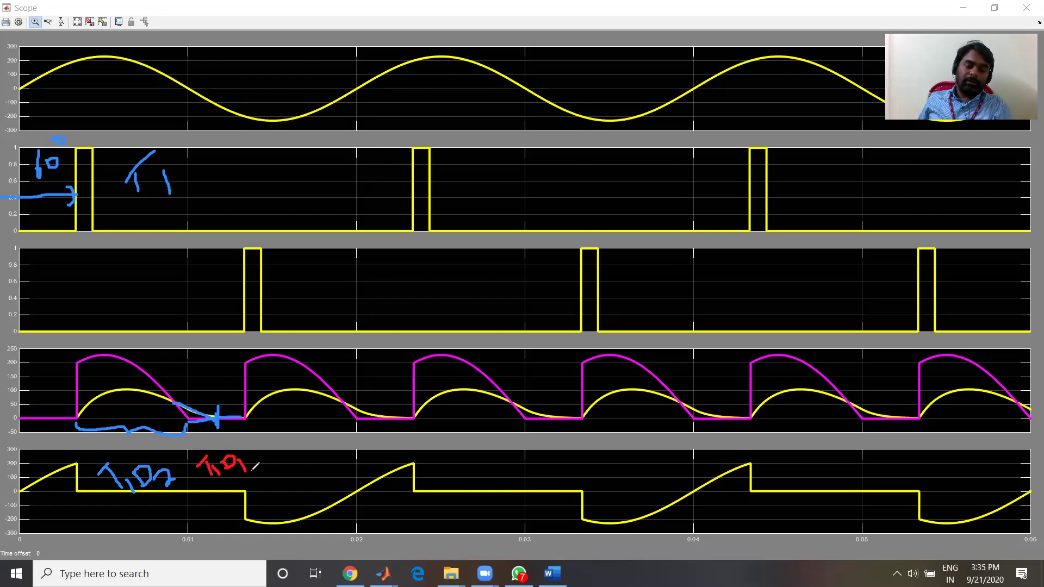
drag(188, 425, 238, 425)
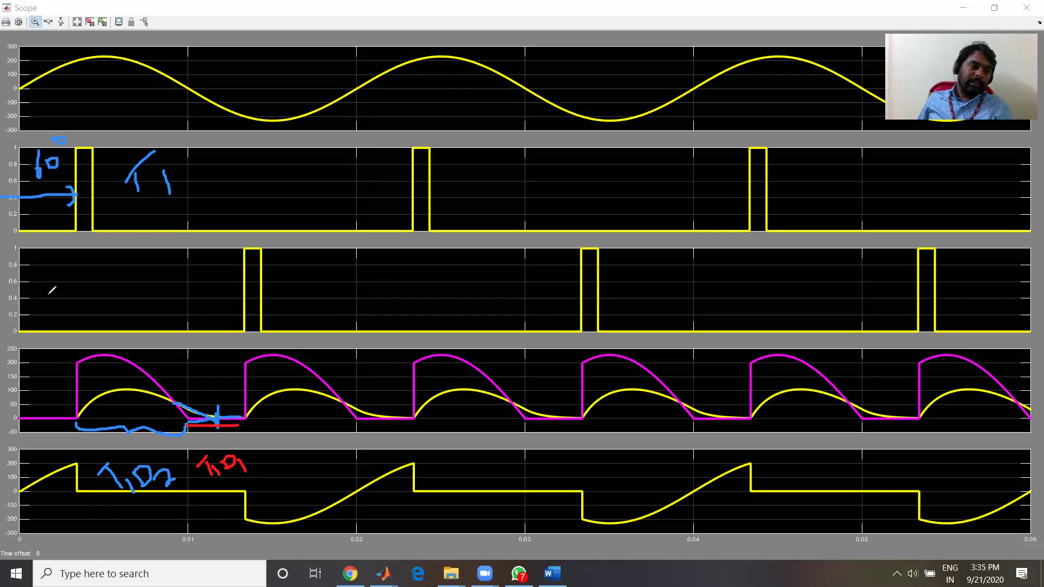
Mark the firing delay of the T2 pulse and bracket the second conduction interval with the label T2 D1
mouse_move(20, 281)
mouse_down()
mouse_move(235, 287)
mouse_move(235, 278)
mouse_move(232, 297)
mouse_move(283, 272)
mouse_up()
mouse_move(283, 274)
mouse_down()
mouse_move(284, 297)
mouse_move(297, 284)
mouse_move(304, 291)
mouse_move(293, 287)
mouse_up()
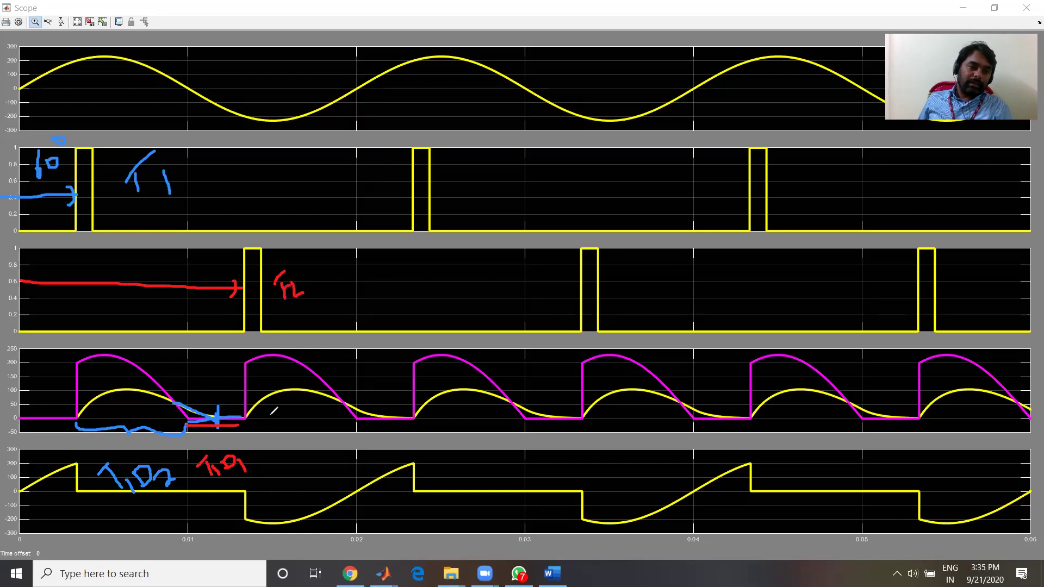
mouse_move(249, 419)
mouse_down()
mouse_move(353, 429)
mouse_move(364, 421)
mouse_up()
drag(277, 469, 294, 452)
mouse_move(292, 459)
mouse_down()
mouse_move(297, 480)
mouse_move(348, 482)
mouse_up()
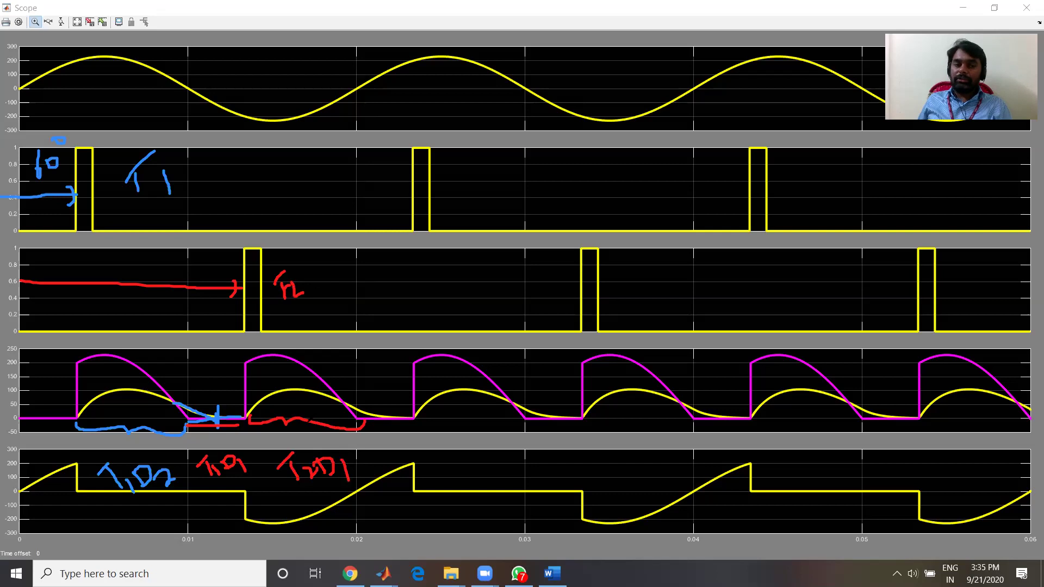
Trace the second half cycle's output voltage and current, then label and circle the freewheeling pair T2-D2
mouse_move(246, 419)
mouse_down()
mouse_move(254, 355)
mouse_move(304, 356)
mouse_move(334, 377)
mouse_move(360, 417)
mouse_up()
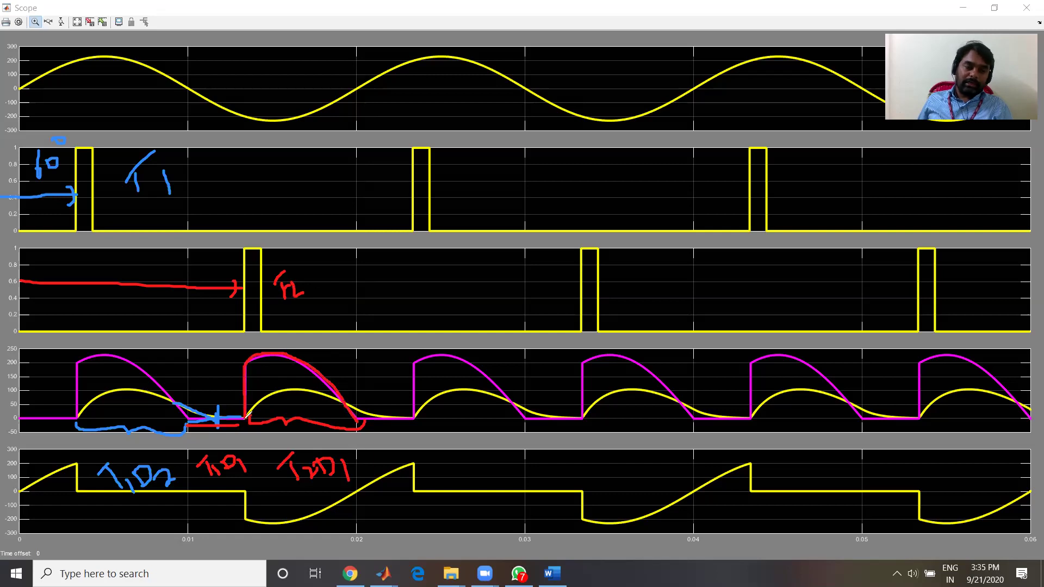
mouse_move(248, 417)
mouse_down()
mouse_move(333, 390)
mouse_move(416, 417)
mouse_move(416, 435)
mouse_move(416, 419)
mouse_move(407, 420)
mouse_up()
mouse_move(369, 452)
mouse_down()
mouse_move(377, 467)
mouse_move(377, 447)
mouse_move(385, 464)
mouse_move(408, 453)
mouse_move(447, 460)
mouse_move(479, 441)
mouse_up()
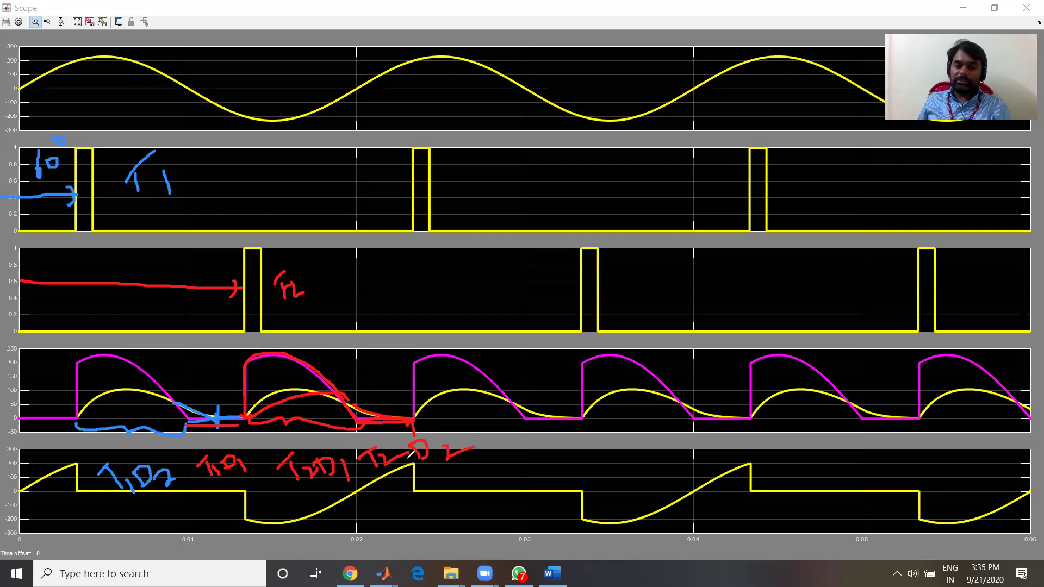
mouse_move(446, 434)
mouse_down()
mouse_move(362, 448)
mouse_move(440, 468)
mouse_move(467, 438)
mouse_up()
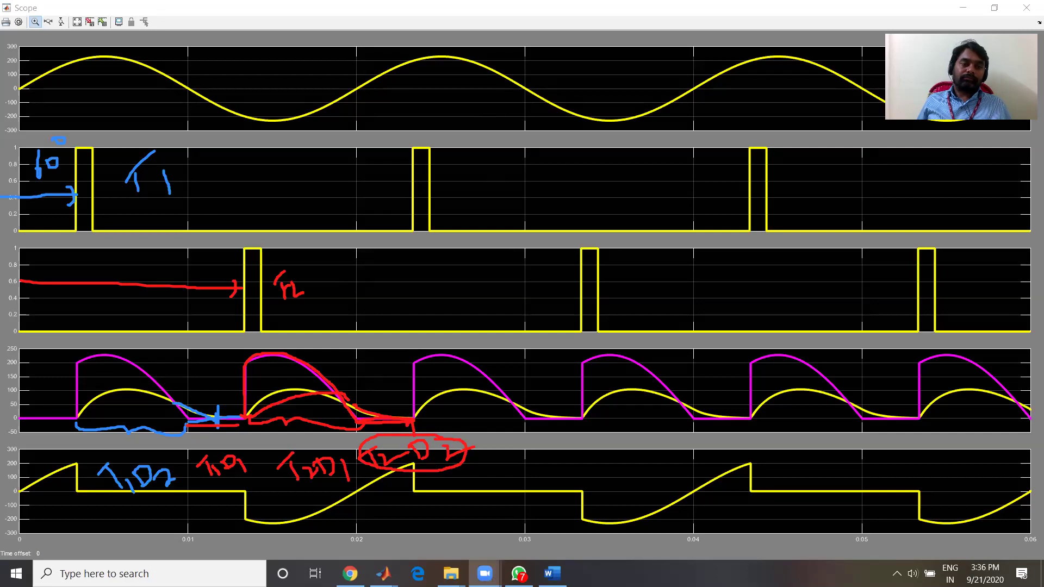
Erase the 60-degree case annotations from the Scope plots
drag(303, 476, 477, 432)
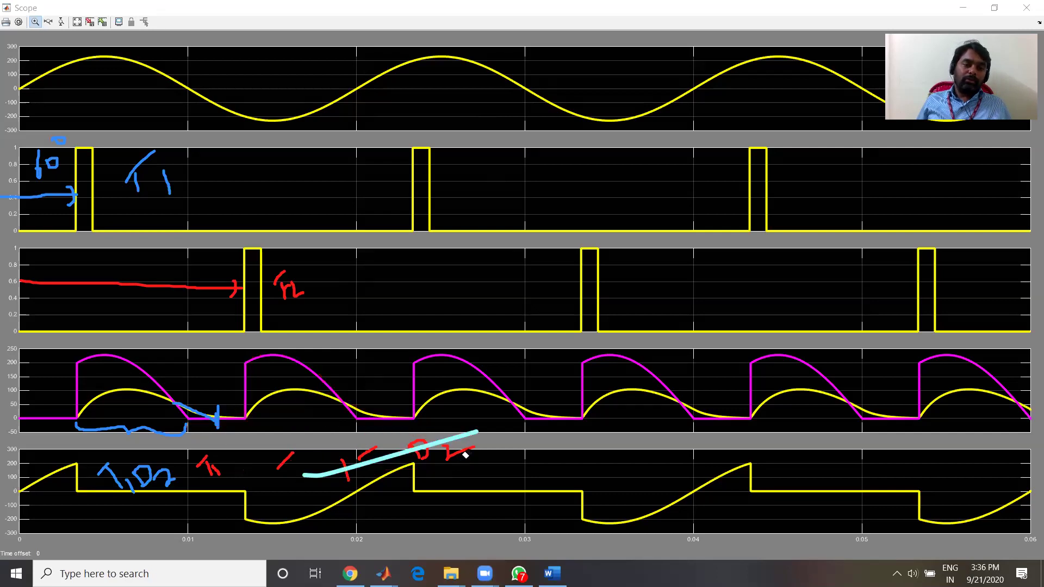
drag(125, 515, 239, 483)
drag(182, 420, 250, 387)
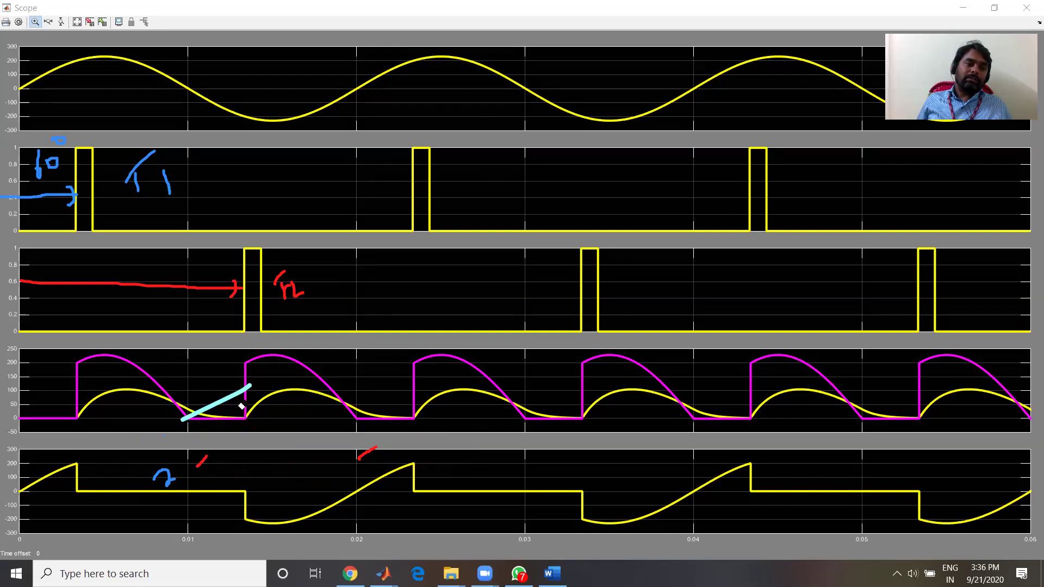
click(358, 459)
Set the phase delay of the T1 Pulse Generator to (0.02*90)/360 for a 90-degree firing angle
click(136, 187)
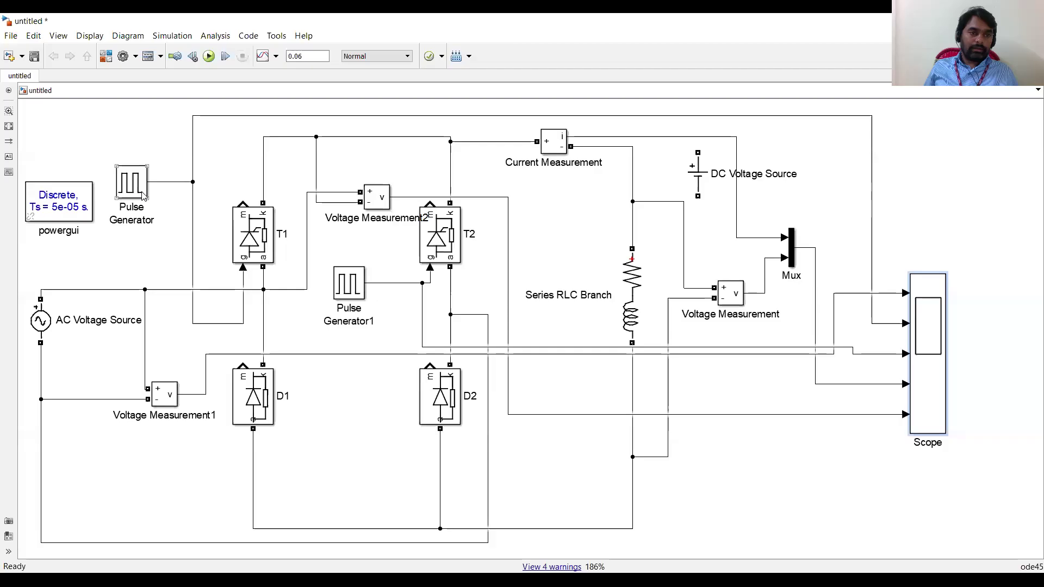
double_click(135, 185)
scroll(304, 218, down, 3)
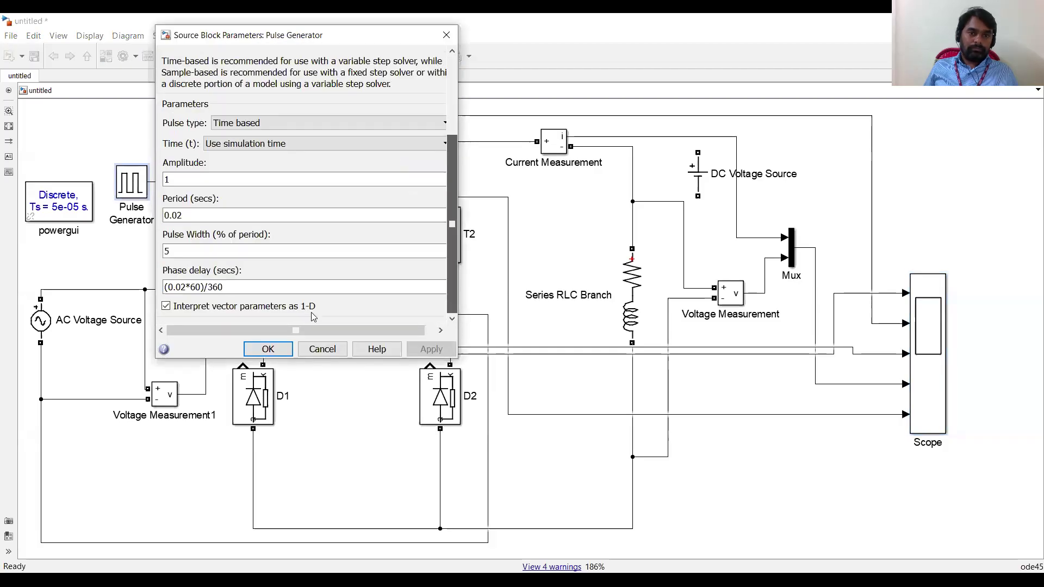
click(197, 287)
key(BackSpace)
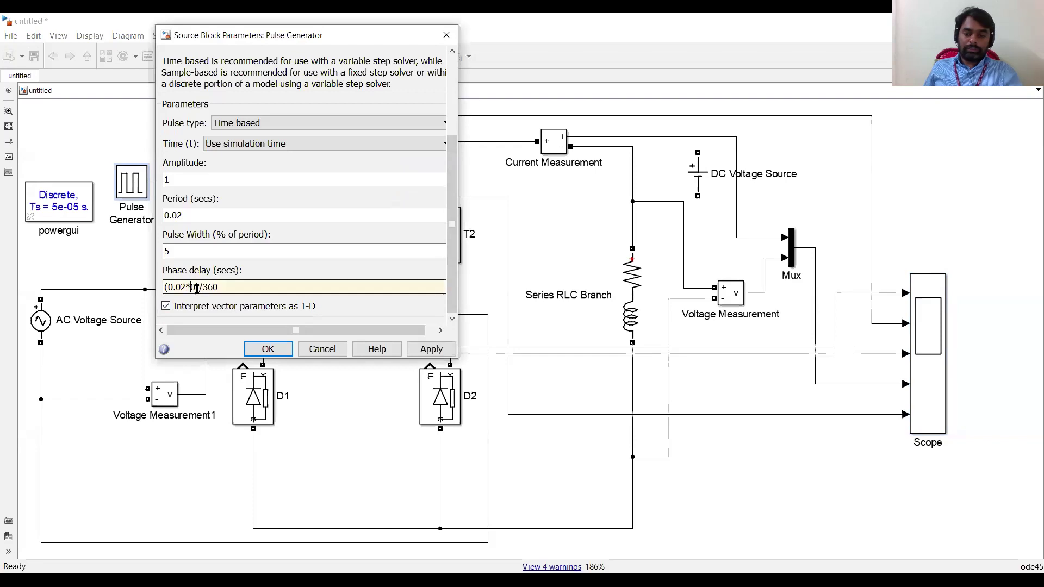
click(268, 349)
Set the phase delay of Pulse Generator1, which fires T2, to (0.02*(90+180))/360
double_click(352, 288)
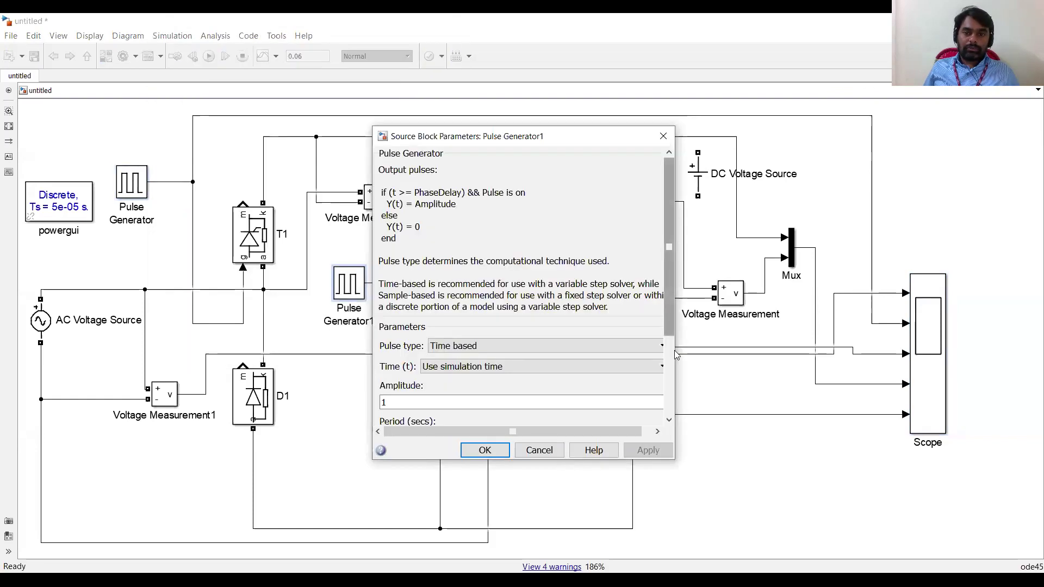
scroll(433, 390, down, 3)
click(413, 388)
key(BackSpace)
text(90+180))/360)
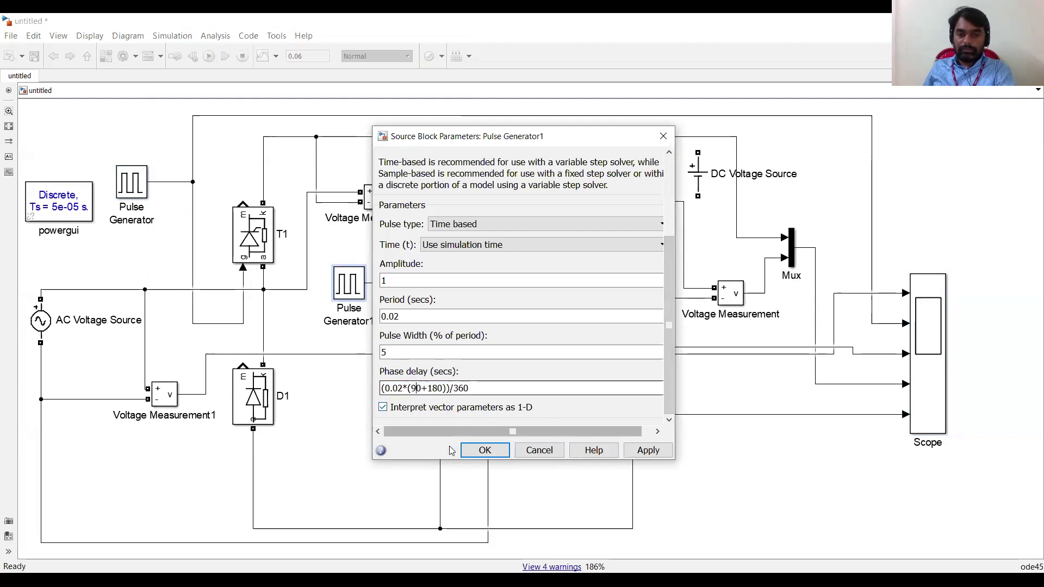
click(485, 450)
Run the simulation and open the Scope to display the waveforms
click(209, 56)
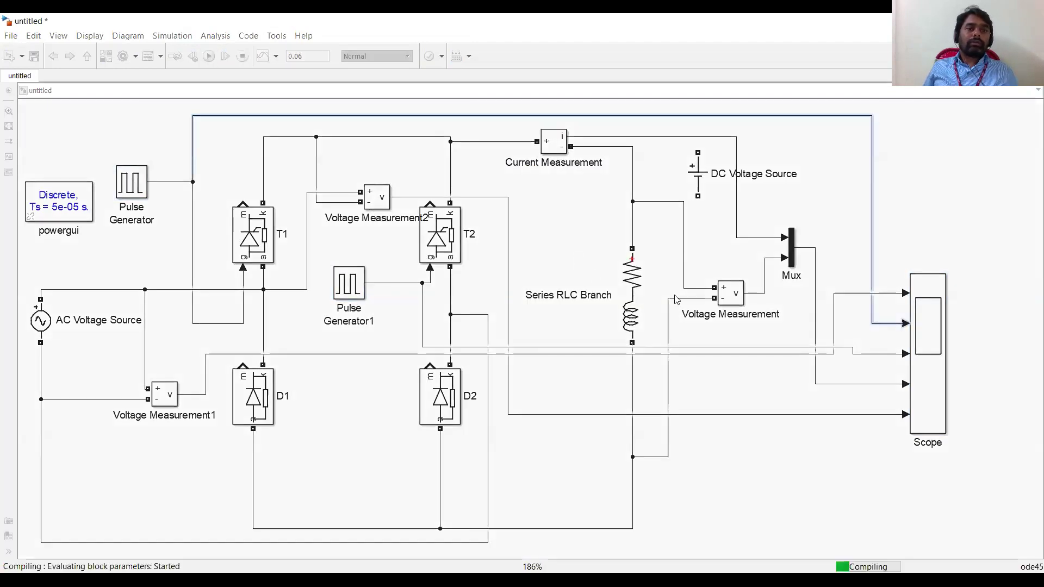
click(930, 297)
double_click(930, 296)
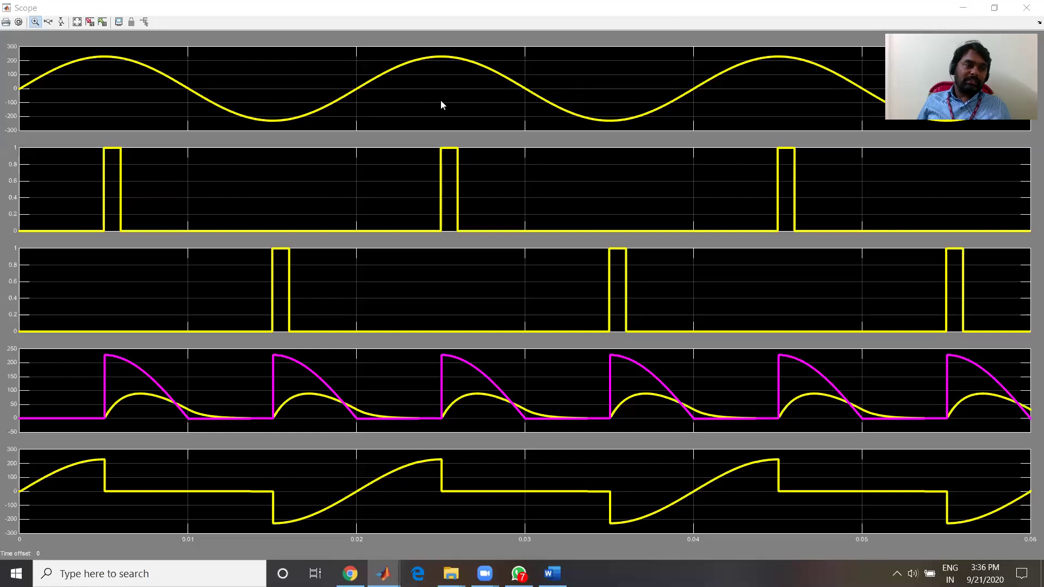
Mark the first T1 pulse's firing delay with an arrow, link it to the source voltage peak, and label it 90° and T1
mouse_move(17, 190)
mouse_down()
mouse_move(103, 190)
mouse_move(91, 204)
mouse_up()
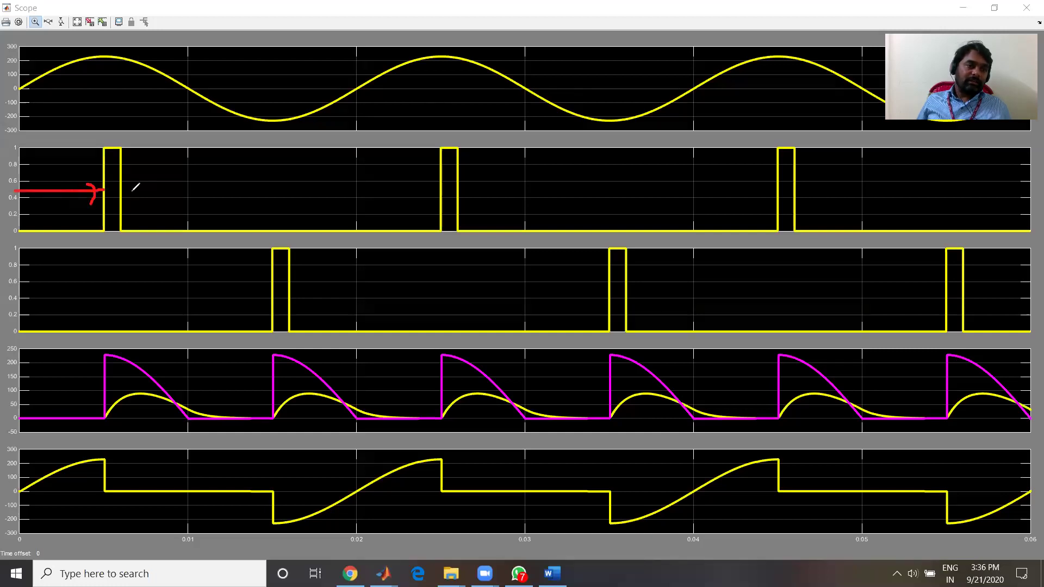
drag(99, 148, 99, 56)
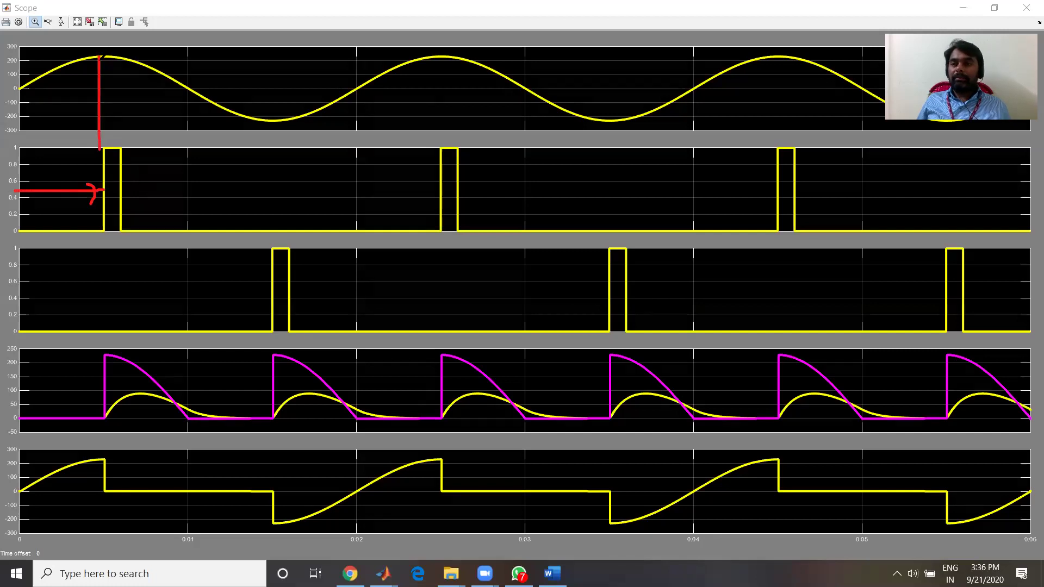
mouse_move(48, 163)
mouse_down()
mouse_move(37, 168)
mouse_move(51, 184)
mouse_move(96, 127)
mouse_up()
mouse_move(140, 163)
mouse_down()
mouse_move(145, 190)
mouse_move(144, 160)
mouse_up()
drag(154, 172, 159, 184)
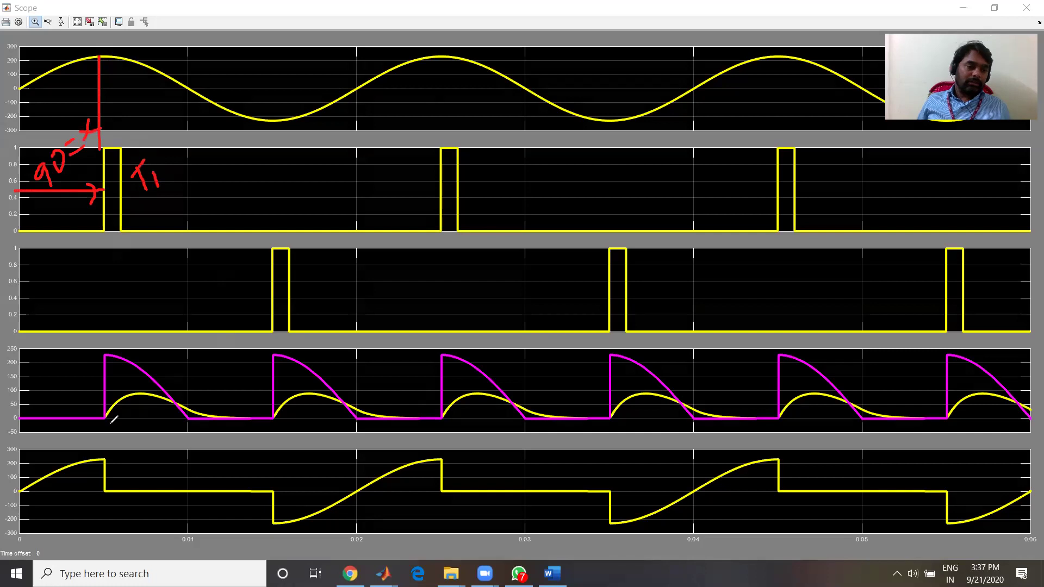
Trace the first half cycle's output voltage and load current in red and point an arrow at the voltage zero crossing
mouse_move(105, 422)
mouse_down()
mouse_move(109, 356)
mouse_move(157, 375)
mouse_move(185, 421)
mouse_up()
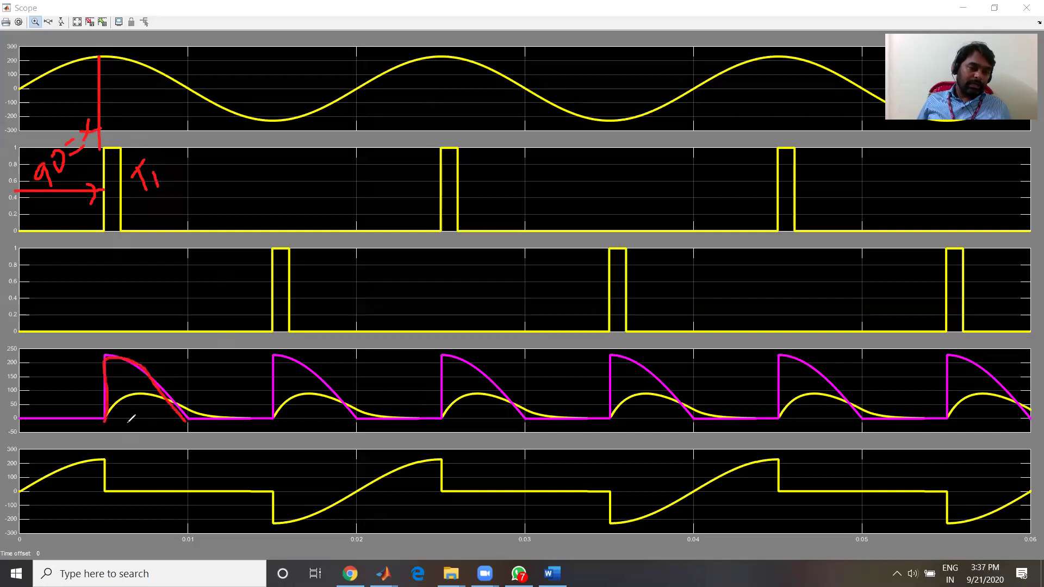
mouse_move(116, 406)
mouse_down()
mouse_move(142, 395)
mouse_move(262, 420)
mouse_up()
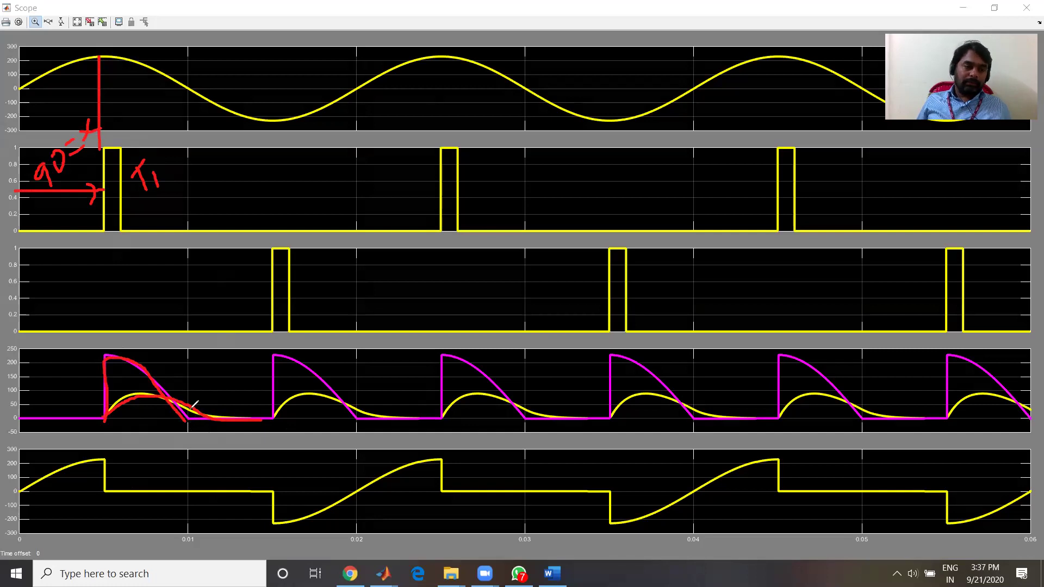
drag(136, 449, 185, 423)
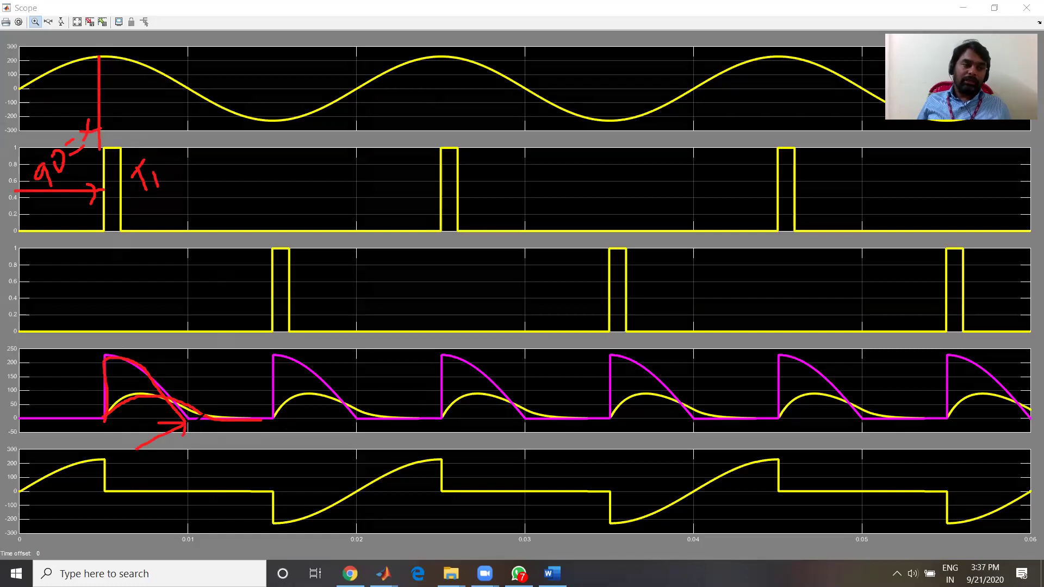
Bracket the first conduction interval with the label T1 D2, then label the freewheeling interval T1 D1 and underline it
mouse_move(89, 350)
mouse_down()
mouse_move(140, 330)
mouse_move(179, 350)
mouse_up()
mouse_move(122, 322)
mouse_down()
mouse_move(110, 304)
mouse_move(121, 298)
mouse_move(131, 318)
mouse_move(158, 298)
mouse_move(172, 310)
mouse_up()
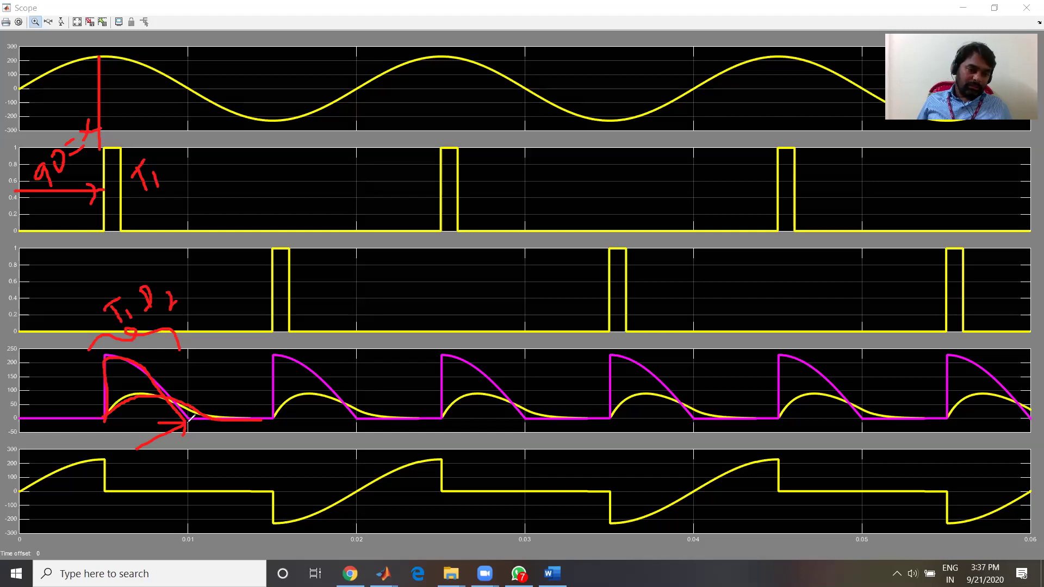
mouse_move(200, 374)
mouse_down()
mouse_move(202, 390)
mouse_move(205, 364)
mouse_move(212, 391)
mouse_move(245, 390)
mouse_up()
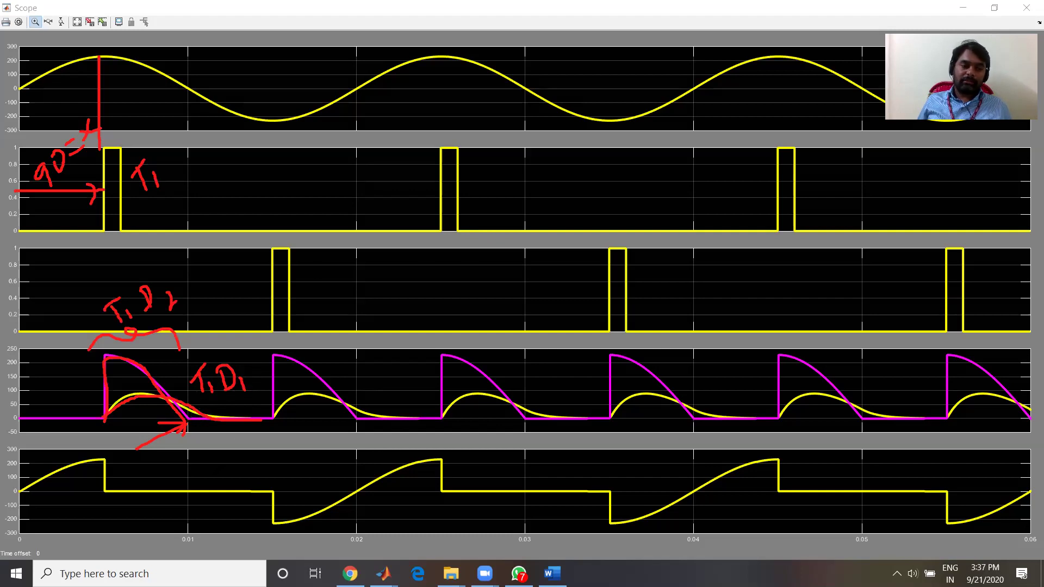
drag(199, 411, 255, 416)
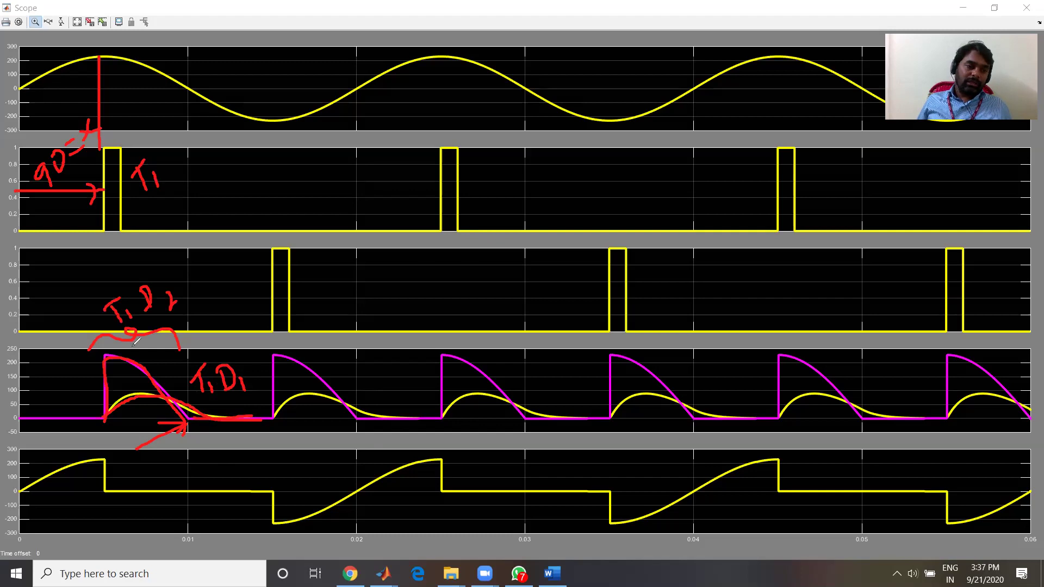
Mark the full T1 conduction span, ticking both T1 labels, and trace the matching zero interval on the thyristor voltage plot
drag(100, 349, 101, 372)
drag(266, 407, 266, 418)
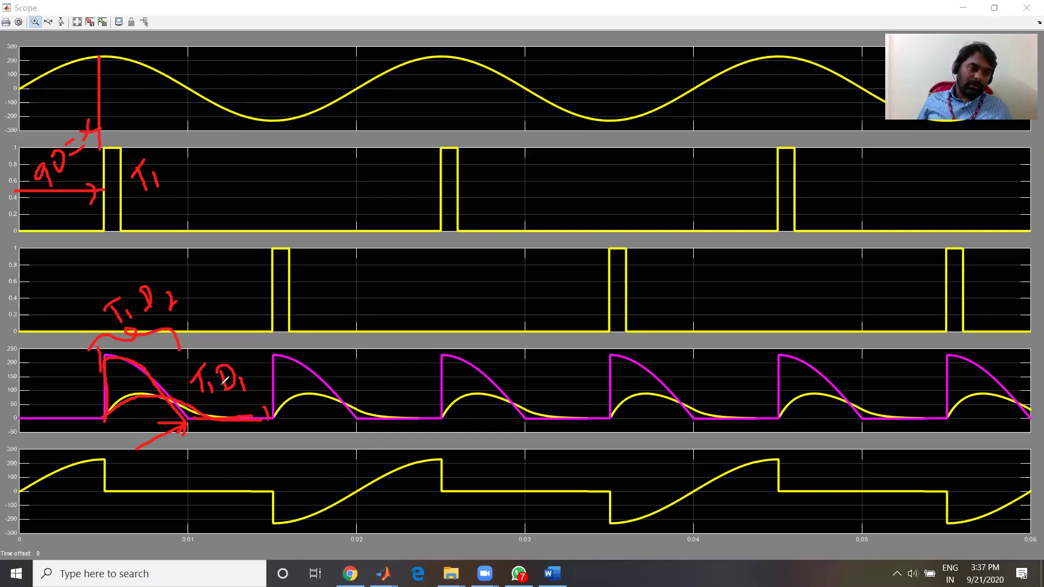
drag(134, 265, 108, 291)
drag(192, 359, 207, 339)
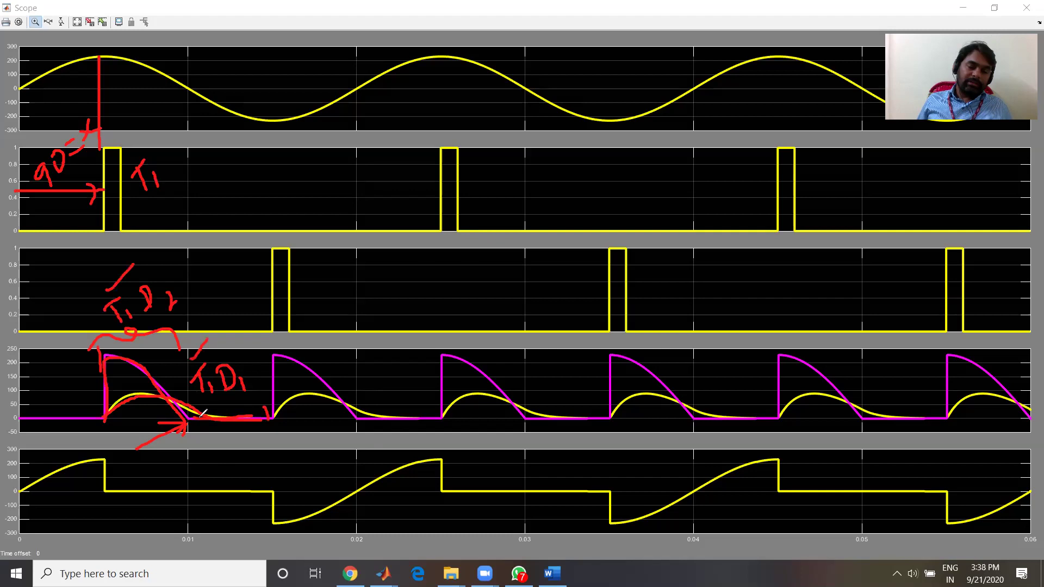
drag(105, 490, 272, 488)
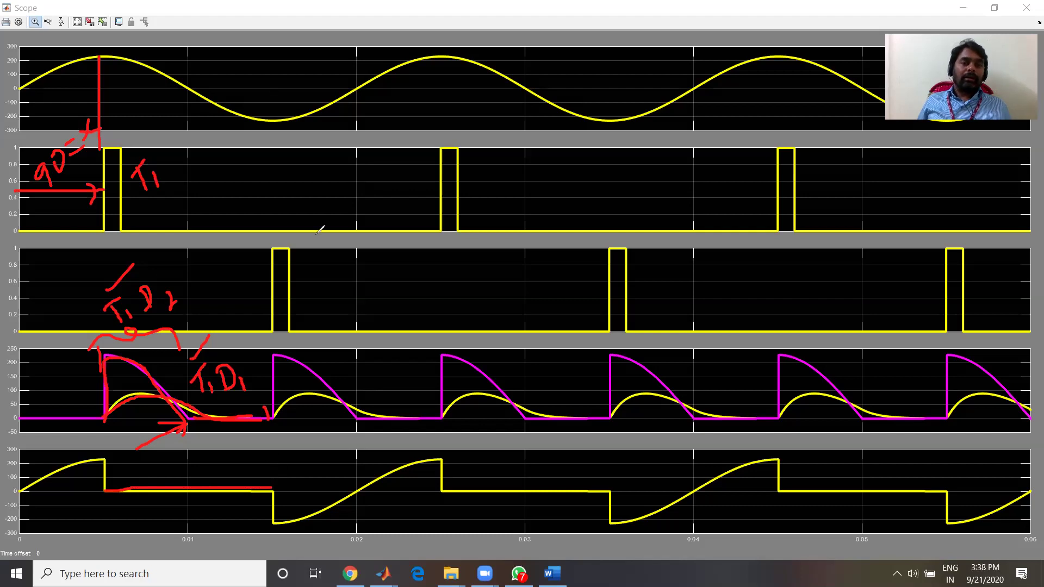
Mark the firing delay of the first T2 pulse with an arrow, label it T2, and outline the pulse in green
mouse_move(31, 284)
mouse_down()
mouse_move(255, 278)
mouse_move(268, 302)
mouse_up()
mouse_move(324, 279)
mouse_down()
mouse_move(328, 297)
mouse_move(334, 282)
mouse_move(356, 305)
mouse_up()
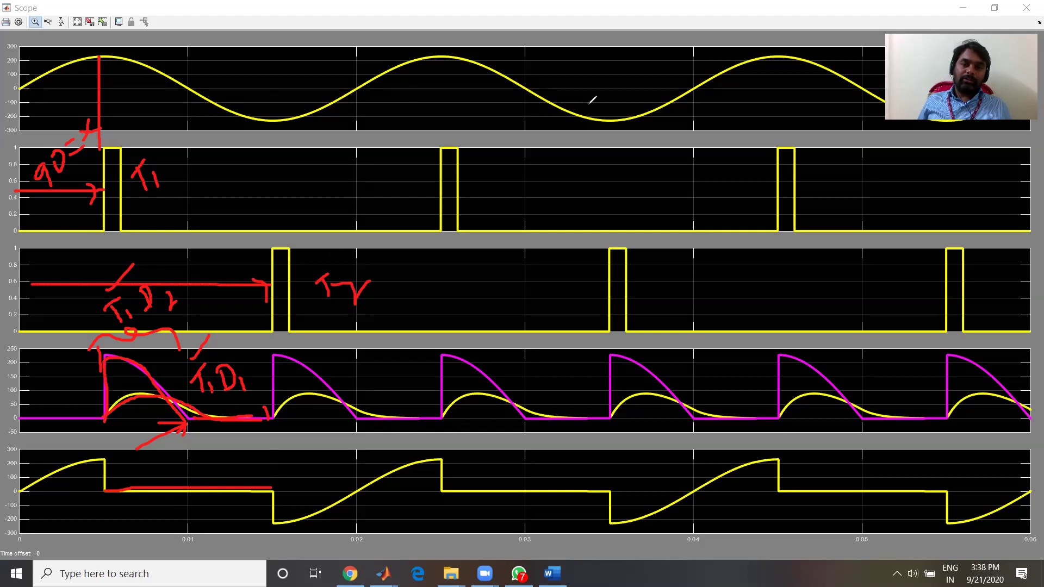
mouse_move(272, 326)
mouse_down()
mouse_move(272, 260)
mouse_move(289, 298)
mouse_up()
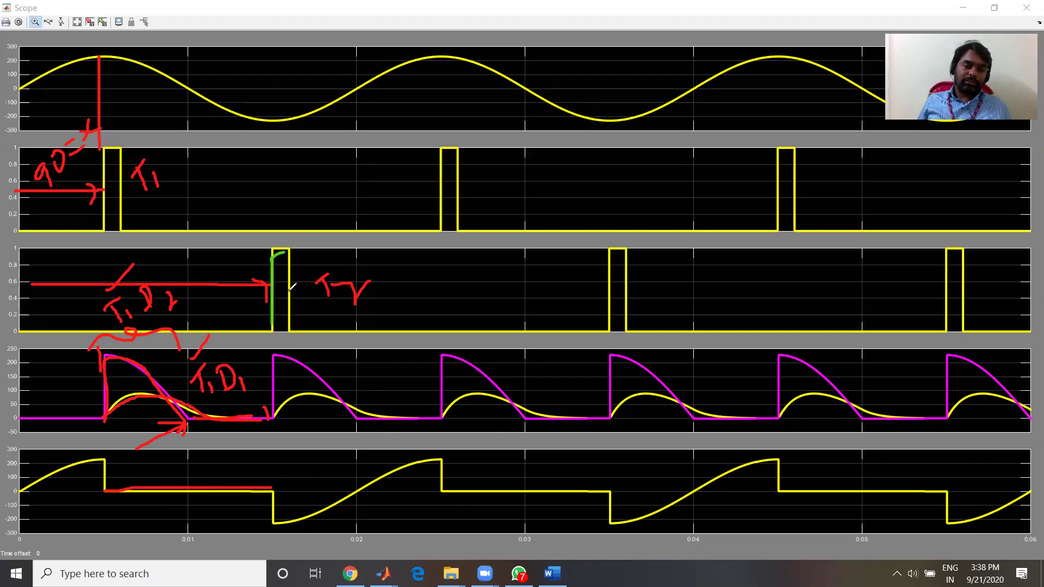
Trace the second half cycle's output voltage and load current in green and underline its freewheeling interval
mouse_move(272, 416)
mouse_down()
mouse_move(272, 365)
mouse_move(331, 376)
mouse_move(358, 416)
mouse_up()
mouse_move(273, 417)
mouse_down()
mouse_move(322, 391)
mouse_move(377, 414)
mouse_up()
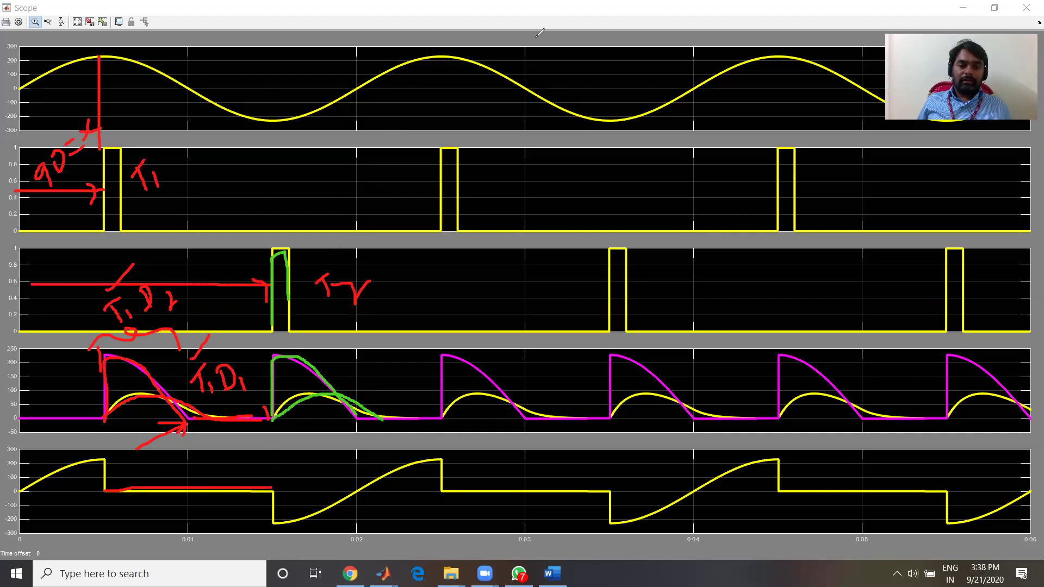
mouse_move(332, 444)
mouse_down()
mouse_move(357, 427)
mouse_move(419, 419)
mouse_move(360, 422)
mouse_move(442, 421)
mouse_up()
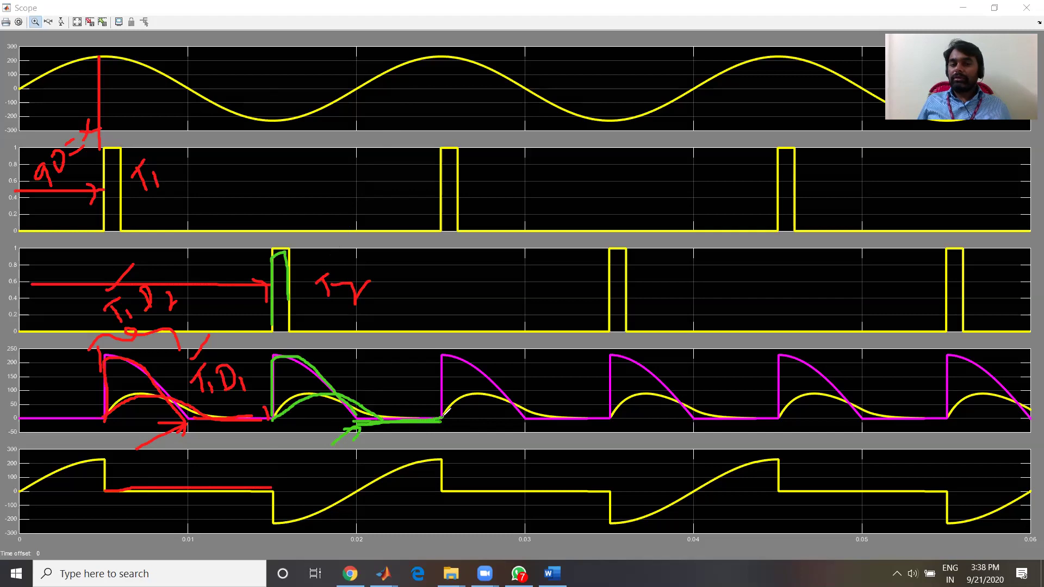
Bracket the second conduction interval and label it T2 D1, then label the freewheeling interval T2 D2
mouse_move(266, 434)
mouse_down()
mouse_move(372, 443)
mouse_move(375, 430)
mouse_up()
mouse_move(294, 471)
mouse_down()
mouse_move(304, 483)
mouse_move(348, 460)
mouse_move(356, 470)
mouse_move(359, 447)
mouse_move(372, 476)
mouse_up()
drag(367, 425, 443, 425)
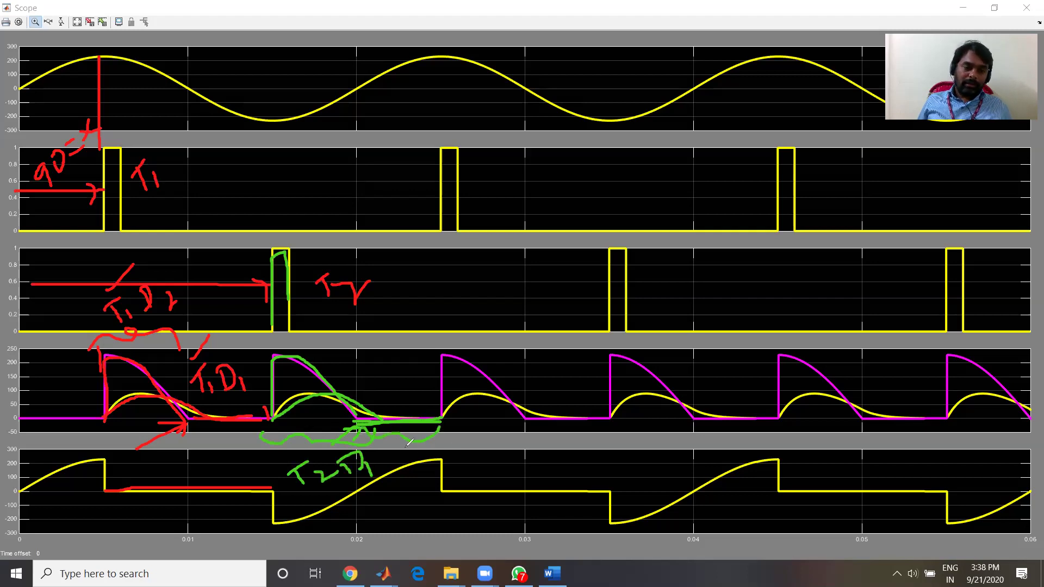
mouse_move(431, 444)
mouse_down()
mouse_move(443, 459)
mouse_move(437, 439)
mouse_move(462, 460)
mouse_move(467, 453)
mouse_up()
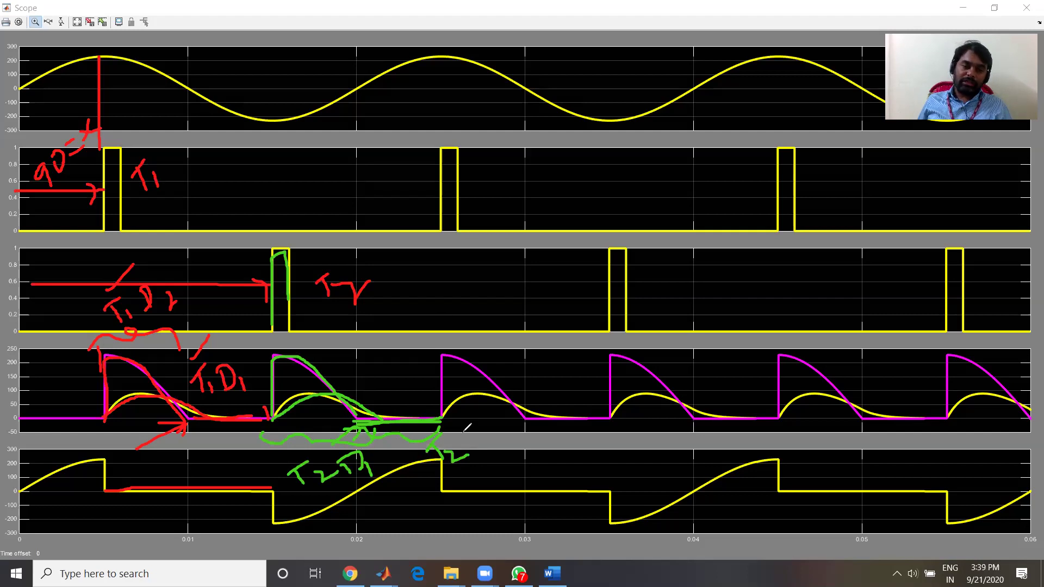
drag(466, 428, 523, 439)
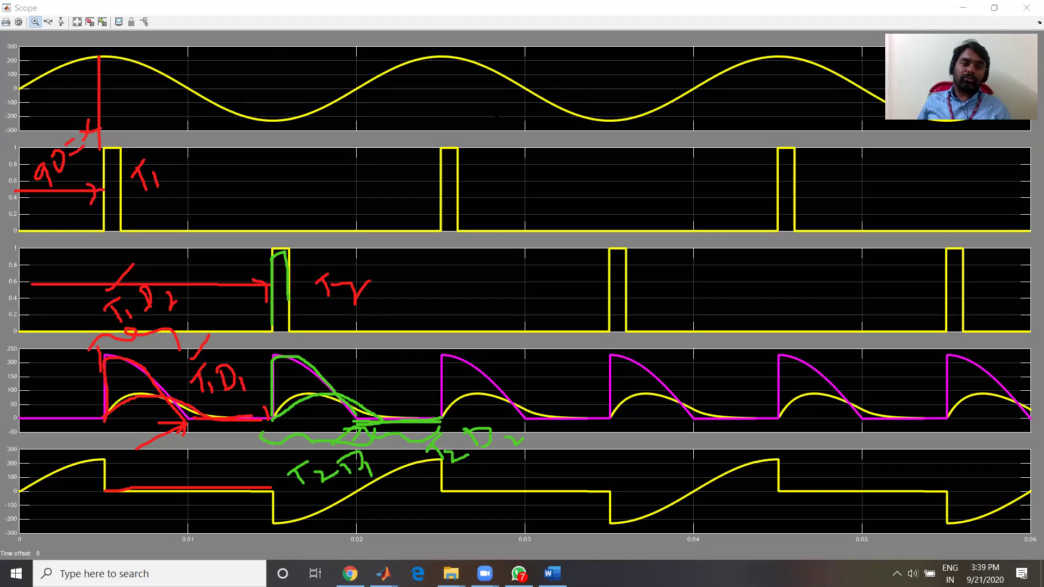
Erase the 90-degree case annotations from the Scope plots
mouse_move(15, 244)
mouse_down()
mouse_move(326, 295)
mouse_move(147, 383)
mouse_move(576, 441)
mouse_move(526, 414)
mouse_move(248, 467)
mouse_up()
mouse_move(300, 369)
mouse_down()
mouse_move(222, 338)
mouse_move(129, 345)
mouse_move(224, 386)
mouse_move(205, 492)
mouse_move(302, 468)
mouse_up()
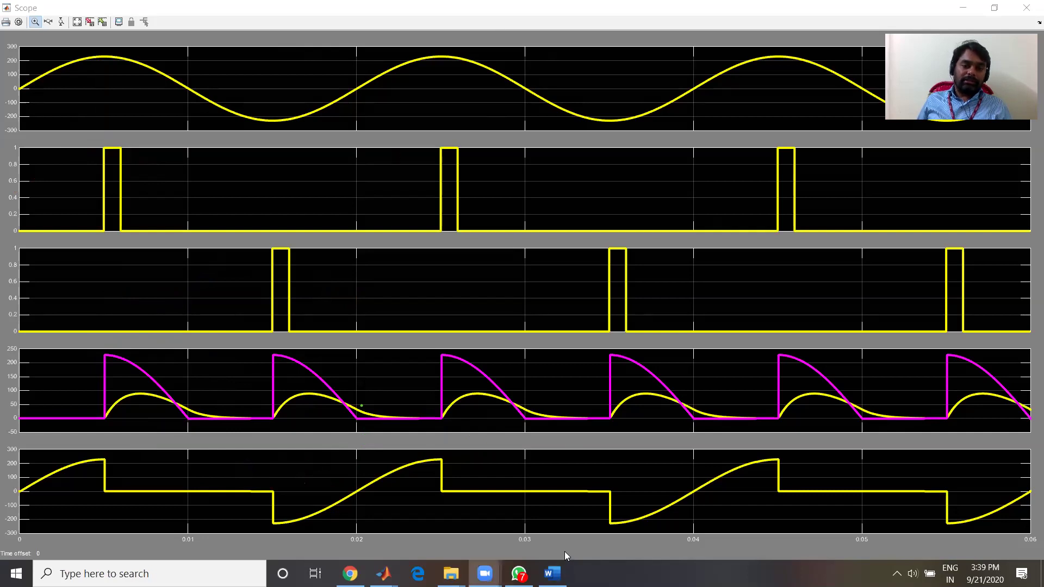
Switch to the Word document EXPERIMENT-9.3 and mark the freewheeling intervals on the V0/I0 waveform of figure (b)
click(553, 574)
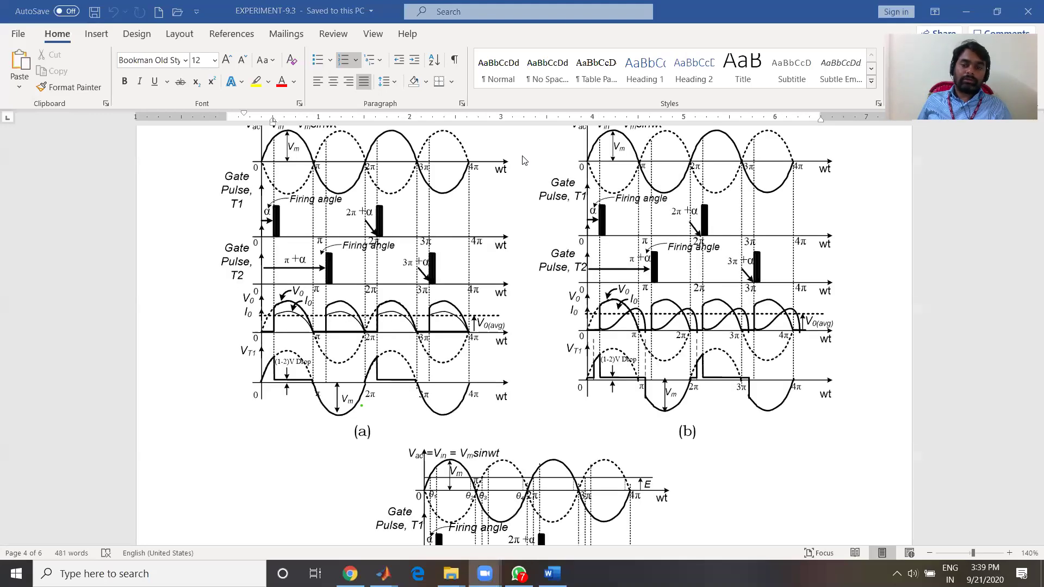
scroll(557, 335, down, 3)
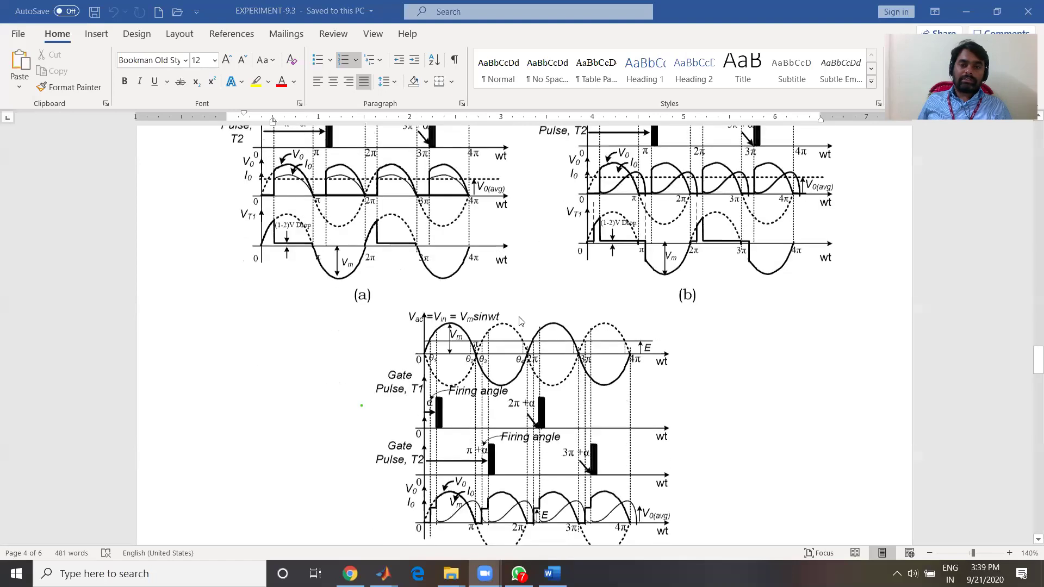
scroll(522, 321, up, 2)
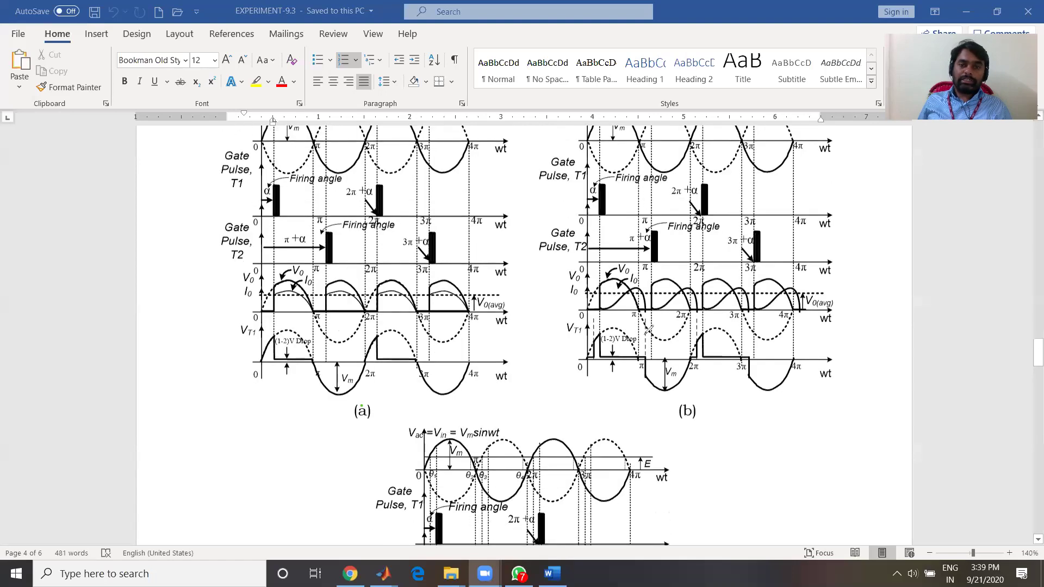
scroll(642, 329, up, 1)
drag(651, 330, 632, 330)
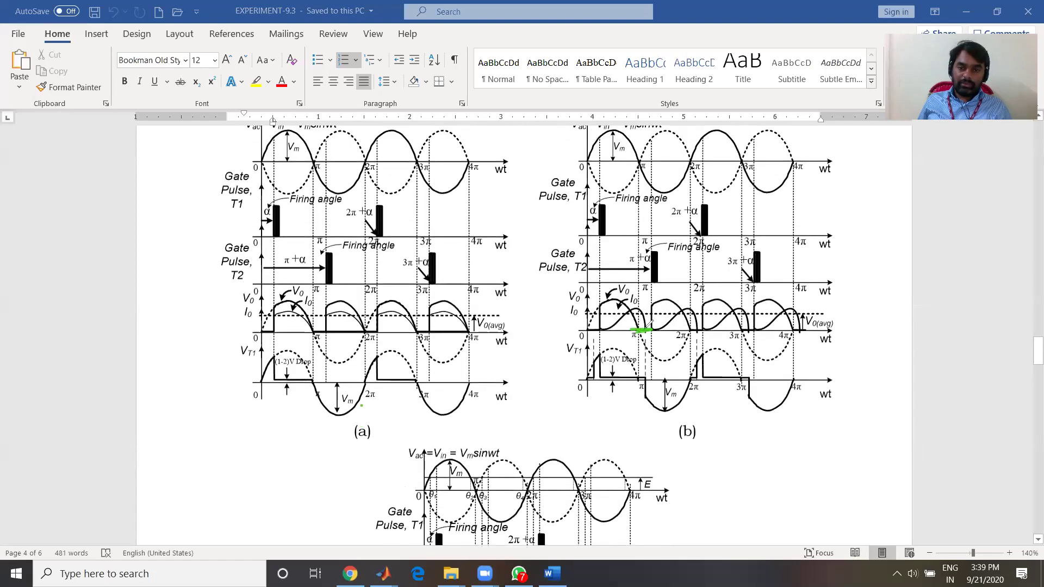
mouse_move(700, 328)
mouse_down()
mouse_move(659, 330)
mouse_move(687, 312)
mouse_move(696, 330)
mouse_move(679, 297)
mouse_move(694, 325)
mouse_up()
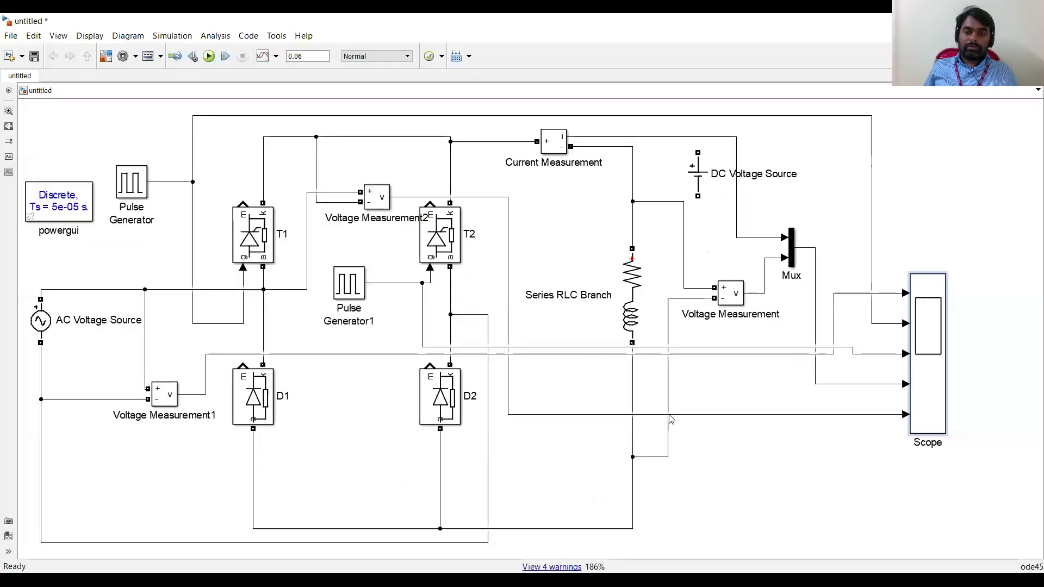
Set the inductance of the Series RLC Branch load to 5
click(633, 289)
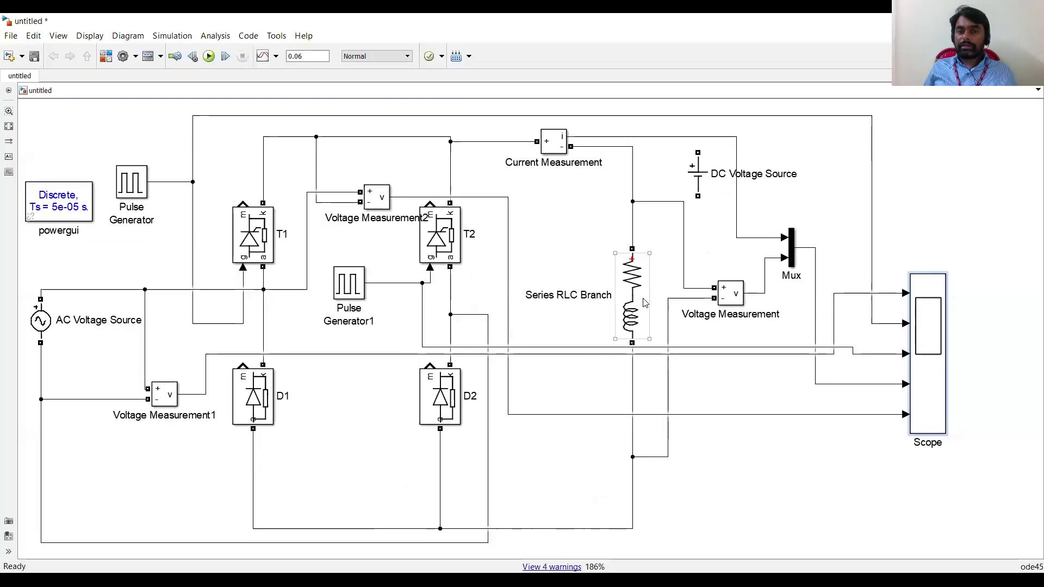
double_click(643, 297)
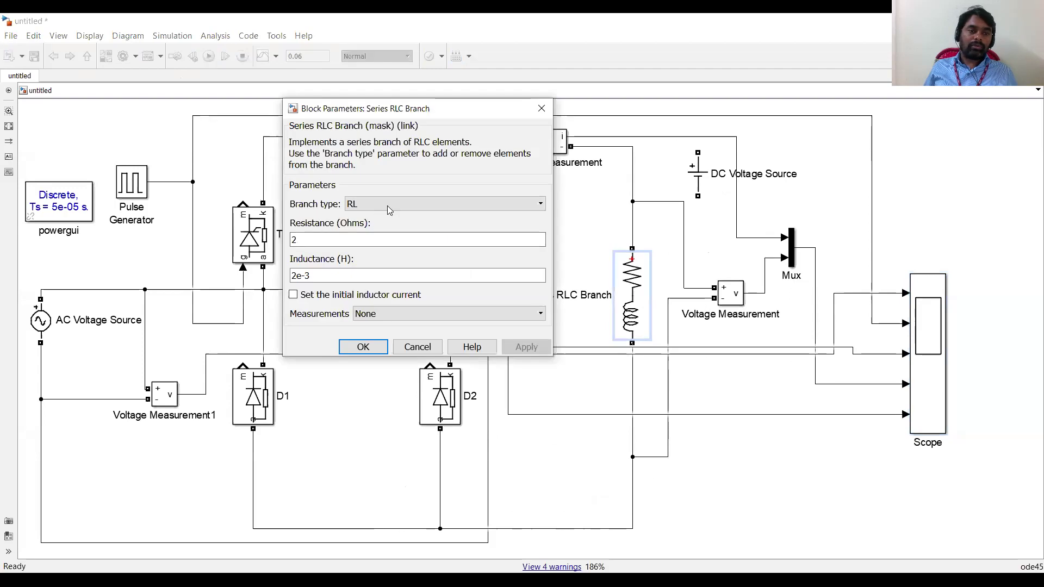
drag(311, 276, 294, 276)
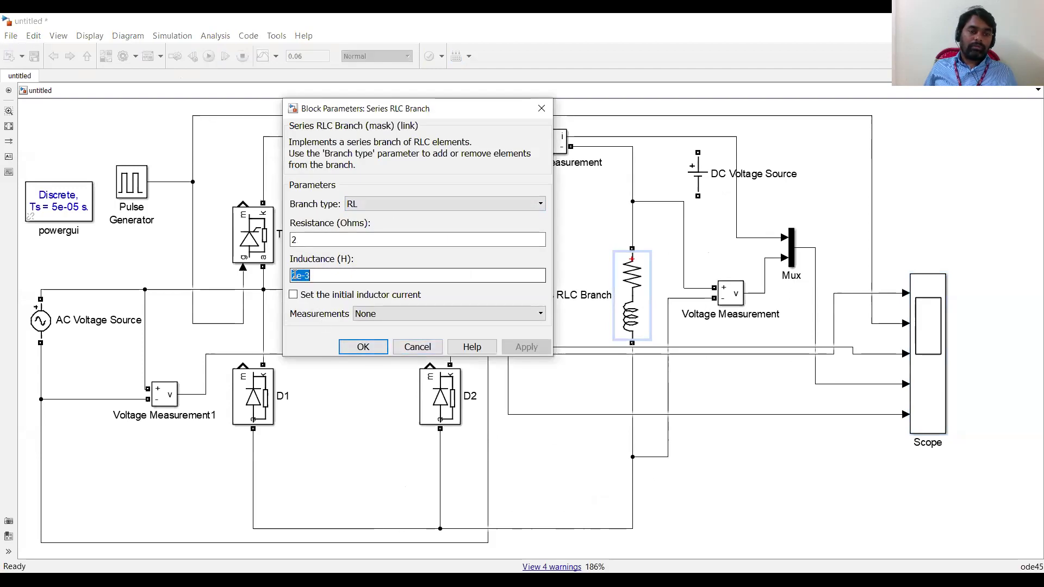
key(Delete)
text(5)
click(368, 351)
Replace the wire below the Series RLC Branch with the DC Voltage Source, connected in series to the return line
click(633, 388)
key(Delete)
click(696, 181)
drag(696, 181, 635, 381)
drag(632, 430, 632, 457)
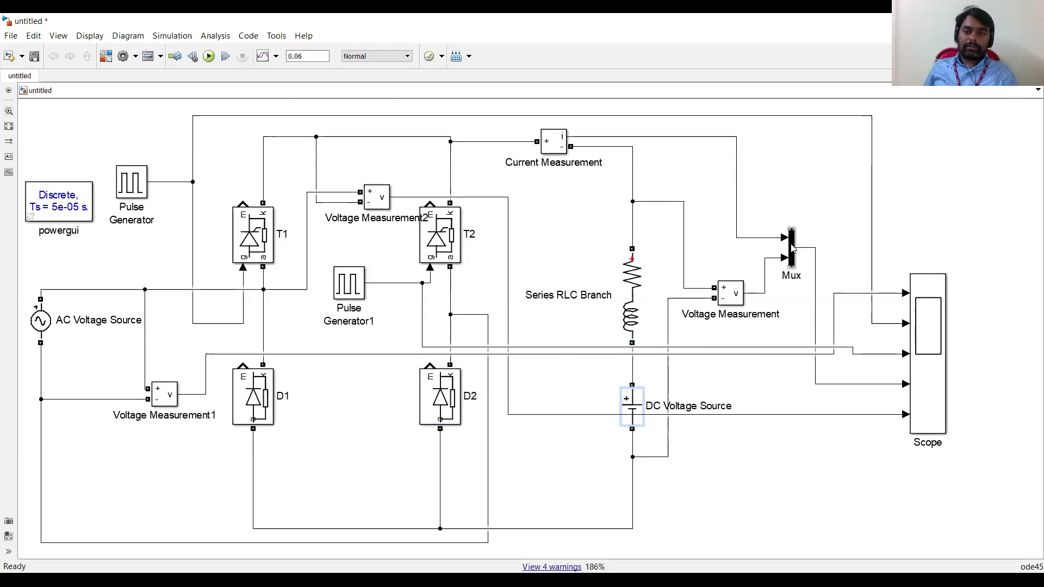
Duplicate the Mux, then copy the Voltage Measurement block and connect the copy across the DC Voltage Source
drag(791, 252, 847, 249)
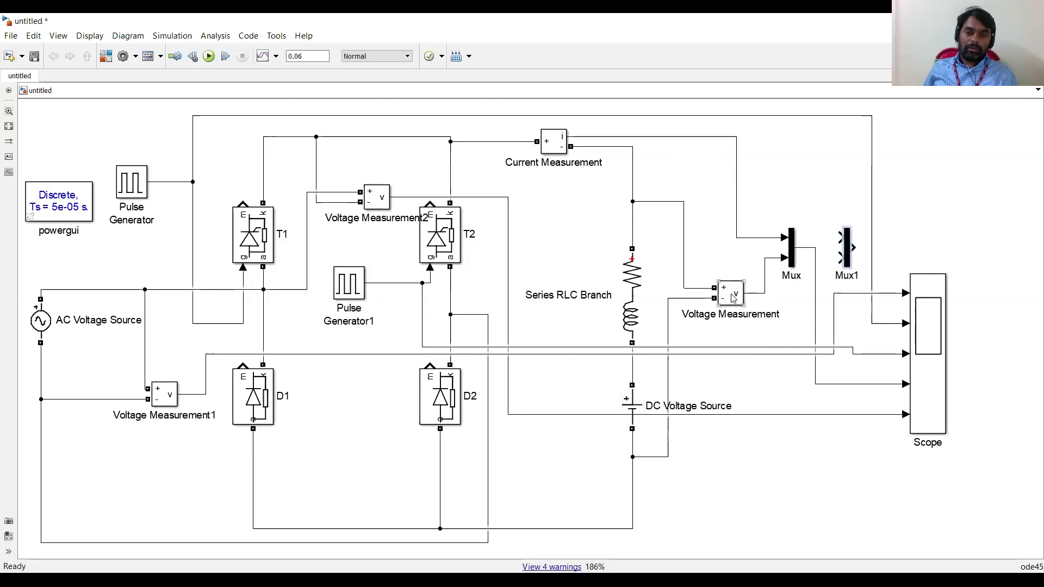
mouse_move(737, 302)
mouse_down()
mouse_move(769, 395)
mouse_move(630, 366)
mouse_up()
mouse_move(745, 388)
mouse_down()
mouse_move(729, 423)
mouse_move(633, 457)
mouse_up()
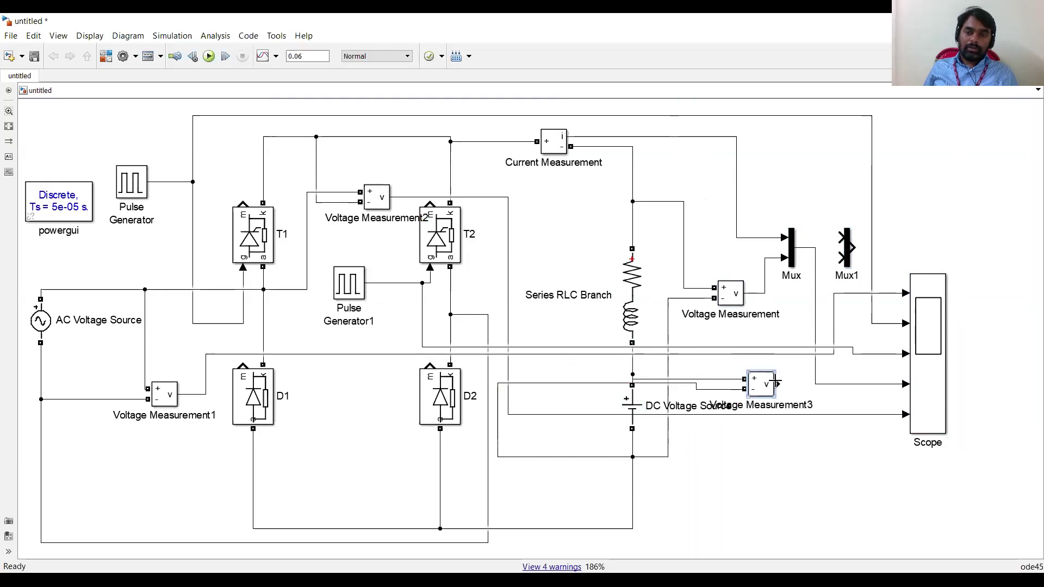
Combine the outputs of Voltage Measurement3 and Voltage Measurement1 in Mux1 and feed it to the Scope's first input in place of the direct wire
mouse_move(777, 385)
mouse_down()
mouse_move(811, 287)
mouse_move(810, 250)
mouse_move(842, 239)
mouse_move(843, 254)
mouse_move(662, 280)
mouse_move(315, 373)
mouse_move(280, 373)
mouse_move(324, 376)
mouse_move(223, 354)
mouse_up()
click(888, 294)
key(Delete)
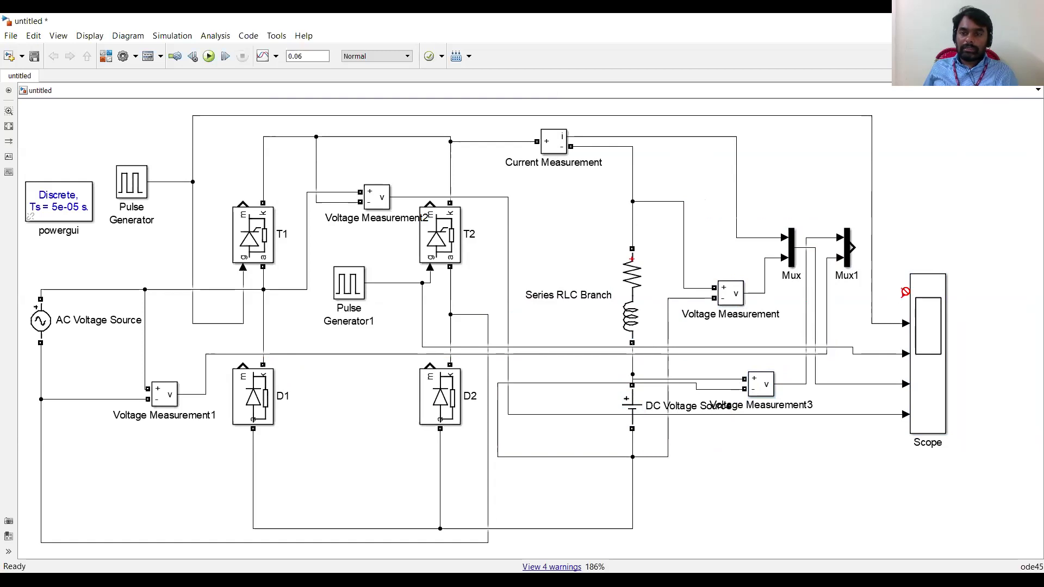
drag(905, 293, 856, 247)
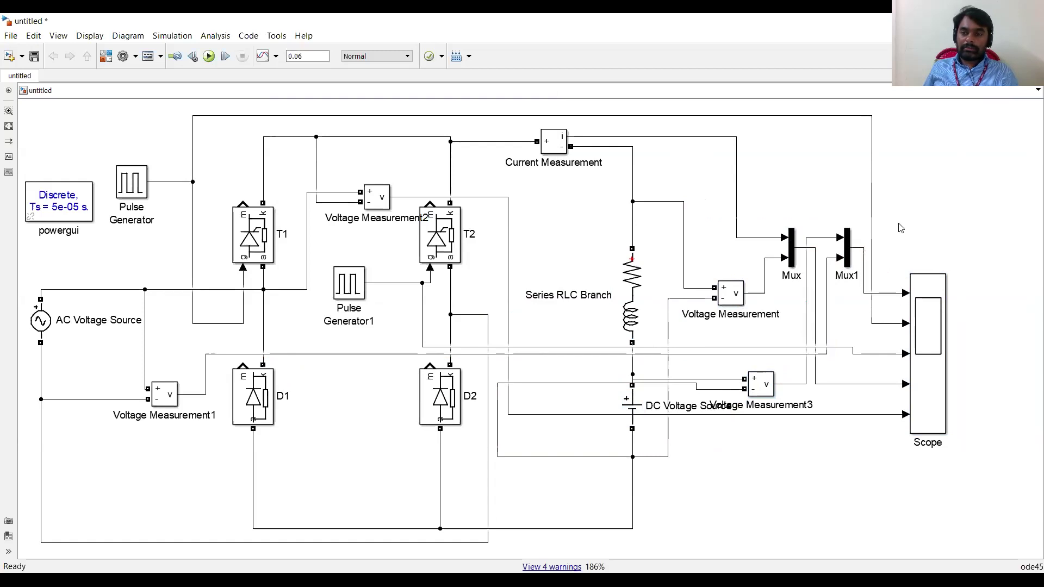
key(space)
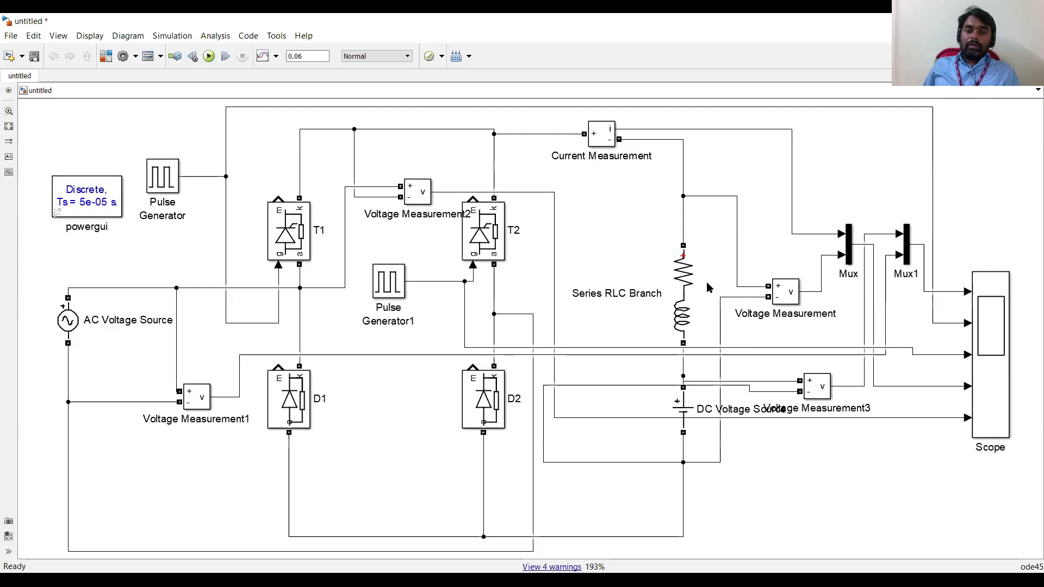
Set the Pulse Generator's phase delay to (0.02*30)/360
click(162, 186)
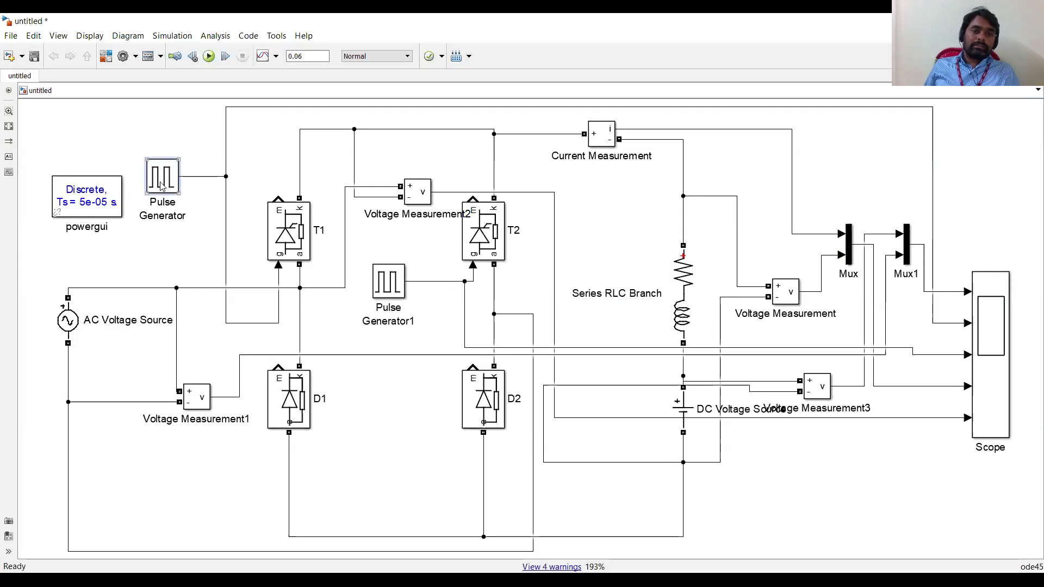
double_click(162, 186)
scroll(211, 298, down, 5)
click(226, 281)
click(229, 282)
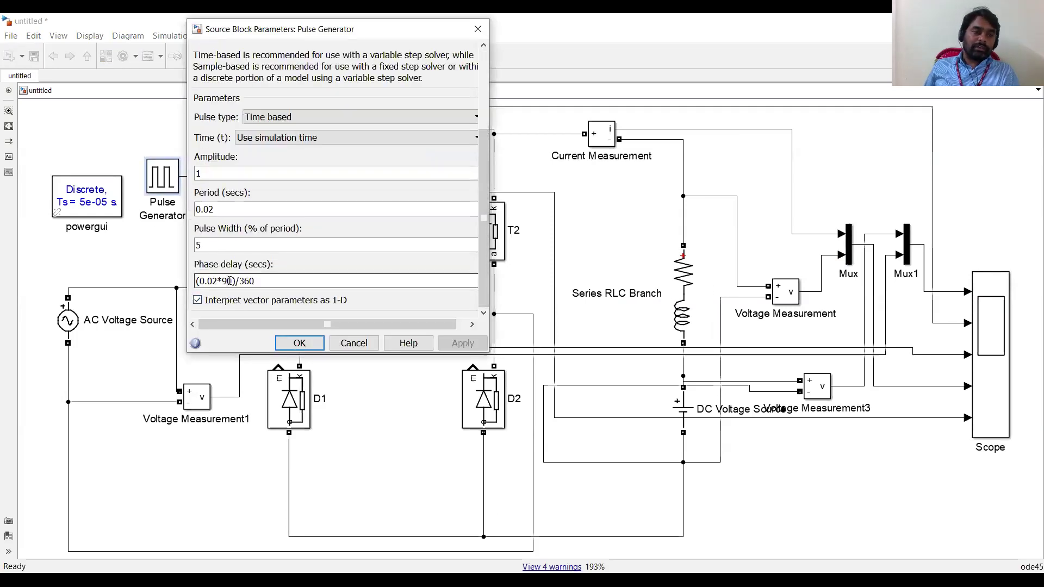
key(BackSpace)
text(3)
click(300, 342)
Change the firing angle in Pulse Generator1's phase delay to 30 degrees
double_click(389, 281)
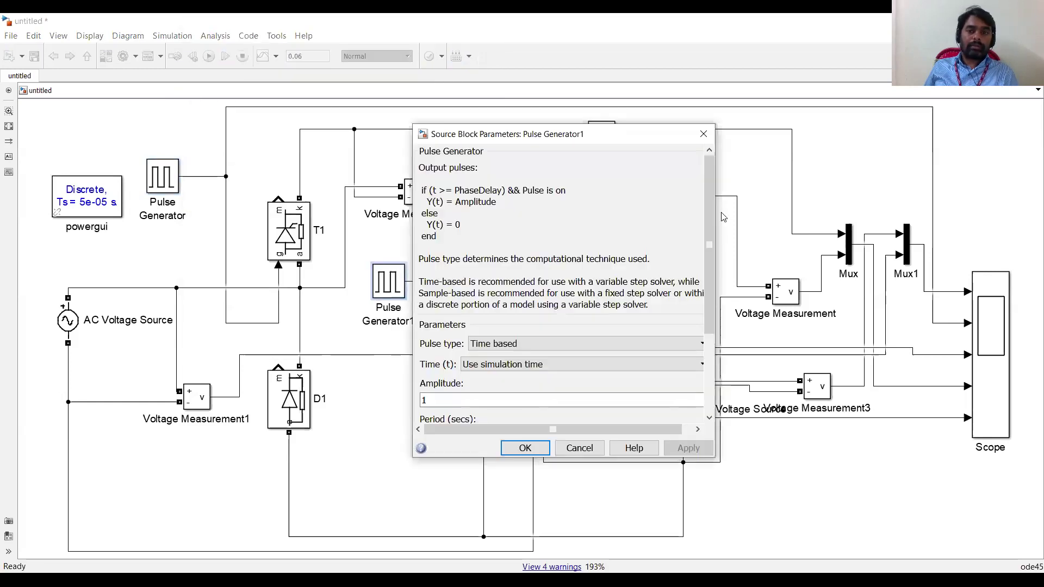
drag(709, 245, 709, 323)
click(451, 388)
click(452, 388)
key(BackSpace)
text(3)
click(524, 447)
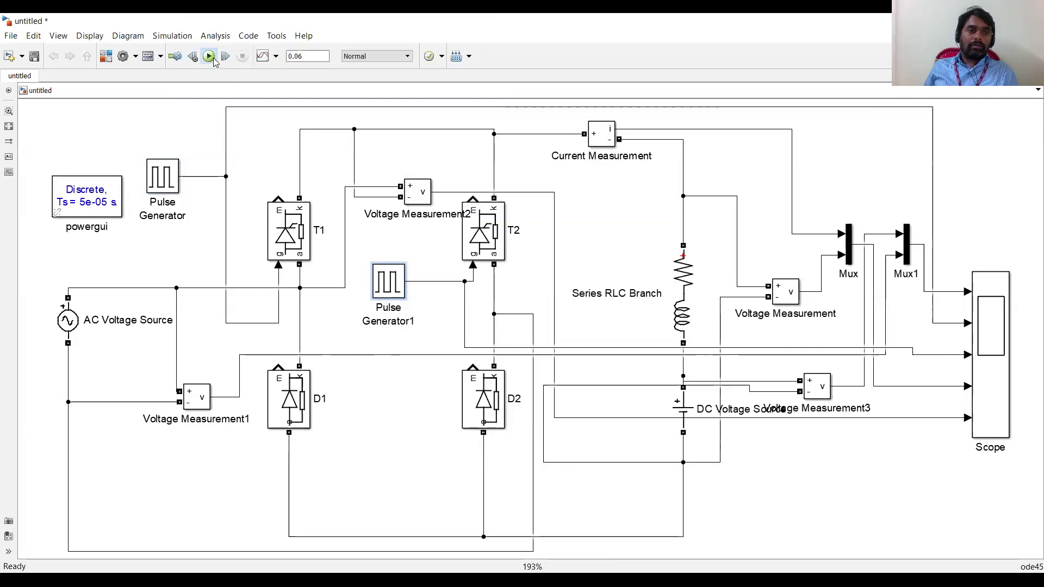
Run the simulation of the R-L-E load and open the Scope plots
click(210, 56)
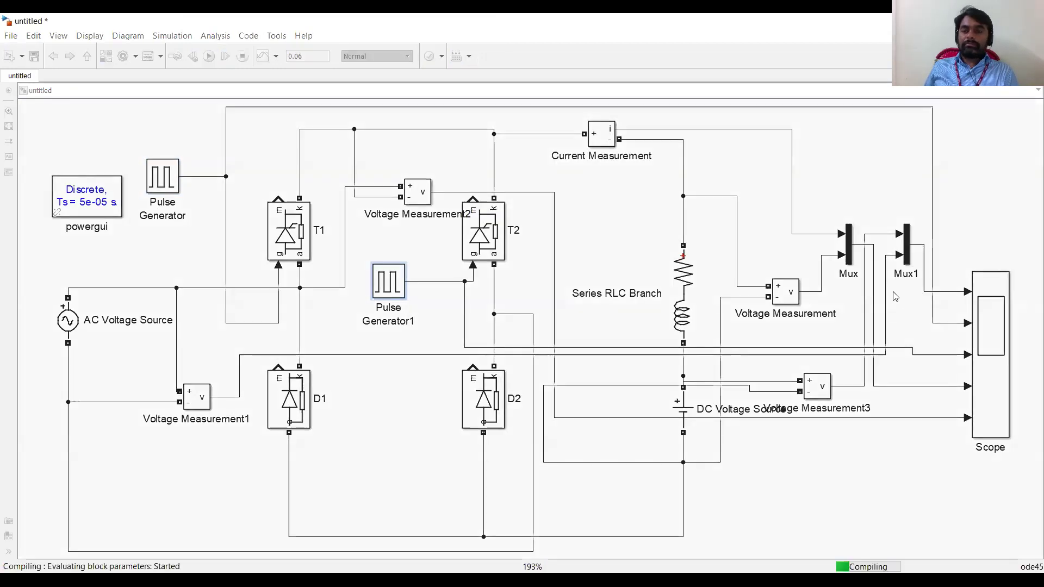
click(999, 305)
double_click(999, 304)
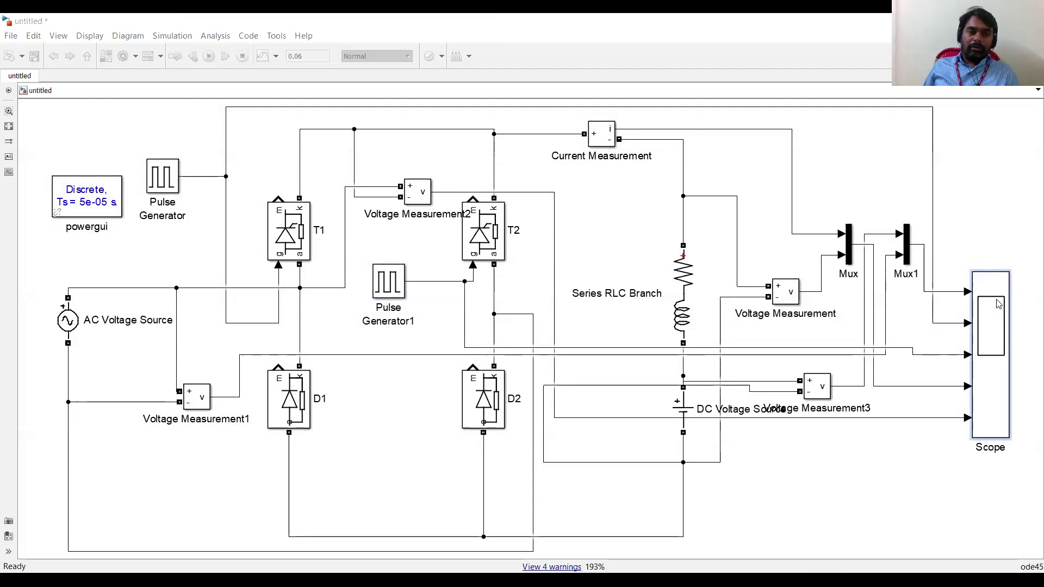
double_click(999, 304)
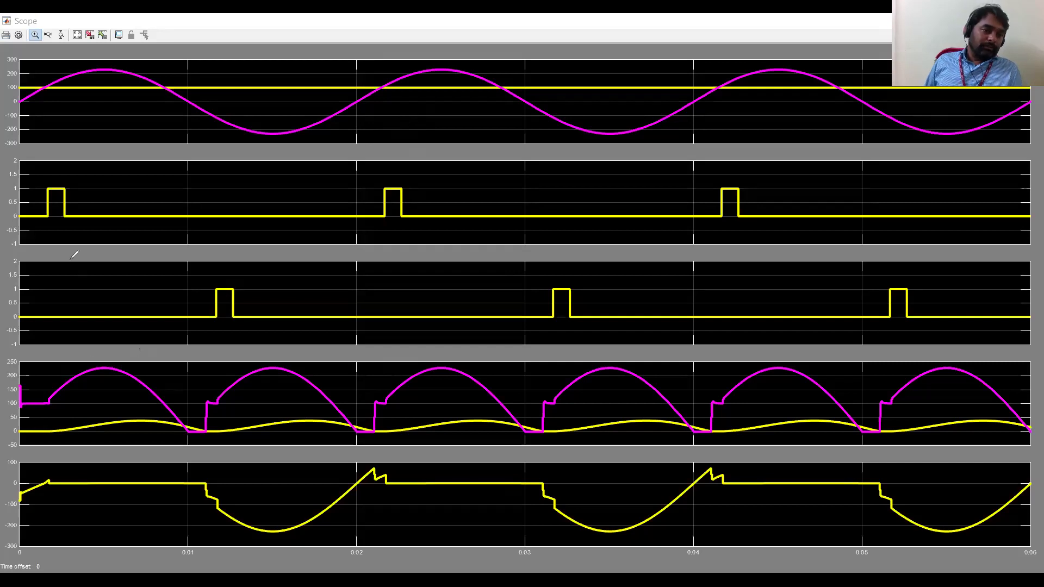
Mark the delay before the first T1 gate pulse in green and label it α = 30 and T1
drag(16, 200, 34, 200)
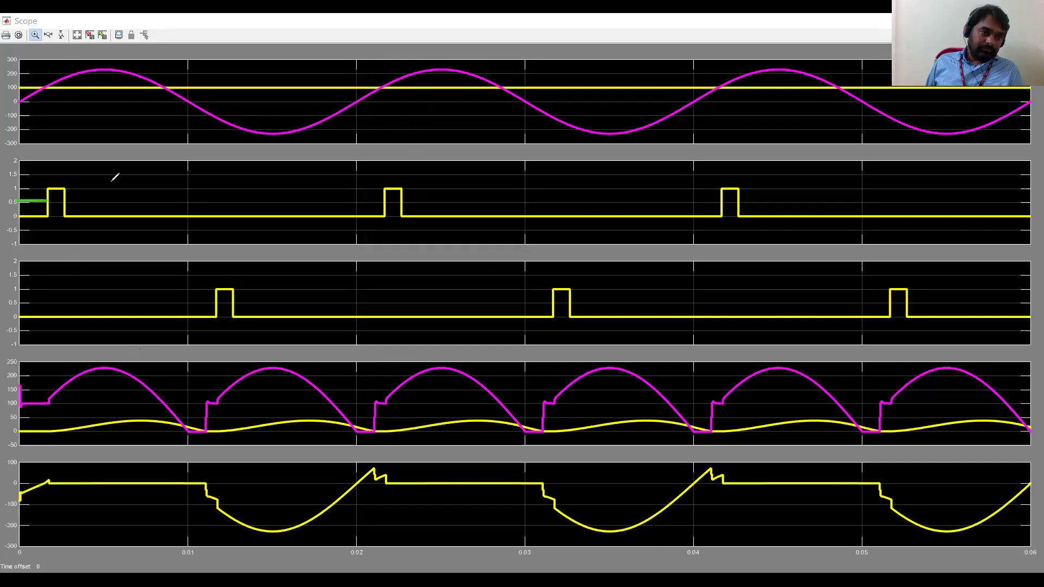
mouse_move(121, 185)
mouse_down()
mouse_move(109, 187)
mouse_move(115, 179)
mouse_move(134, 197)
mouse_move(156, 175)
mouse_up()
mouse_move(150, 190)
mouse_down()
mouse_move(184, 177)
mouse_move(186, 190)
mouse_move(201, 169)
mouse_up()
mouse_move(101, 222)
mouse_down()
mouse_move(112, 241)
mouse_move(97, 221)
mouse_move(123, 209)
mouse_up()
drag(132, 228, 140, 243)
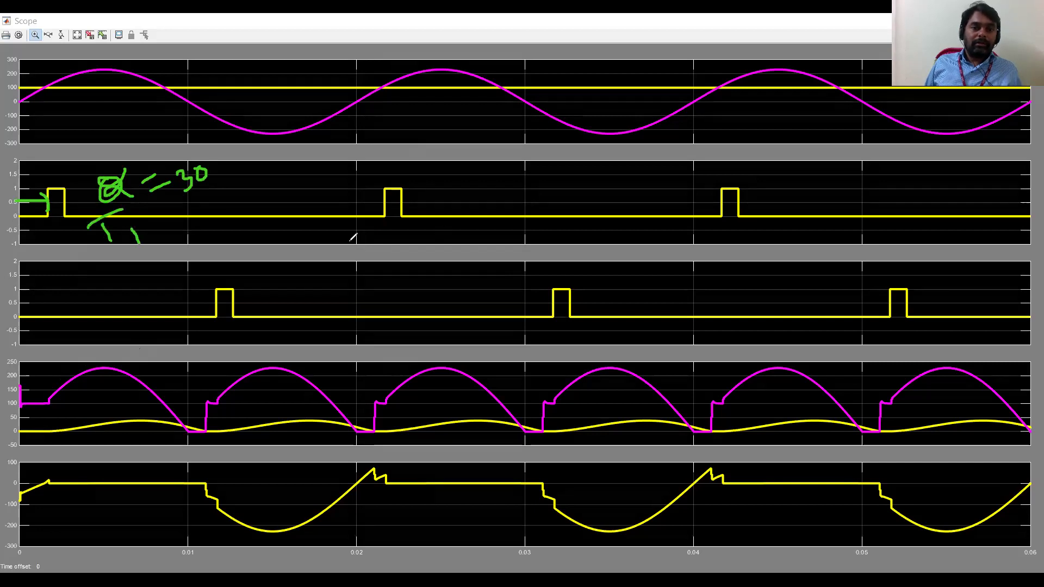
Mark the delay before the first T2 gate pulse in red and label it T2 and 180+30
drag(11, 298, 196, 299)
mouse_move(264, 289)
mouse_down()
mouse_move(273, 307)
mouse_move(280, 275)
mouse_move(299, 292)
mouse_move(349, 296)
mouse_move(385, 289)
mouse_move(409, 268)
mouse_up()
mouse_move(401, 265)
mouse_down()
mouse_move(403, 280)
mouse_move(446, 267)
mouse_up()
drag(215, 321, 217, 336)
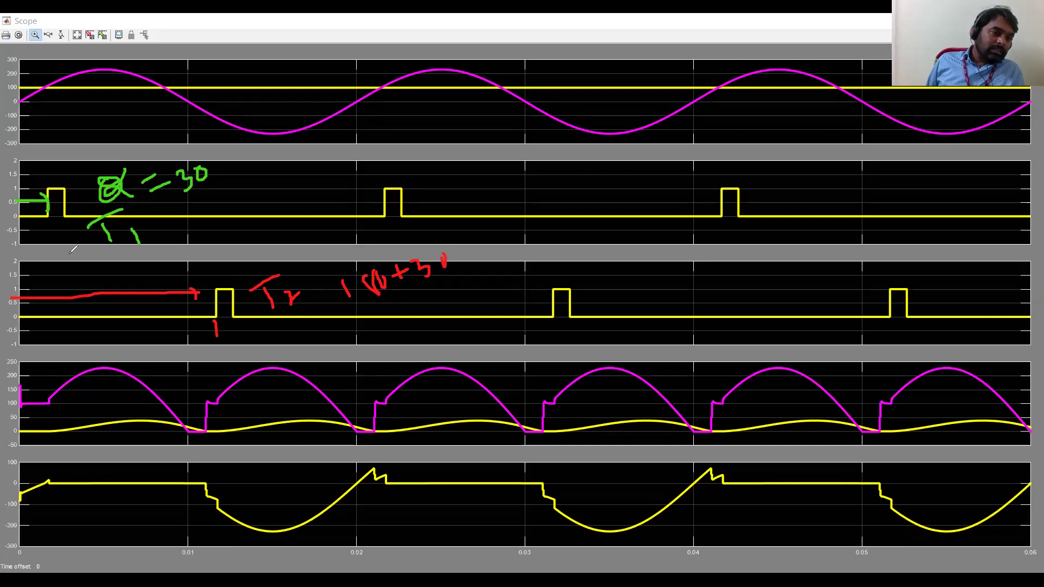
Project the T1 firing instant onto the output plot in red and underline the voltage and current before firing
mouse_move(49, 217)
mouse_down()
mouse_move(48, 411)
mouse_move(47, 301)
mouse_up()
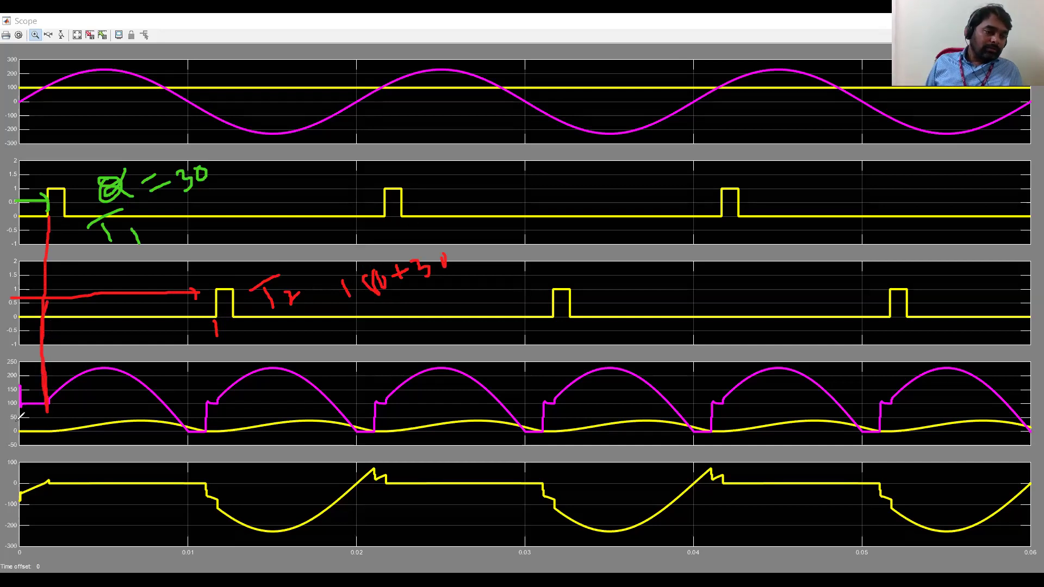
drag(14, 404, 46, 401)
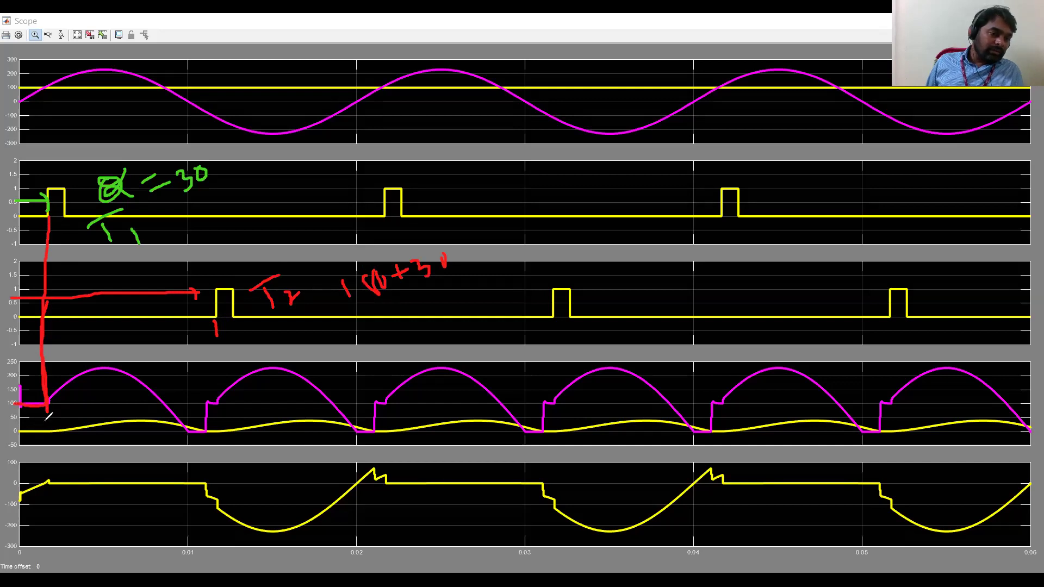
drag(21, 432, 50, 435)
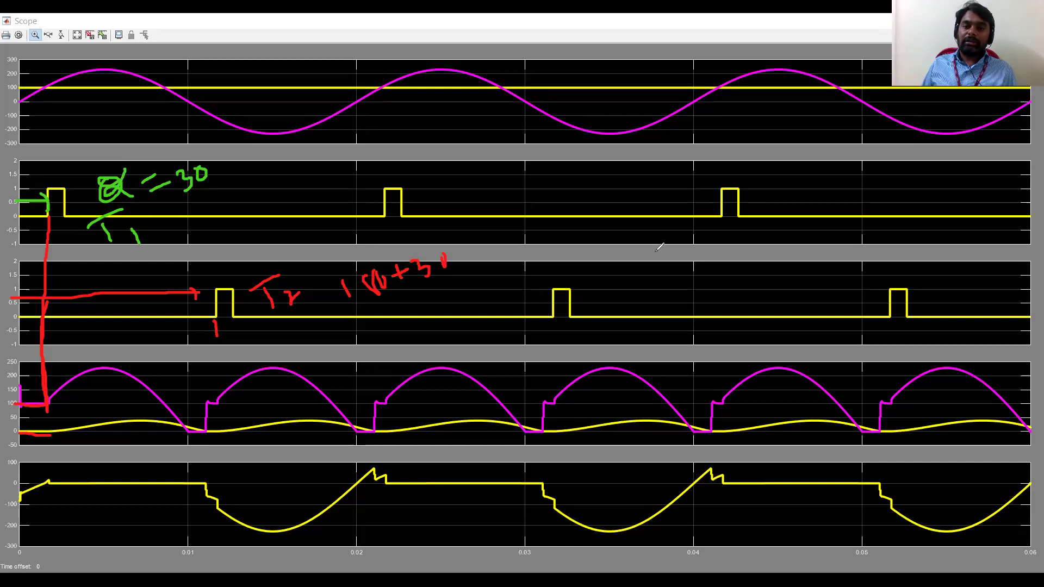
Write the equation V0 = VR + VL + E in red over the gate pulse plots
mouse_move(656, 251)
mouse_down()
mouse_move(679, 244)
mouse_move(685, 266)
mouse_move(710, 253)
mouse_move(715, 264)
mouse_up()
mouse_move(725, 246)
mouse_down()
mouse_move(756, 249)
mouse_move(760, 277)
mouse_move(760, 265)
mouse_move(778, 272)
mouse_move(788, 247)
mouse_up()
mouse_move(778, 242)
mouse_down()
mouse_move(781, 260)
mouse_move(812, 227)
mouse_move(850, 257)
mouse_move(856, 235)
mouse_move(849, 255)
mouse_up()
mouse_move(886, 223)
mouse_down()
mouse_move(900, 233)
mouse_move(873, 220)
mouse_move(903, 217)
mouse_up()
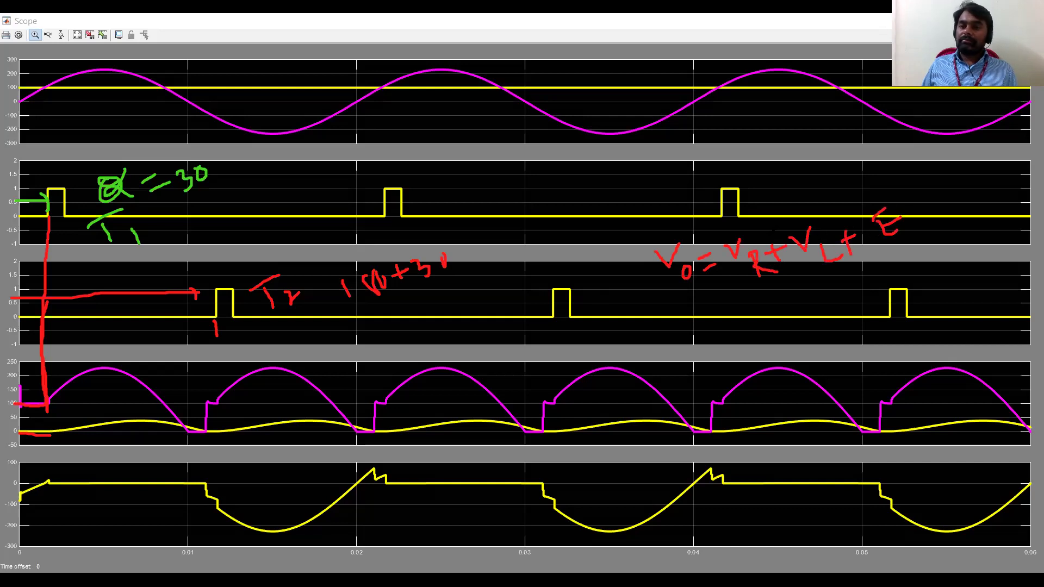
Strike out the VR and VL terms of the equation and double-underline V0 and E
drag(769, 190, 739, 298)
drag(810, 191, 810, 202)
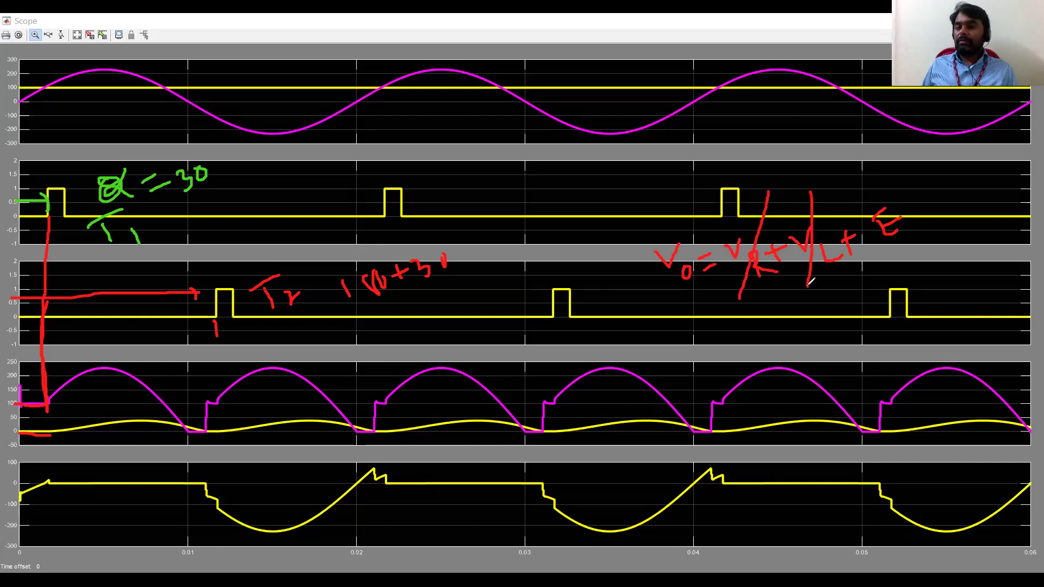
drag(683, 292, 706, 292)
drag(889, 247, 906, 250)
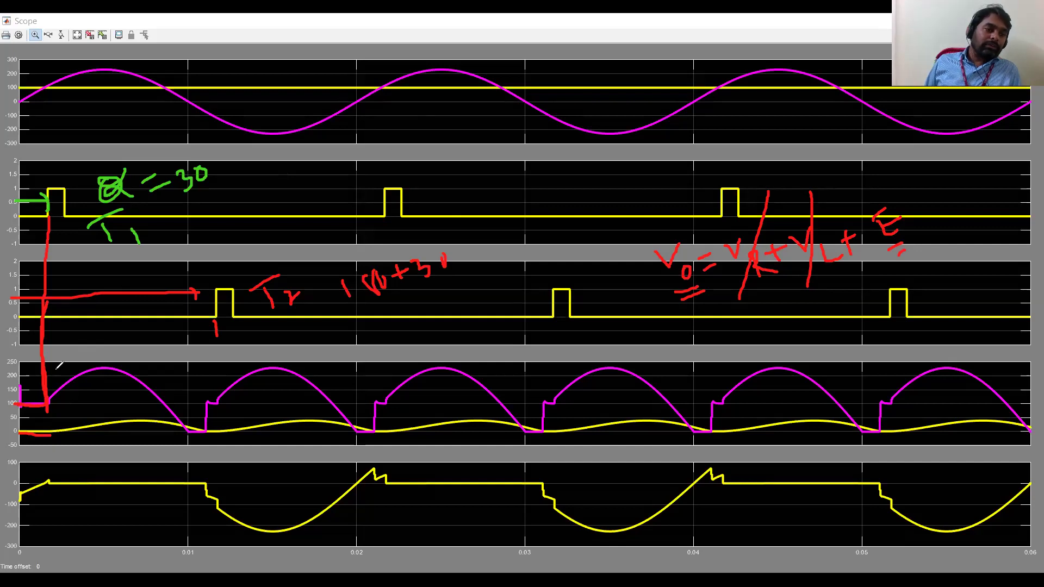
Trace the first half cycle's output voltage and load current in blue and point to the end of conduction
mouse_move(47, 404)
mouse_down()
mouse_move(116, 363)
mouse_move(177, 410)
mouse_move(190, 435)
mouse_move(209, 428)
mouse_up()
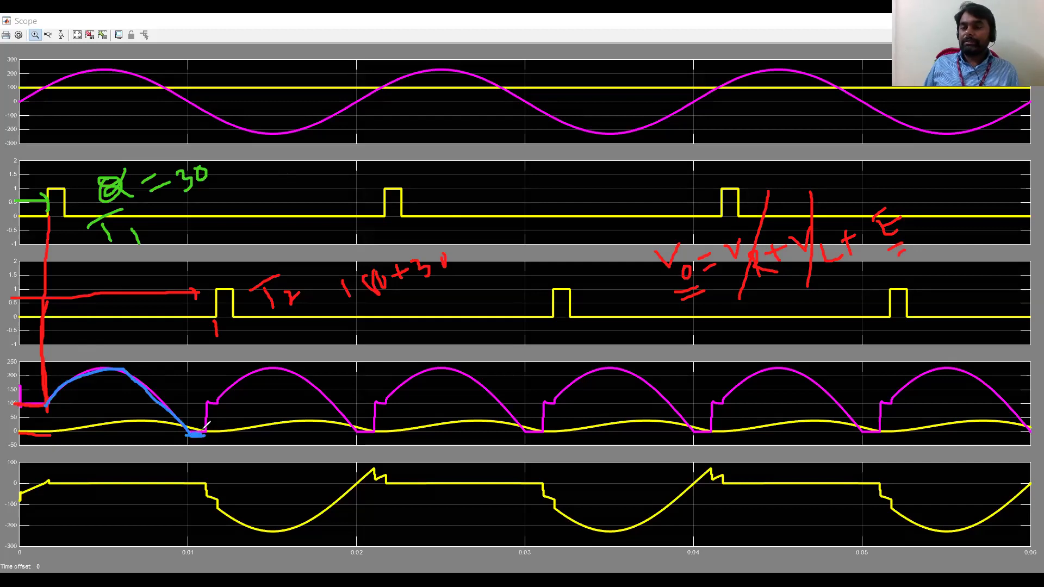
drag(204, 433, 217, 473)
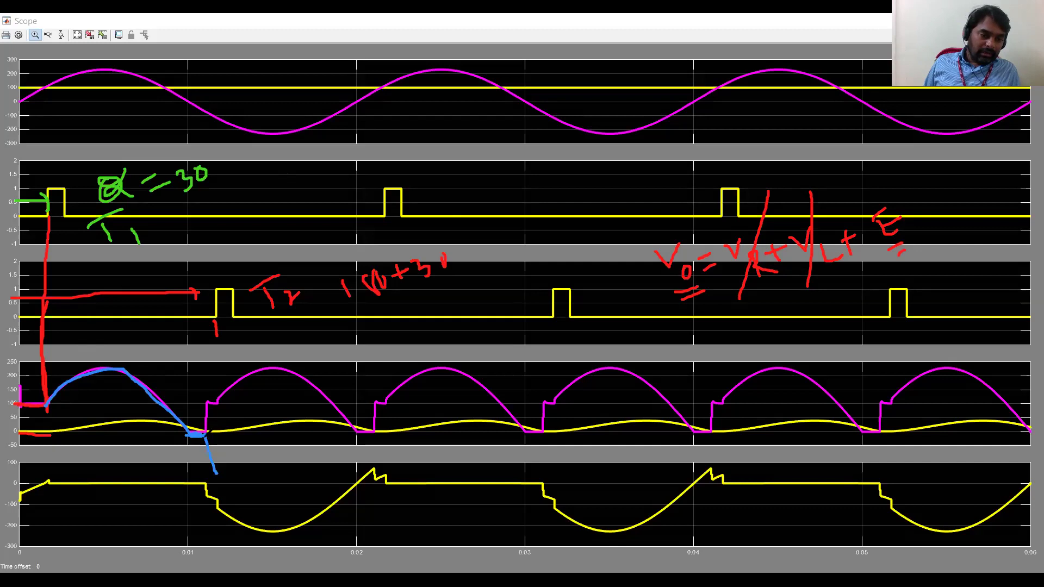
drag(46, 434, 215, 427)
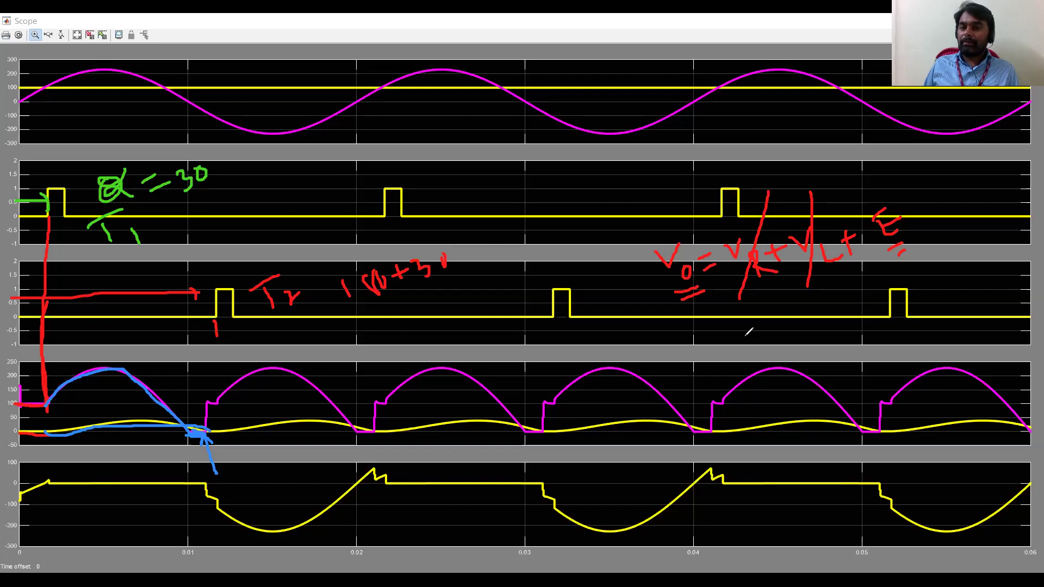
Underline the VR, VL and E terms in blue and circle the interval just before the first T2 pulse on the output plot
drag(747, 297, 850, 272)
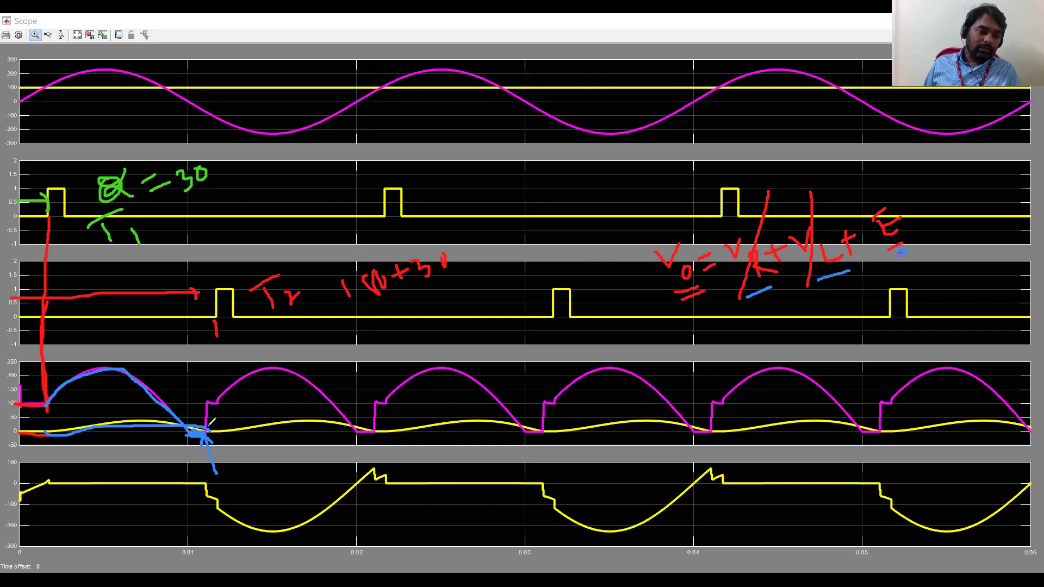
mouse_move(208, 403)
mouse_down()
mouse_move(219, 402)
mouse_move(217, 434)
mouse_move(216, 405)
mouse_move(213, 435)
mouse_move(214, 405)
mouse_move(211, 427)
mouse_up()
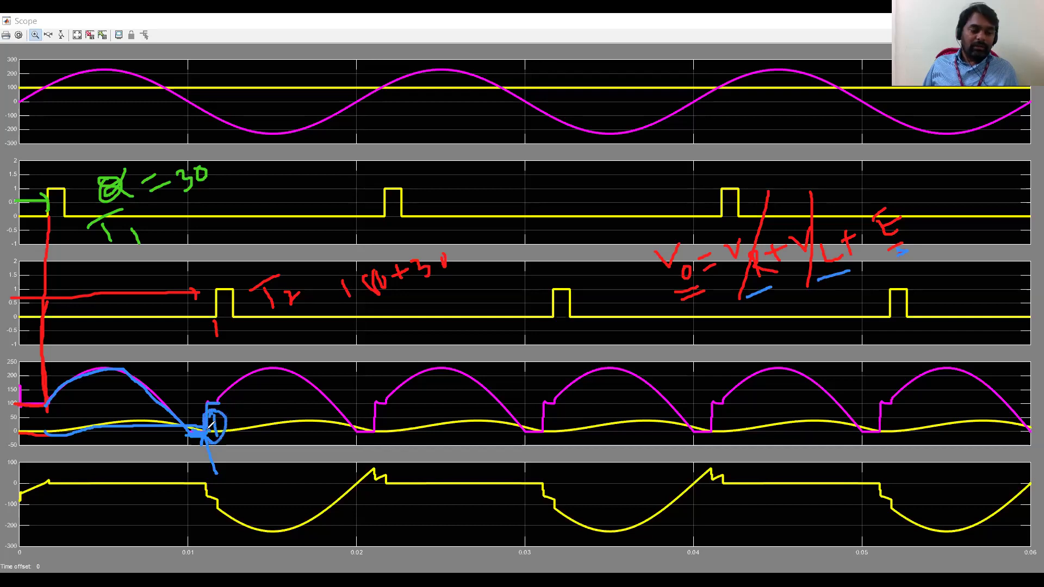
Undo the latest blue annotations back to the traced first half cycle of the output voltage
key(ctrl+z)
key(ctrl+z)
key(ctrl+z)
key(ctrl+z)
key(ctrl+z)
key(ctrl+z)
key(ctrl+z)
key(ctrl+z)
key(ctrl+z)
key(ctrl+z)
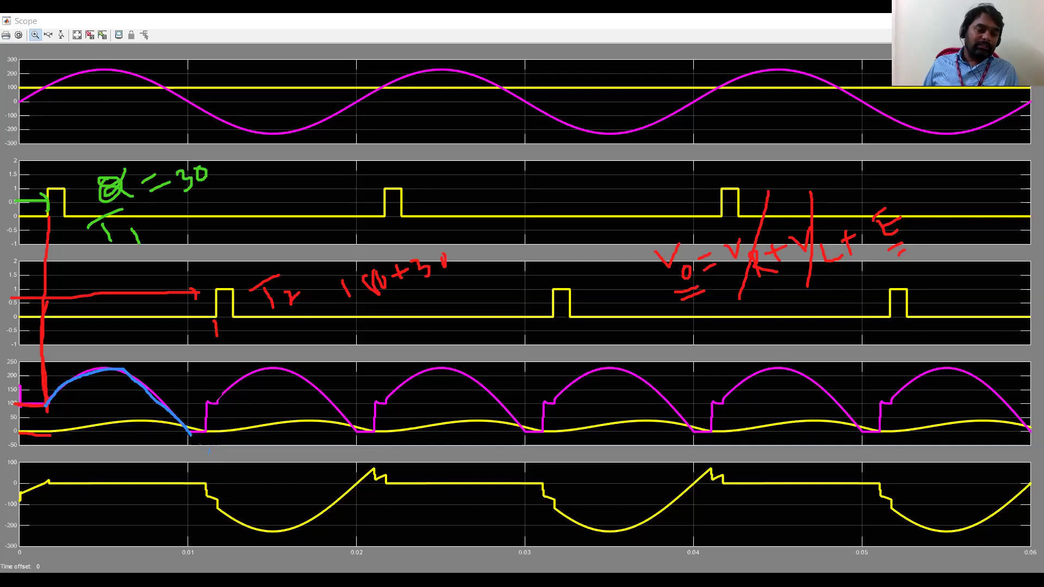
Circle the interval before T2 fires on the output plot, then undo the remaining blue annotations
mouse_move(215, 398)
mouse_down()
mouse_move(211, 429)
mouse_move(220, 402)
mouse_move(216, 426)
mouse_move(216, 403)
mouse_move(215, 414)
mouse_up()
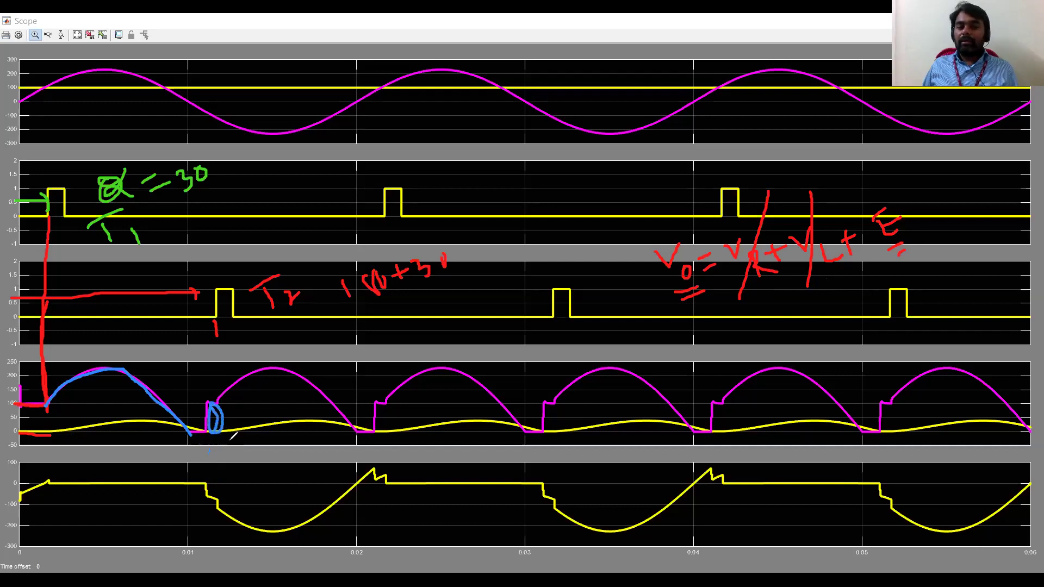
key(ctrl+z)
key(ctrl+z)
key(ctrl+z)
key(ctrl+z)
key(ctrl+z)
key(ctrl+z)
key(ctrl+z)
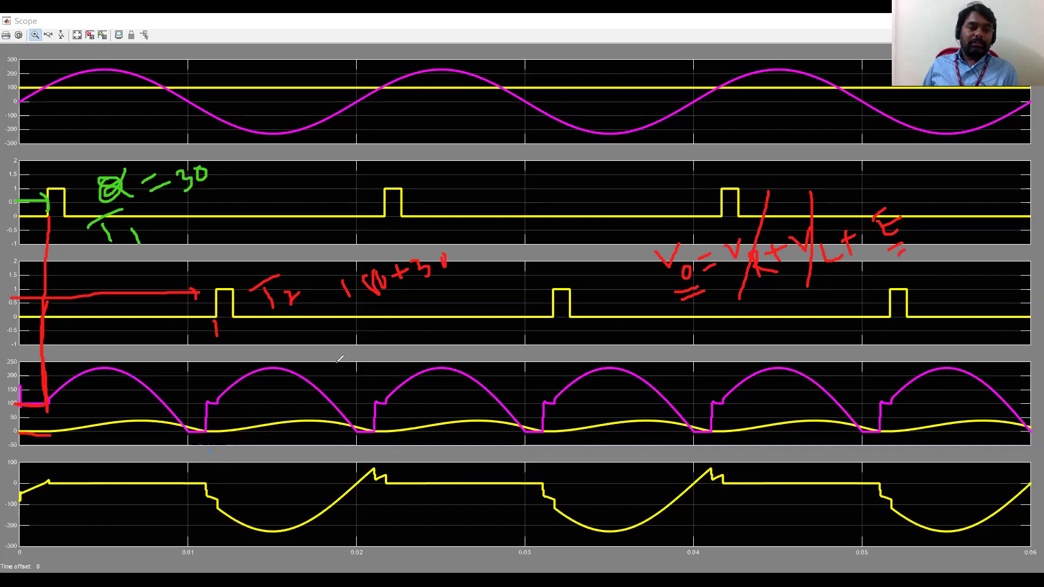
Project the T2 firing instant onto the output plot in blue and bracket the source voltage's first negative half cycle
mouse_move(215, 317)
mouse_down()
mouse_move(219, 402)
mouse_move(219, 362)
mouse_up()
drag(215, 318, 216, 370)
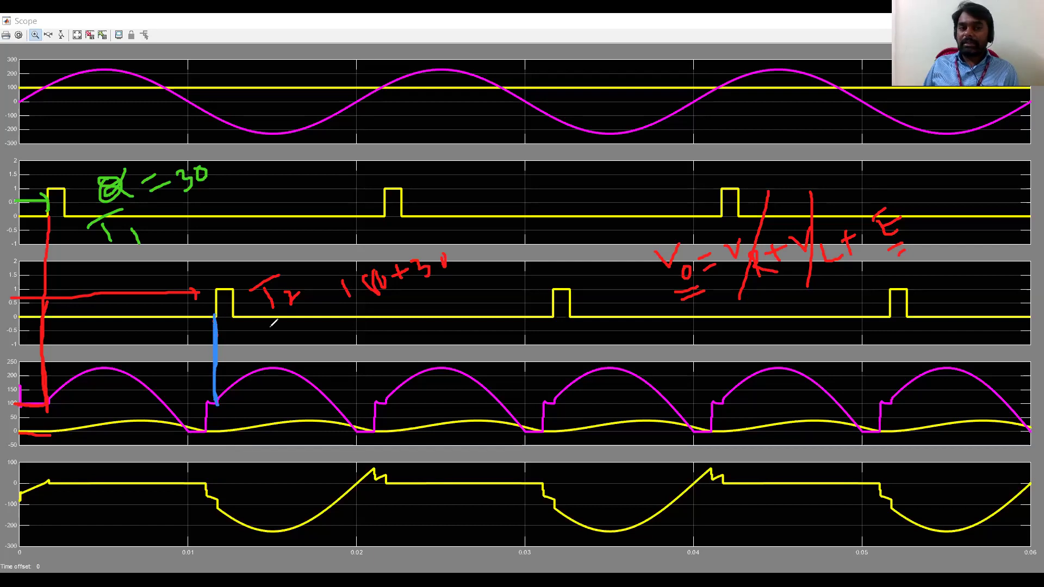
drag(193, 129, 197, 145)
mouse_move(218, 145)
mouse_down()
mouse_move(264, 153)
mouse_move(347, 126)
mouse_up()
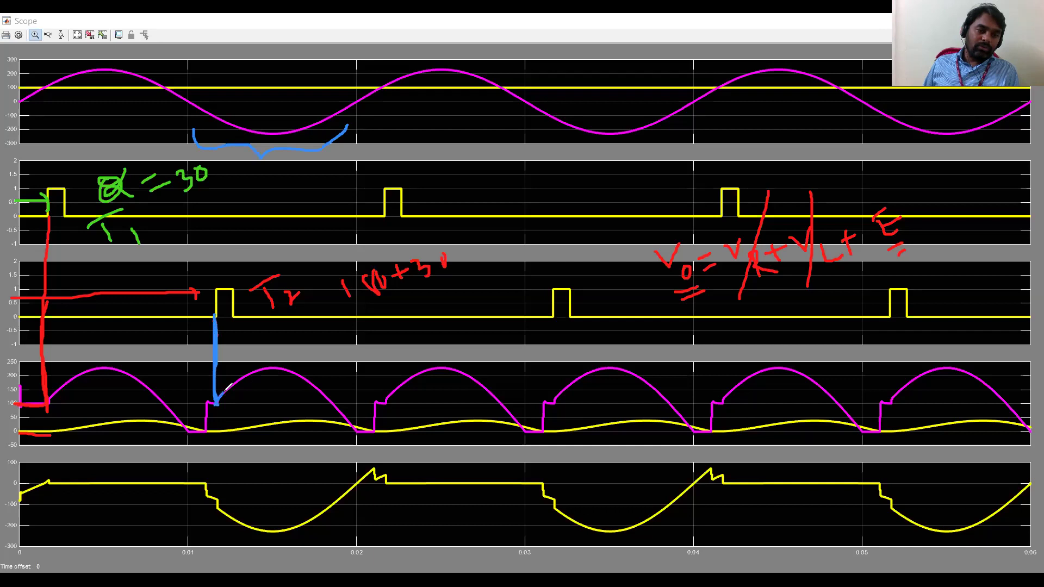
Trace the output voltage half cycle after T2 fires in blue, with an arrow along its conduction interval and a dot at its end
mouse_move(217, 402)
mouse_down()
mouse_move(253, 375)
mouse_move(292, 368)
mouse_move(341, 401)
mouse_move(357, 434)
mouse_up()
mouse_move(206, 428)
mouse_down()
mouse_move(374, 424)
mouse_move(379, 489)
mouse_up()
key(ctrl+z)
mouse_move(369, 443)
mouse_down()
mouse_move(378, 429)
mouse_move(390, 443)
mouse_move(220, 438)
mouse_move(228, 449)
mouse_up()
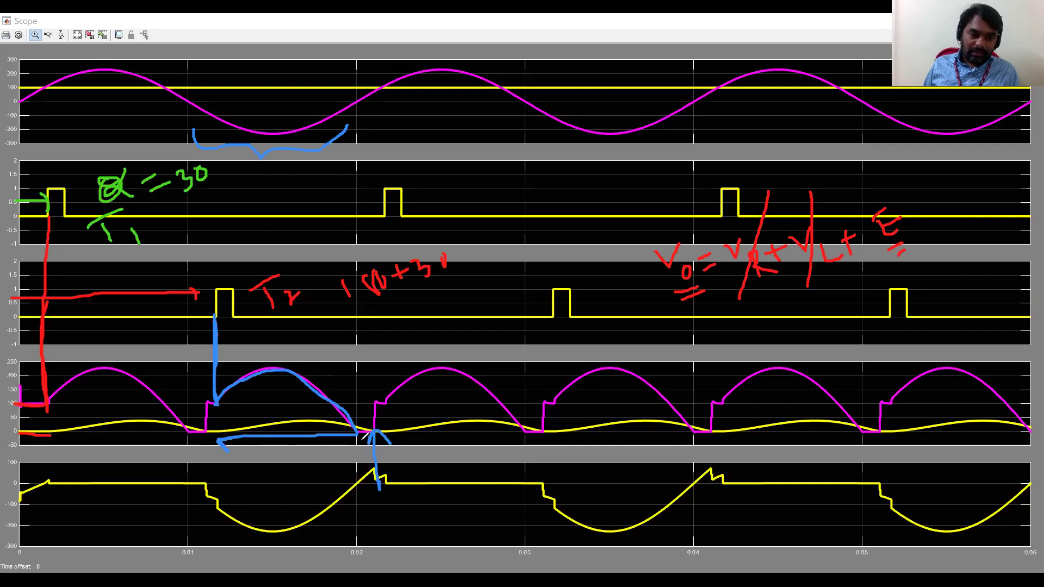
drag(359, 441, 370, 433)
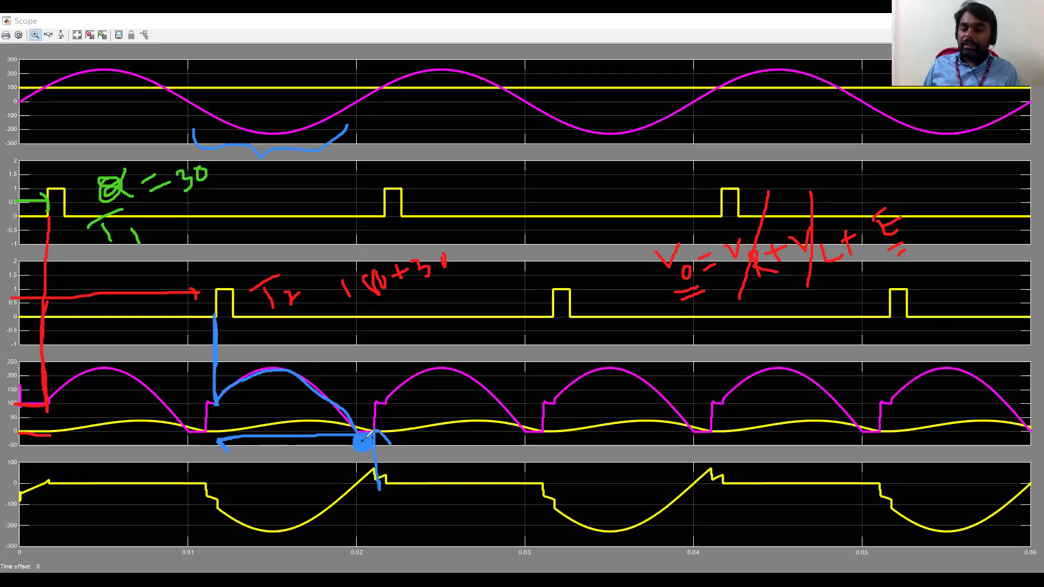
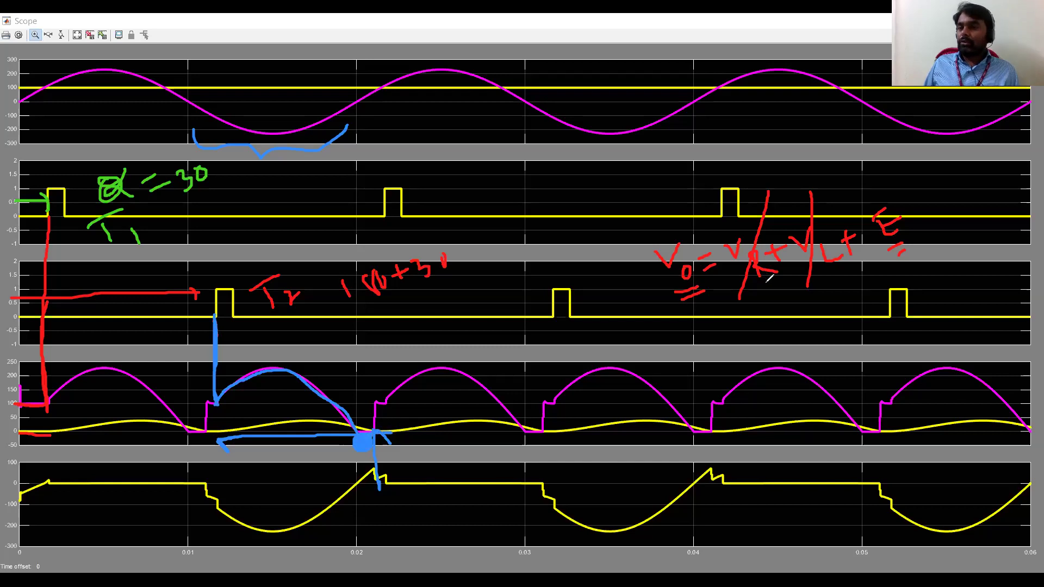
Strike out VR and VL and mark the 100 V level on the output plot in blue, then erase the Scope annotations
drag(722, 237, 789, 275)
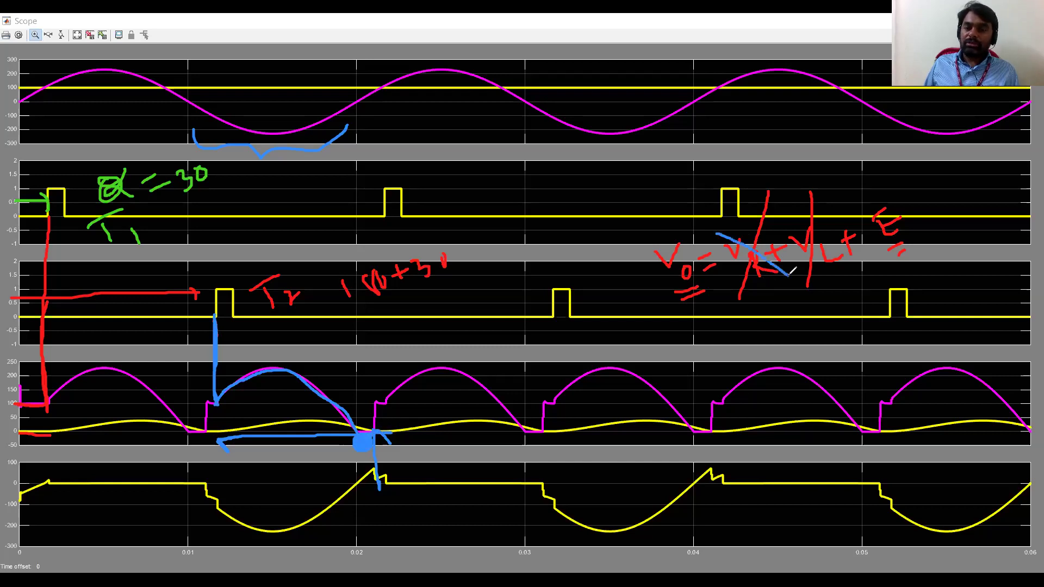
mouse_move(794, 222)
mouse_down()
mouse_move(836, 255)
mouse_move(908, 246)
mouse_up()
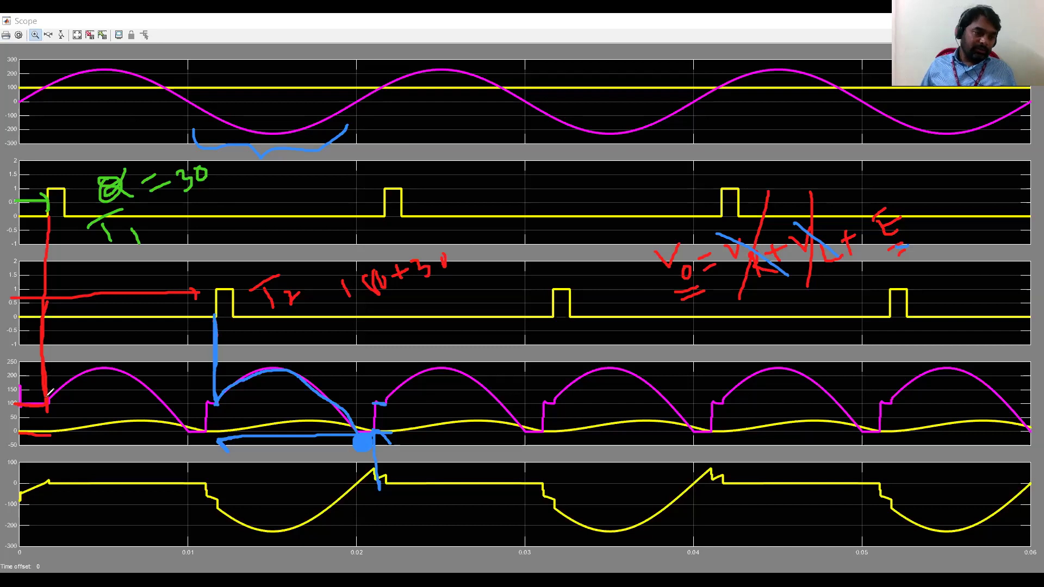
mouse_move(19, 404)
mouse_down()
mouse_move(49, 405)
mouse_move(9, 411)
mouse_move(30, 405)
mouse_move(11, 396)
mouse_up()
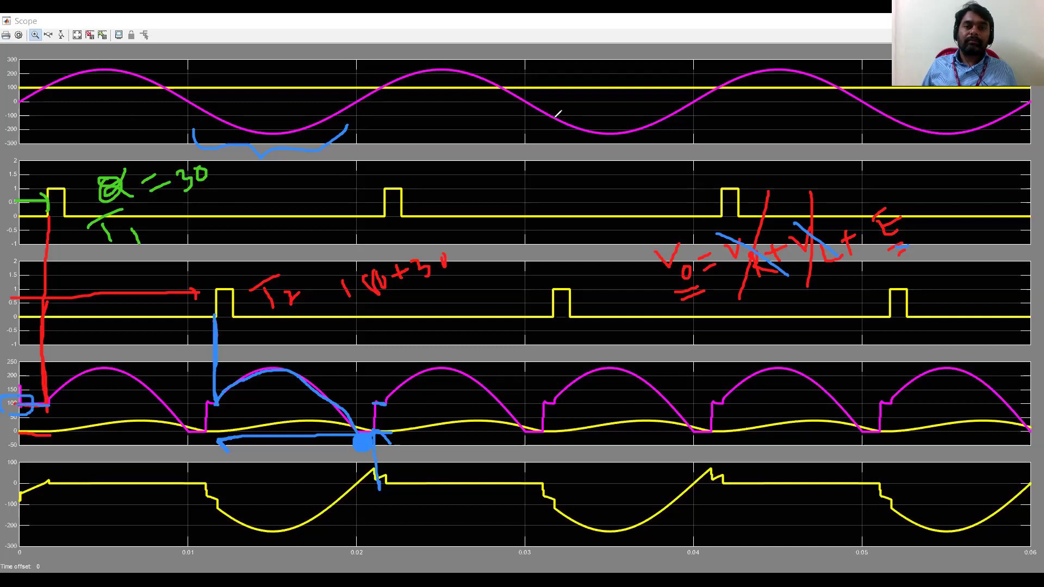
mouse_move(783, 274)
mouse_down()
mouse_move(654, 251)
mouse_move(187, 302)
mouse_move(207, 158)
mouse_move(133, 245)
mouse_move(187, 282)
mouse_move(23, 394)
mouse_move(386, 429)
mouse_move(285, 467)
mouse_move(492, 350)
mouse_move(634, 327)
mouse_move(678, 270)
mouse_move(669, 277)
mouse_up()
mouse_move(503, 266)
mouse_down()
mouse_move(168, 319)
mouse_move(908, 226)
mouse_move(897, 247)
mouse_up()
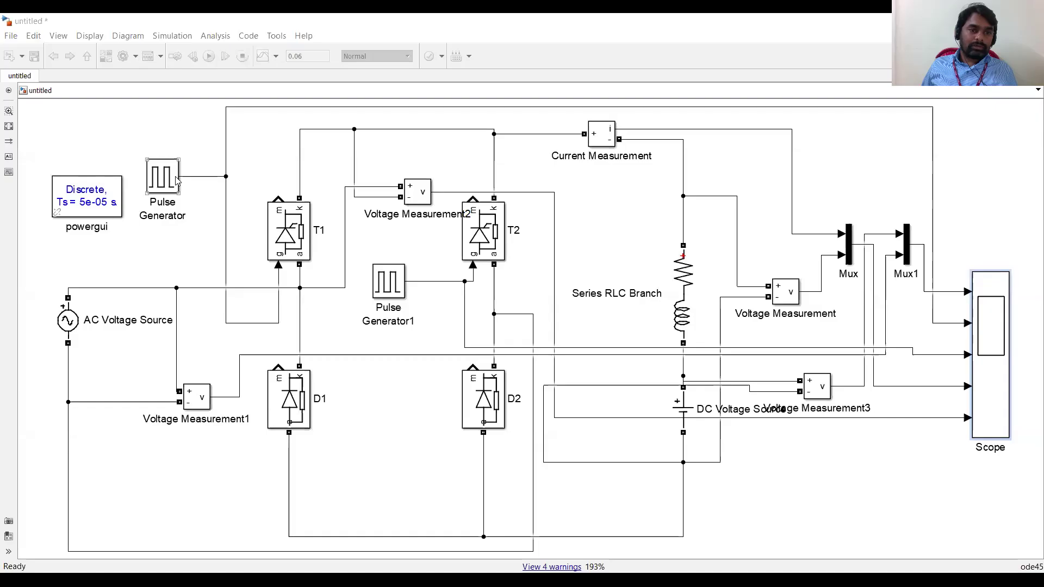
click(683, 292)
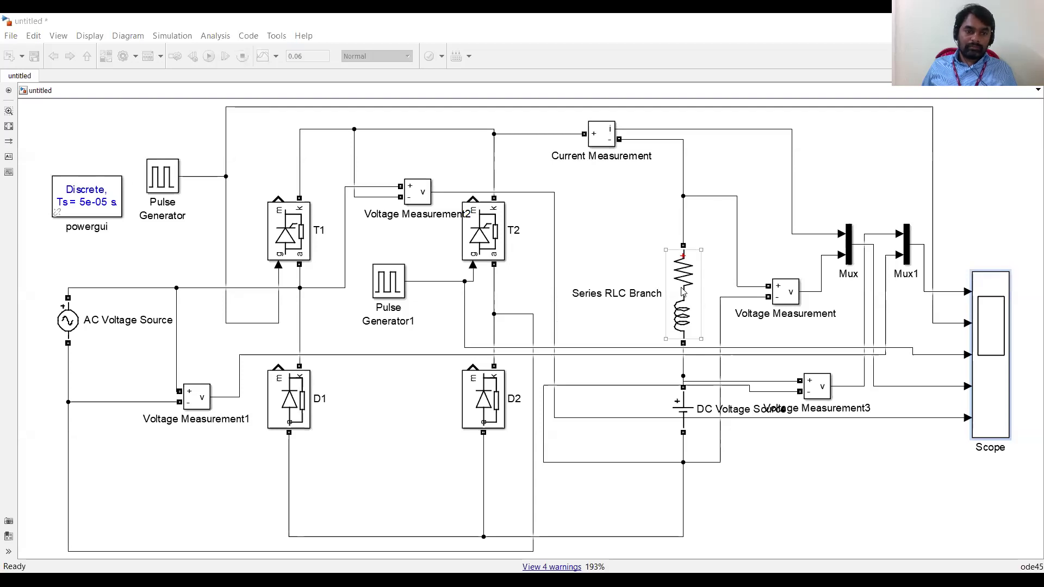
double_click(683, 292)
click(543, 108)
Set the DC Voltage Source amplitude to 50 V
click(678, 410)
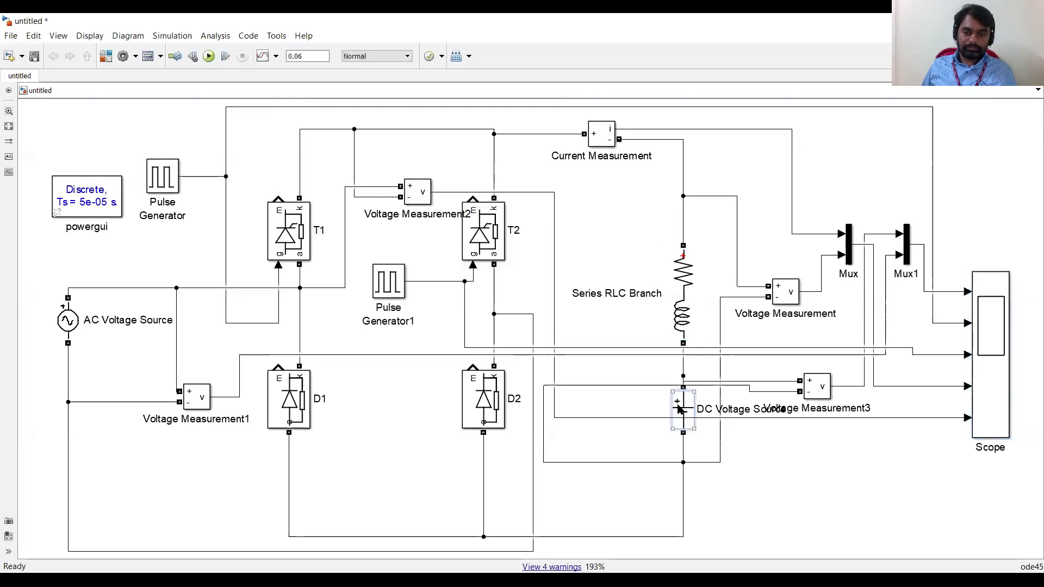
double_click(678, 410)
text(5)
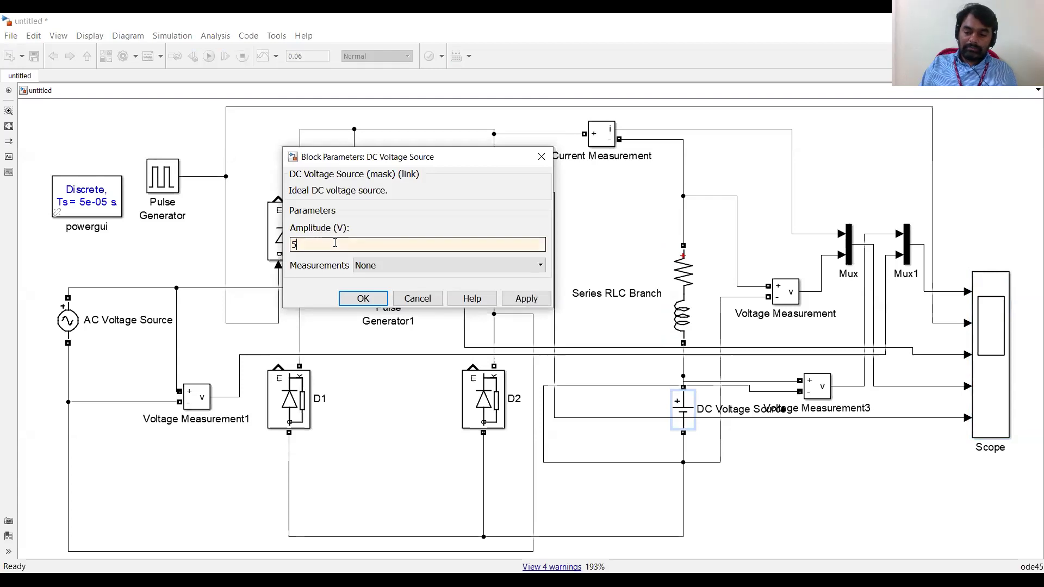
text(e-0)
key(Return)
Set the phase delay of the Pulse Generator driving T1 to (0.02*60)/360 seconds
click(158, 171)
double_click(158, 172)
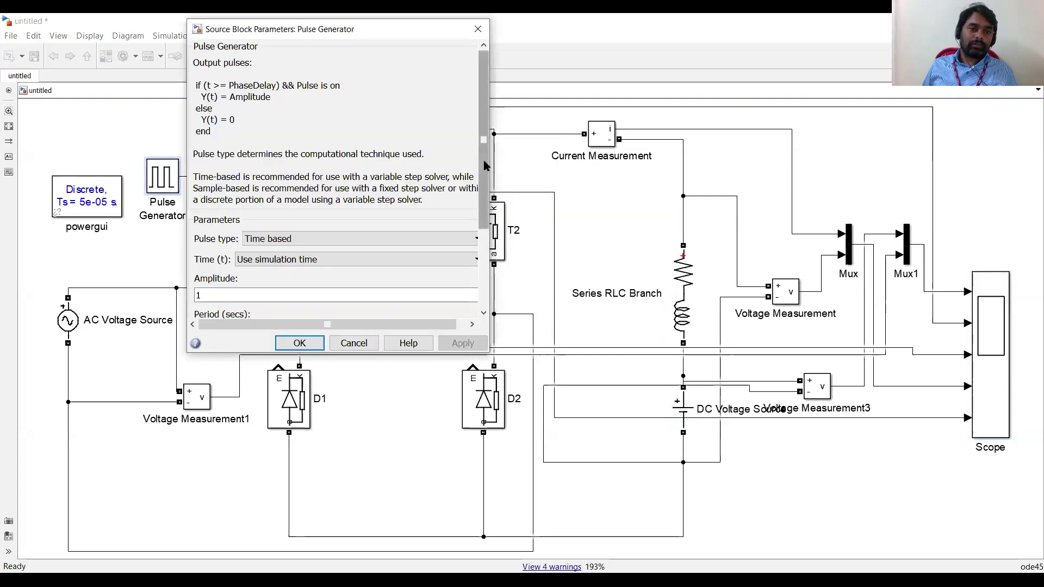
scroll(483, 163, down, 5)
mouse_move(233, 281)
mouse_down()
mouse_move(196, 281)
mouse_move(224, 281)
mouse_up()
text(6)
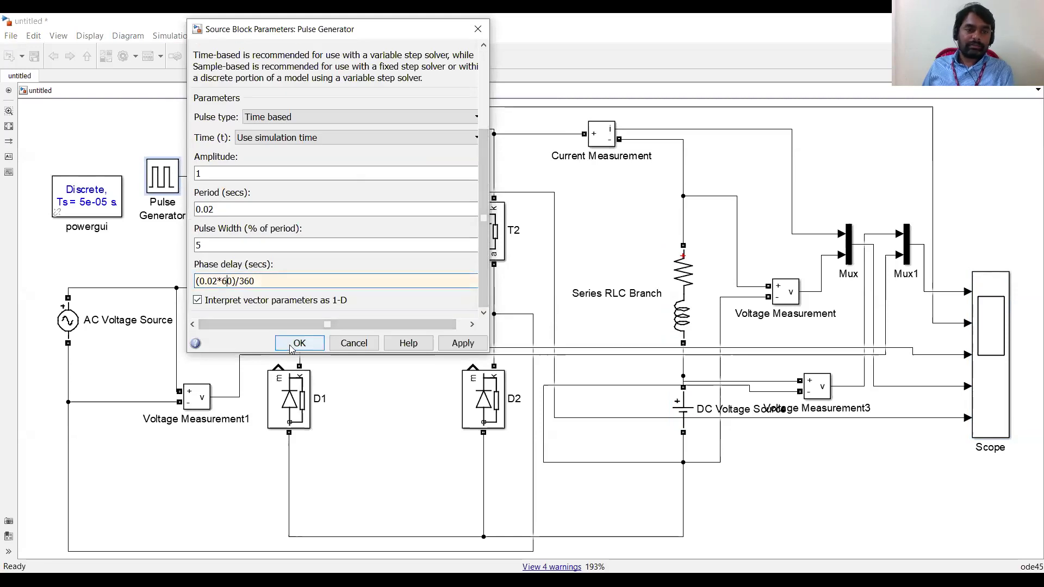
click(299, 343)
Set the phase delay of Pulse Generator1, which drives T2, to (0.02*(60+180))/360 seconds
double_click(388, 281)
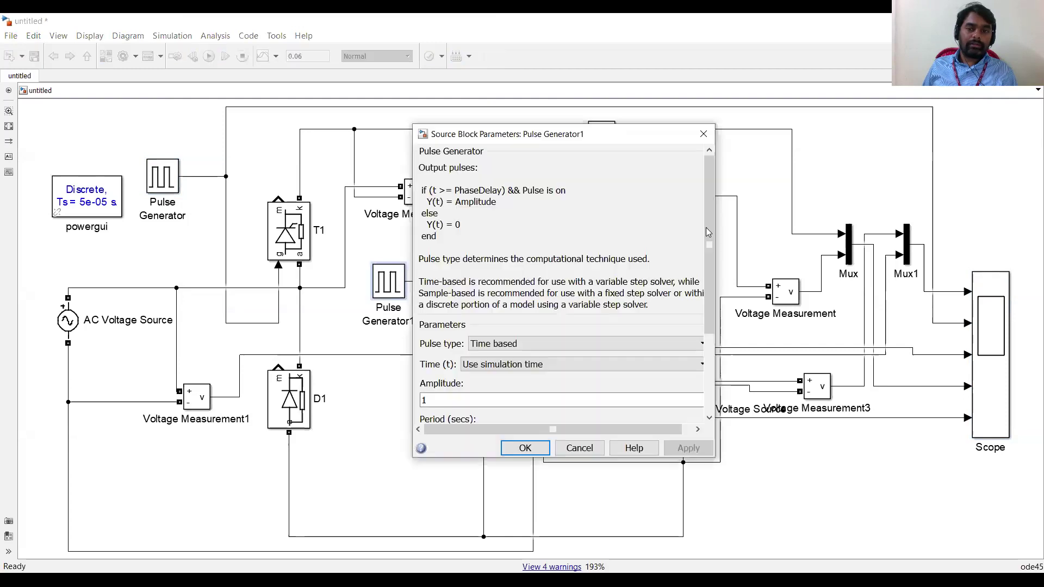
scroll(711, 372, down, 5)
click(457, 386)
double_click(455, 386)
text(60)
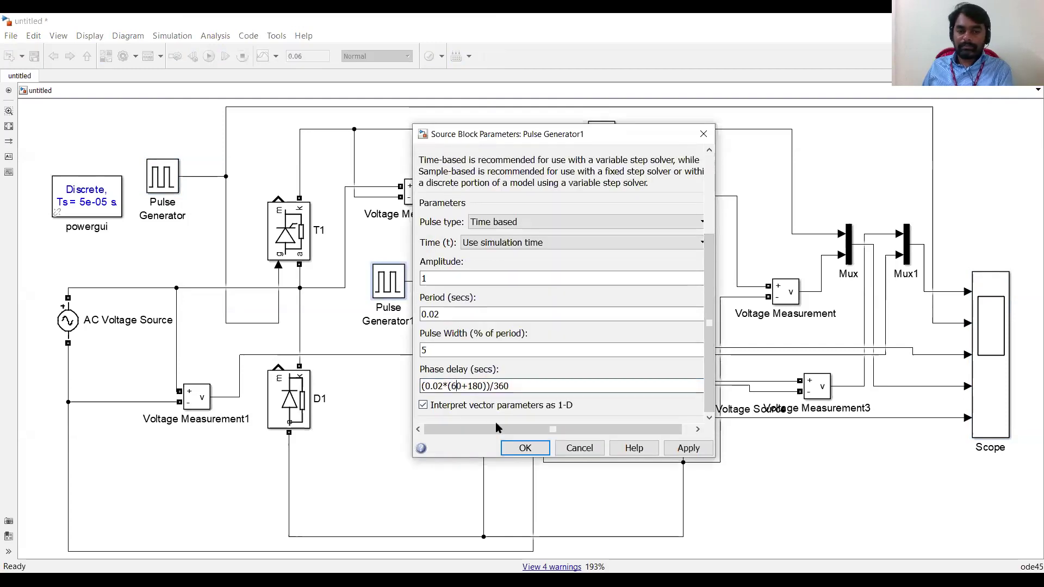
click(525, 448)
Run the simulation and autoscale the resulting waveforms in the Scope
key(ctrl+t)
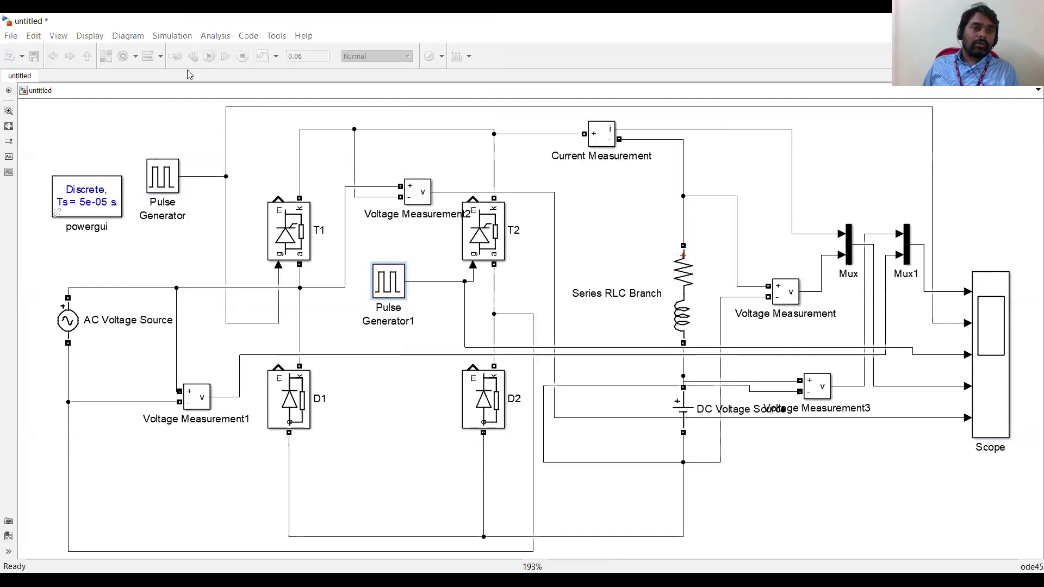
click(1007, 290)
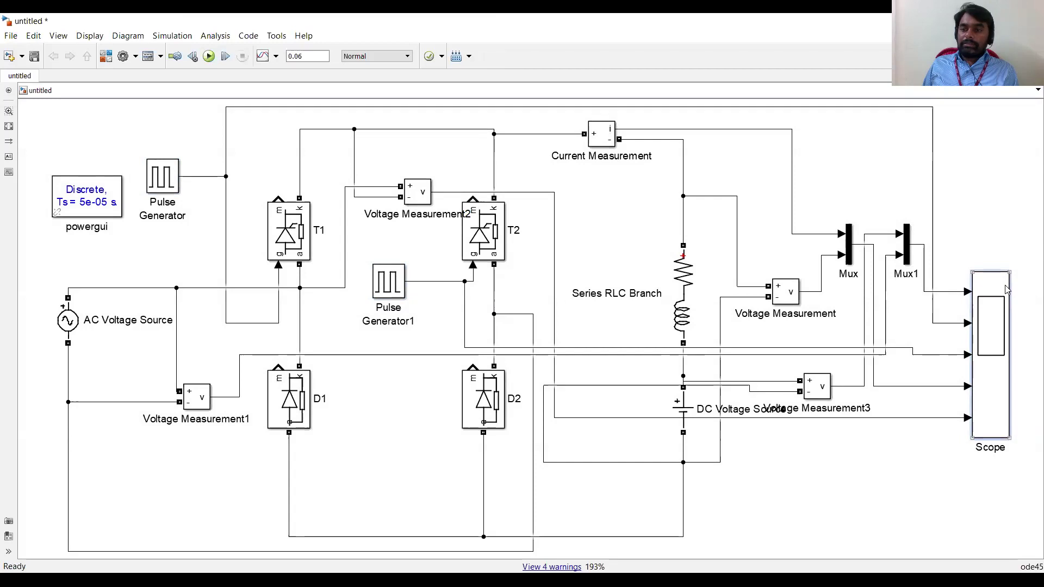
double_click(1007, 290)
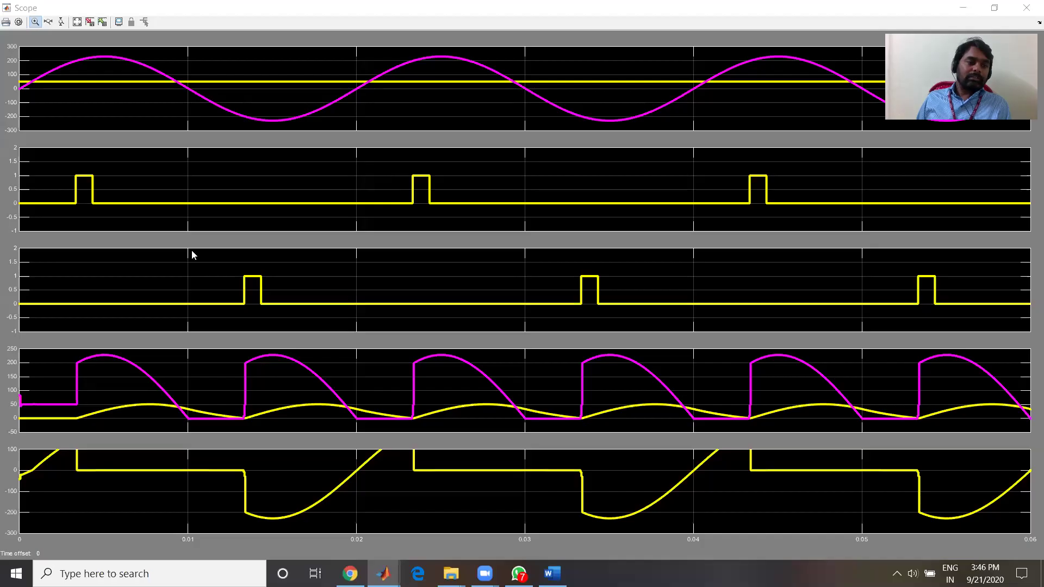
click(76, 22)
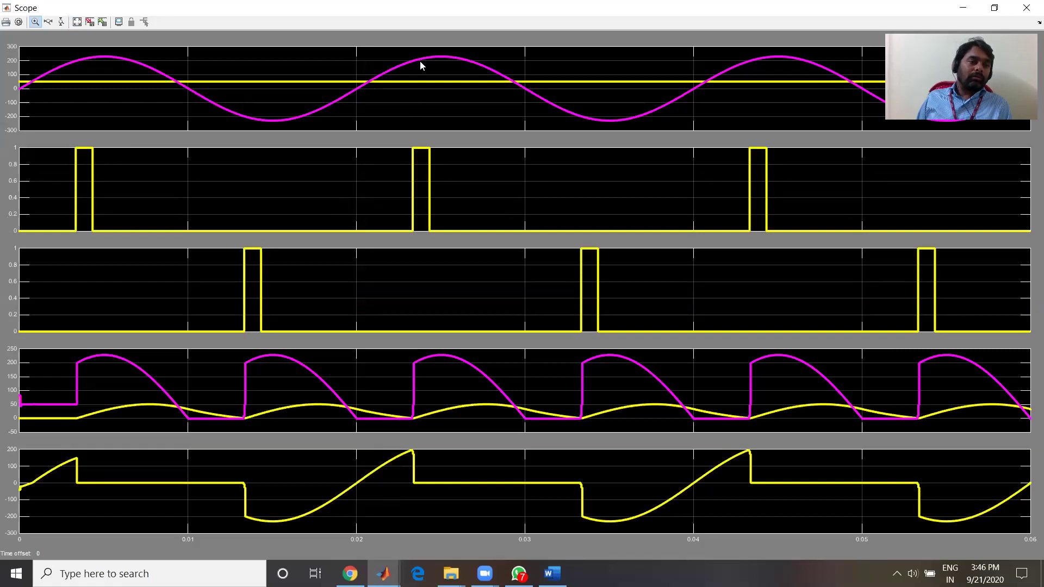
Draw blue arrows up to the first pulse on each gate plot, labelling them "60, T1" and "T2"
drag(19, 191, 70, 205)
mouse_move(124, 174)
mouse_down()
mouse_move(116, 199)
mouse_move(117, 188)
mouse_up()
mouse_move(132, 187)
mouse_down()
mouse_move(136, 199)
mouse_move(144, 184)
mouse_up()
drag(159, 185, 156, 208)
mouse_move(189, 168)
mouse_down()
mouse_move(202, 196)
mouse_move(197, 156)
mouse_move(223, 205)
mouse_up()
mouse_move(10, 293)
mouse_down()
mouse_move(236, 287)
mouse_move(230, 297)
mouse_up()
mouse_move(283, 277)
mouse_down()
mouse_move(295, 299)
mouse_move(294, 266)
mouse_move(320, 288)
mouse_up()
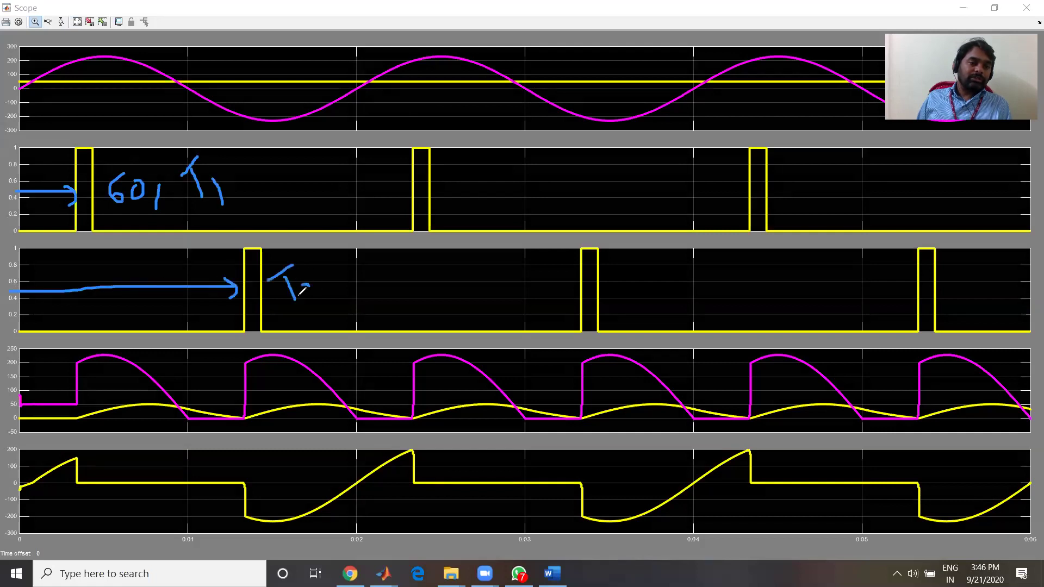
Project the T1 firing instant onto the output plot and trace the first output voltage and load current waveforms in blue
mouse_move(78, 400)
mouse_down()
mouse_move(77, 422)
mouse_move(77, 391)
mouse_up()
drag(77, 232, 75, 366)
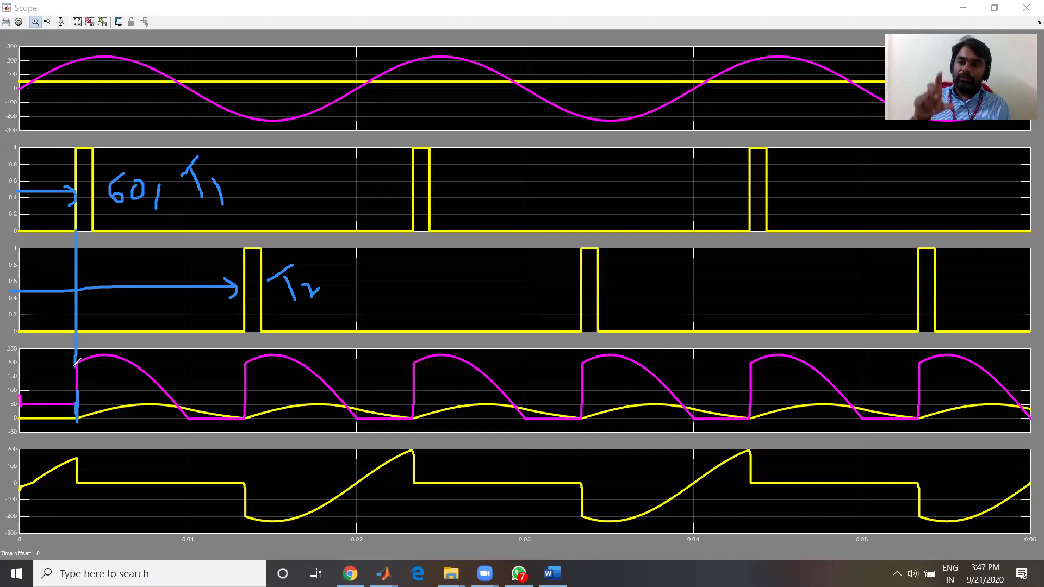
mouse_move(76, 405)
mouse_down()
mouse_move(81, 359)
mouse_move(108, 349)
mouse_move(194, 408)
mouse_up()
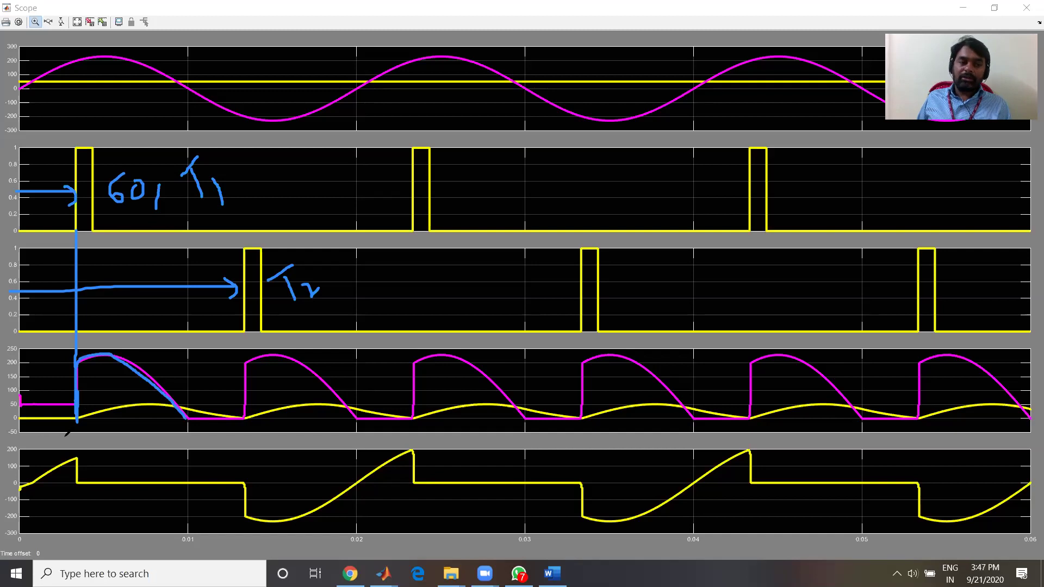
mouse_move(75, 423)
mouse_down()
mouse_move(186, 402)
mouse_move(243, 421)
mouse_move(244, 450)
mouse_move(243, 424)
mouse_up()
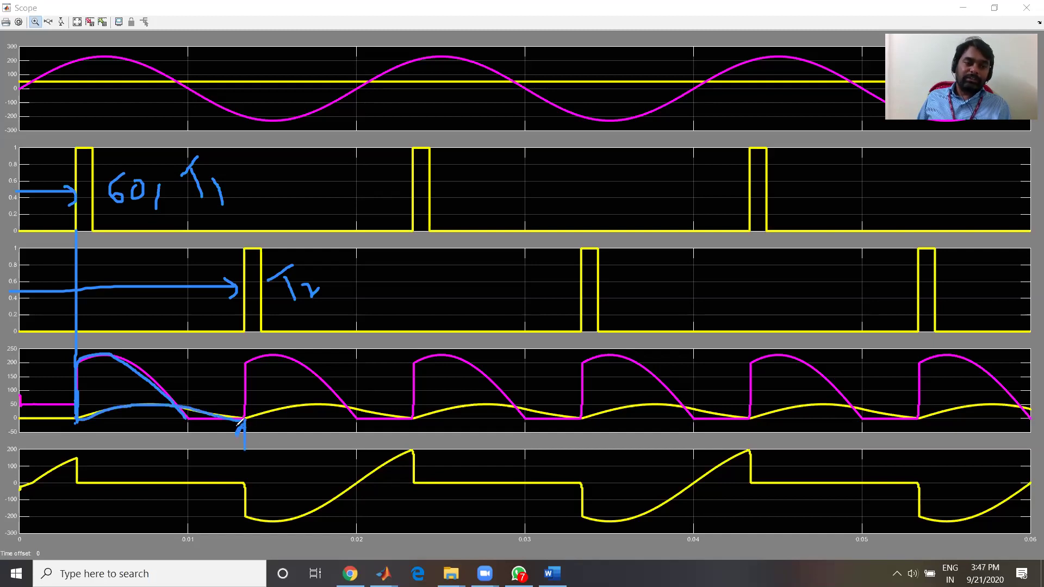
Bracket the two conduction intervals below the output plot, label them "T1, D2" and "D1, T1", and trace the zero-voltage section
mouse_move(73, 431)
mouse_down()
mouse_move(165, 439)
mouse_move(188, 427)
mouse_up()
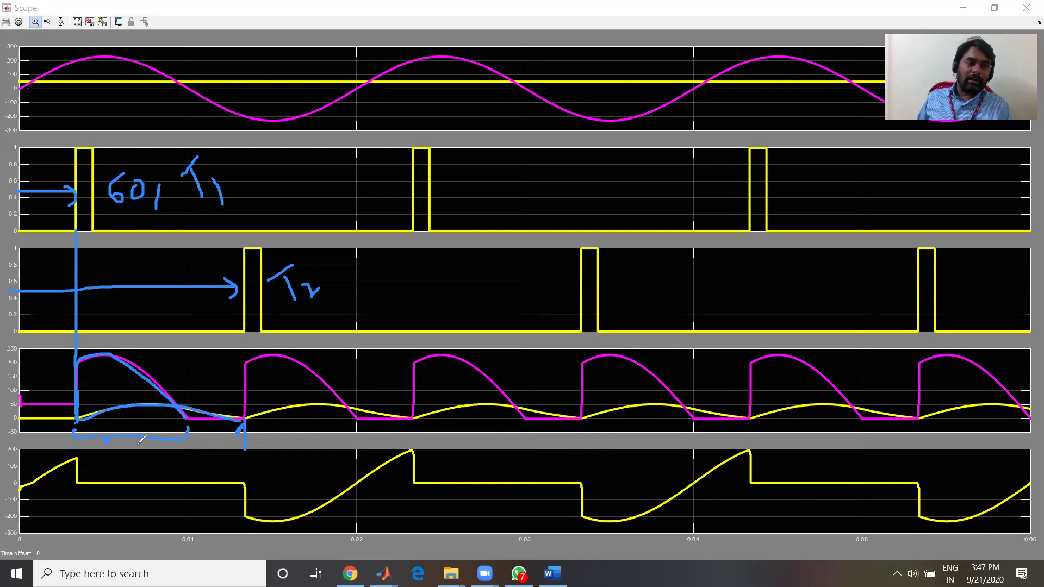
mouse_move(90, 477)
mouse_down()
mouse_move(109, 463)
mouse_move(126, 486)
mouse_move(142, 460)
mouse_move(179, 463)
mouse_up()
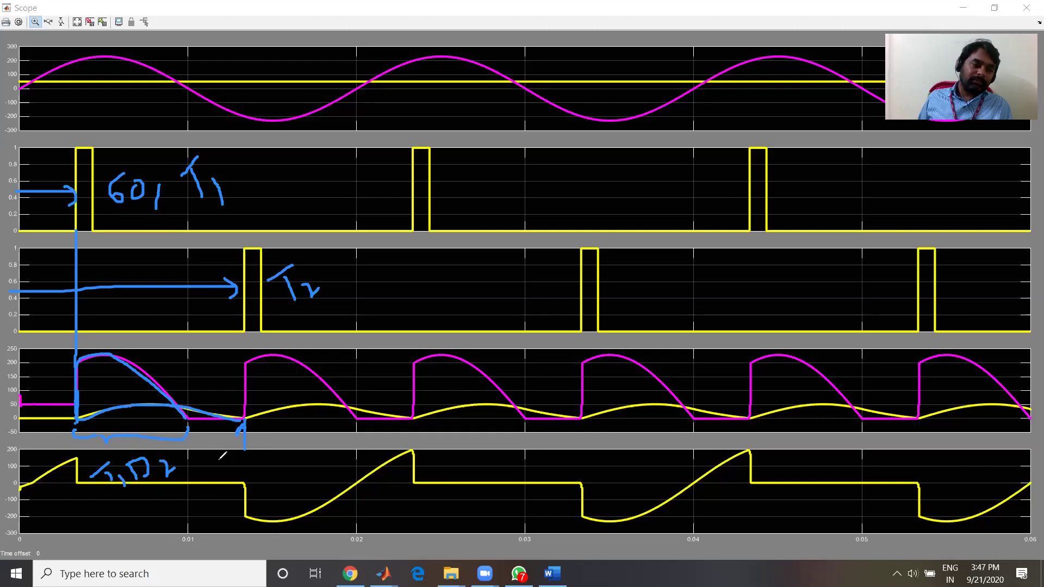
mouse_move(191, 434)
mouse_down()
mouse_move(217, 440)
mouse_move(242, 430)
mouse_up()
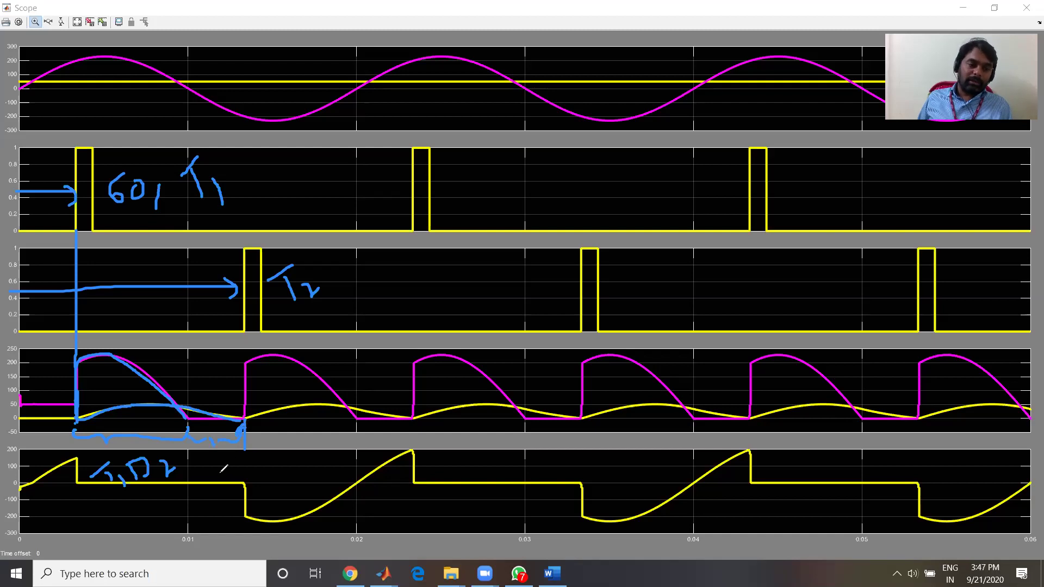
mouse_move(213, 463)
mouse_down()
mouse_move(216, 479)
mouse_move(241, 481)
mouse_move(259, 460)
mouse_move(257, 479)
mouse_up()
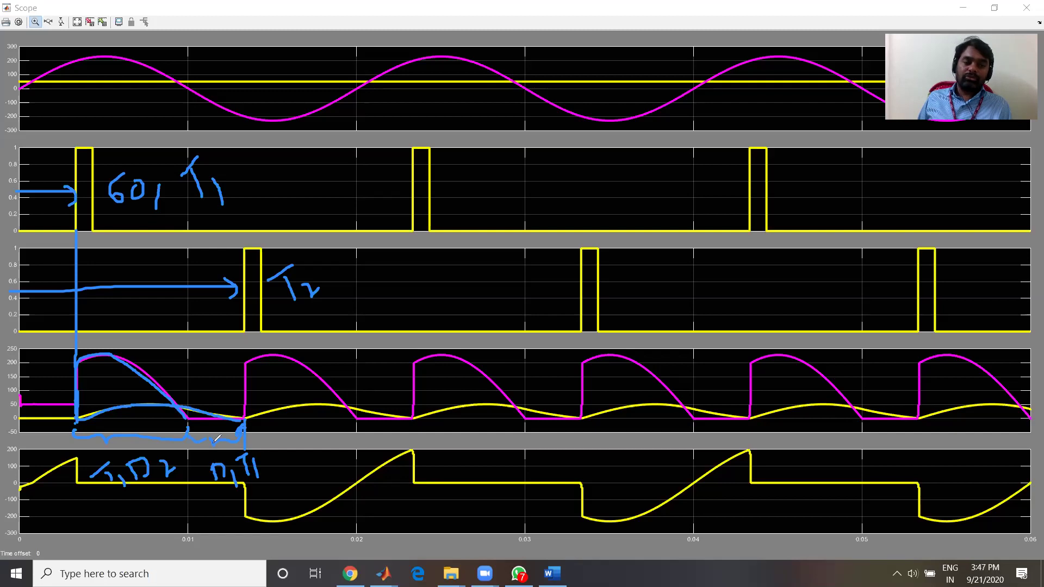
drag(195, 419, 246, 420)
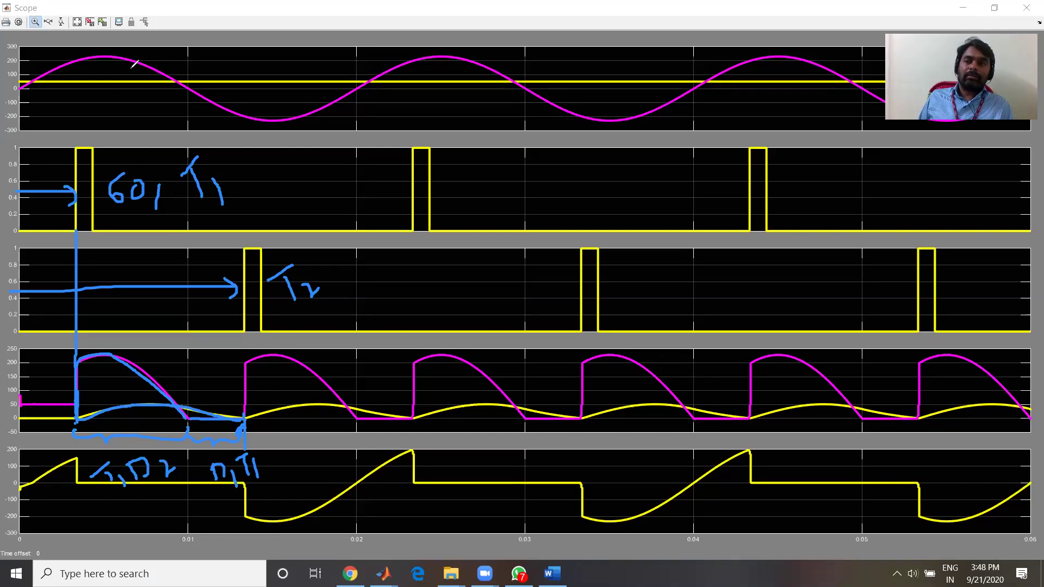
Set the DC Voltage Source amplitude to 100 V and rerun the simulation
key(alt+Tab)
double_click(683, 390)
double_click(386, 236)
text(100)
key(Return)
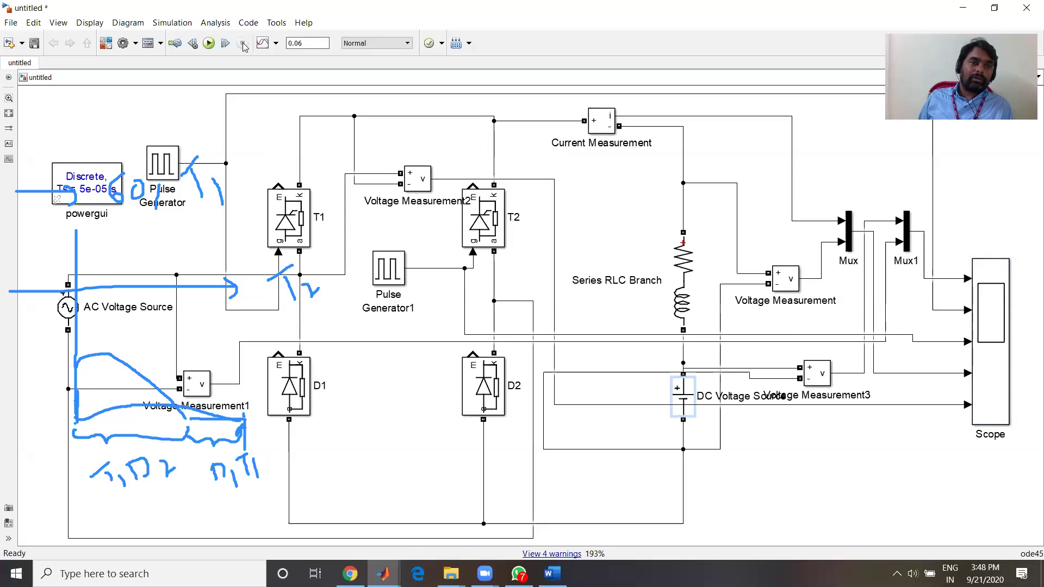
key(ctrl+t)
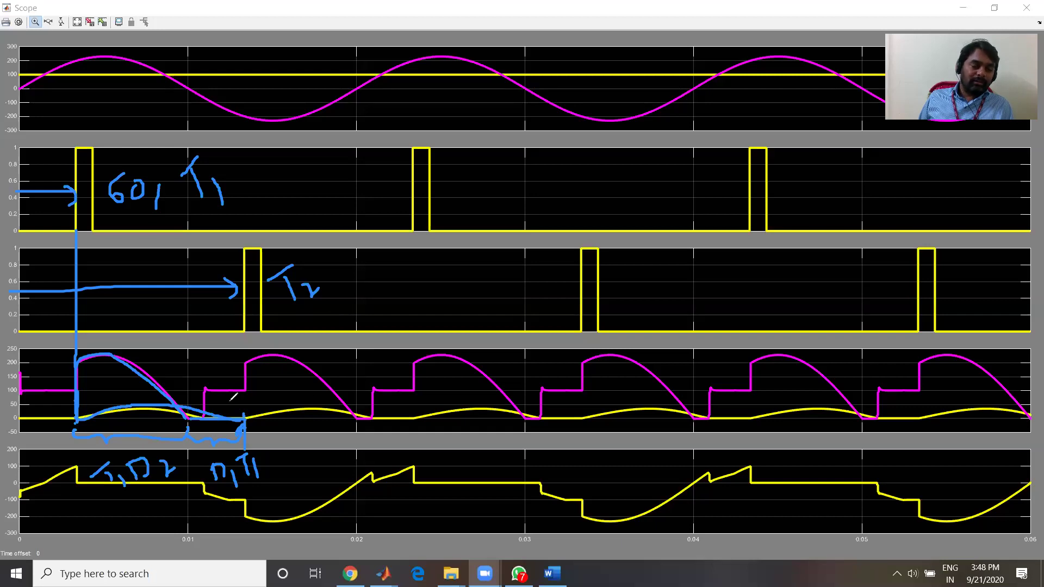
Circle the 100 V level on the output plot and mark the flat-voltage interval just before the second T1 pulse in blue
mouse_move(24, 387)
mouse_down()
mouse_move(9, 381)
mouse_move(8, 390)
mouse_move(30, 375)
mouse_up()
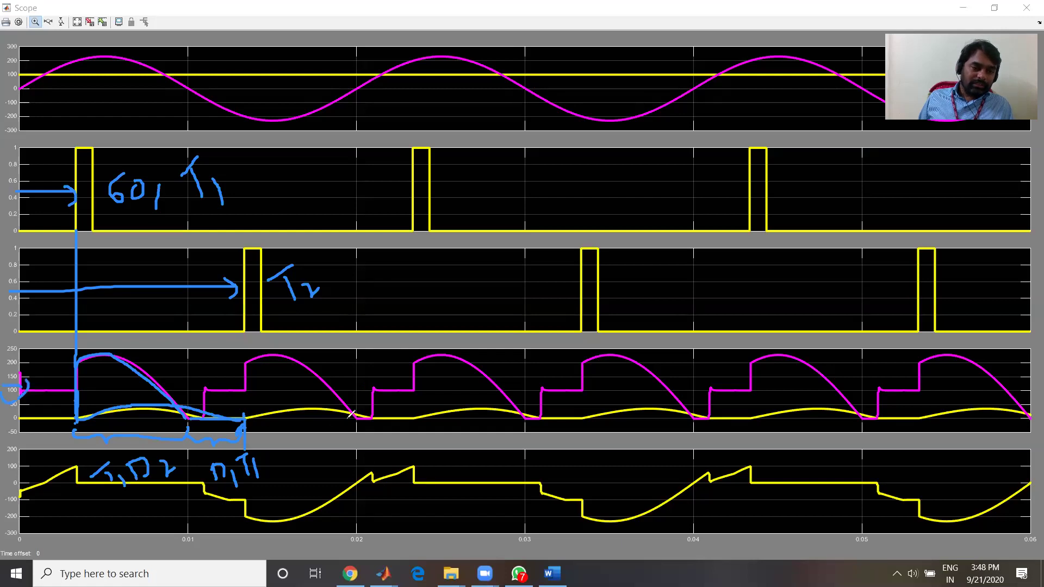
mouse_move(376, 419)
mouse_down()
mouse_move(405, 428)
mouse_move(419, 413)
mouse_up()
mouse_move(404, 419)
mouse_down()
mouse_move(403, 388)
mouse_move(403, 420)
mouse_up()
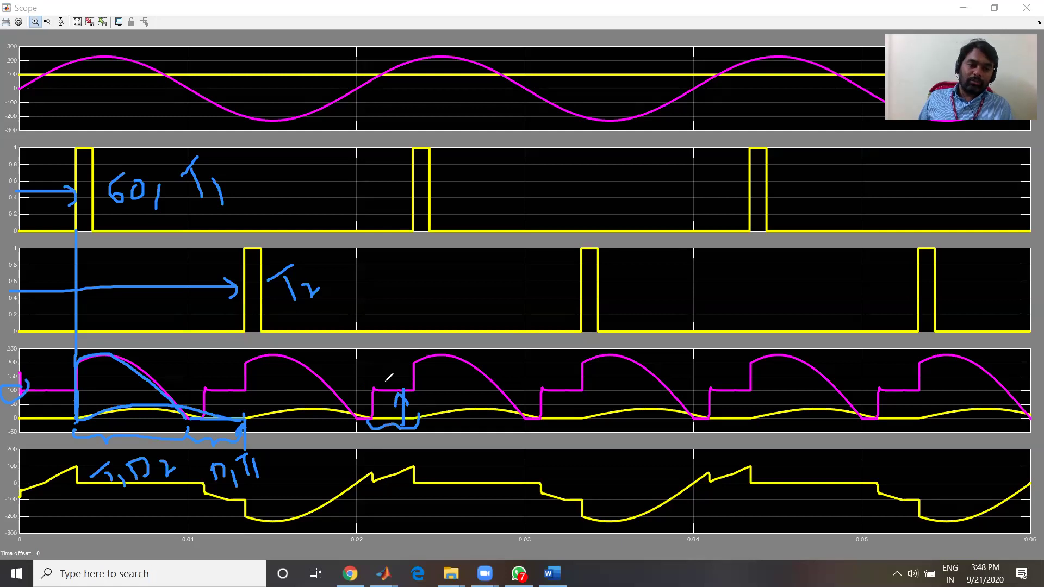
drag(374, 391, 413, 388)
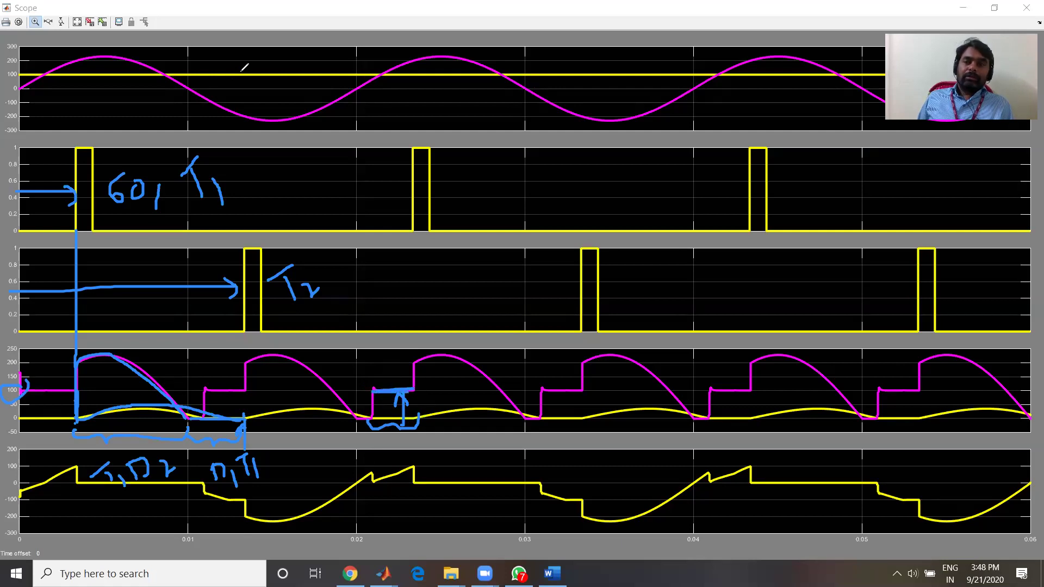
Close the Scope and erase the leftover blue annotations covering the converter model
click(1027, 7)
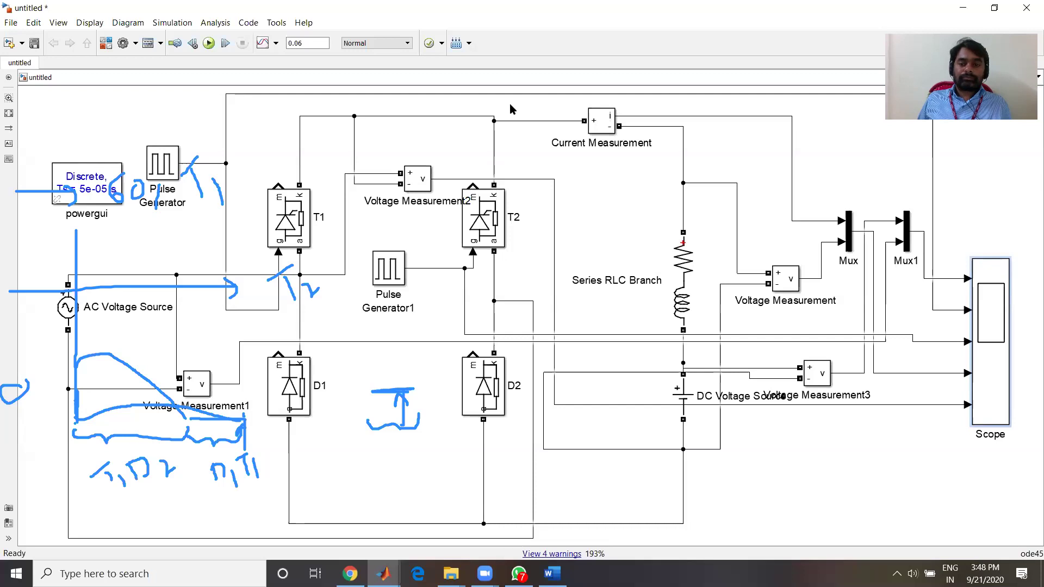
click(461, 103)
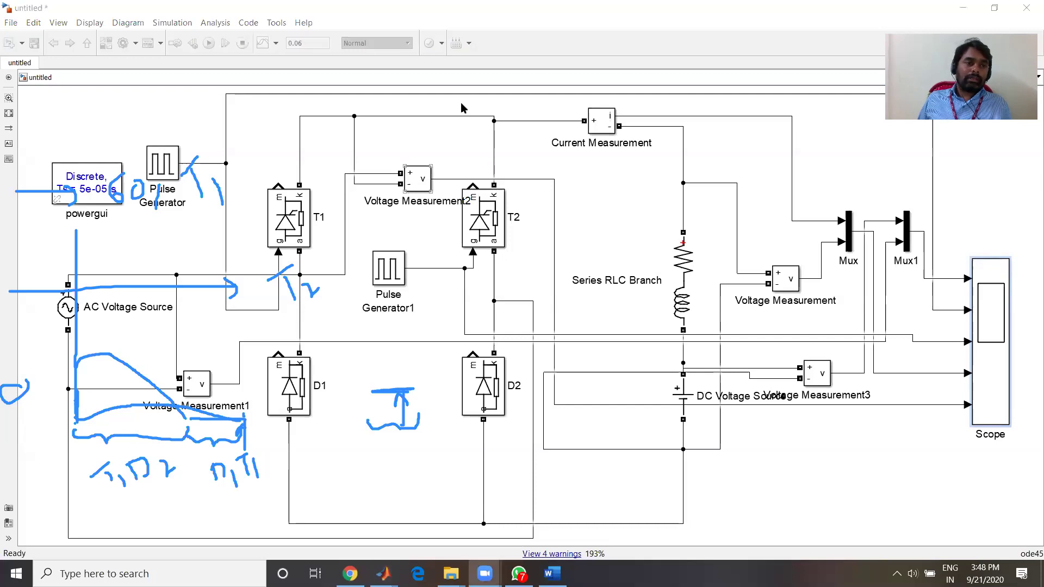
drag(109, 345, 185, 274)
mouse_move(293, 298)
mouse_down()
mouse_move(218, 294)
mouse_move(92, 510)
mouse_move(331, 432)
mouse_move(370, 388)
mouse_move(246, 399)
mouse_move(250, 278)
mouse_move(192, 155)
mouse_move(57, 227)
mouse_move(9, 404)
mouse_up()
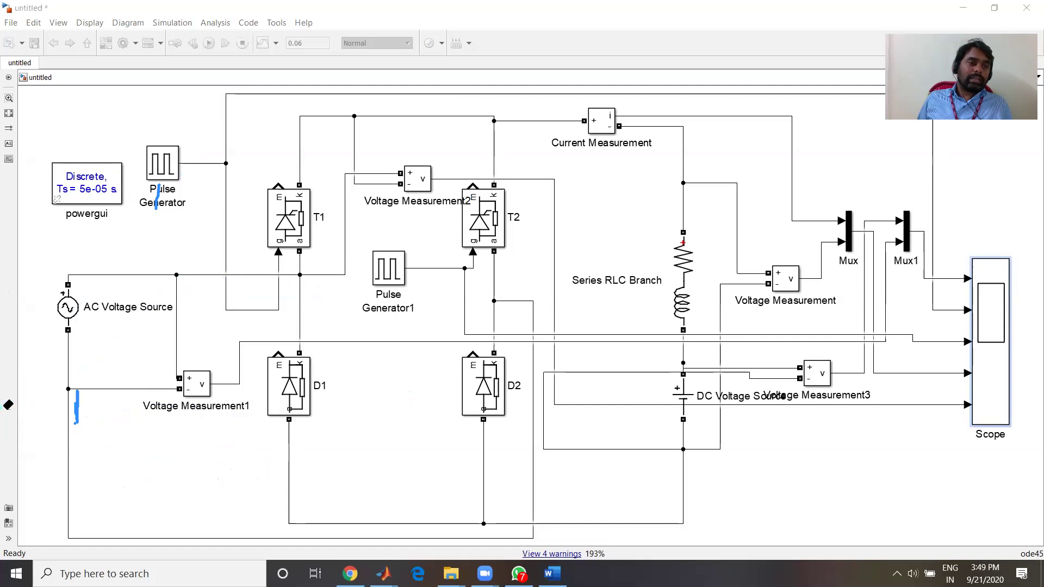
drag(103, 347, 349, 93)
Change the firing angle in the Pulse Generator's phase delay to 90 degrees
click(152, 164)
double_click(152, 164)
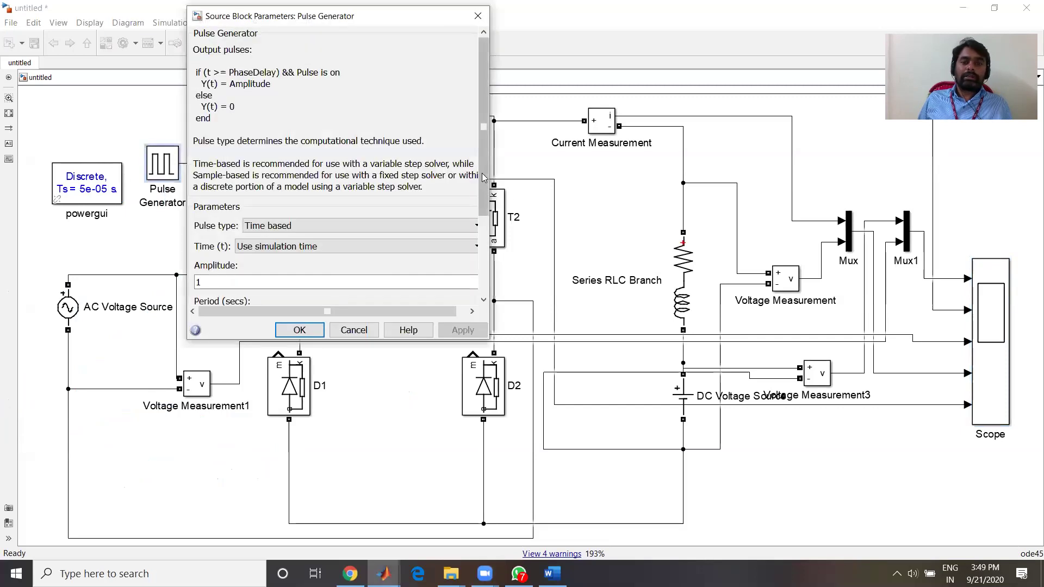
scroll(288, 294, down, 2)
drag(228, 268, 223, 268)
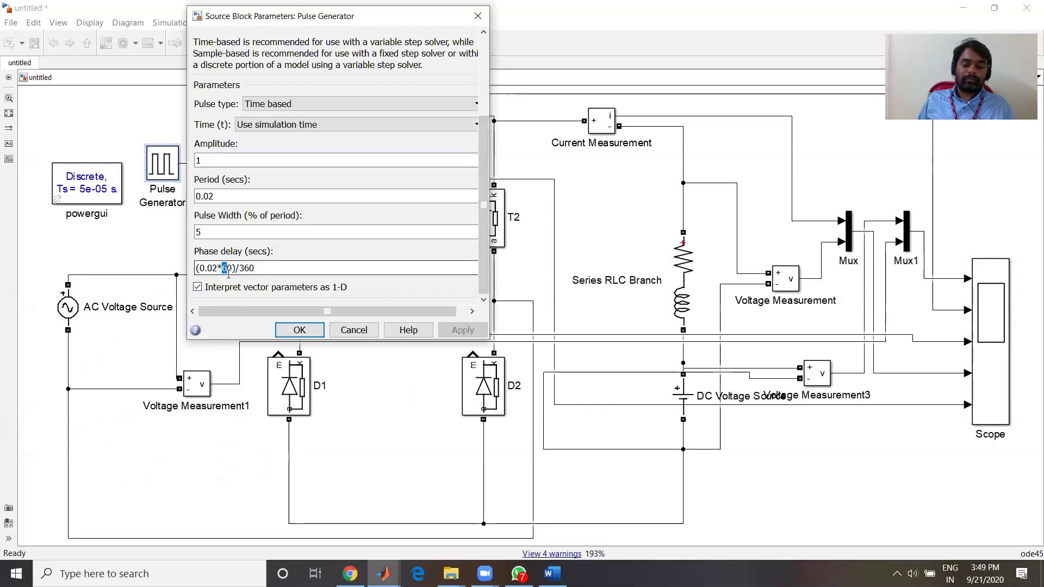
click(293, 329)
Set Pulse Generator1's phase delay to (0.02*(90+180))/360, rerun the simulation and display the Scope waveforms
click(399, 269)
double_click(400, 269)
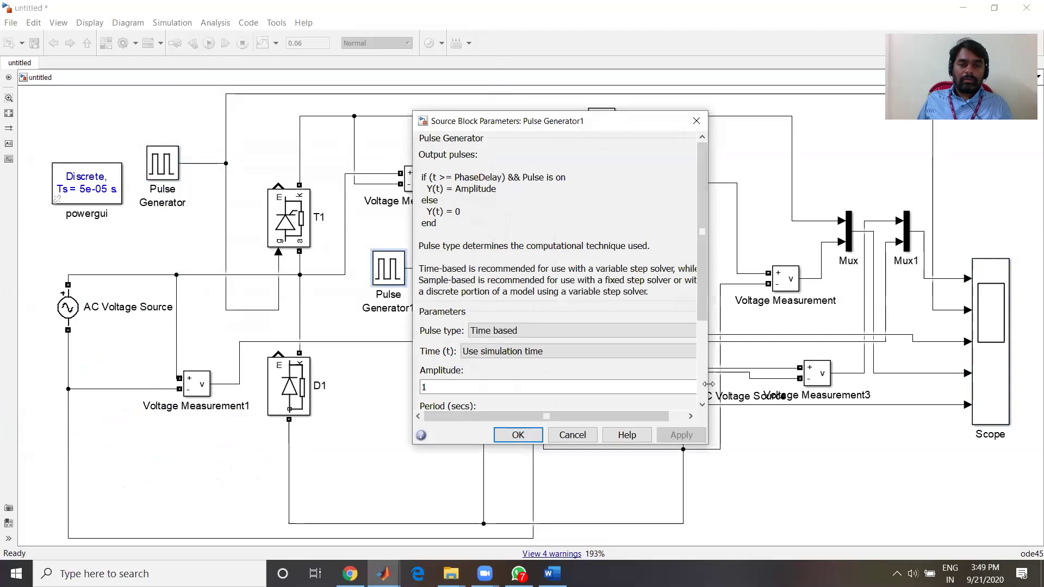
scroll(706, 296, down, 5)
click(457, 374)
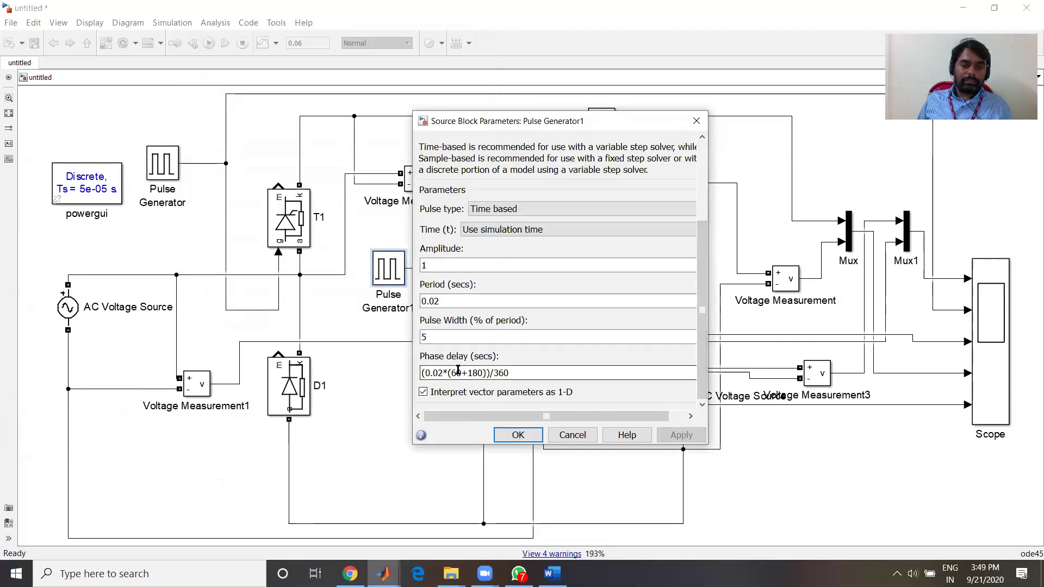
key(BackSpace)
text(9)
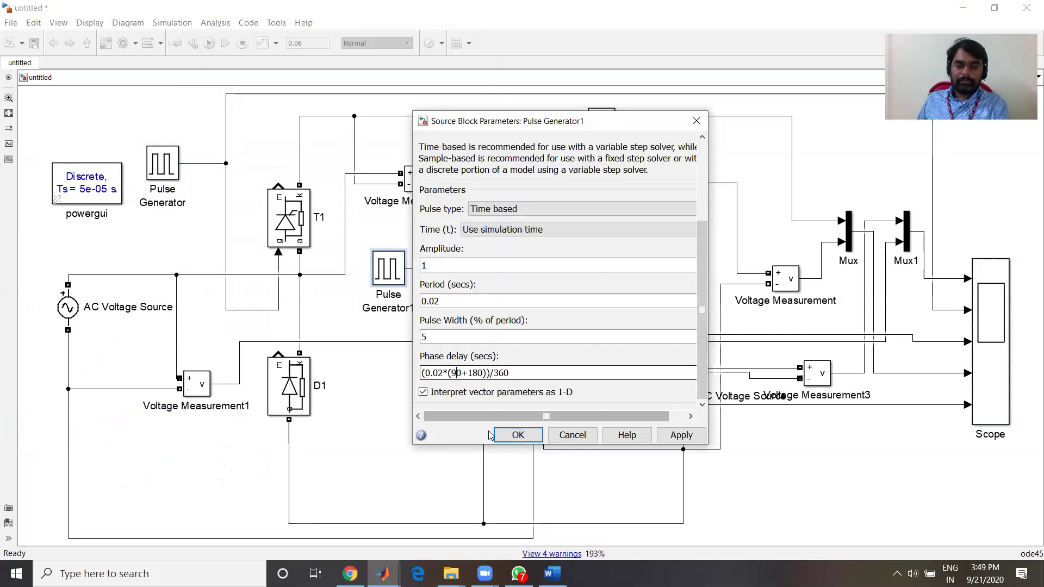
click(519, 435)
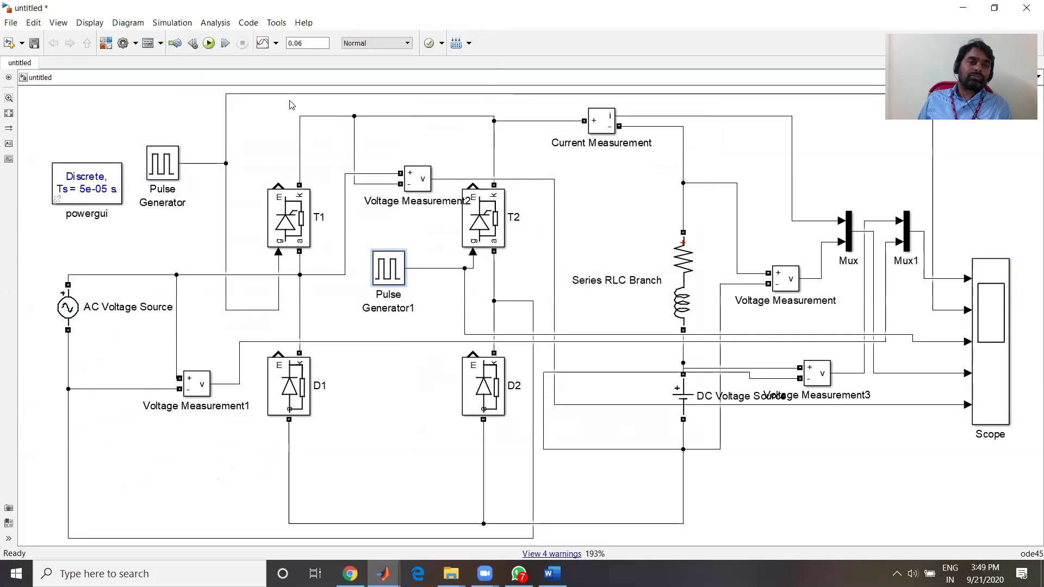
click(209, 43)
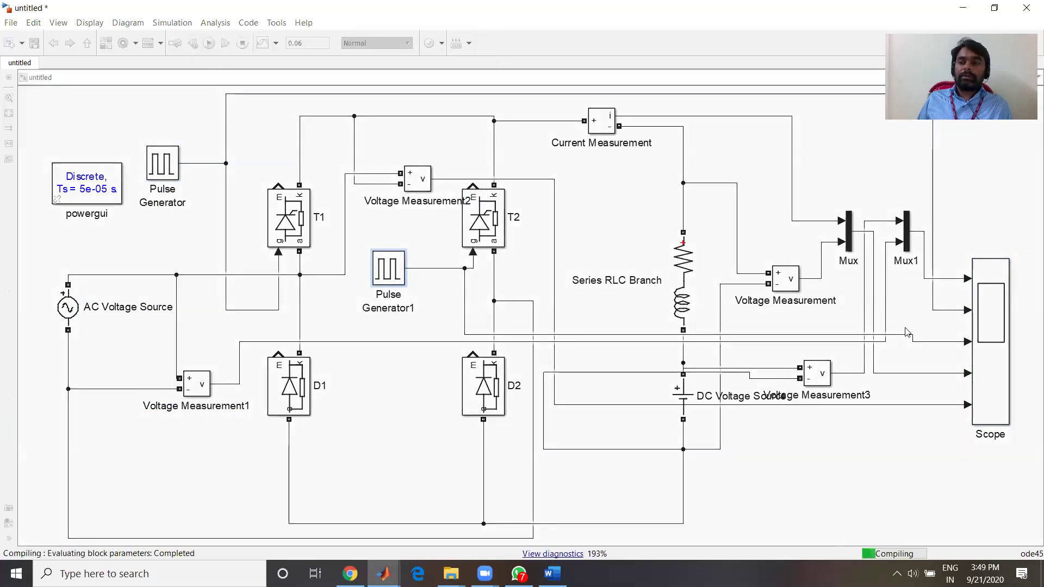
double_click(991, 315)
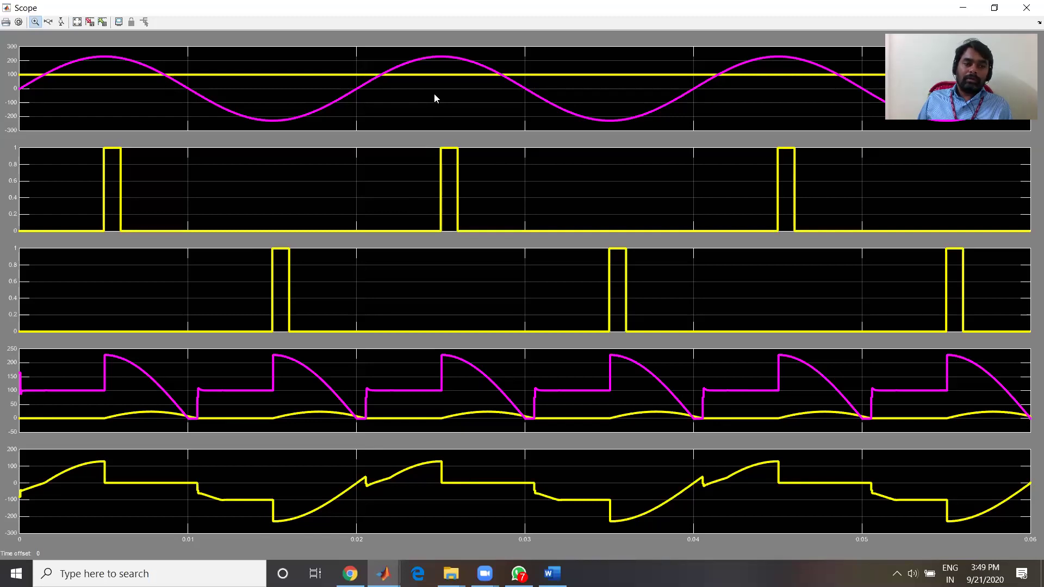
Mark the T1 and T2 firing delays with blue arrows, project T1 onto the source peak, and label the pulses "90, T1" and "T2"
mouse_move(9, 192)
mouse_down()
mouse_move(100, 192)
mouse_move(90, 206)
mouse_up()
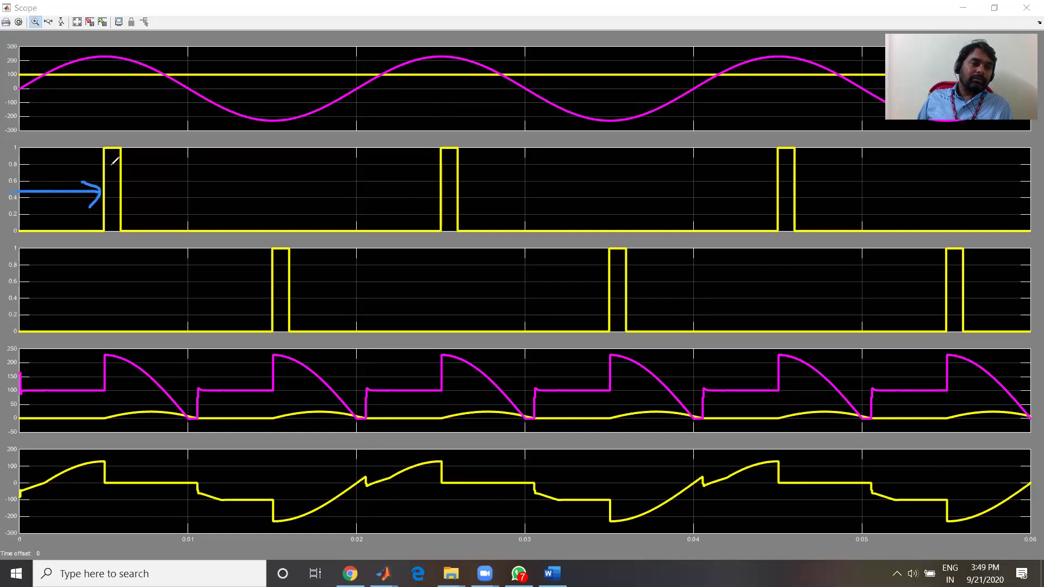
click(101, 156)
drag(100, 126, 105, 56)
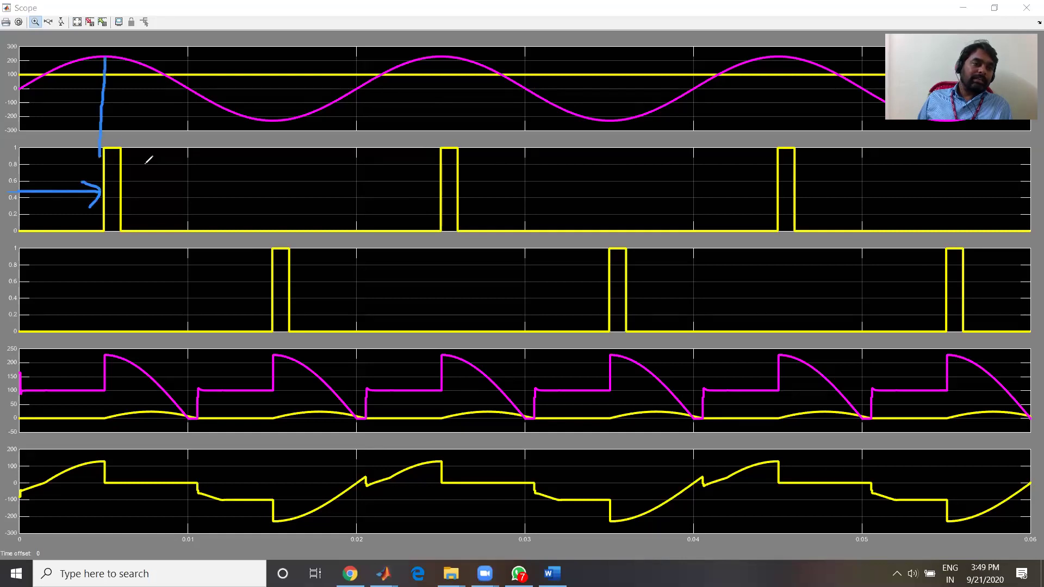
mouse_move(146, 158)
mouse_down()
mouse_move(145, 173)
mouse_move(219, 158)
mouse_move(197, 158)
mouse_move(224, 143)
mouse_move(248, 175)
mouse_up()
mouse_move(10, 297)
mouse_down()
mouse_move(272, 297)
mouse_move(267, 307)
mouse_up()
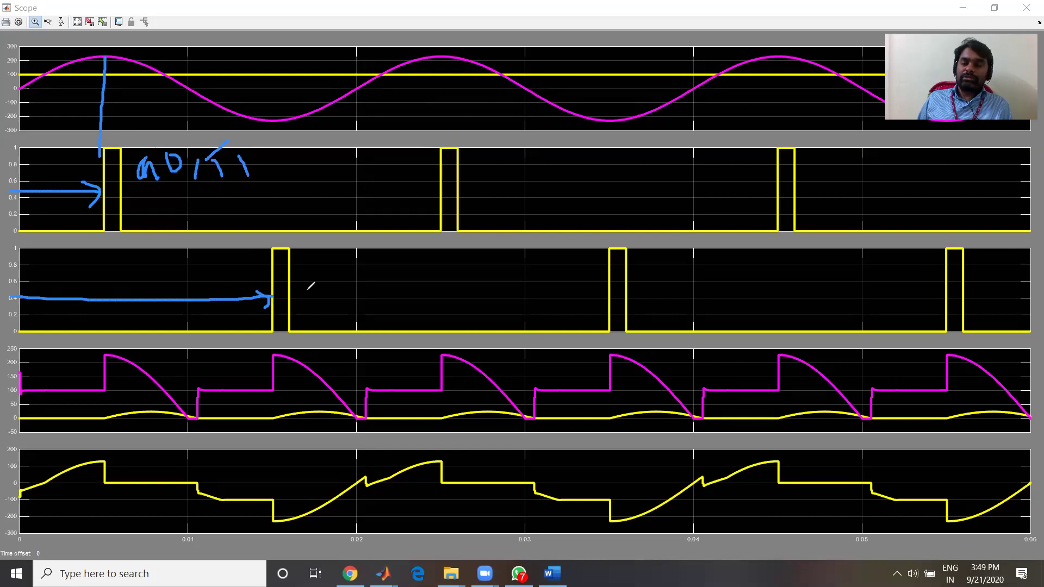
mouse_move(314, 282)
mouse_down()
mouse_move(320, 300)
mouse_move(341, 289)
mouse_move(337, 278)
mouse_move(375, 289)
mouse_up()
Trace the first output voltage and load current pulses in blue and mark the point where the current ends
drag(103, 388, 105, 461)
mouse_move(103, 388)
mouse_down()
mouse_move(107, 354)
mouse_move(131, 361)
mouse_move(163, 381)
mouse_move(188, 419)
mouse_up()
mouse_move(99, 420)
mouse_down()
mouse_move(191, 413)
mouse_move(206, 414)
mouse_move(211, 432)
mouse_move(195, 423)
mouse_up()
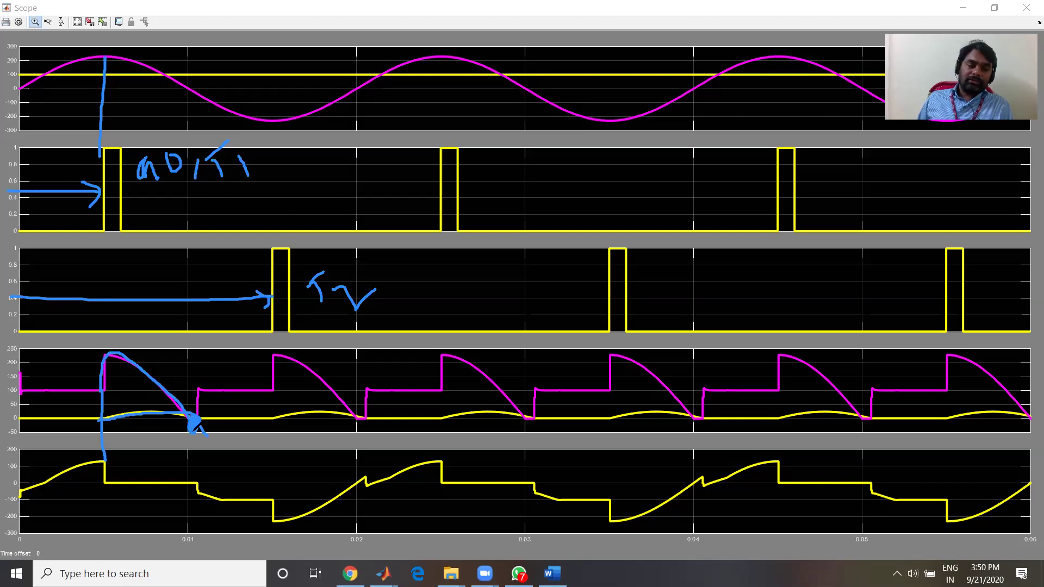
drag(194, 423, 195, 429)
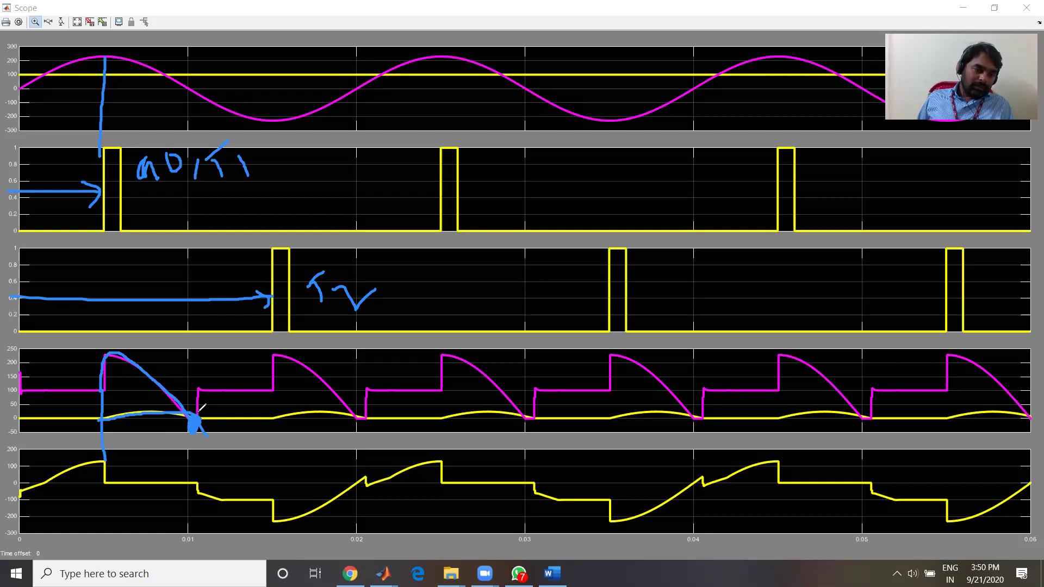
mouse_move(198, 387)
mouse_down()
mouse_move(198, 414)
mouse_move(202, 397)
mouse_up()
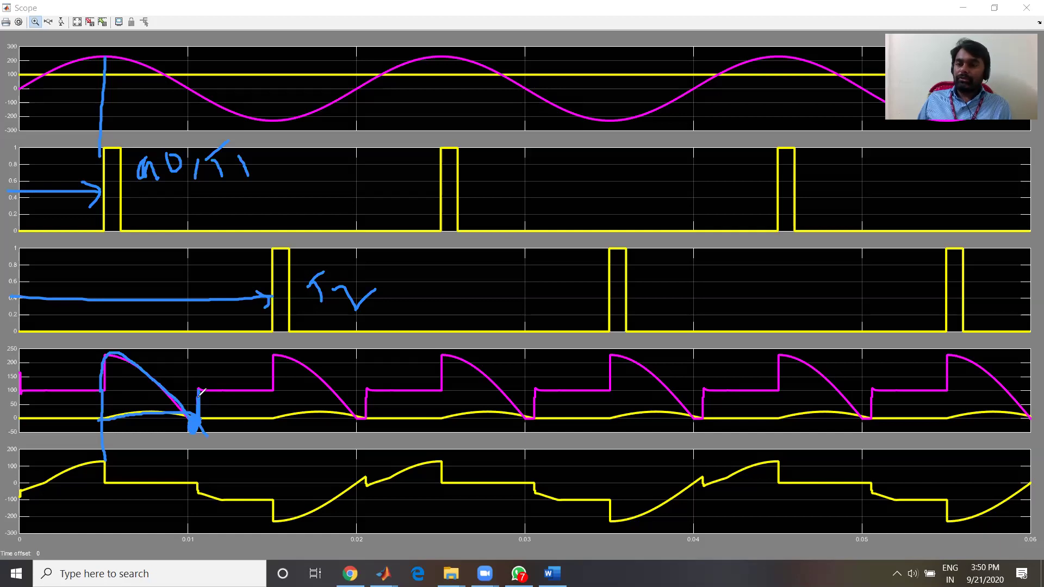
Write the output voltage equation "V0 = VR + VL + E" in blue beside the T2 pulse plot
mouse_move(679, 275)
mouse_down()
mouse_move(692, 297)
mouse_move(702, 268)
mouse_move(713, 294)
mouse_move(727, 281)
mouse_move(778, 280)
mouse_move(798, 257)
mouse_move(807, 298)
mouse_move(810, 287)
mouse_move(847, 292)
mouse_up()
click(705, 294)
mouse_move(846, 269)
mouse_down()
mouse_move(870, 261)
mouse_move(854, 276)
mouse_move(881, 245)
mouse_move(907, 261)
mouse_move(915, 254)
mouse_up()
click(910, 243)
mouse_move(940, 206)
mouse_down()
mouse_move(931, 217)
mouse_move(951, 234)
mouse_move(962, 208)
mouse_up()
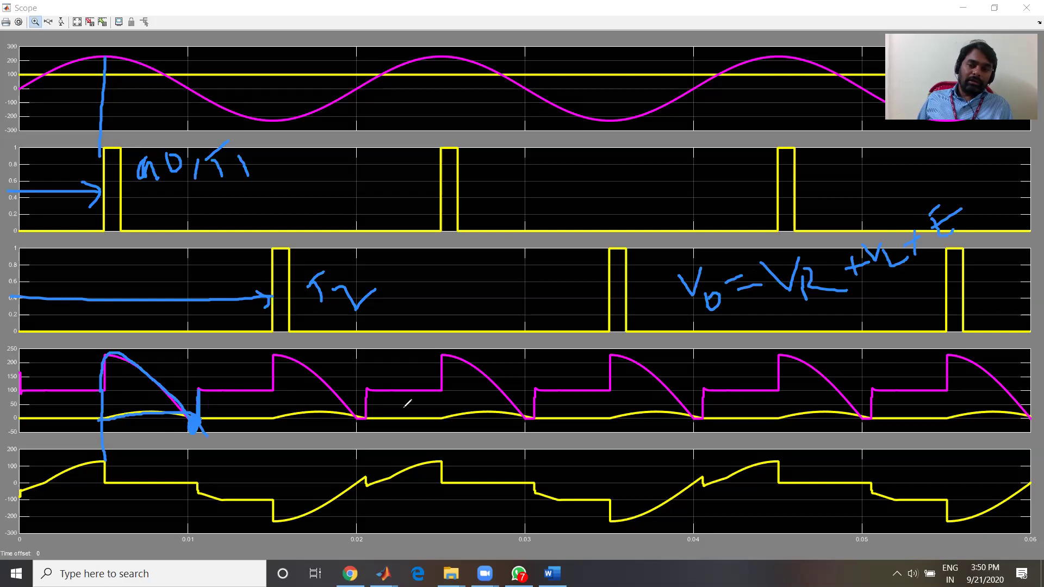
Mark VR and VL in the equation as 0, underline E, and trace the first flat back-EMF section after T1's conduction
mouse_move(815, 332)
mouse_down()
mouse_move(814, 210)
mouse_move(823, 224)
mouse_up()
drag(874, 294, 876, 177)
mouse_move(869, 190)
mouse_down()
mouse_move(885, 189)
mouse_move(896, 159)
mouse_up()
drag(820, 169, 821, 186)
drag(944, 249, 970, 235)
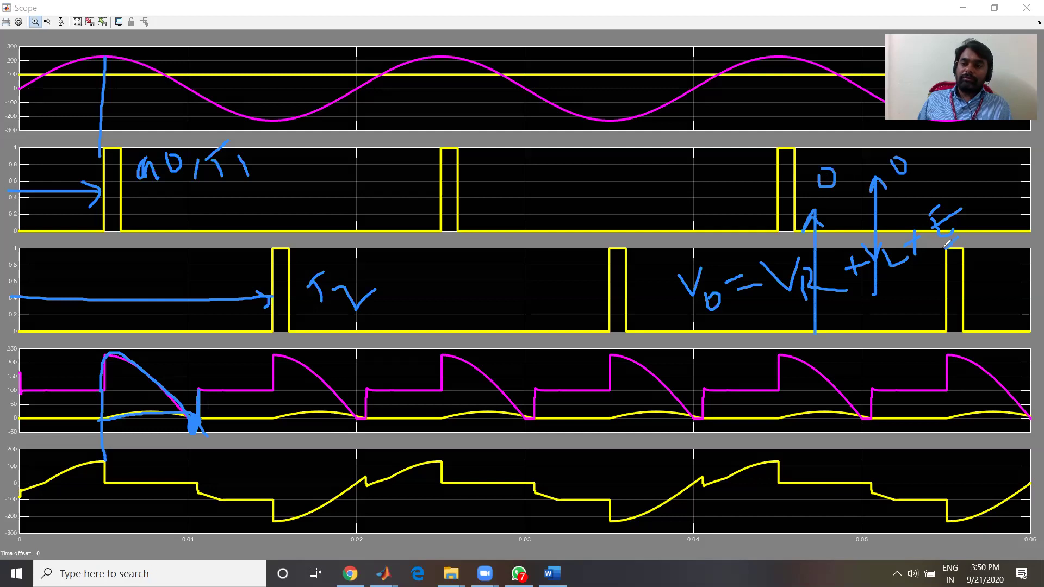
drag(199, 390, 272, 389)
drag(207, 390, 272, 389)
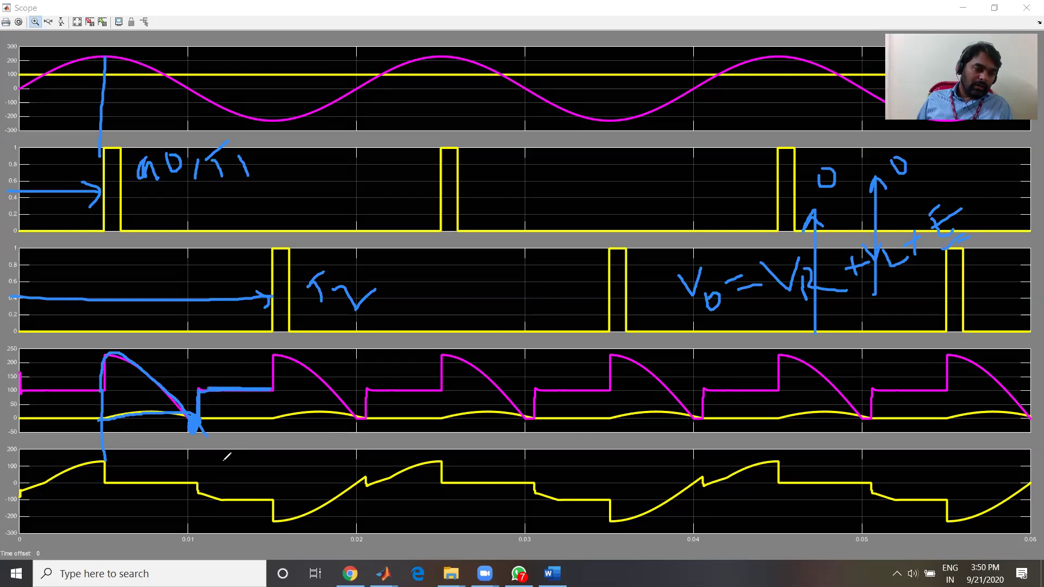
Project T1's conduction limits onto the bottom plot and label the intervals "T1 D2" and "T1 D1"
drag(203, 417, 194, 491)
mouse_move(104, 484)
mouse_down()
mouse_move(103, 507)
mouse_move(104, 486)
mouse_up()
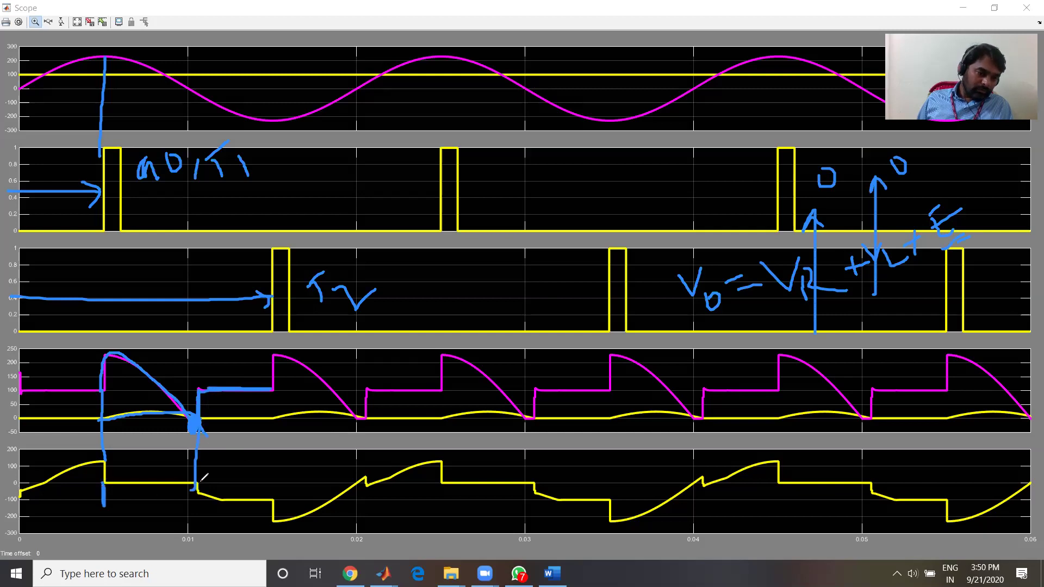
mouse_move(203, 448)
mouse_down()
mouse_move(199, 489)
mouse_move(202, 439)
mouse_up()
mouse_move(199, 488)
mouse_down()
mouse_move(197, 509)
mouse_move(195, 452)
mouse_up()
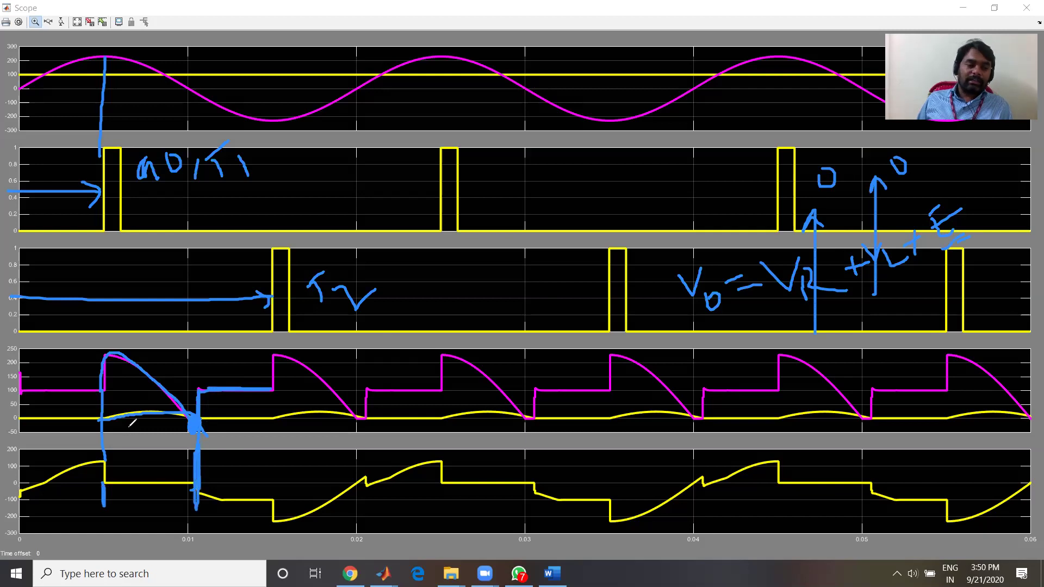
mouse_move(111, 435)
mouse_down()
mouse_move(122, 463)
mouse_move(146, 444)
mouse_move(136, 453)
mouse_move(163, 459)
mouse_move(177, 448)
mouse_move(221, 472)
mouse_move(238, 450)
mouse_move(239, 478)
mouse_up()
mouse_move(246, 449)
mouse_down()
mouse_move(248, 466)
mouse_move(273, 466)
mouse_up()
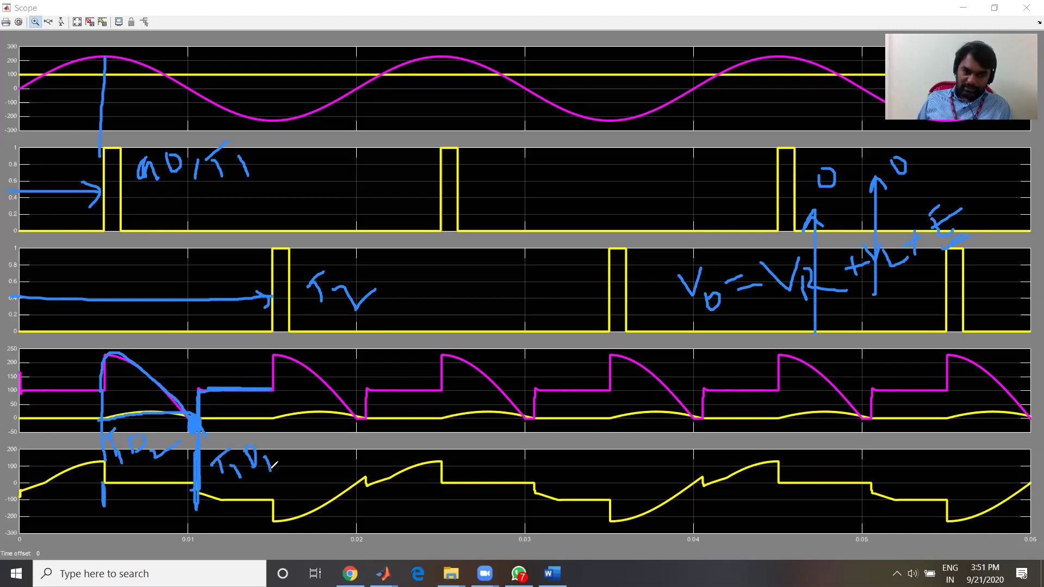
Underline the zero-voltage section of the first conduction interval on the bottom plot and label it "T1"
mouse_move(103, 476)
mouse_down()
mouse_move(203, 476)
mouse_move(105, 474)
mouse_up()
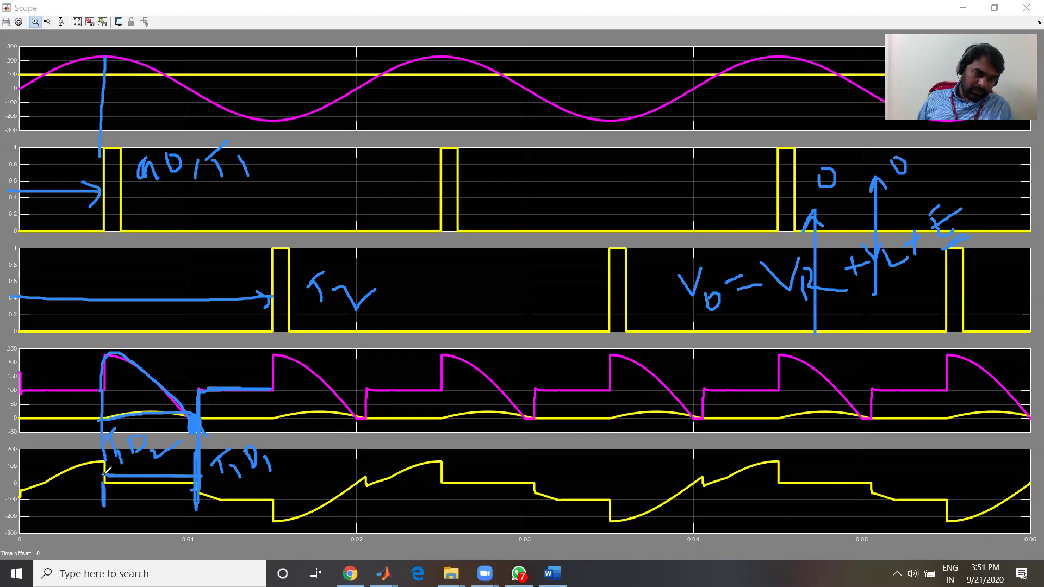
click(124, 511)
mouse_move(130, 508)
mouse_down()
mouse_move(133, 520)
mouse_move(143, 497)
mouse_move(152, 521)
mouse_up()
drag(103, 485, 199, 486)
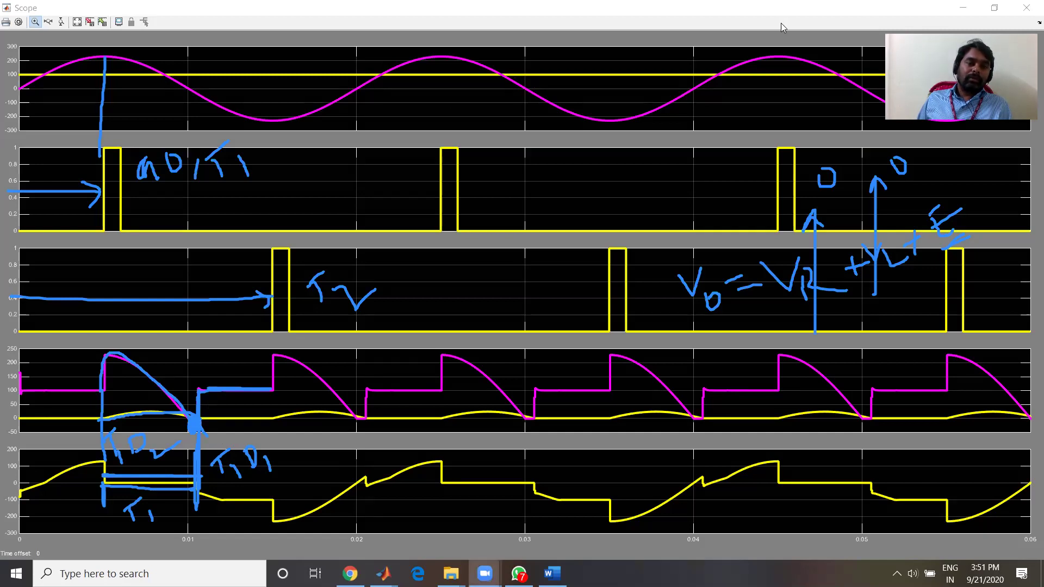
Outline the first T2 pulse, extend and circle its label as "T2, D1", and trace the second output voltage pulse
mouse_move(274, 300)
mouse_down()
mouse_move(278, 249)
mouse_move(290, 324)
mouse_up()
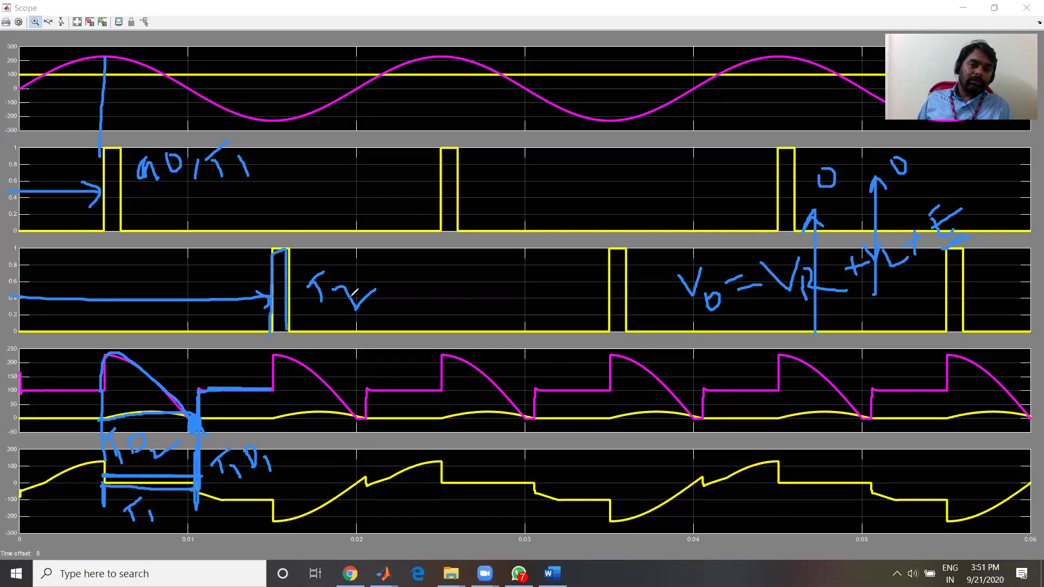
mouse_move(383, 271)
mouse_down()
mouse_move(384, 298)
mouse_move(418, 302)
mouse_up()
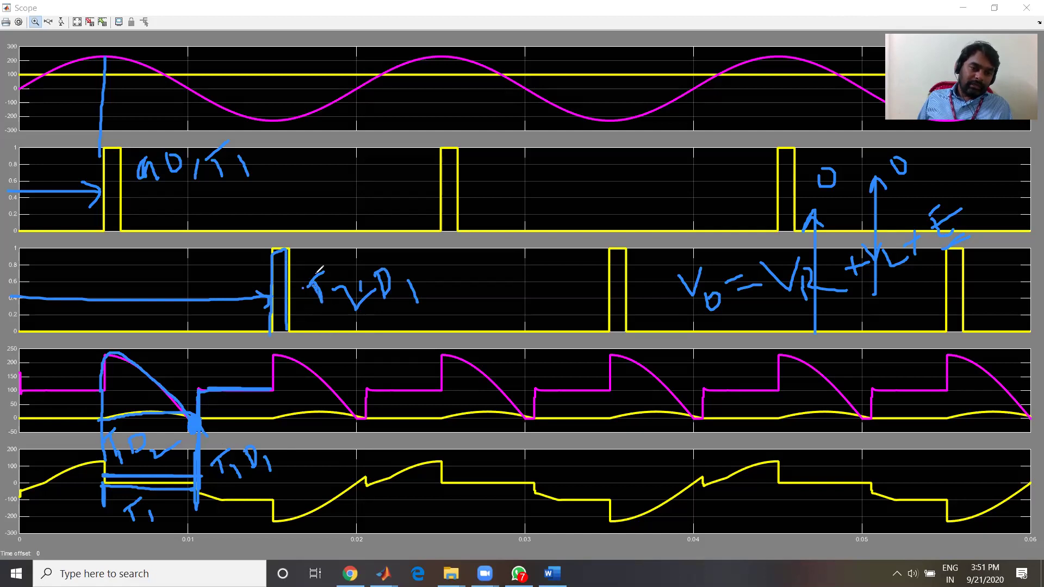
drag(302, 287, 322, 274)
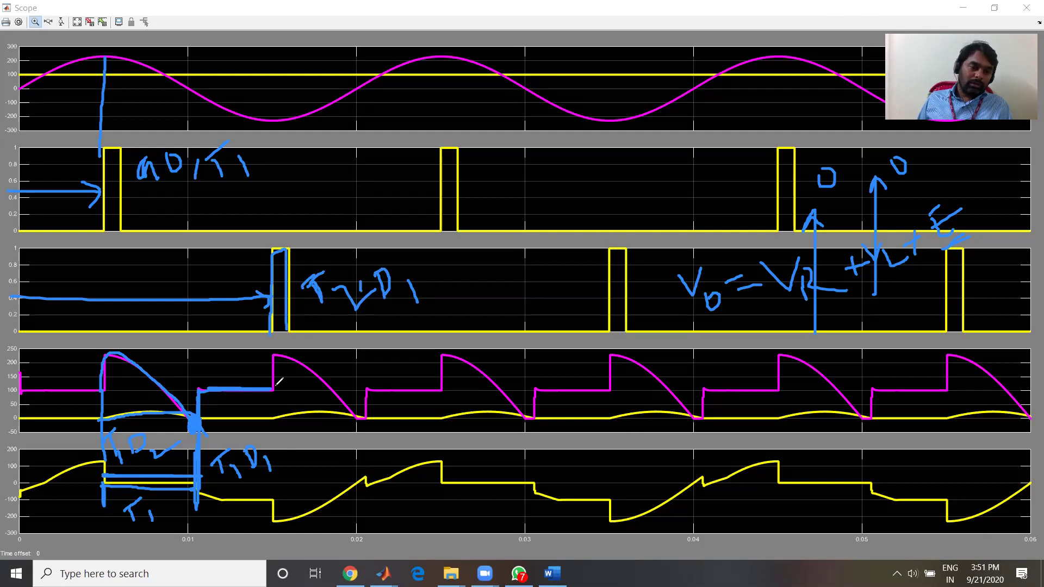
mouse_move(273, 389)
mouse_down()
mouse_move(280, 354)
mouse_move(310, 355)
mouse_move(356, 417)
mouse_move(351, 428)
mouse_up()
mouse_move(386, 251)
mouse_down()
mouse_move(307, 302)
mouse_move(370, 322)
mouse_move(421, 289)
mouse_move(389, 254)
mouse_up()
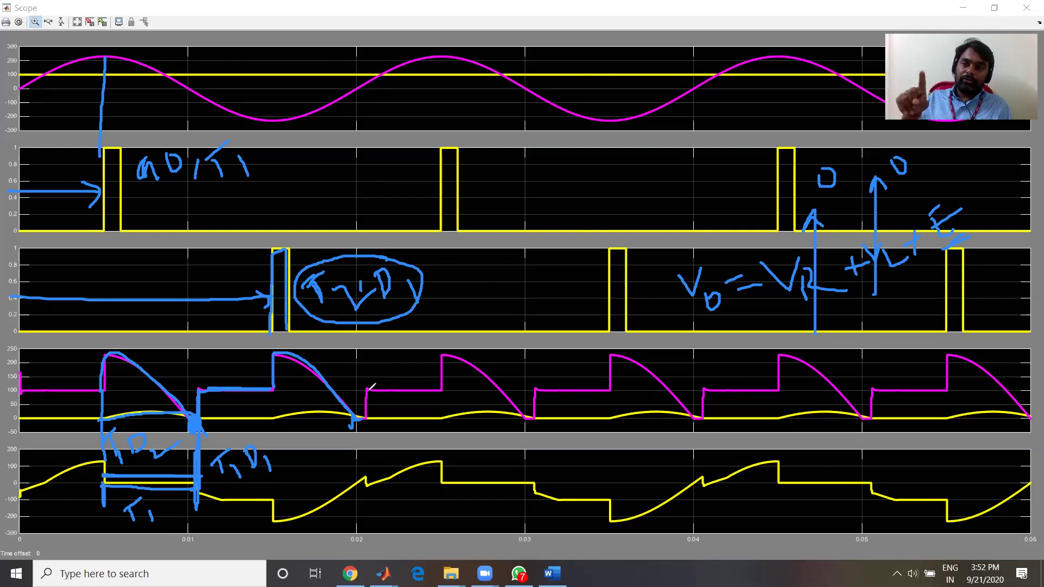
Mark the zero-voltage end of the second output pulse as "T2 D2" and circle the source's second positive half cycle
drag(355, 420, 364, 422)
mouse_move(402, 45)
mouse_down()
mouse_move(554, 85)
mouse_move(442, 33)
mouse_up()
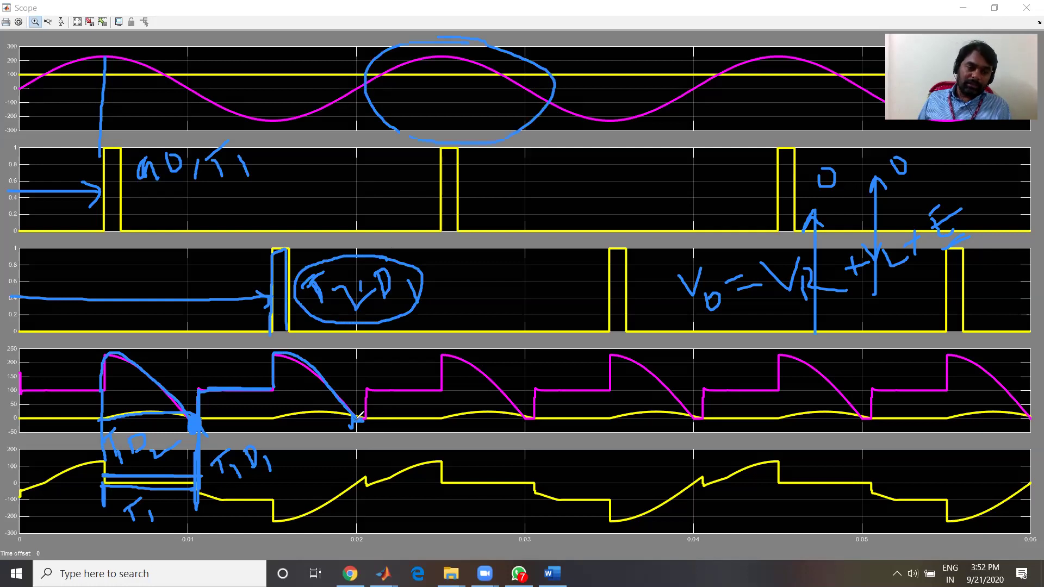
drag(360, 417, 364, 424)
mouse_move(398, 461)
mouse_down()
mouse_move(419, 507)
mouse_move(457, 529)
mouse_move(452, 491)
mouse_move(489, 511)
mouse_move(517, 505)
mouse_move(520, 516)
mouse_move(550, 503)
mouse_up()
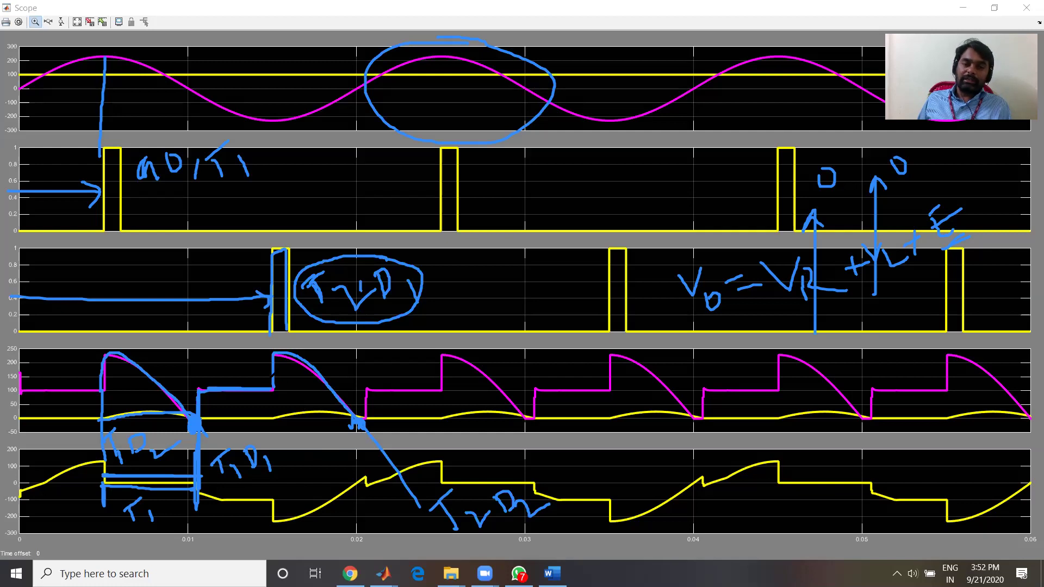
Mark T2's conduction interval on the output plot with a vertical line and a double-headed arrow
drag(271, 375, 271, 443)
drag(264, 406, 363, 410)
mouse_move(271, 406)
mouse_down()
mouse_move(279, 418)
mouse_move(285, 398)
mouse_up()
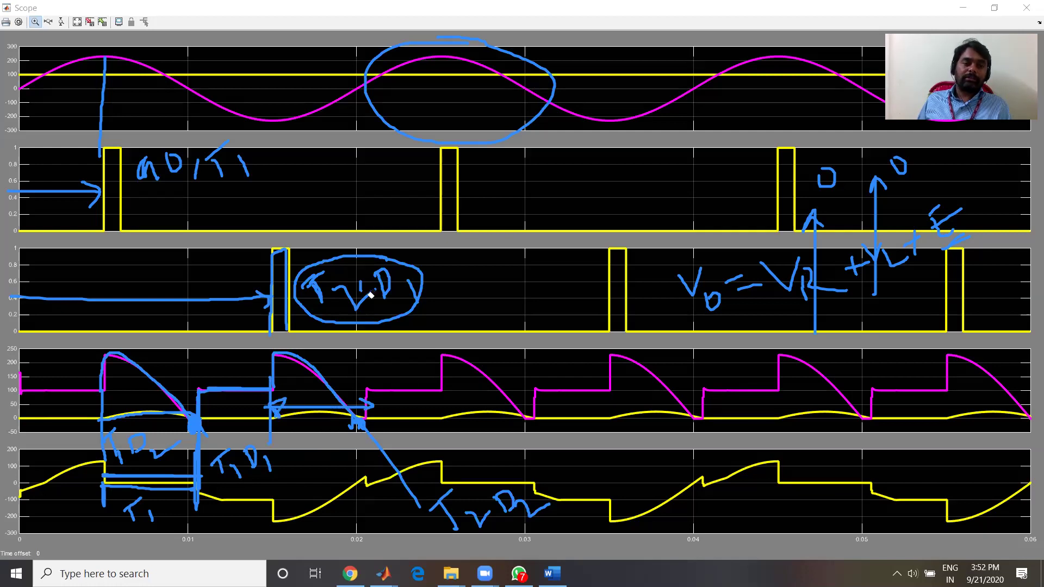
Erase the handwritten conduction labels, arrows, output-voltage equation and source half-cycle circle from the Scope plots
drag(372, 294, 78, 495)
drag(258, 463, 466, 496)
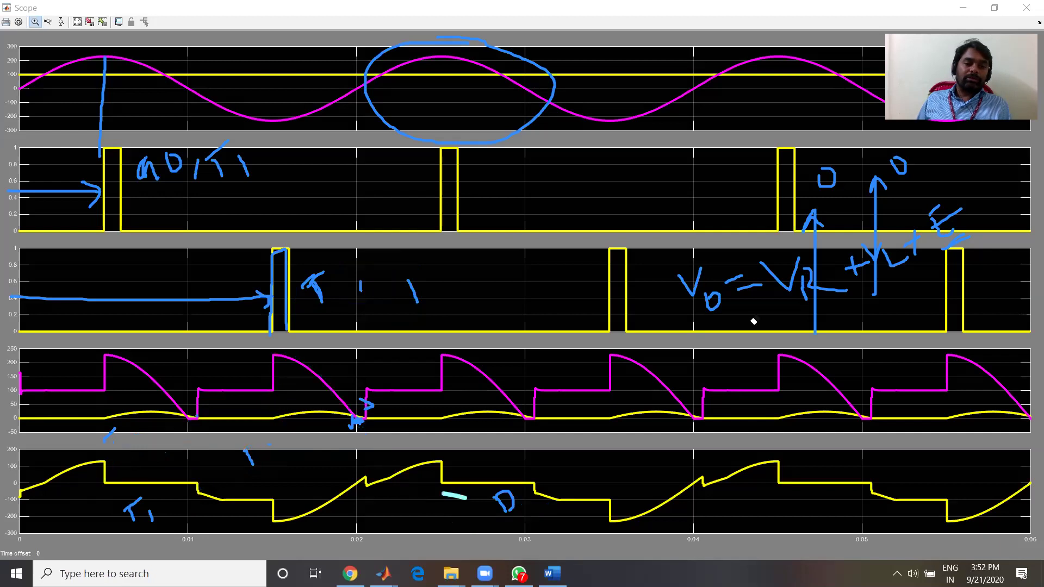
mouse_move(943, 219)
mouse_down()
mouse_move(822, 195)
mouse_move(849, 183)
mouse_up()
mouse_move(220, 284)
mouse_down()
mouse_move(256, 326)
mouse_move(196, 333)
mouse_move(223, 154)
mouse_move(49, 109)
mouse_up()
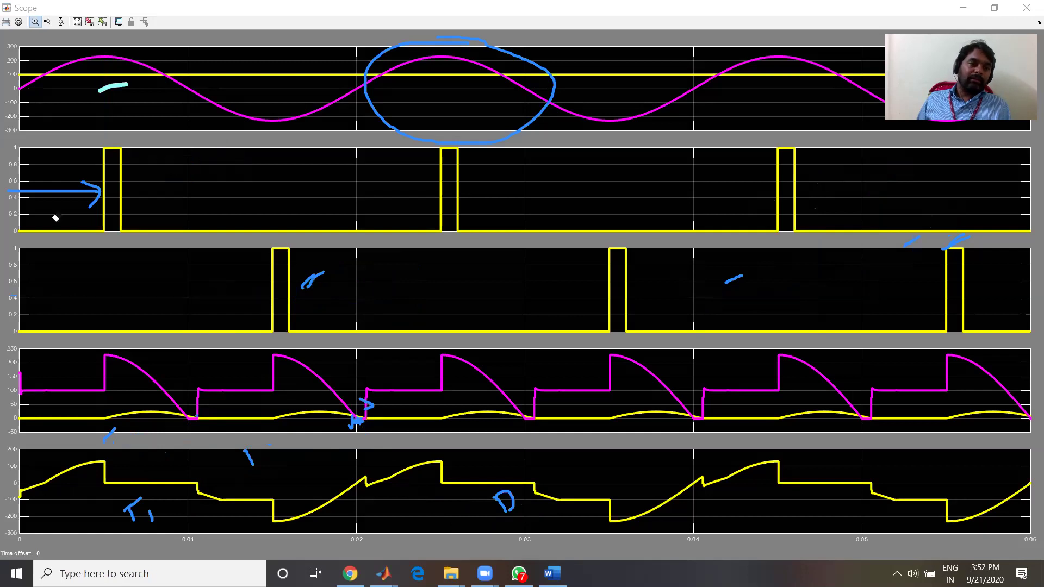
drag(55, 218, 324, 283)
mouse_move(316, 430)
mouse_down()
mouse_move(133, 518)
mouse_move(343, 420)
mouse_move(135, 434)
mouse_up()
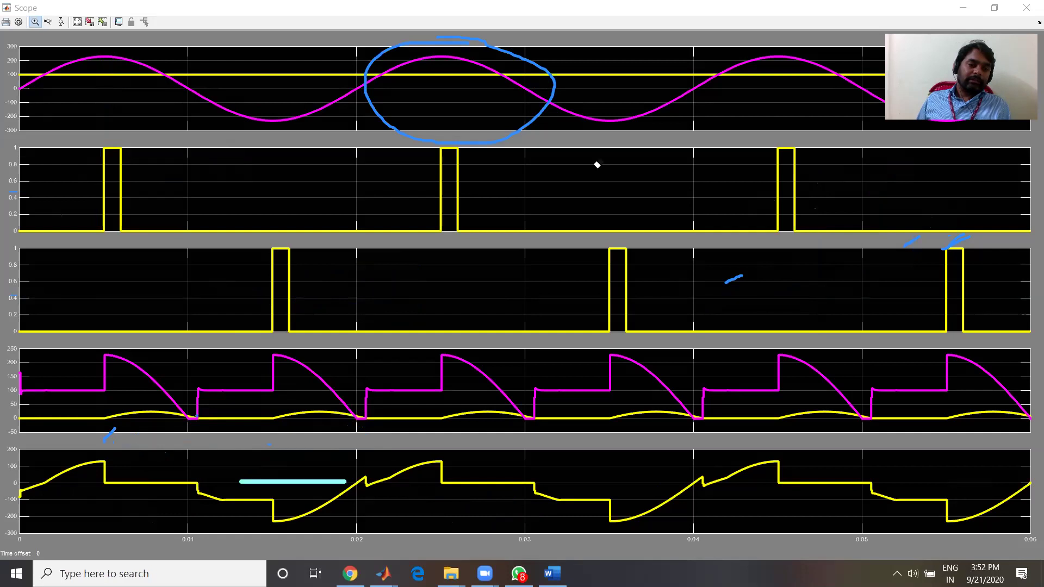
drag(239, 481, 449, 90)
click(546, 113)
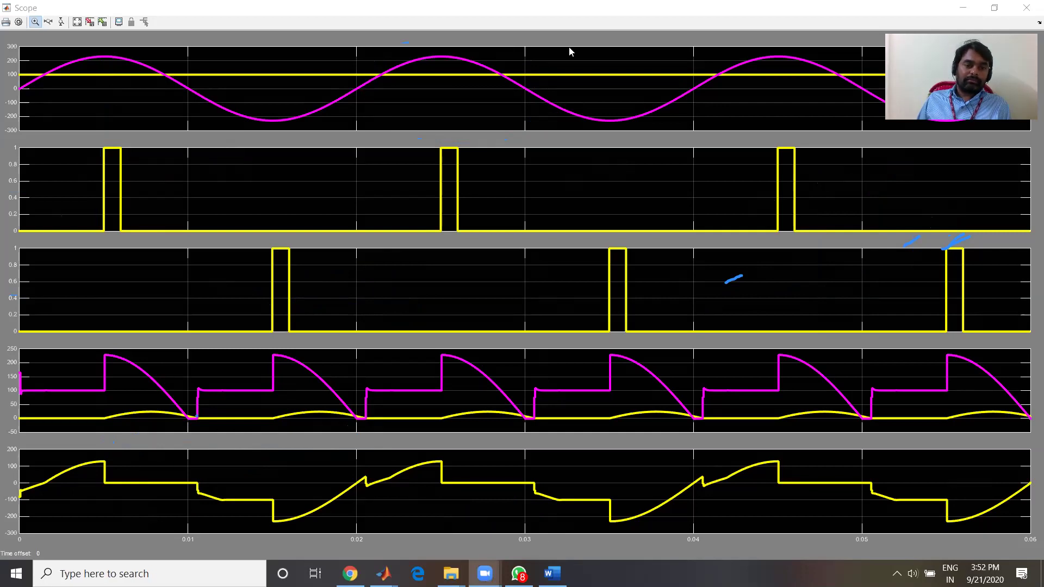
Switch to the Word document and, in R-L-E figure (c), tick both gate pulse labels and mark the output voltage's E and zero levels
click(812, 499)
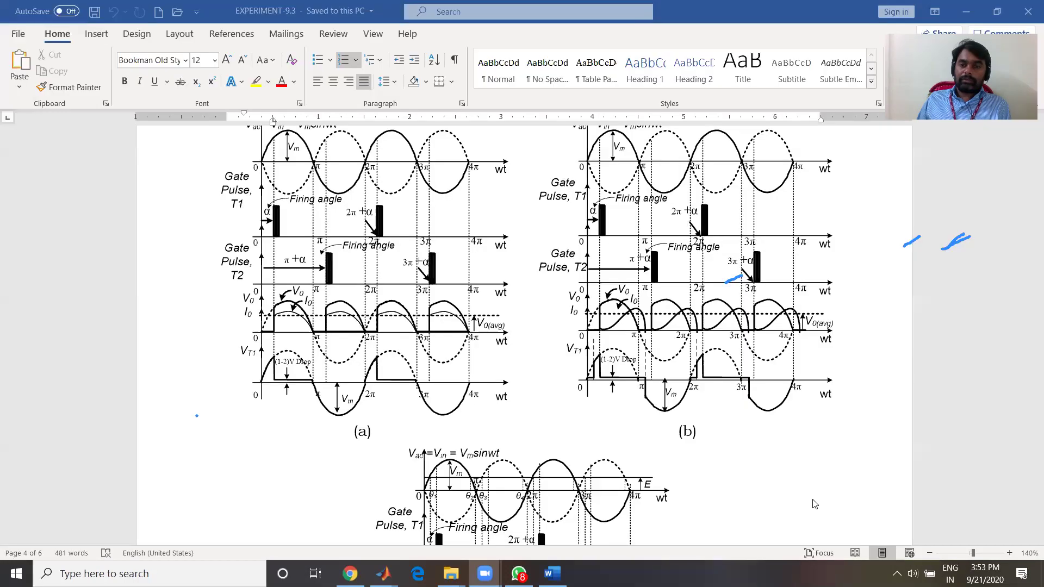
scroll(727, 401, down, 5)
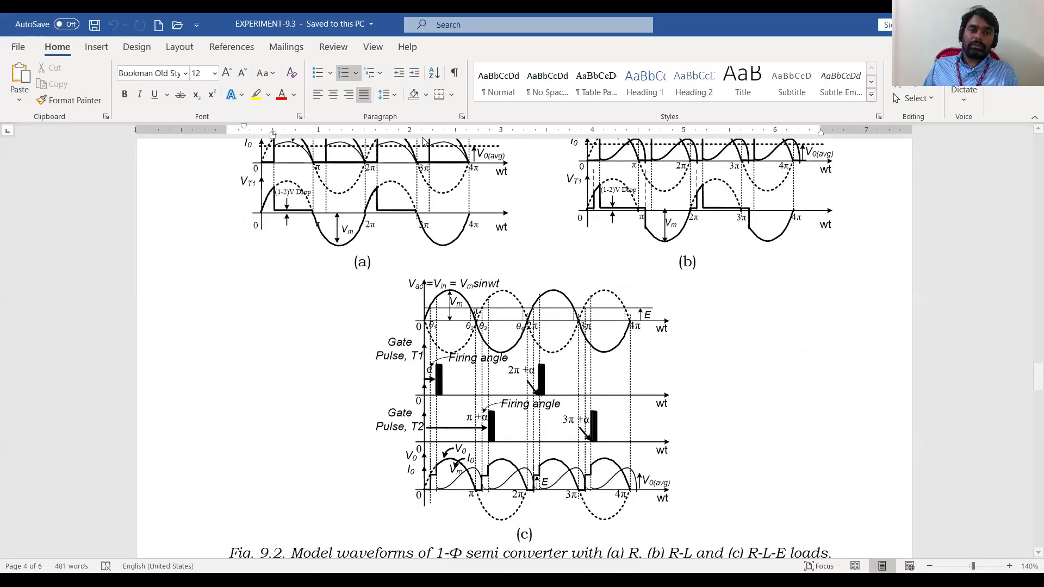
drag(380, 379, 416, 369)
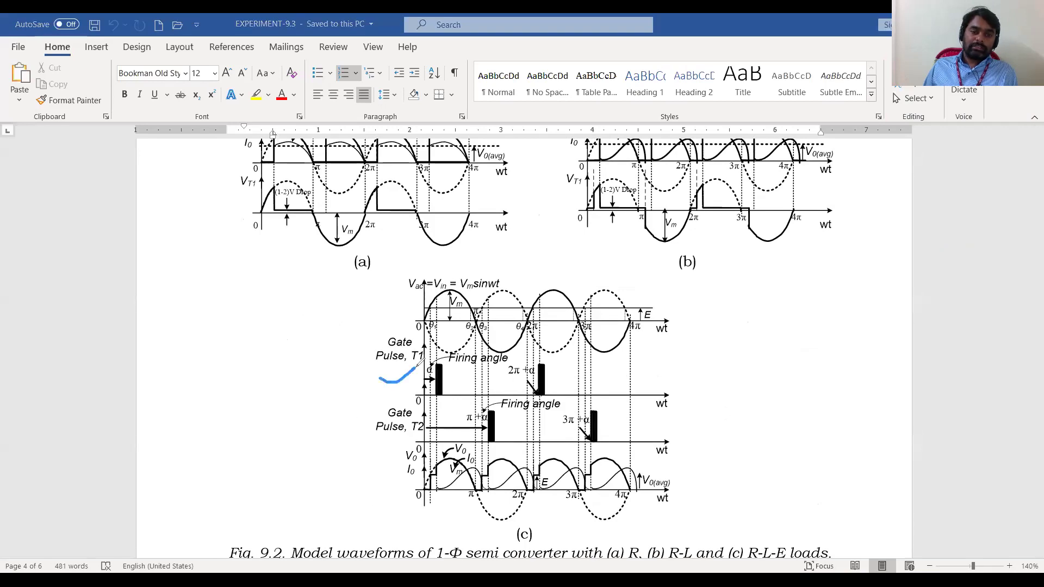
drag(373, 422, 402, 402)
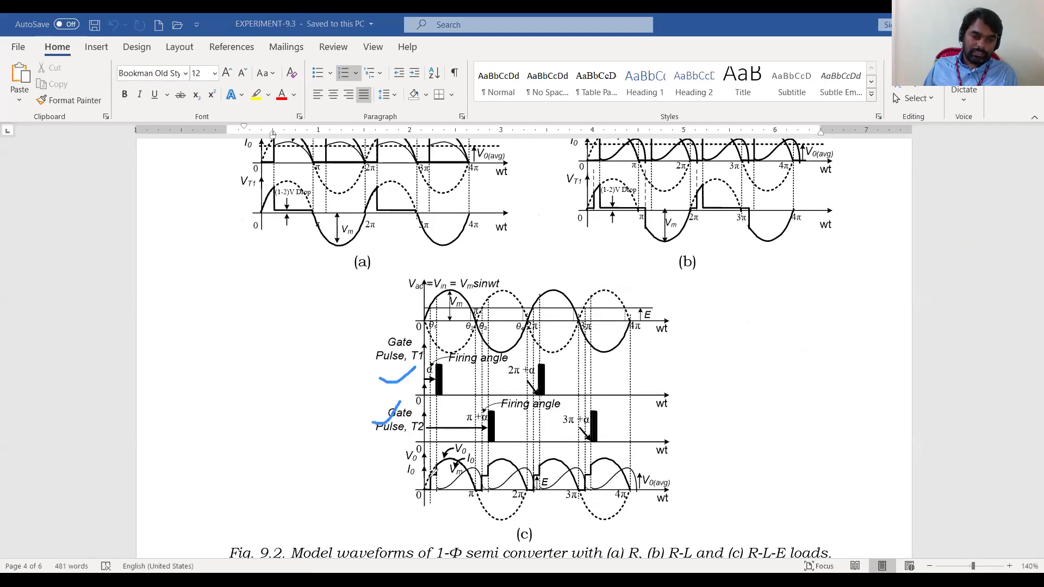
drag(429, 478, 486, 490)
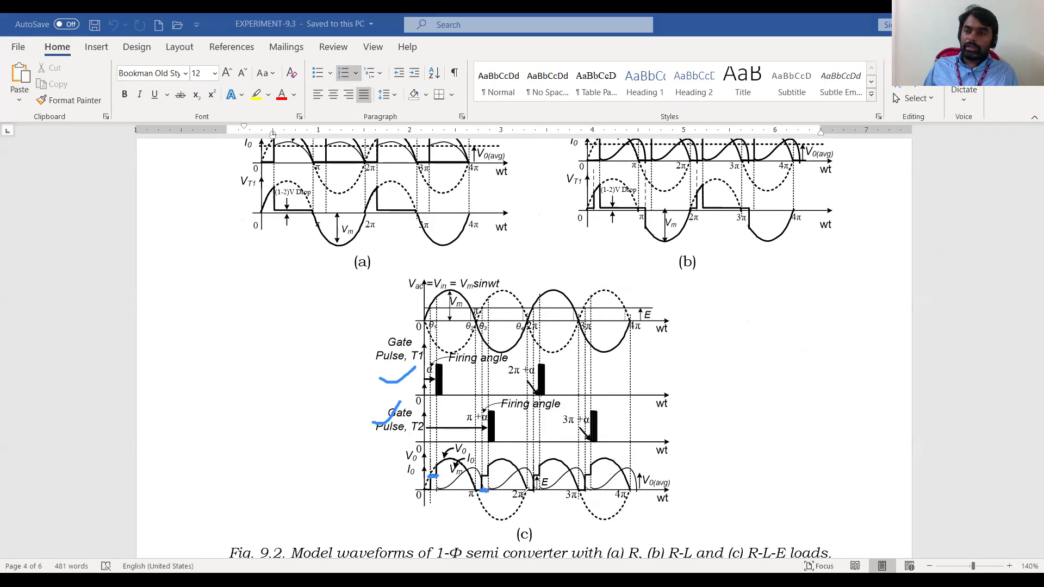